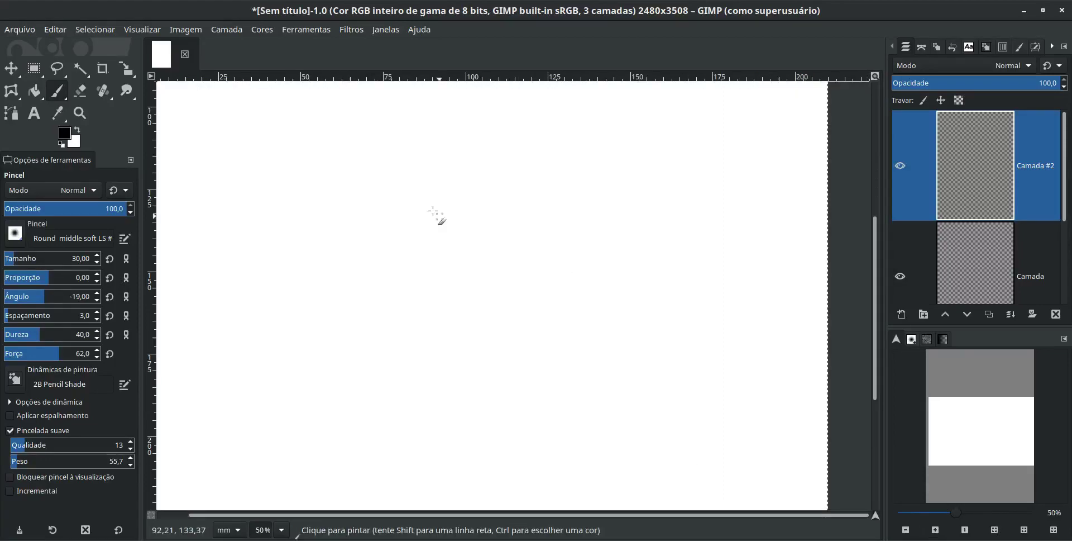
Step: Sketch rough arcs for the head and the single eye, shrinking the brush for finer lines
left_click_drag(381, 243, 433, 118)
left_click_drag(363, 179, 494, 201)
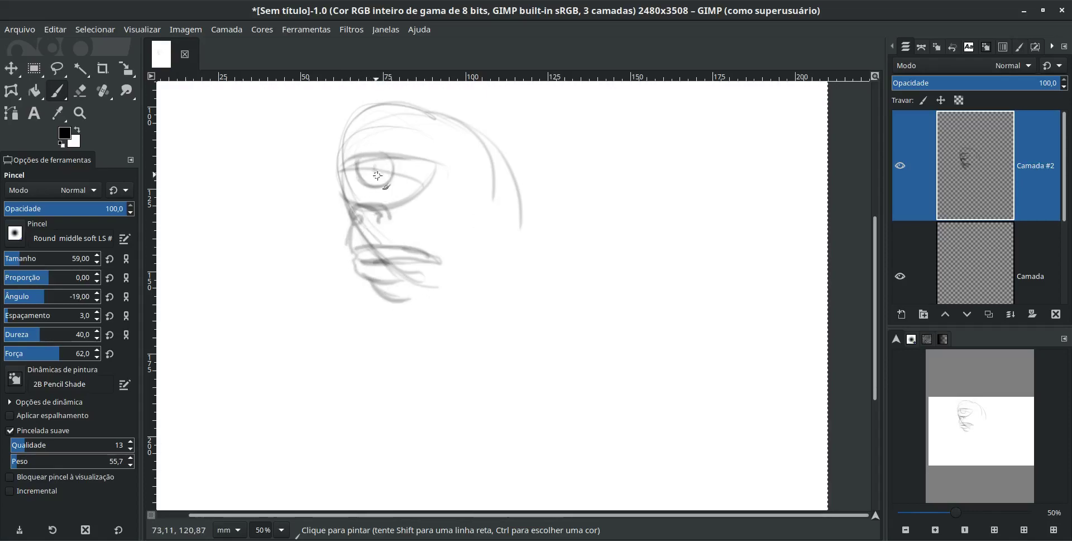
key("shift+bracketleft")
key("shift+bracketleft")
key("bracketleft")
left_click_drag(363, 164, 420, 170)
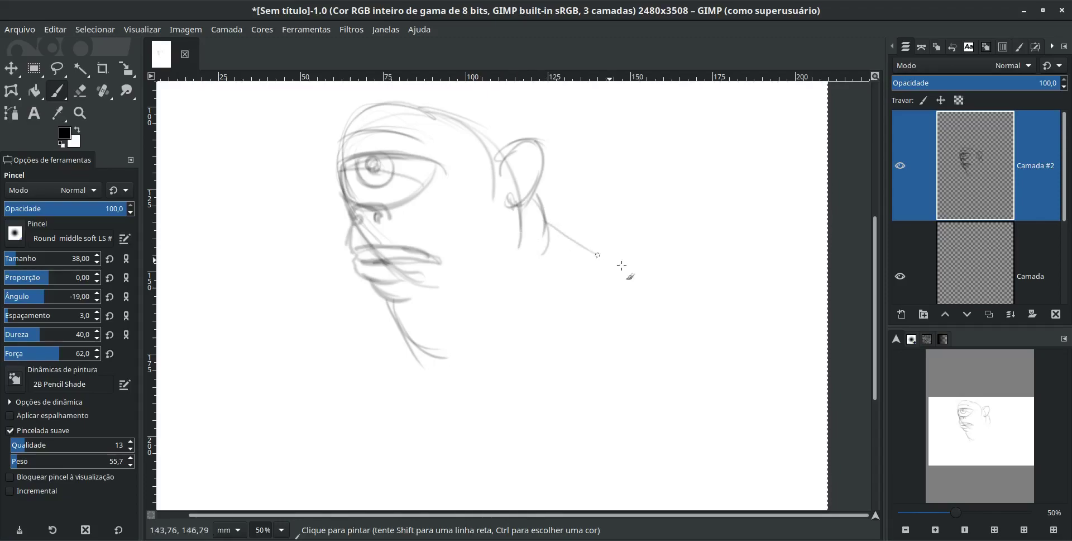
Step: Zoom out and add a curved stroke across the lower torso
key("minus")
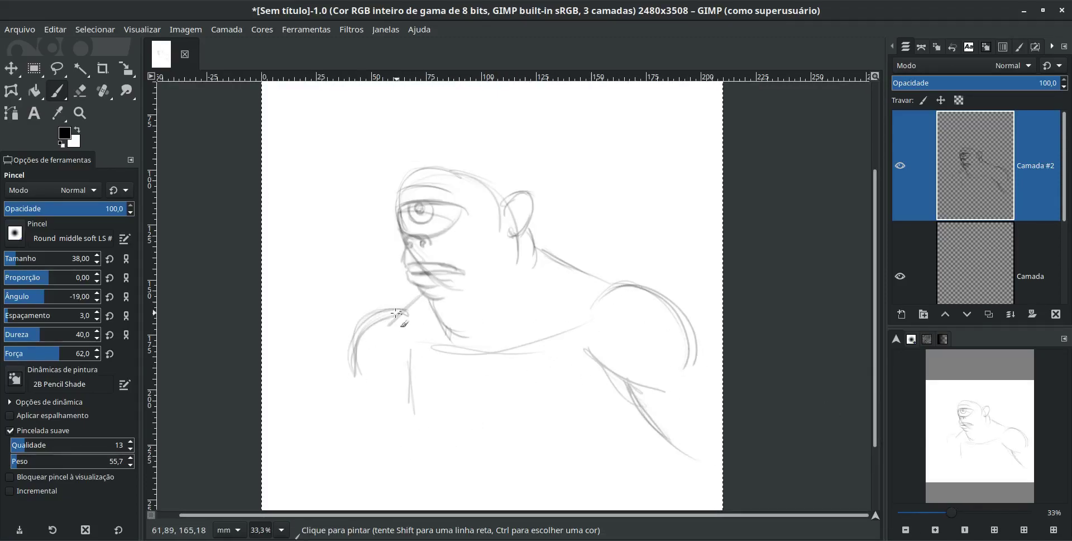
scroll(67, 445, "down", 3)
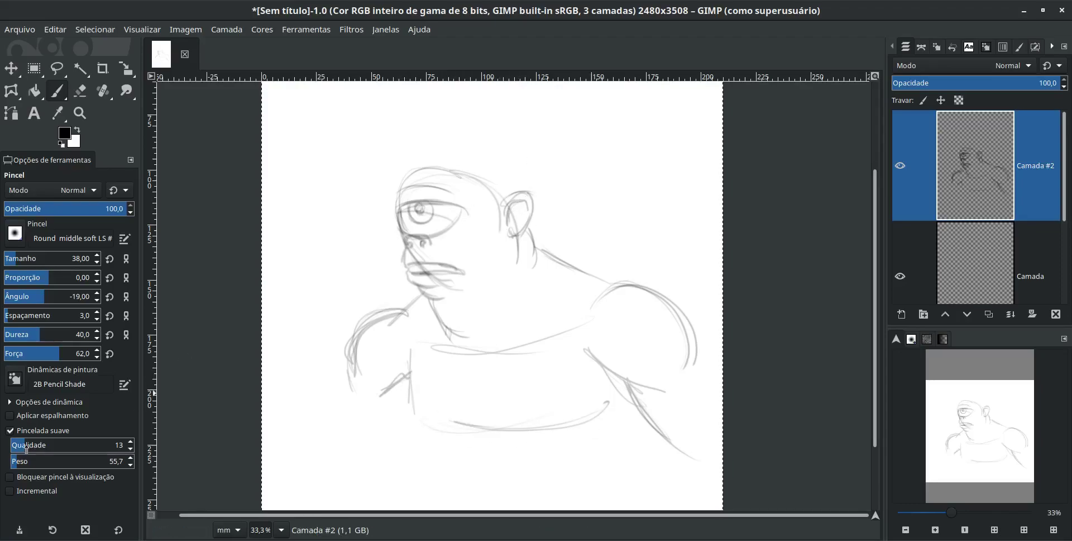
left_click_drag(411, 385, 464, 419)
scroll(429, 393, "down", 3)
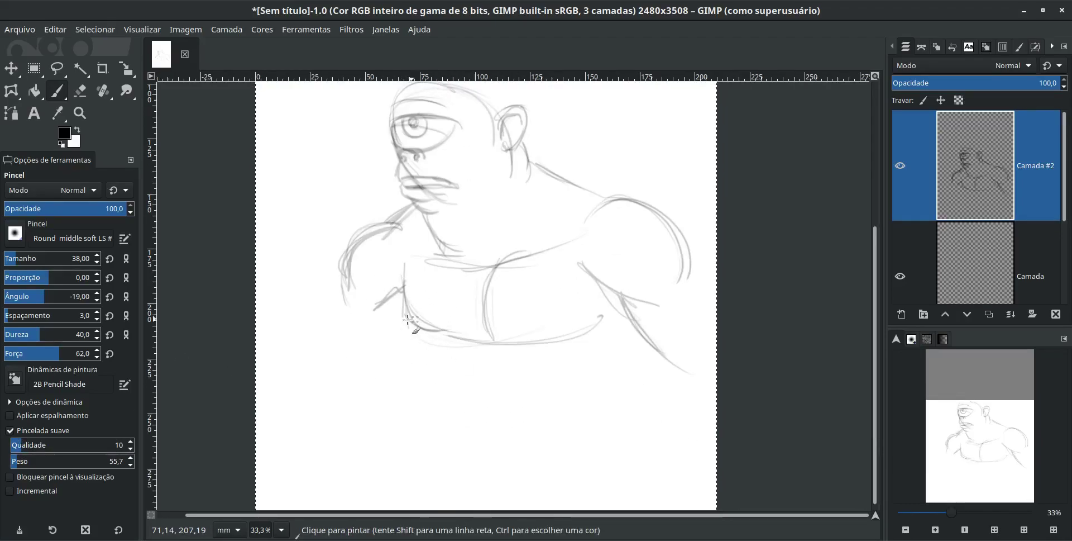
scroll(587, 278, "down", 3)
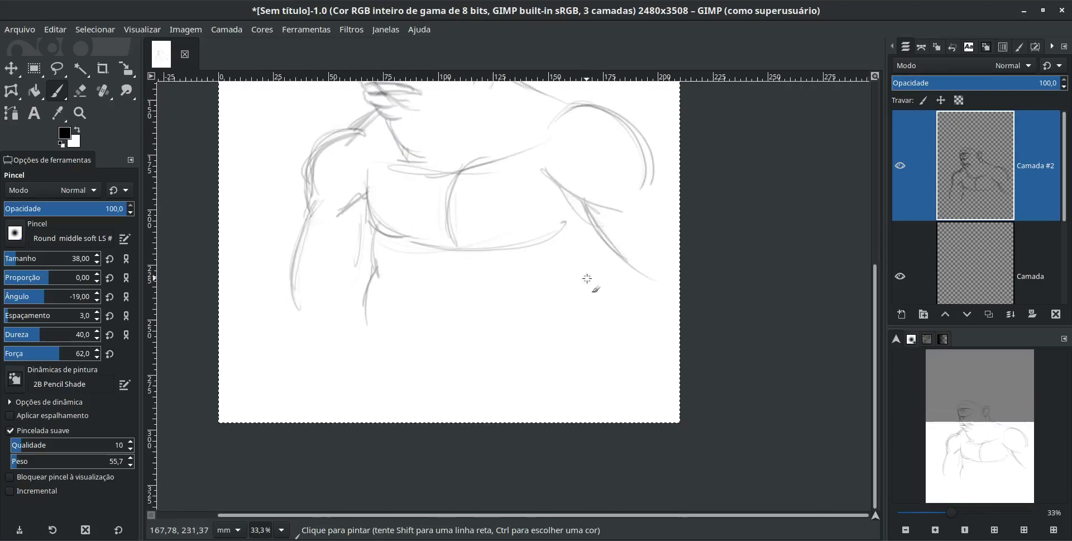
scroll(587, 300, "up", 3)
scroll(522, 194, "up", 2)
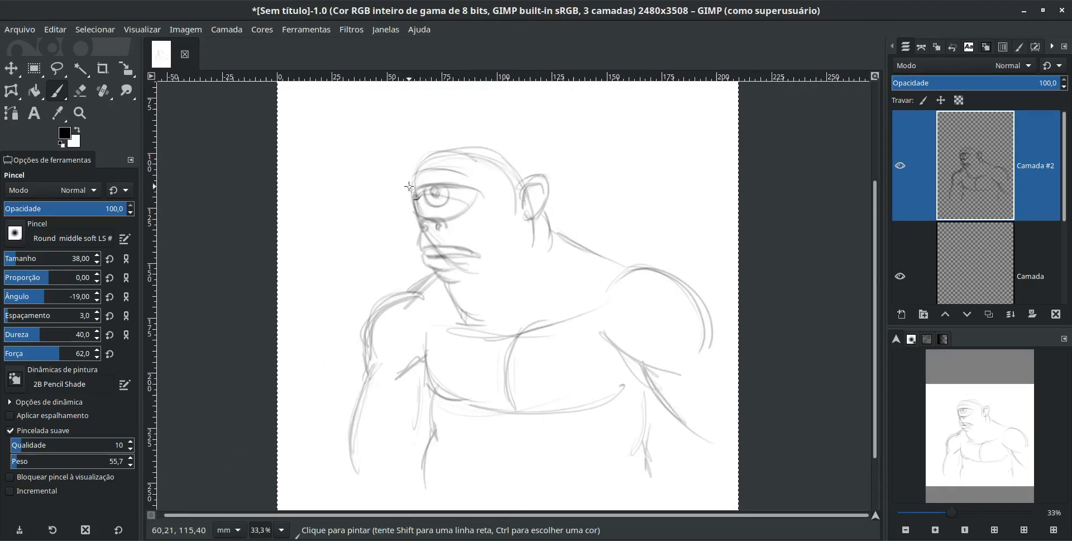
scroll(383, 399, "down", 3)
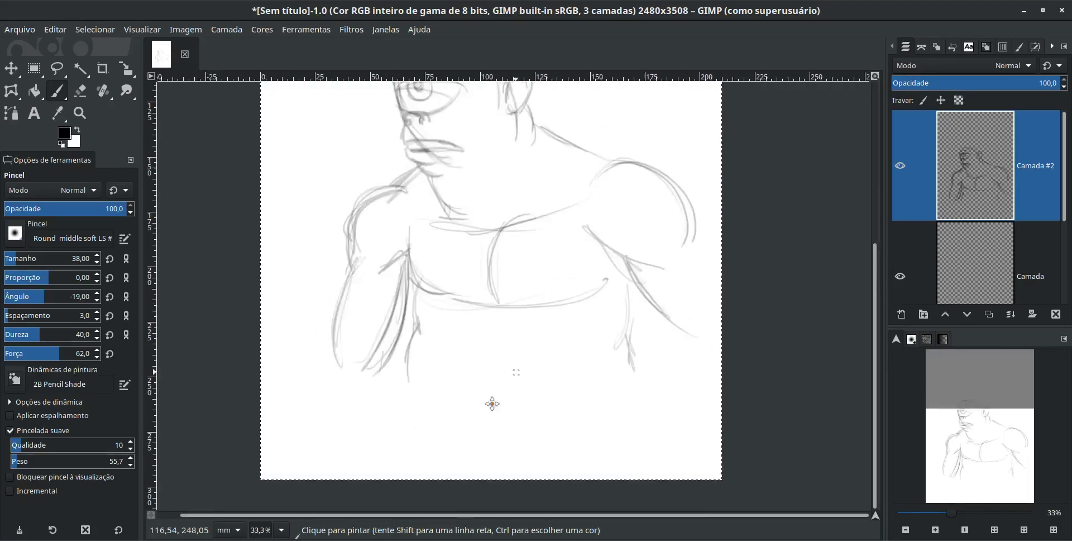
scroll(491, 402, "right", 2)
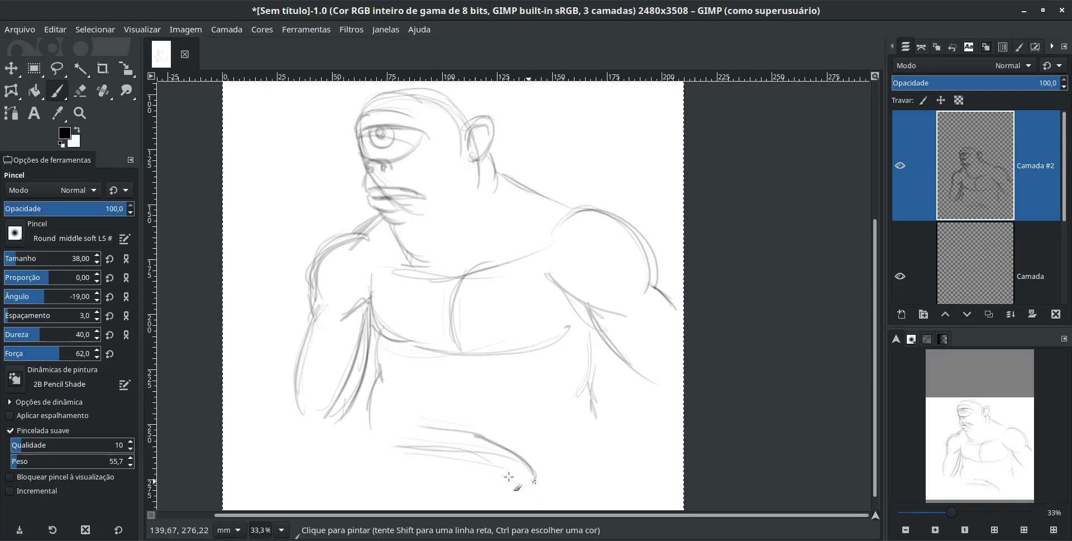
Step: Outline the wide belly mouth and sketch a curve above the teeth
scroll(464, 432, "down", 3)
left_click_drag(362, 416, 519, 413)
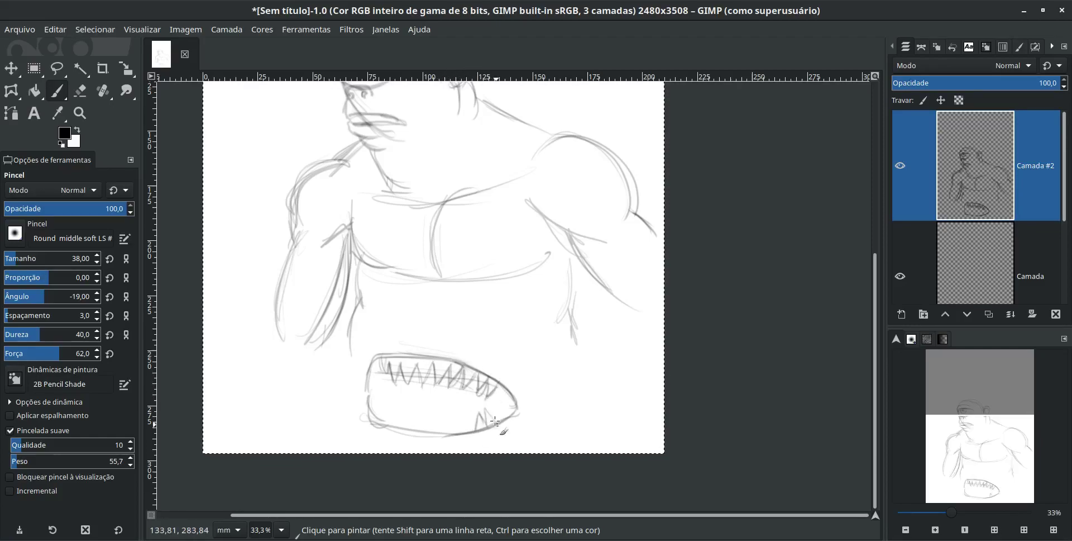
scroll(495, 421, "down", 3)
scroll(495, 421, "left", 1)
mouse_move(398, 334)
left_mouse_down()
mouse_move(395, 347)
mouse_move(460, 366)
left_mouse_up()
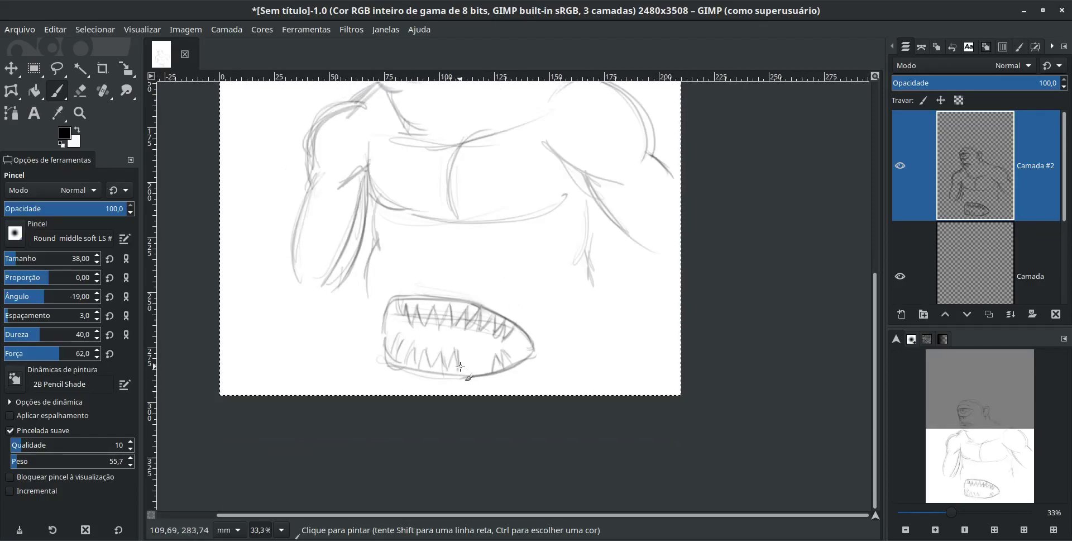
scroll(484, 370, "up", 3)
left_click_drag(398, 353, 490, 361)
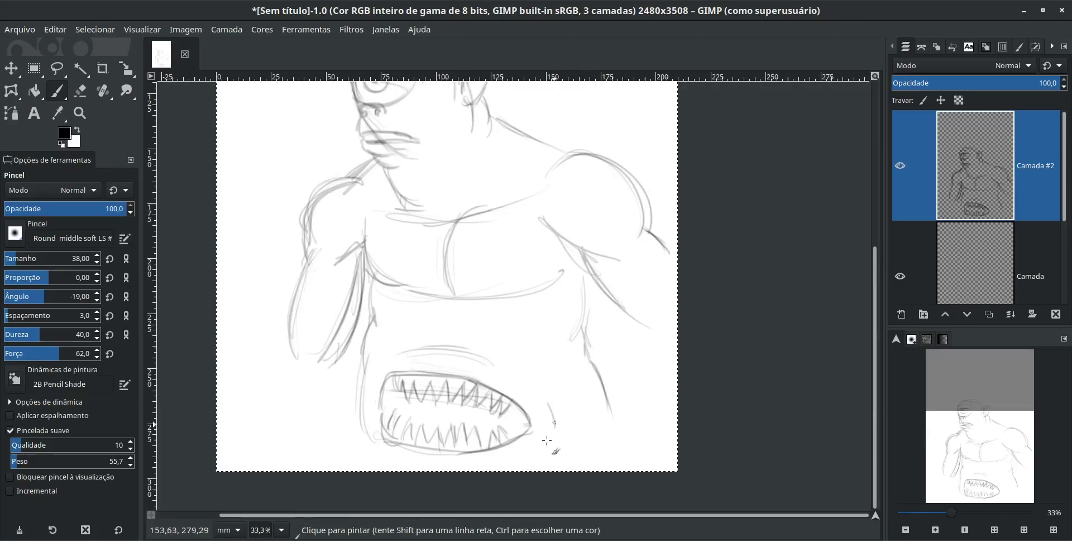
Step: Add a short fold curve beside the mouth and pan around the sketch
scroll(696, 342, "up", 4)
scroll(461, 290, "up", 2, "ctrl")
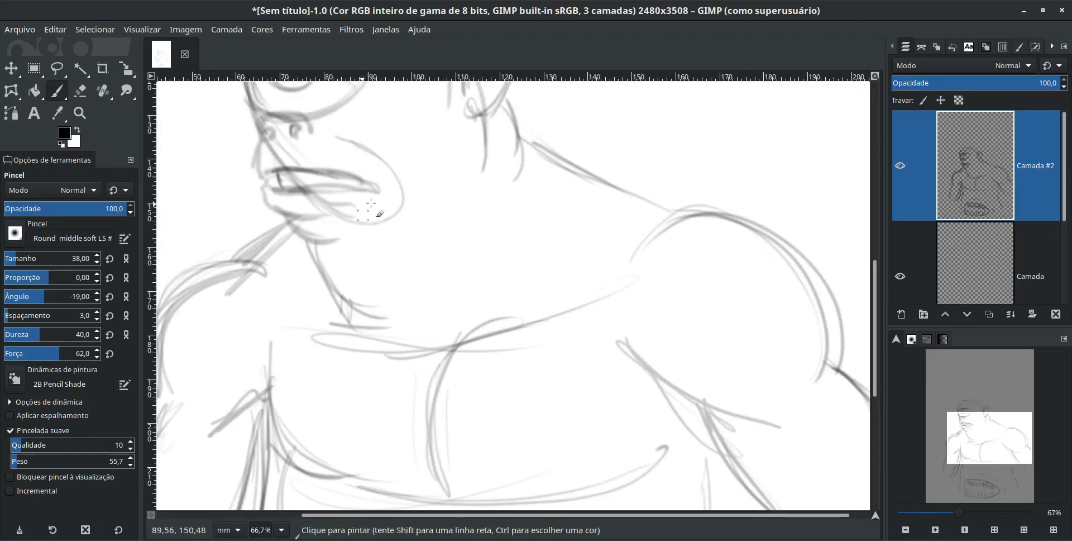
left_click_drag(427, 174, 423, 220)
scroll(314, 225, "up", 3)
scroll(482, 162, "left", 7)
scroll(482, 162, "down", 6)
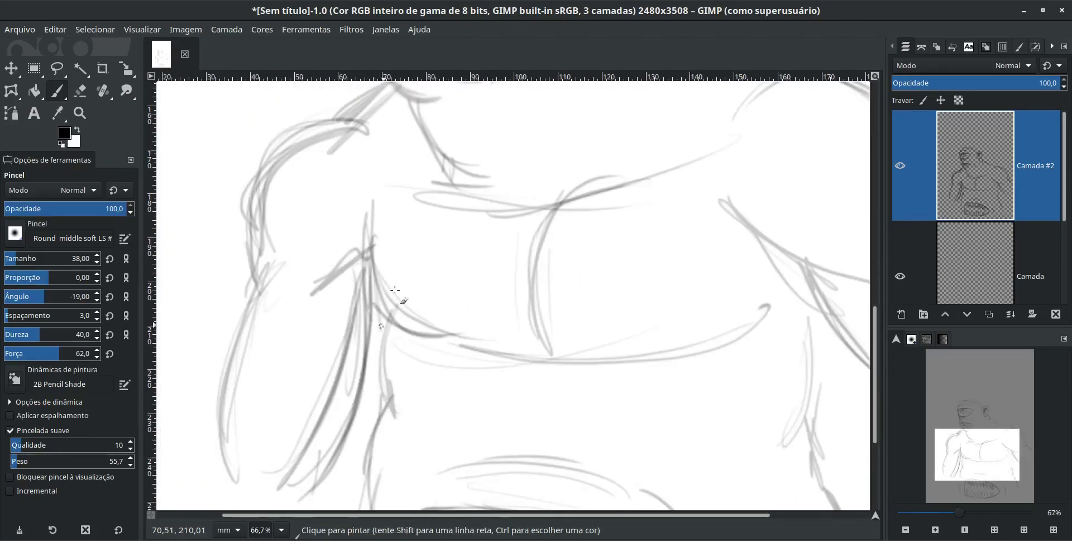
scroll(336, 245, "down", 7)
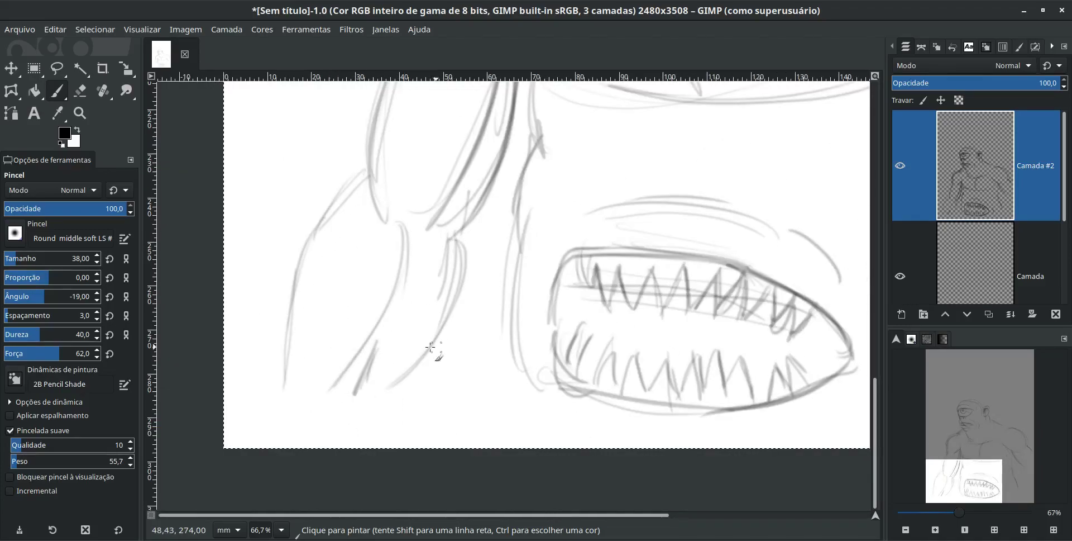
scroll(430, 346, "right", 4)
scroll(582, 233, "down", 1)
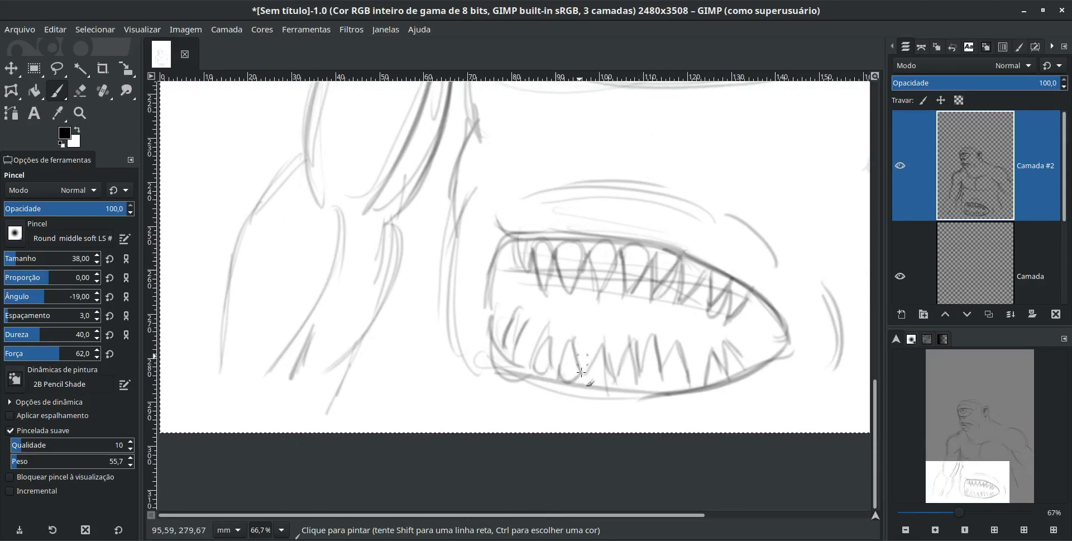
scroll(666, 384, "up", 4)
scroll(666, 384, "right", 3)
scroll(592, 294, "down", 1)
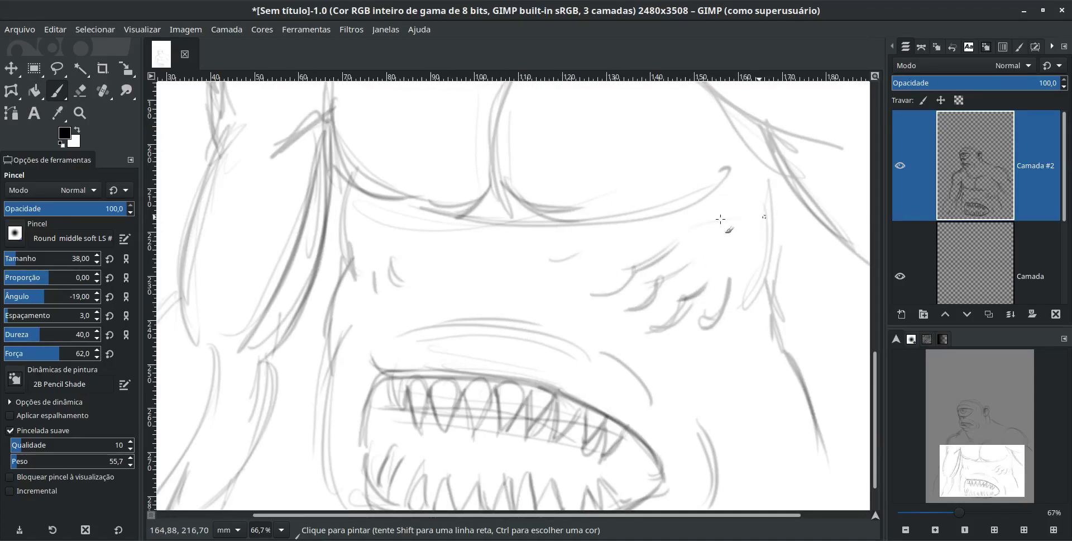
scroll(751, 131, "down", 2, "ctrl")
scroll(752, 131, "down", 1, "ctrl")
Step: Scale the sketch layer down to about 76% size
left_click(226, 29)
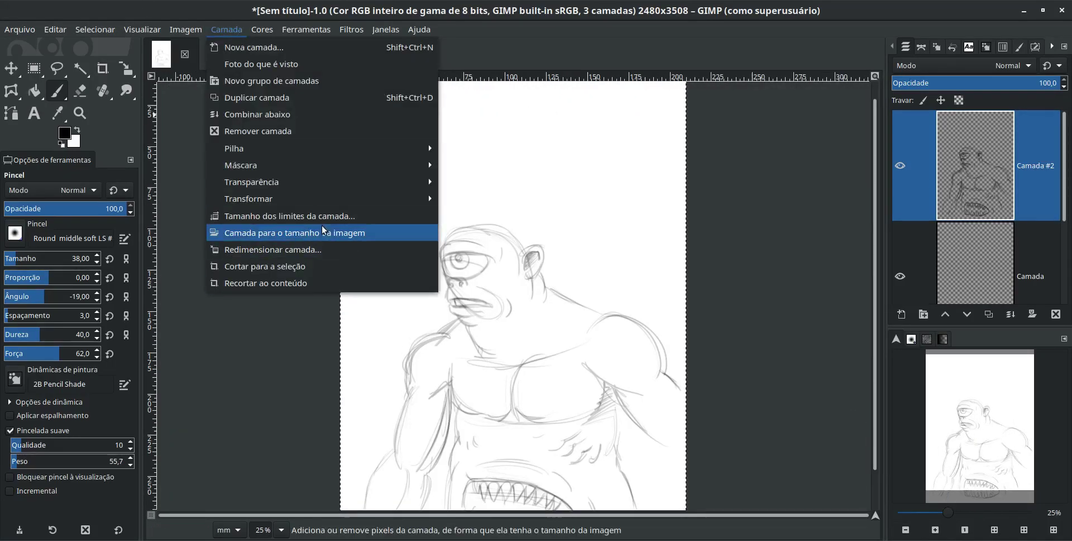
left_click(363, 232)
key("shift+s")
left_click_drag(526, 272, 602, 435)
left_click(836, 186)
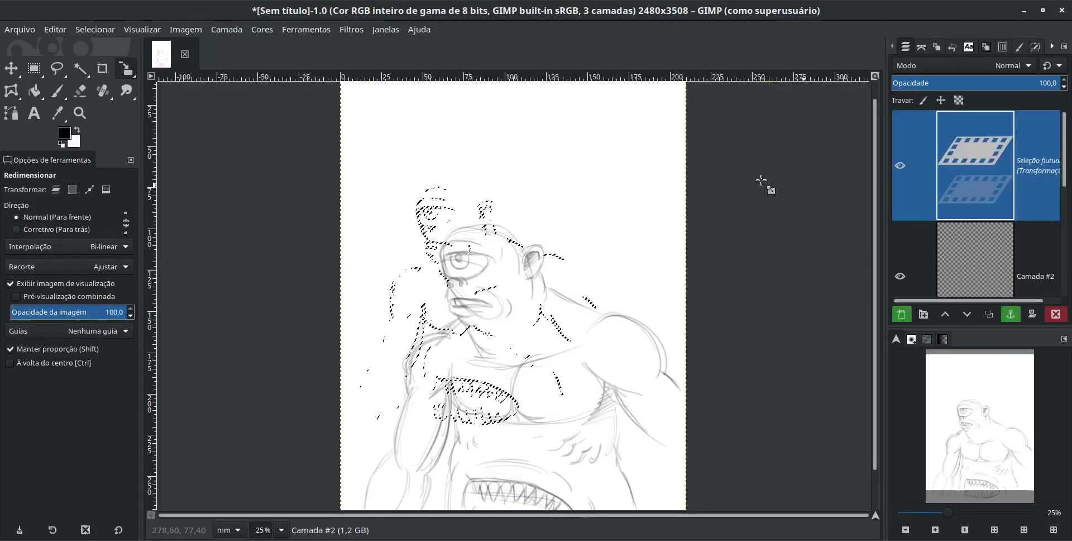
Step: Expand the layer to the full image size and shift the sketch right on the page
left_click(296, 29)
left_click(335, 232)
key("m")
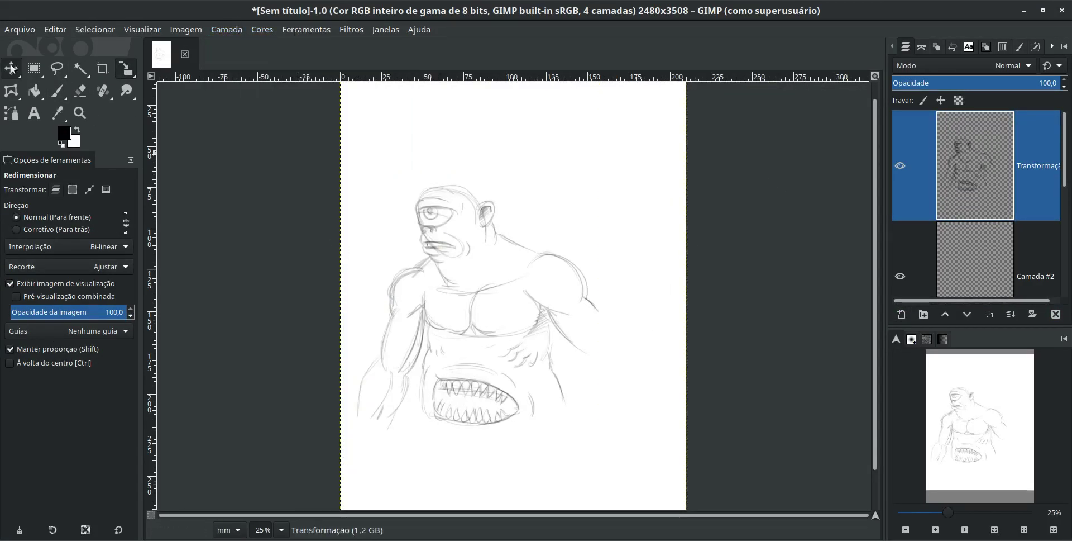
left_click_drag(342, 255, 380, 240)
Step: Dab a small extra mark on the sketch with the paintbrush
left_click(227, 29)
left_click(335, 242)
scroll(346, 279, "up", 2, "ctrl")
scroll(352, 313, "down", 3)
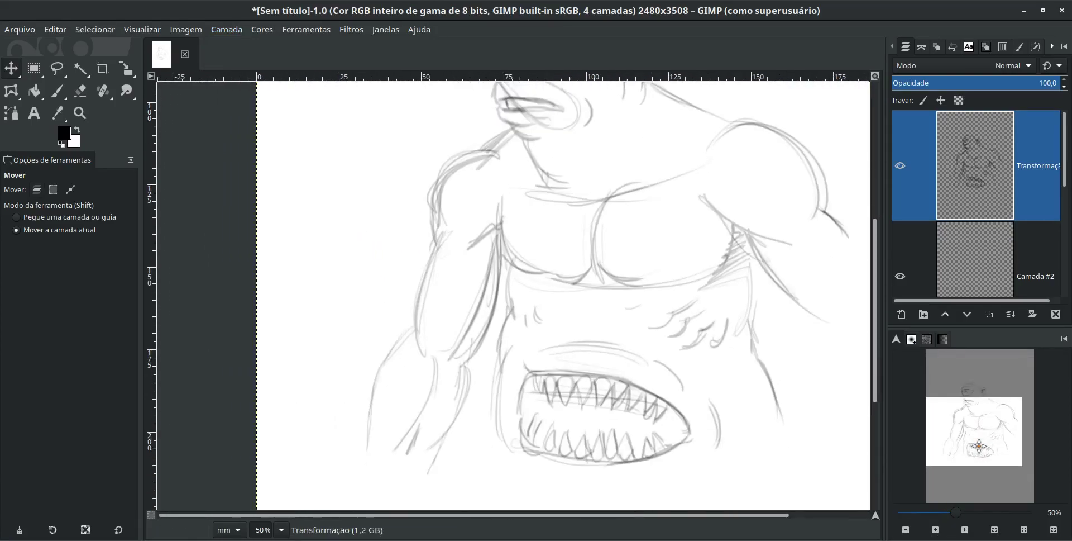
key("p")
scroll(335, 357, "down", 3)
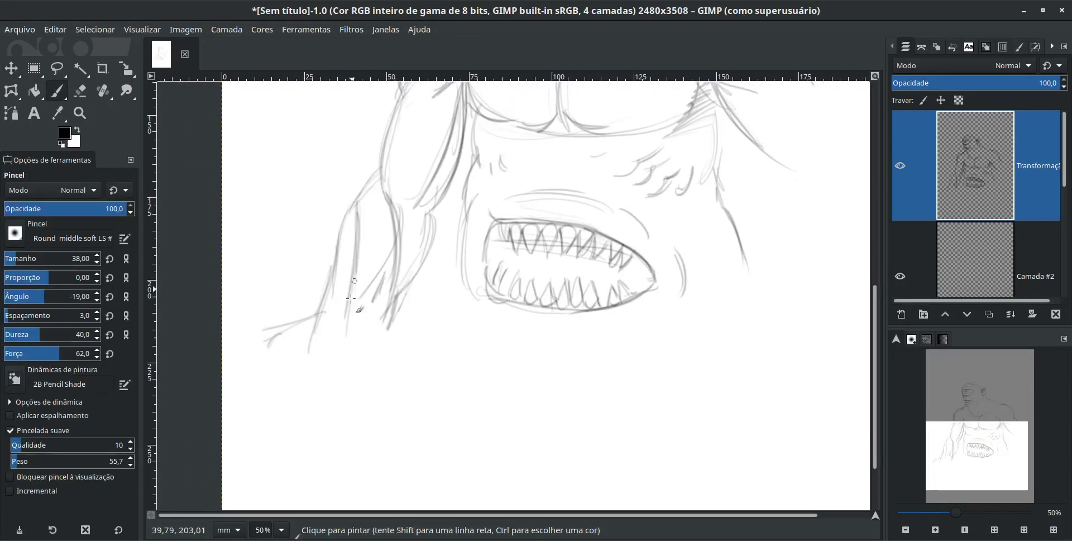
left_click(647, 394)
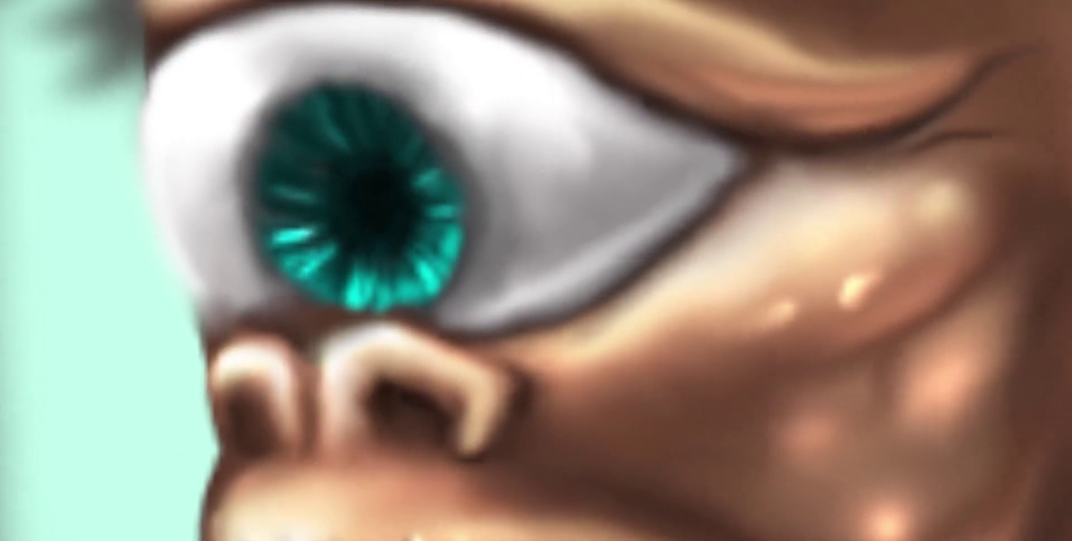
Step: Add a new transparent layer, Camada #3, above the sketch for inking
scroll(811, 400, "up", 8)
scroll(811, 400, "down", 3)
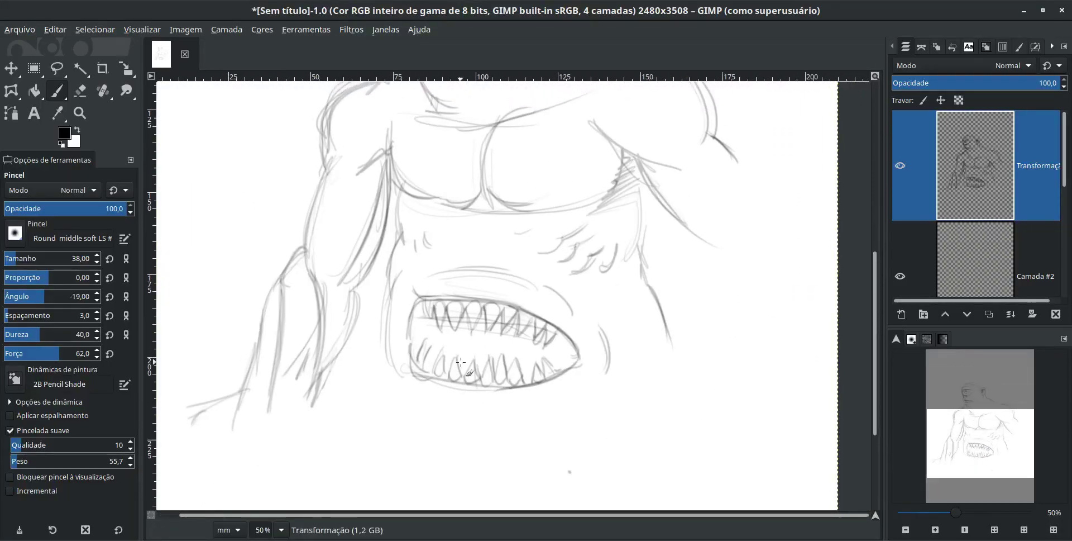
scroll(670, 335, "down", 2, "ctrl")
scroll(806, 359, "up", 3, "ctrl")
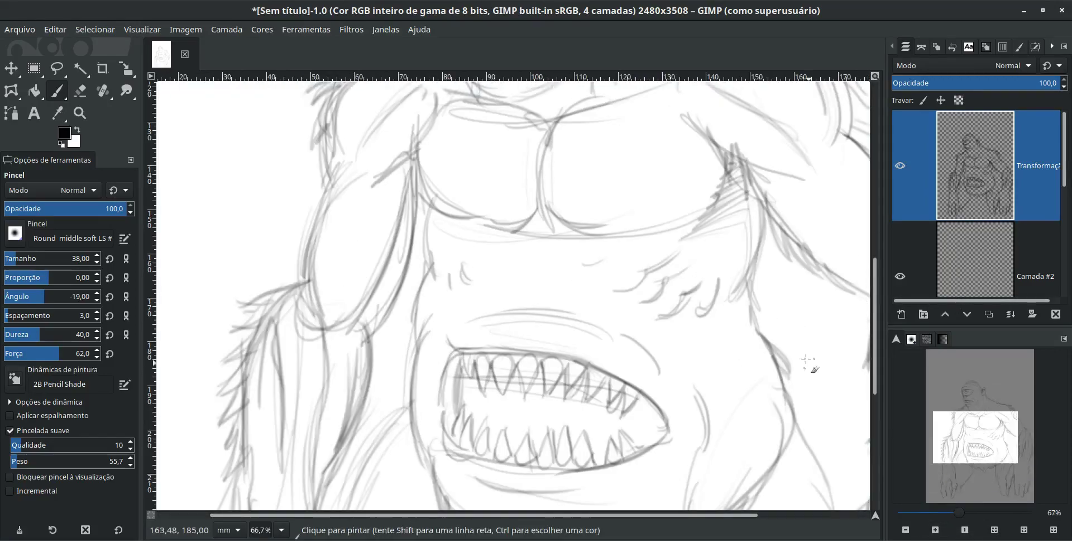
key("shift+ctrl+n")
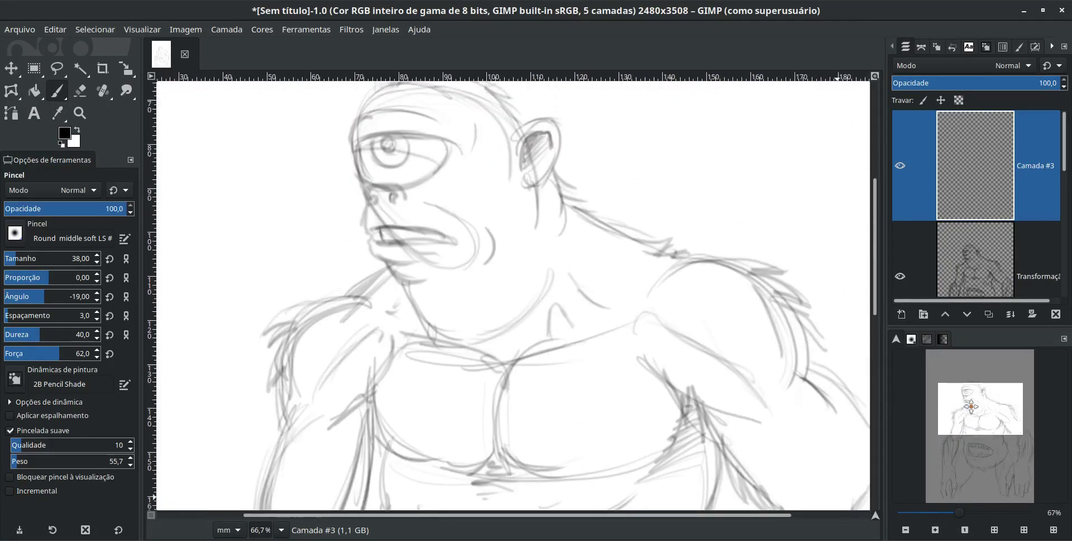
Step: Try the Ink tool with pressure-based width, undoing the thick stroke and the stray mark near the mouth
scroll(373, 183, "up", 6)
key("k")
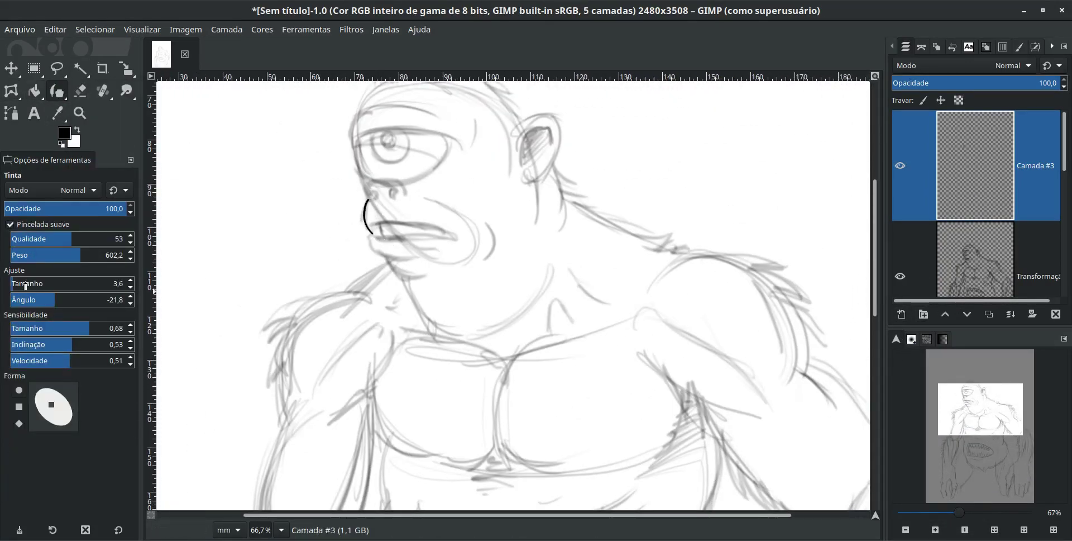
left_click(24, 285)
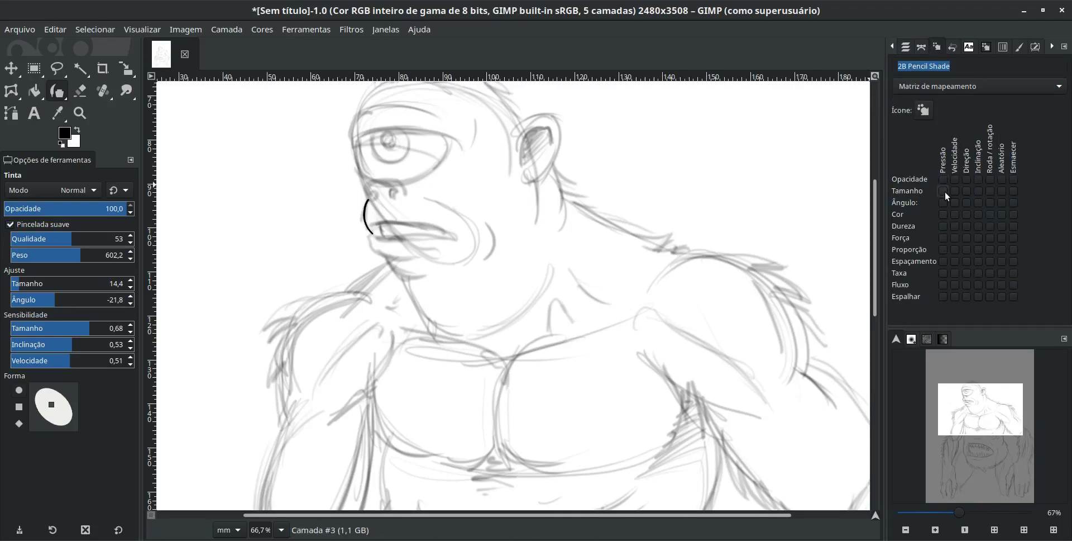
key("ctrl+z")
left_click(15, 285)
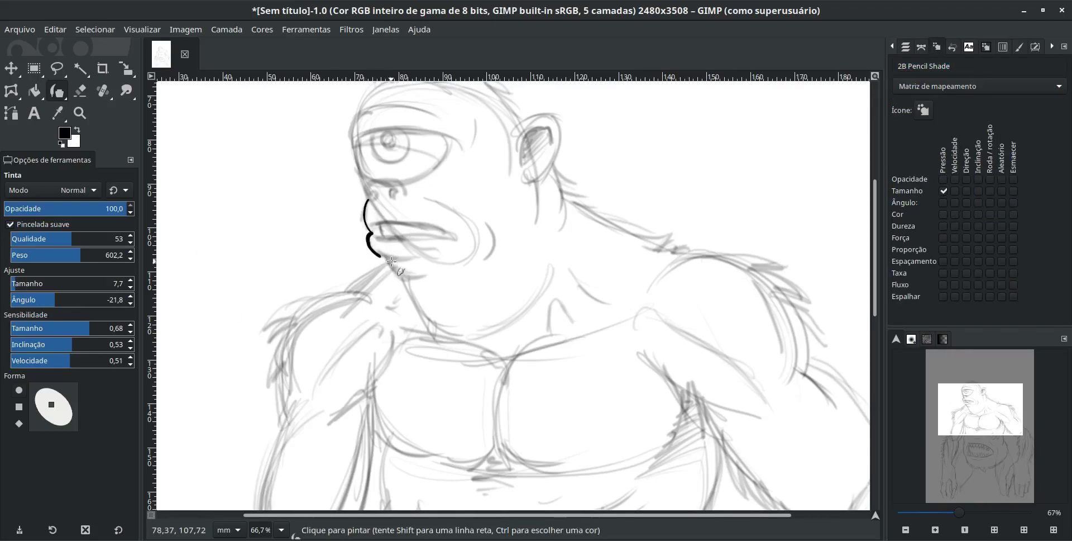
key("ctrl+z")
Step: Show the Layers dock and select the Paintbrush from the paint tool group
scroll(457, 305, "down", 10)
left_click(906, 47)
scroll(964, 240, "down", 1)
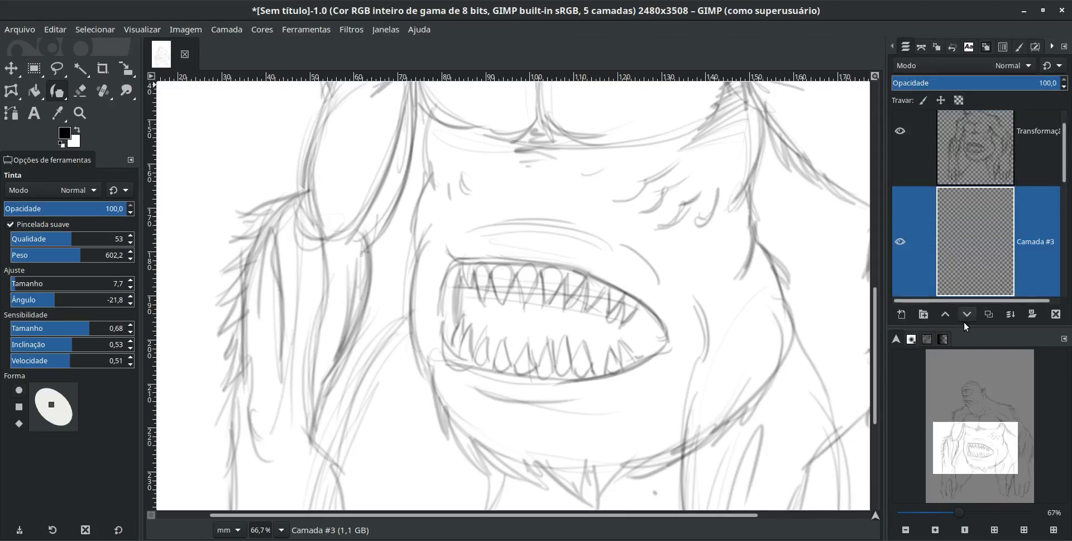
left_click(57, 90)
left_click(100, 90)
left_click(936, 47)
Step: Pick brown 573829 on the colour wheel and enlarge the brush to size 103
left_click(64, 134)
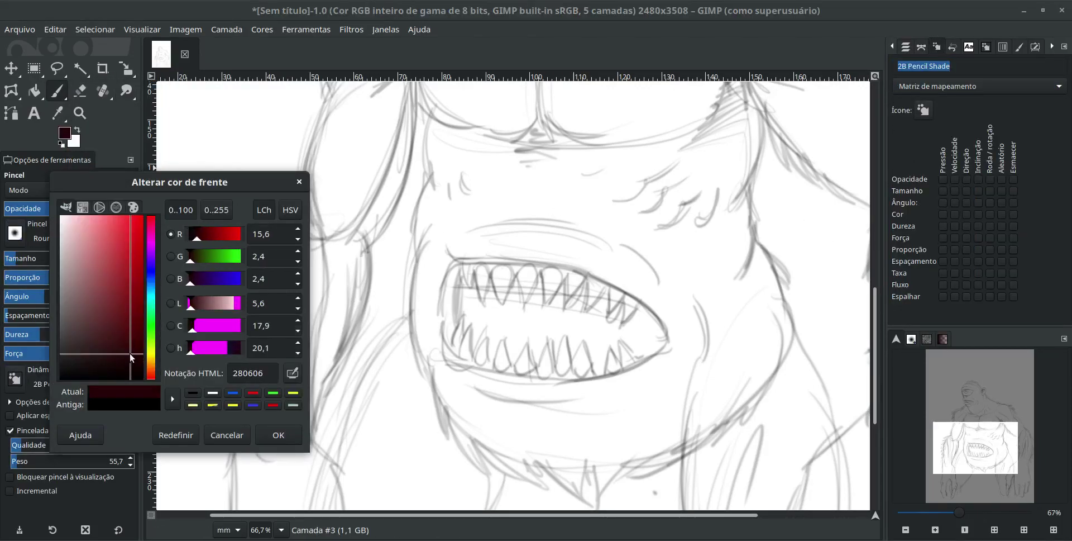
left_click(94, 200)
mouse_move(239, 182)
left_mouse_down()
mouse_move(768, 230)
mouse_move(973, 177)
left_mouse_up()
left_click(893, 274)
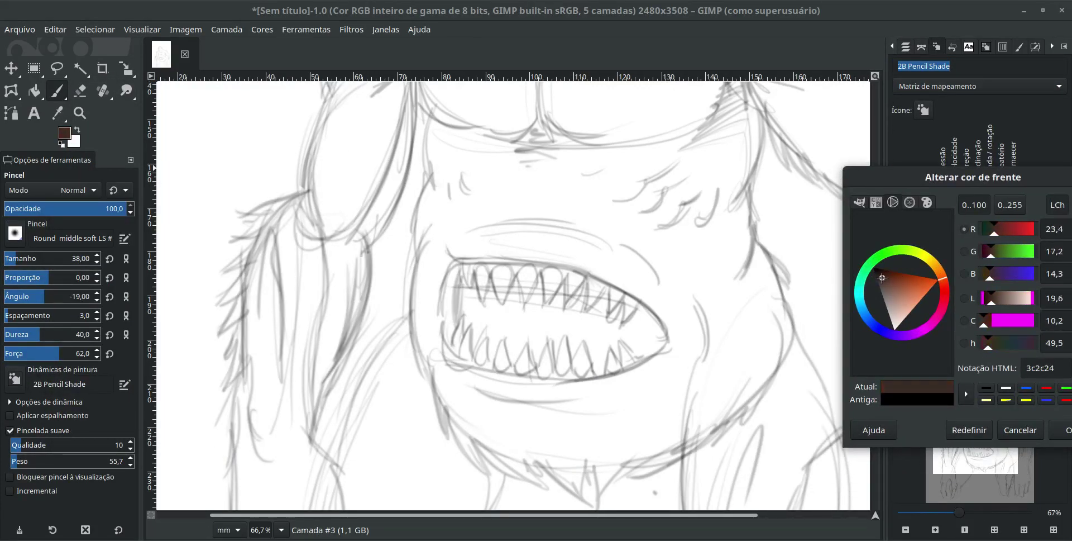
mouse_move(691, 248)
left_mouse_down()
mouse_move(670, 358)
mouse_move(693, 393)
left_mouse_up()
left_click(889, 279)
Step: Paint brown over the head, left hair strand, diamond below the mouth and lower body
left_click_drag(707, 335, 687, 408)
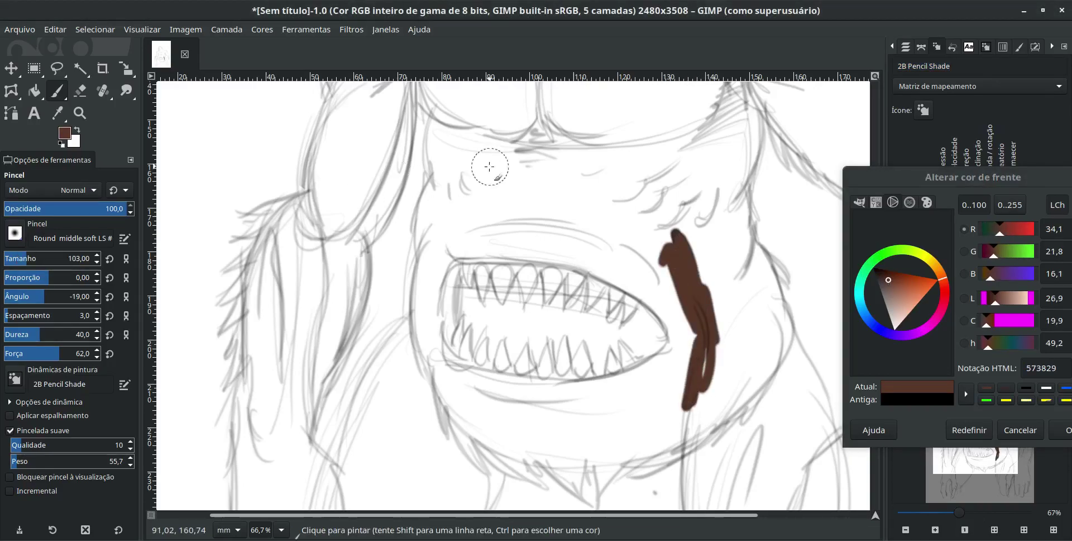
left_click_drag(489, 166, 455, 157)
left_click_drag(56, 334, 134, 334)
left_click_drag(492, 146, 542, 168)
mouse_move(446, 139)
left_mouse_down()
mouse_move(441, 234)
mouse_move(559, 157)
left_mouse_up()
scroll(476, 230, "up", 3)
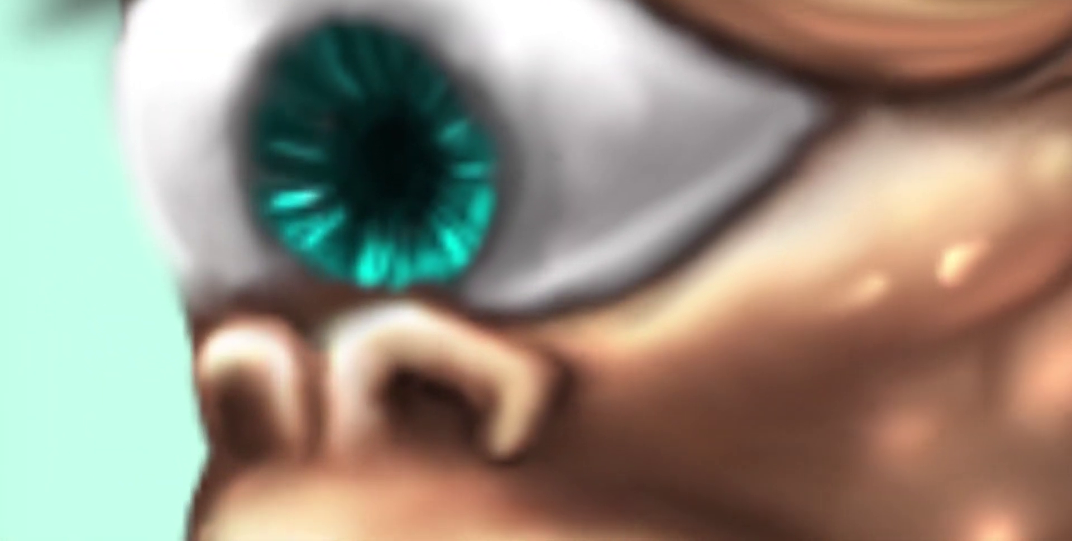
mouse_move(391, 279)
left_mouse_down()
mouse_move(402, 472)
mouse_move(478, 243)
left_mouse_up()
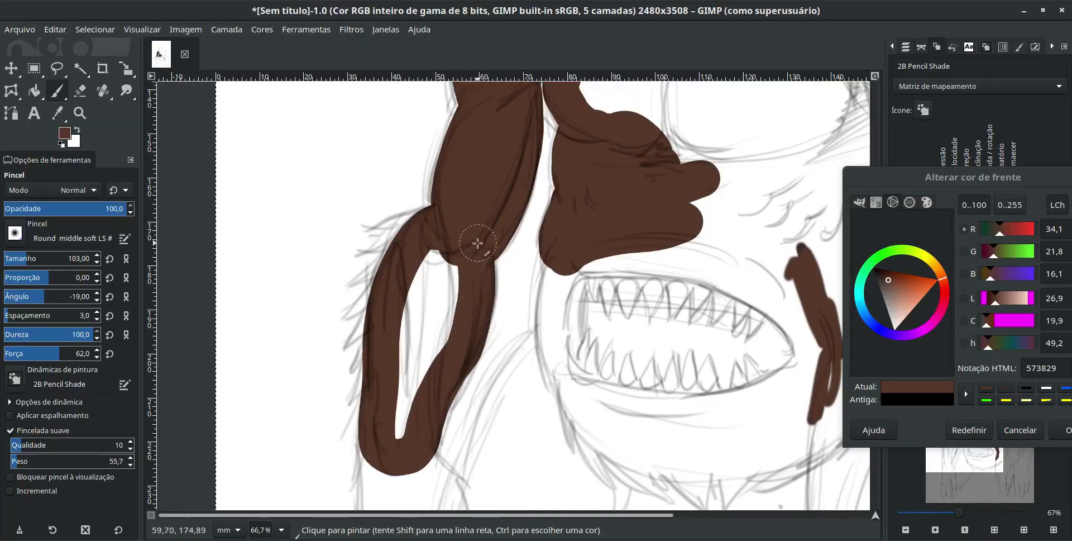
scroll(477, 243, "down", 5)
mouse_move(441, 312)
left_mouse_down()
mouse_move(511, 134)
mouse_move(492, 408)
mouse_move(477, 399)
mouse_move(497, 179)
mouse_move(412, 227)
left_mouse_up()
key("ctrl+z")
mouse_move(426, 163)
left_mouse_down()
mouse_move(417, 371)
mouse_move(341, 235)
left_mouse_up()
left_click_drag(391, 280, 416, 357)
left_click_drag(16, 444, 67, 461)
mouse_move(592, 240)
left_mouse_down()
mouse_move(628, 251)
mouse_move(759, 235)
left_mouse_up()
Step: Paint the right arm, hand, fingers, mouth area and hooked arm brown
scroll(726, 251, "up", 3)
scroll(726, 251, "right", 2)
mouse_move(692, 313)
left_mouse_down()
mouse_move(776, 128)
mouse_move(726, 368)
left_mouse_up()
mouse_move(782, 223)
left_mouse_down()
mouse_move(702, 373)
mouse_move(503, 313)
mouse_move(658, 172)
mouse_move(581, 330)
left_mouse_up()
mouse_move(581, 185)
left_mouse_down()
mouse_move(548, 301)
mouse_move(658, 316)
left_mouse_up()
scroll(659, 316, "up", 3)
scroll(658, 316, "right", 1)
mouse_move(731, 240)
left_mouse_down()
mouse_move(695, 280)
mouse_move(679, 149)
left_mouse_up()
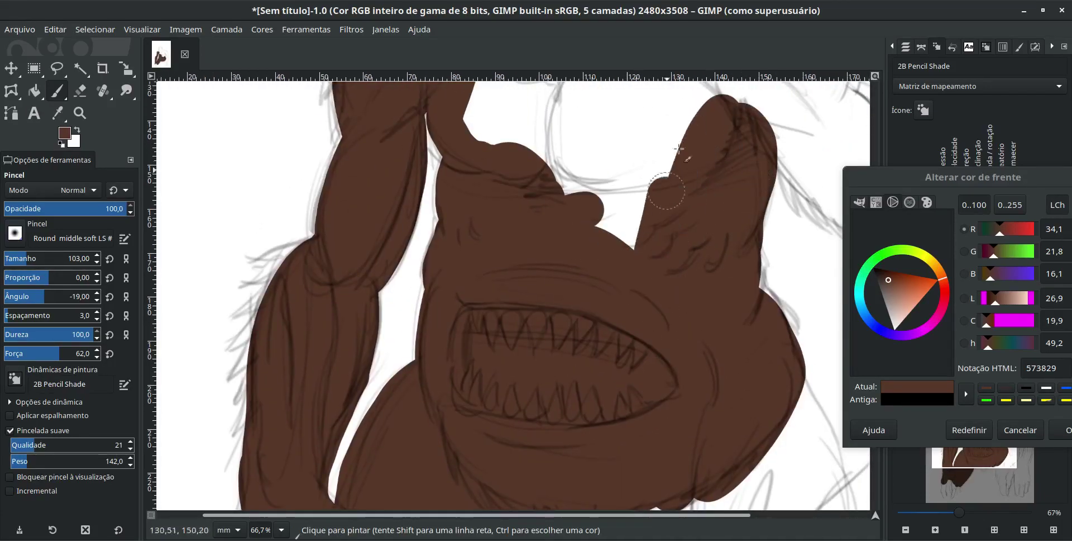
scroll(679, 149, "up", 3)
scroll(678, 150, "right", 1)
mouse_move(601, 424)
left_mouse_down()
mouse_move(620, 129)
mouse_move(789, 179)
mouse_move(712, 179)
mouse_move(706, 235)
left_mouse_up()
Step: Fill the torso, chest, hair curl, ear, neck, face wedge and long finger with brown
mouse_move(401, 170)
left_mouse_down()
mouse_move(492, 357)
mouse_move(486, 330)
mouse_move(401, 323)
mouse_move(534, 230)
left_mouse_up()
scroll(534, 229, "up", 3)
mouse_move(416, 204)
left_mouse_down()
mouse_move(426, 211)
mouse_move(502, 129)
mouse_move(567, 167)
mouse_move(547, 198)
mouse_move(439, 284)
mouse_move(464, 179)
mouse_move(491, 276)
left_mouse_up()
scroll(491, 275, "down", 10)
mouse_move(416, 260)
left_mouse_down()
mouse_move(403, 311)
mouse_move(491, 299)
mouse_move(512, 354)
mouse_move(498, 335)
left_mouse_up()
scroll(506, 295, "up", 5)
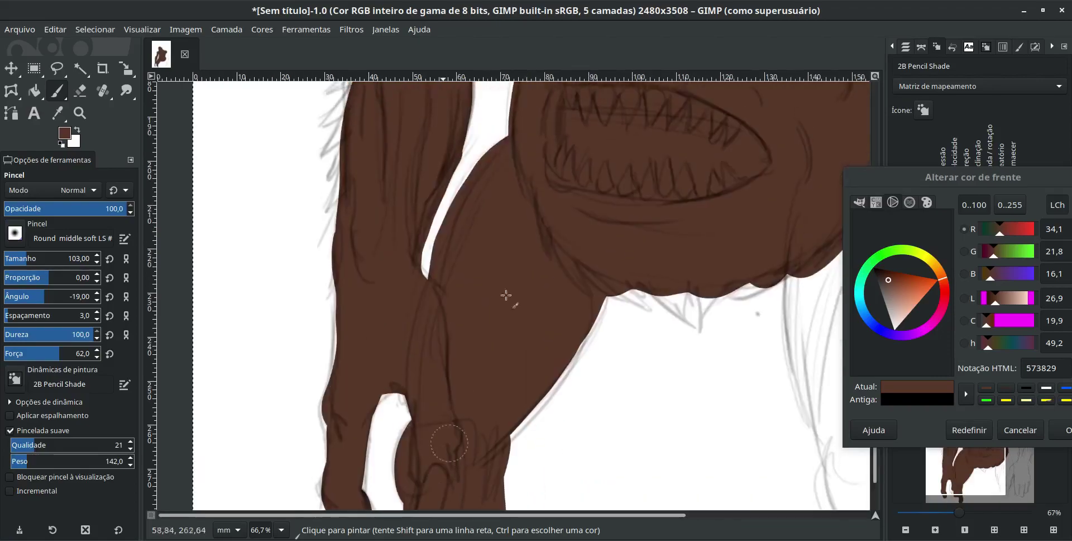
scroll(506, 295, "down", 3)
scroll(506, 294, "right", 10)
mouse_move(396, 370)
left_mouse_down()
mouse_move(443, 443)
mouse_move(431, 290)
mouse_move(371, 357)
mouse_move(335, 156)
left_mouse_up()
scroll(335, 156, "right", 5)
scroll(335, 224, "up", 5)
mouse_move(343, 330)
left_mouse_down()
mouse_move(459, 335)
mouse_move(372, 311)
mouse_move(438, 310)
mouse_move(422, 306)
mouse_move(427, 364)
mouse_move(447, 332)
mouse_move(419, 364)
mouse_move(411, 279)
mouse_move(351, 206)
left_mouse_up()
Step: Cover the remaining unpainted spots of the figure with brown
scroll(439, 310, "down", 5)
scroll(447, 333, "up", 5)
scroll(448, 333, "up", 5)
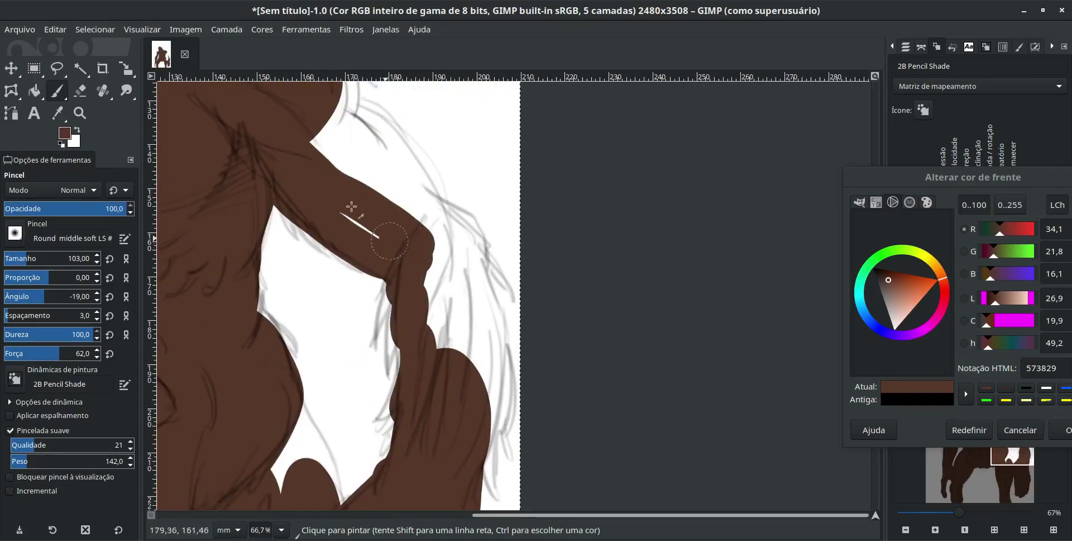
scroll(351, 206, "up", 5)
scroll(351, 206, "left", 5)
mouse_move(513, 250)
left_mouse_down()
mouse_move(503, 295)
mouse_move(536, 312)
mouse_move(457, 325)
left_mouse_up()
scroll(502, 295, "down", 5)
scroll(503, 294, "right", 5)
scroll(457, 325, "up", 10)
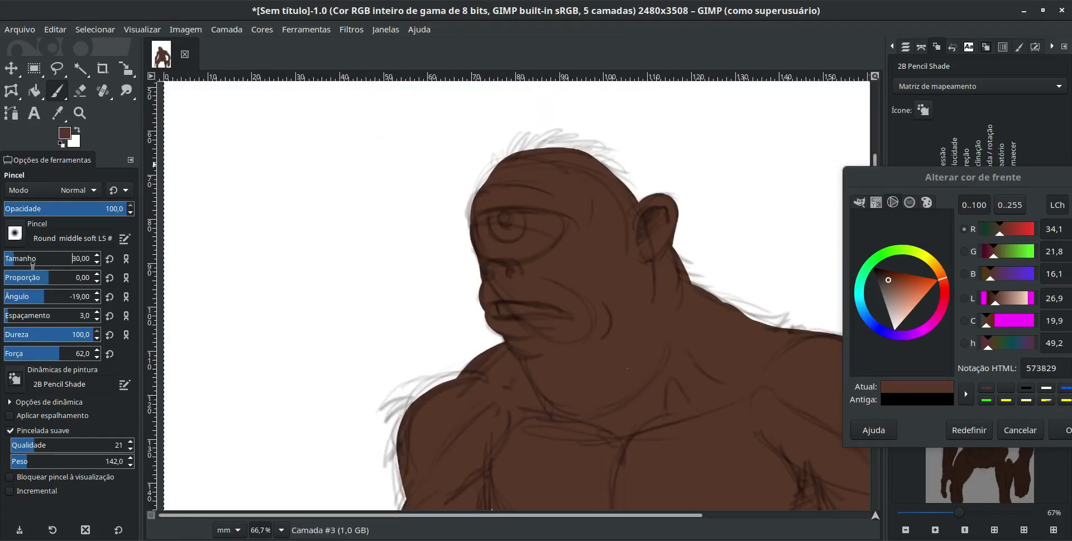
Step: Close the colour chooser and zoom to 200% on the fringe below the belly
key("2")
left_click(1023, 434)
scroll(383, 376, "down", 5)
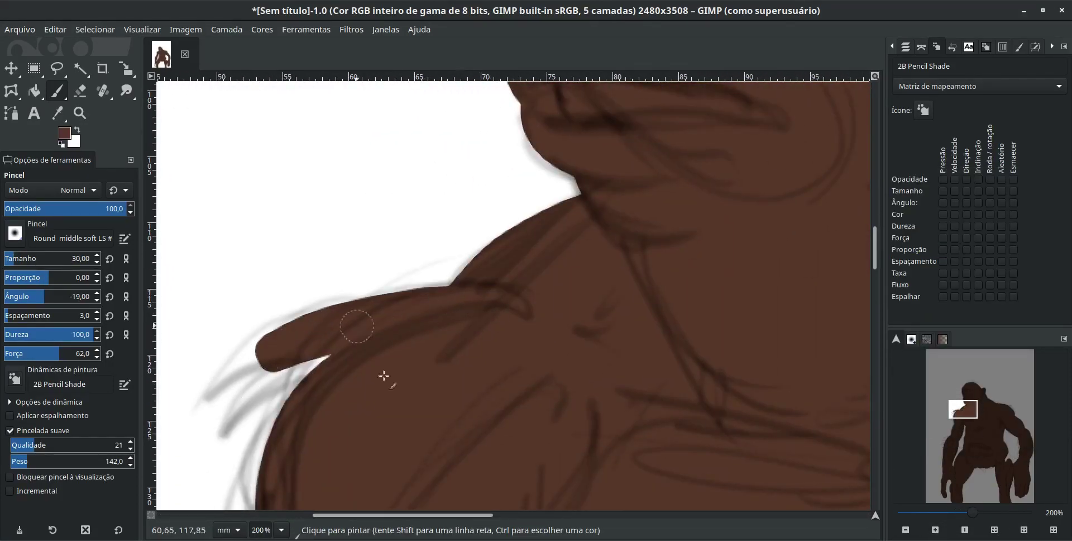
scroll(383, 377, "left", 5)
scroll(449, 341, "down", 5)
scroll(462, 156, "down", 5)
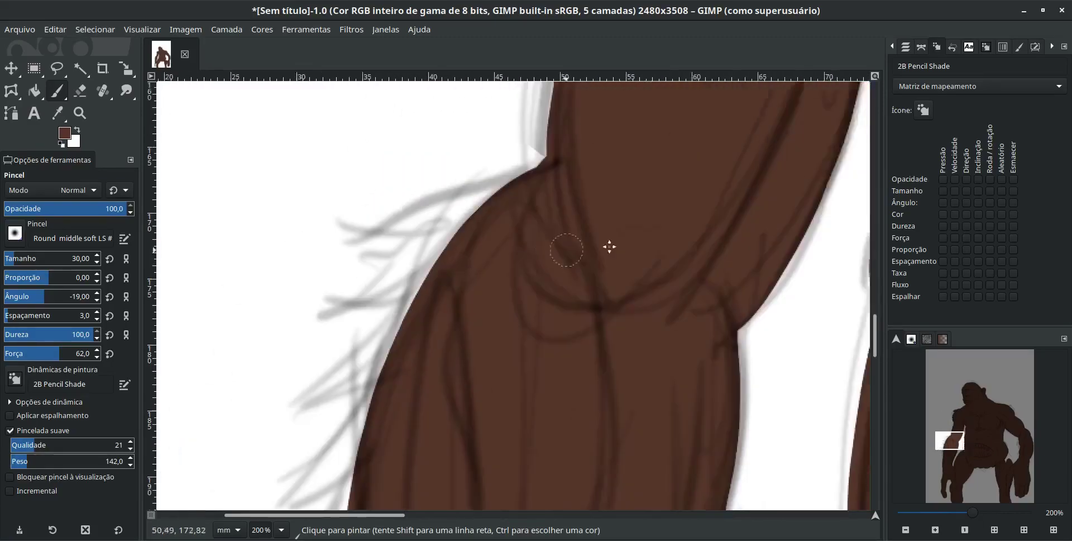
scroll(610, 247, "down", 5)
scroll(479, 299, "left", 5)
scroll(467, 446, "down", 5)
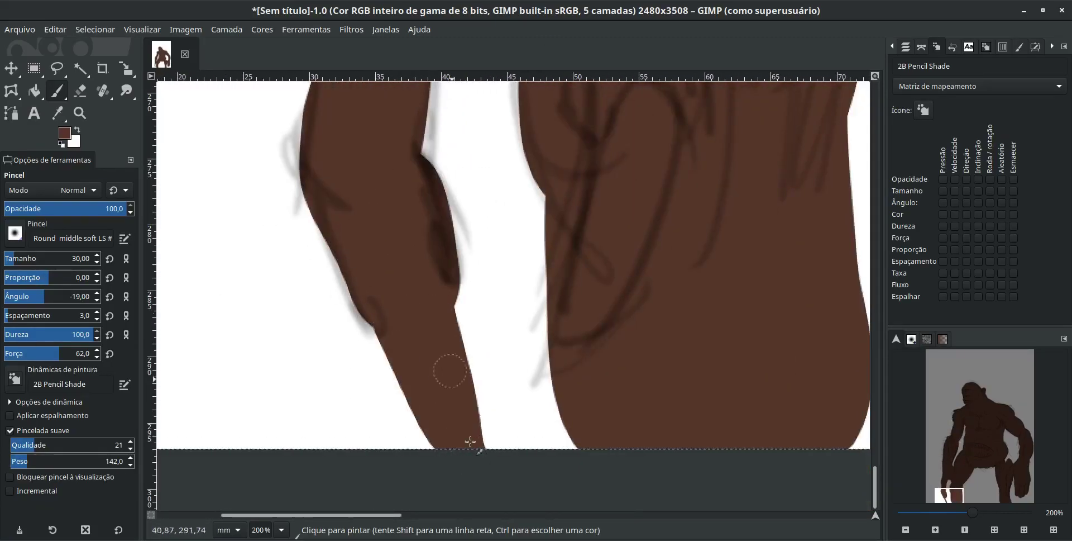
scroll(472, 442, "right", 5)
scroll(670, 335, "down", 3)
Step: Free Select the belly fringe outline and delete the paint inside it
key("2")
key("f")
left_click(415, 287)
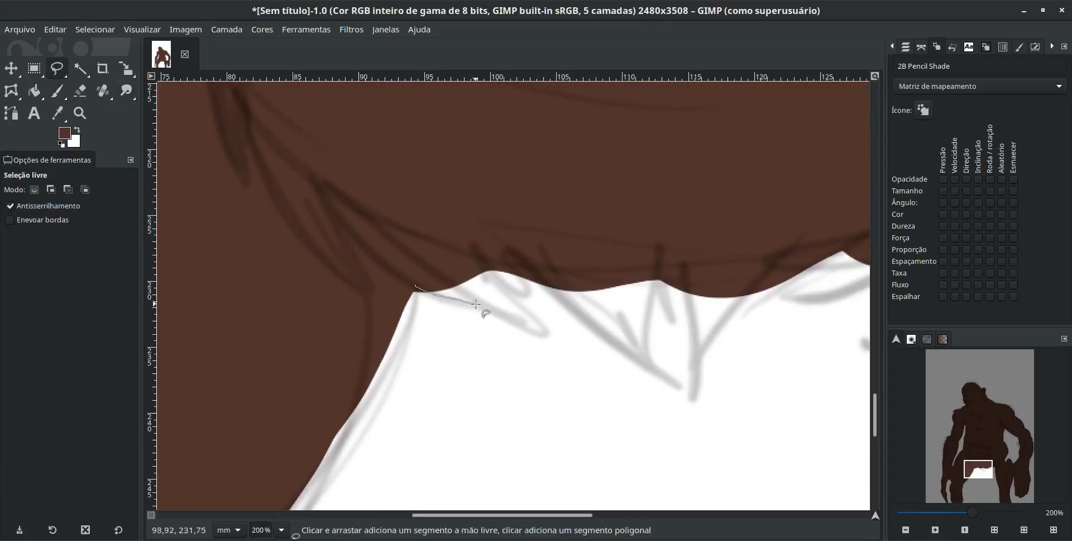
left_click_drag(808, 291, 221, 274)
key("Return")
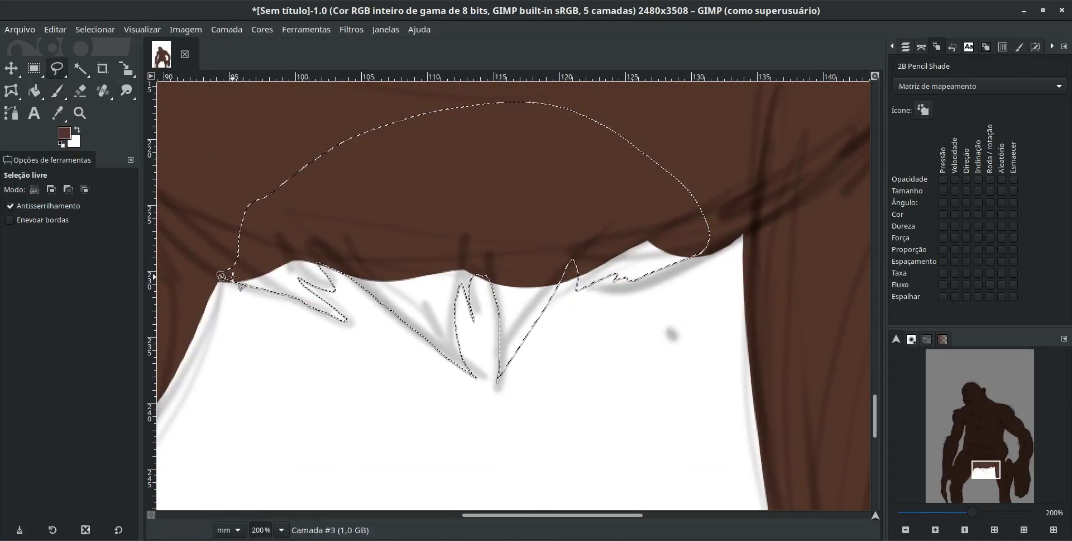
key("Delete")
Step: Repaint pointed brown fur tufts with the Paintbrush, touching up at size 12
key("p")
mouse_move(251, 213)
left_mouse_down()
mouse_move(532, 311)
mouse_move(359, 173)
mouse_move(594, 225)
left_mouse_up()
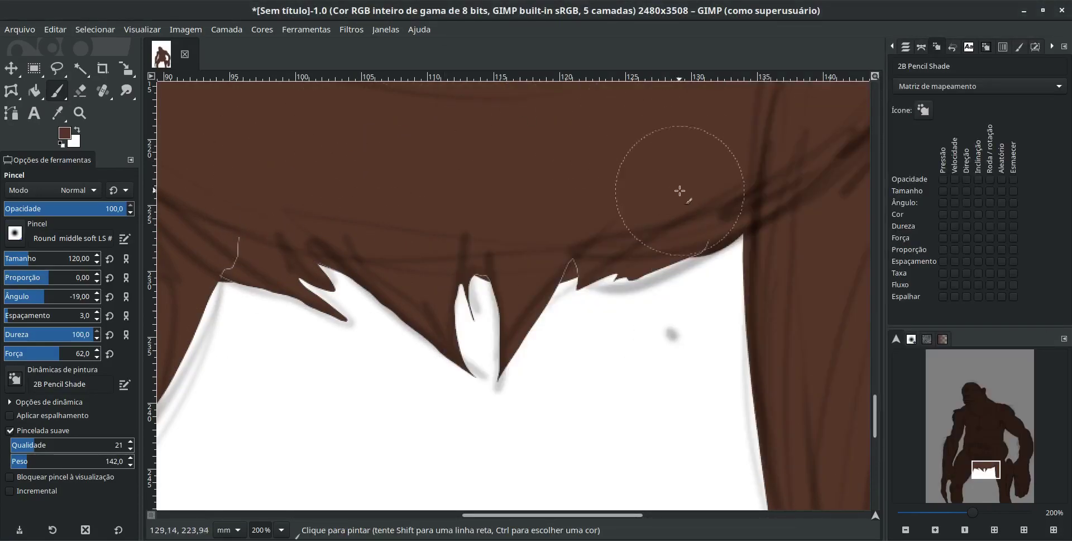
triple_click(79, 258)
type("12")
key("Return")
left_click_drag(573, 262, 558, 282)
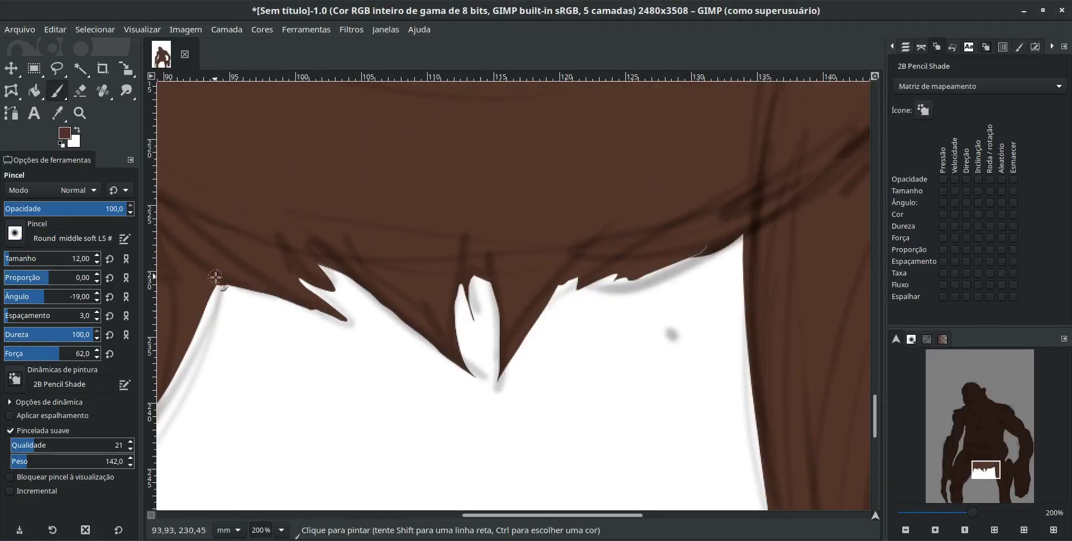
scroll(897, 511, "down", 5)
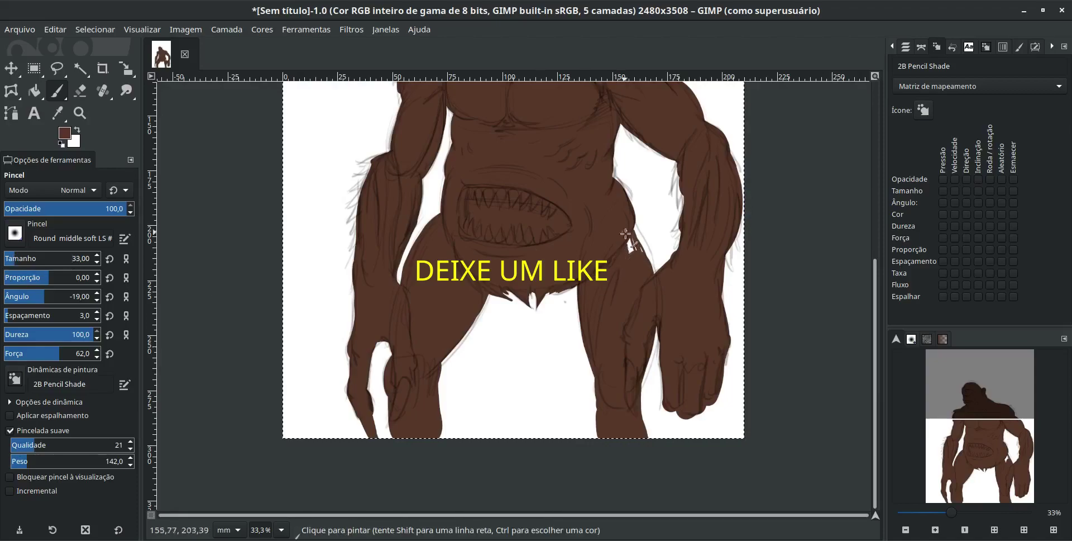
scroll(509, 306, "up", 5)
Step: Add a new transparent layer, then make Camada #3 active again
left_click(906, 47)
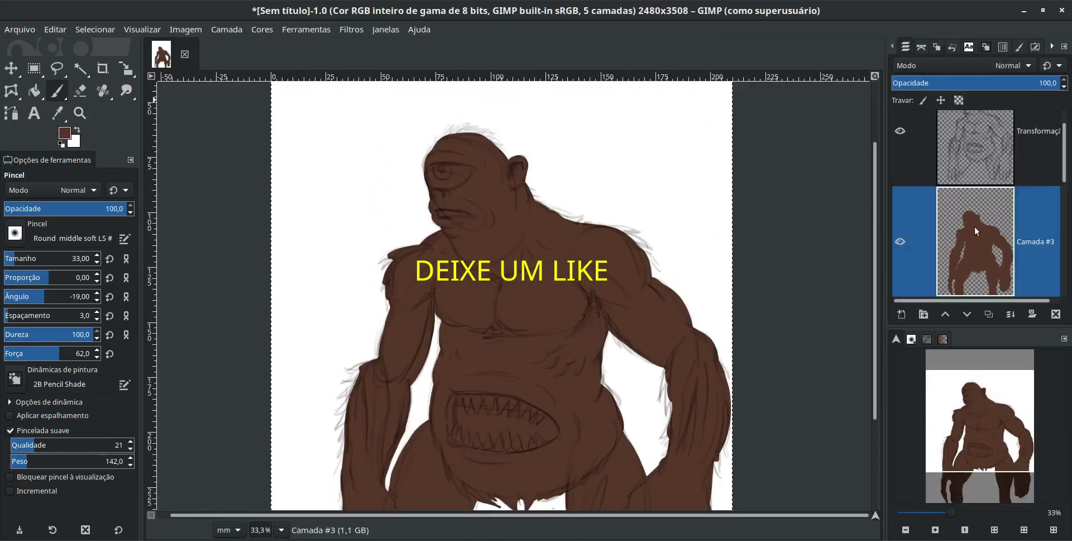
left_click(901, 314, "shift")
scroll(979, 450, "down", 1)
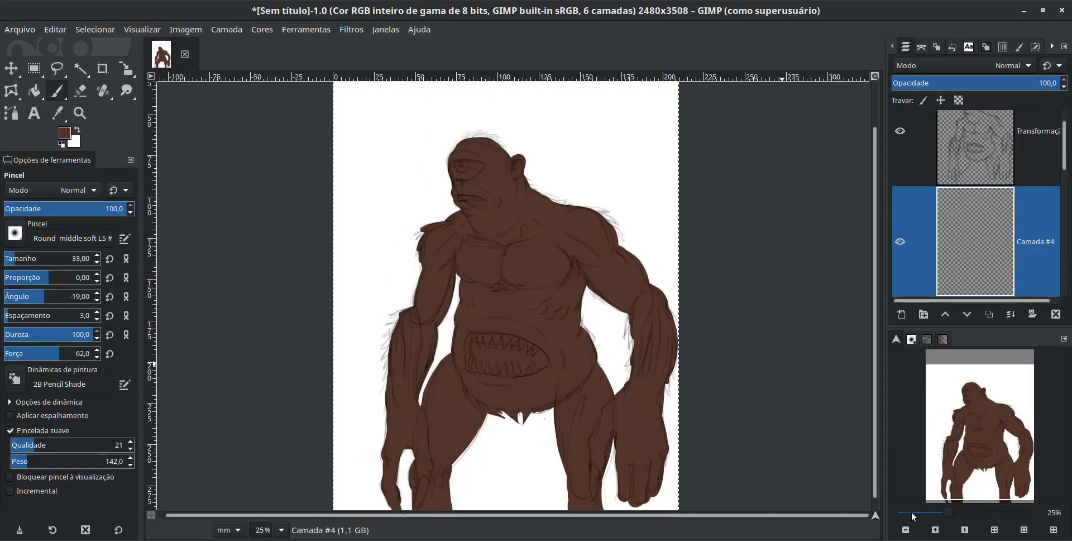
scroll(911, 511, "up", 3)
key("Page_Down")
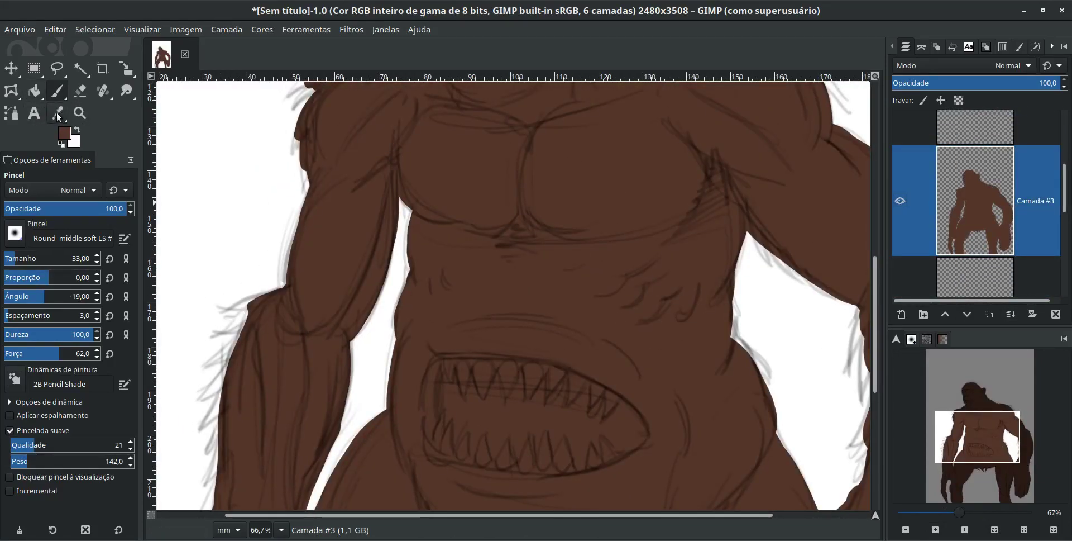
Step: With the Dodge/Burn tool, lighten both chest muscles and the left arm
left_click(34, 91)
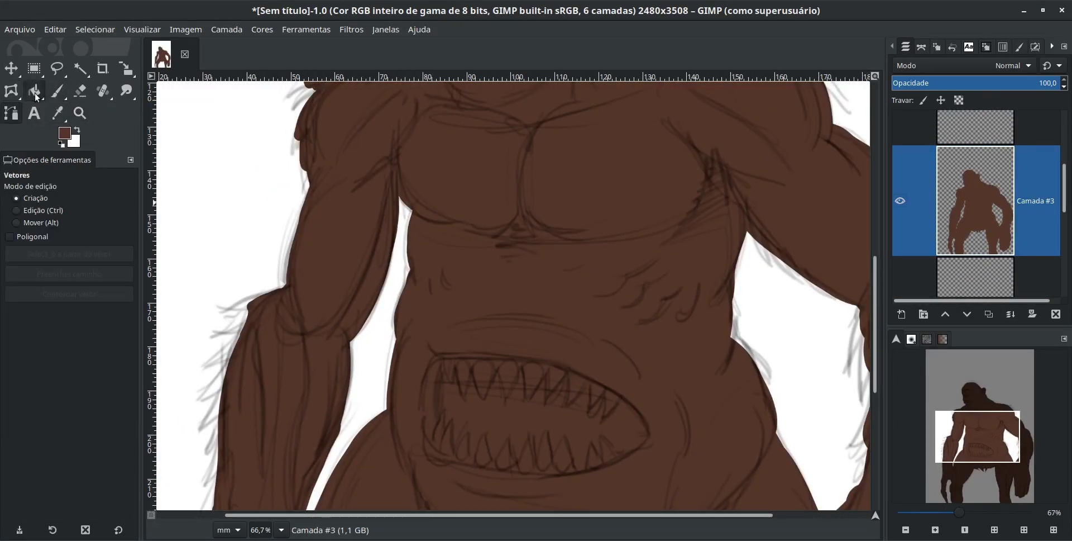
right_click(126, 91)
left_click(164, 123)
mouse_move(447, 153)
left_mouse_down()
mouse_move(469, 163)
mouse_move(452, 159)
left_mouse_up()
left_click_drag(578, 175, 663, 165)
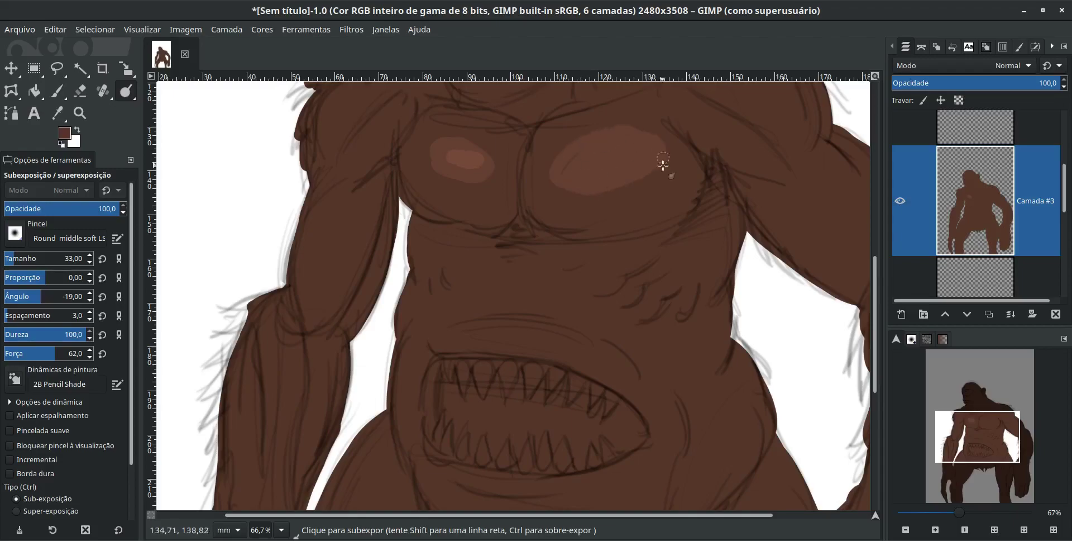
left_click_drag(349, 218, 321, 279)
scroll(321, 280, "down", 5)
left_click_drag(286, 223, 289, 292)
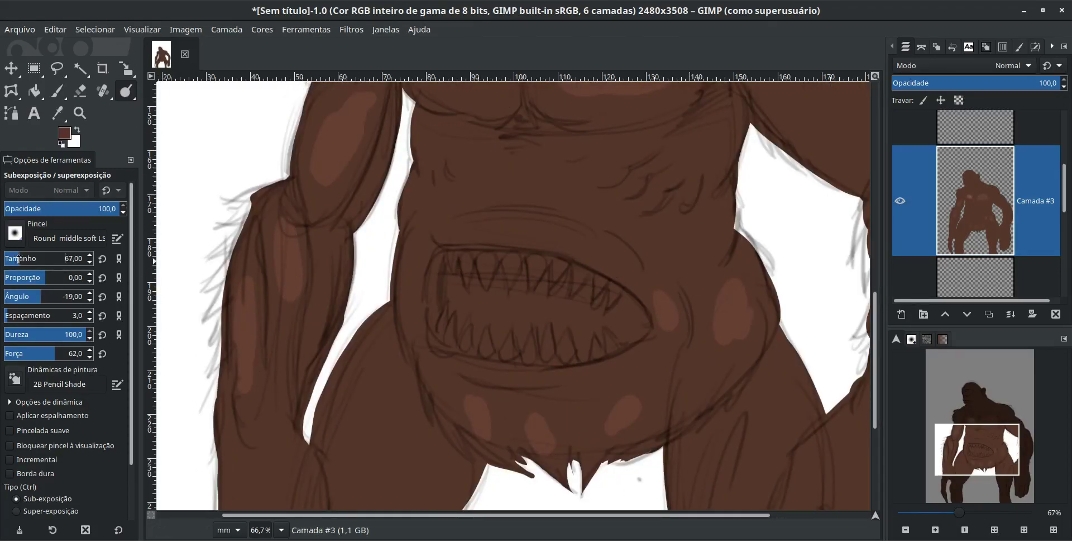
Step: Set dodge strength to 20 and lighten the right shoulder and upper pectoral
left_click(18, 353)
scroll(603, 168, "up", 8)
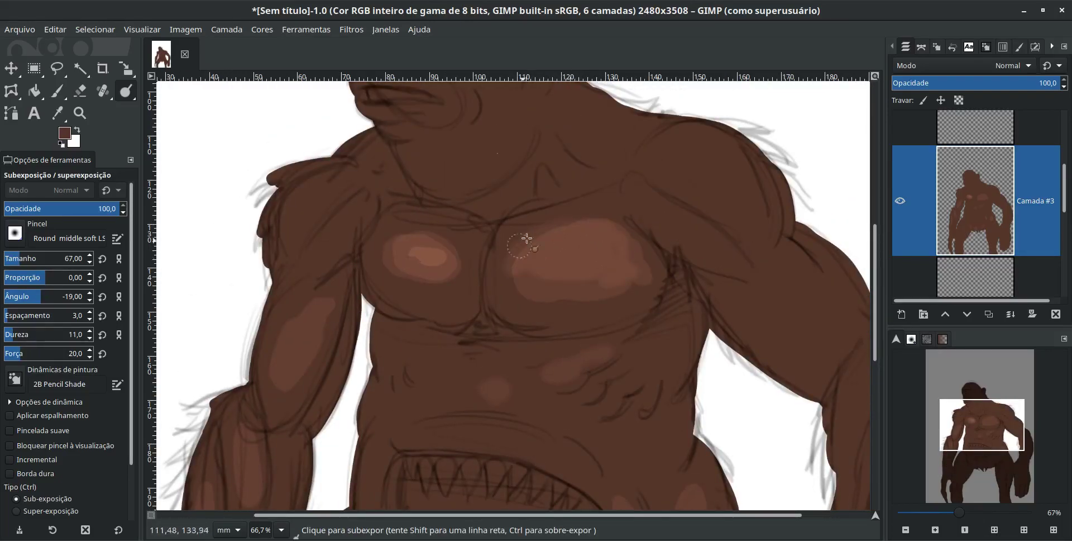
left_click_drag(687, 151, 718, 188)
scroll(686, 152, "left", 5)
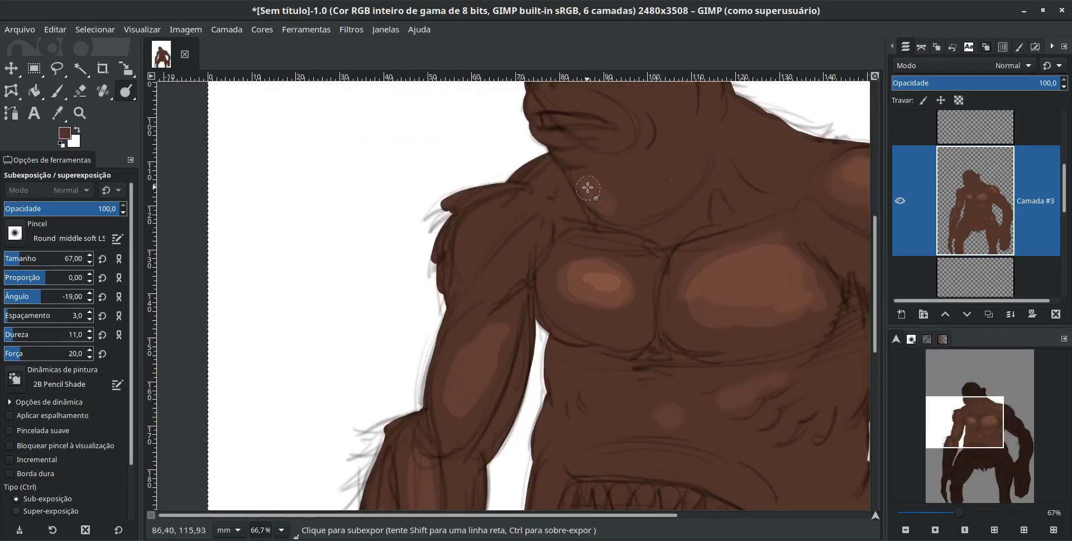
left_click_drag(762, 130, 621, 280)
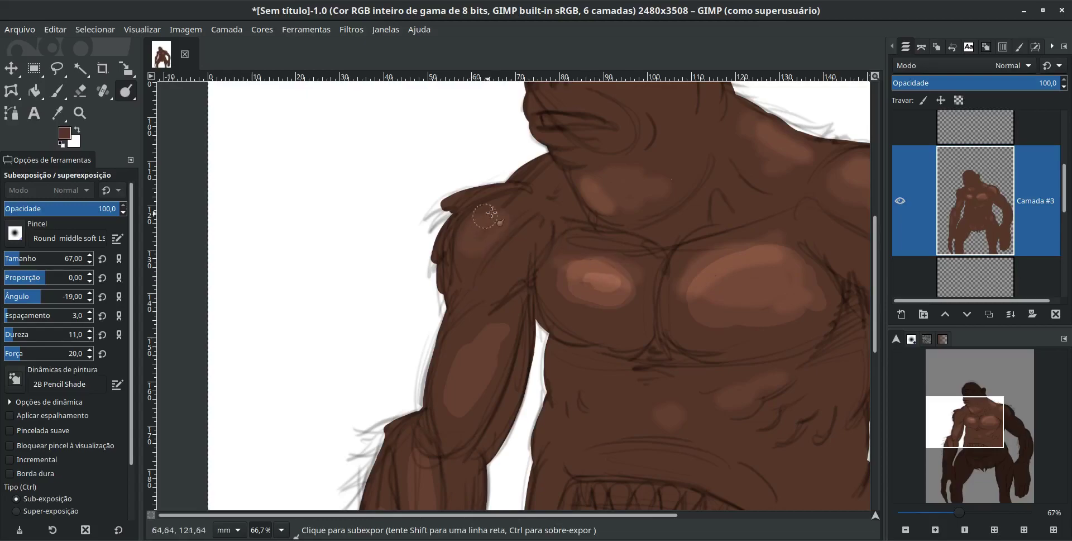
Step: Dodge soft highlights onto the left and right thighs
scroll(374, 318, "down", 4)
scroll(634, 282, "down", 1)
scroll(634, 282, "right", 3)
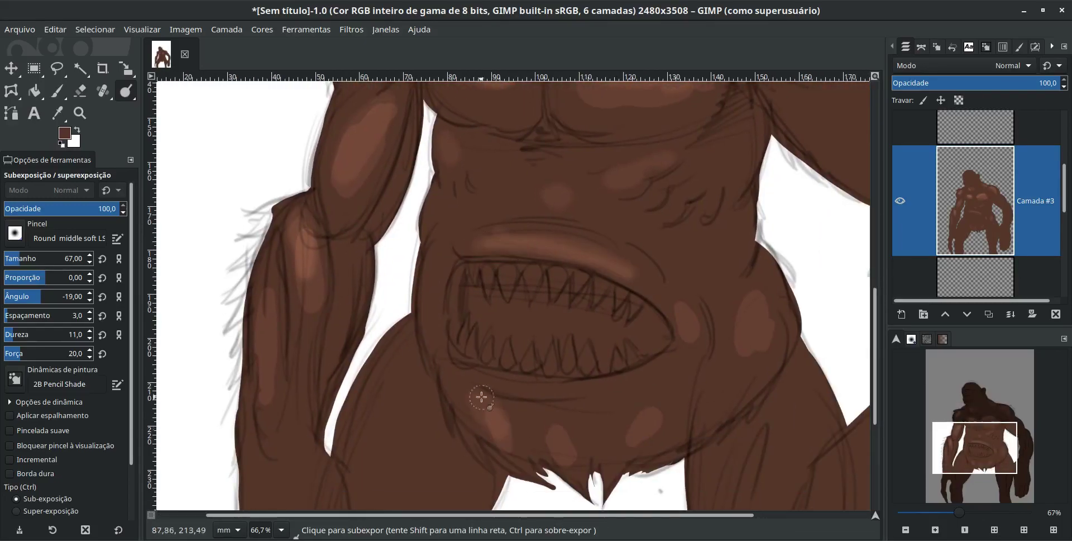
scroll(481, 396, "down", 4)
scroll(481, 396, "left", 1)
left_click_drag(421, 198, 401, 243)
scroll(592, 251, "down", 1)
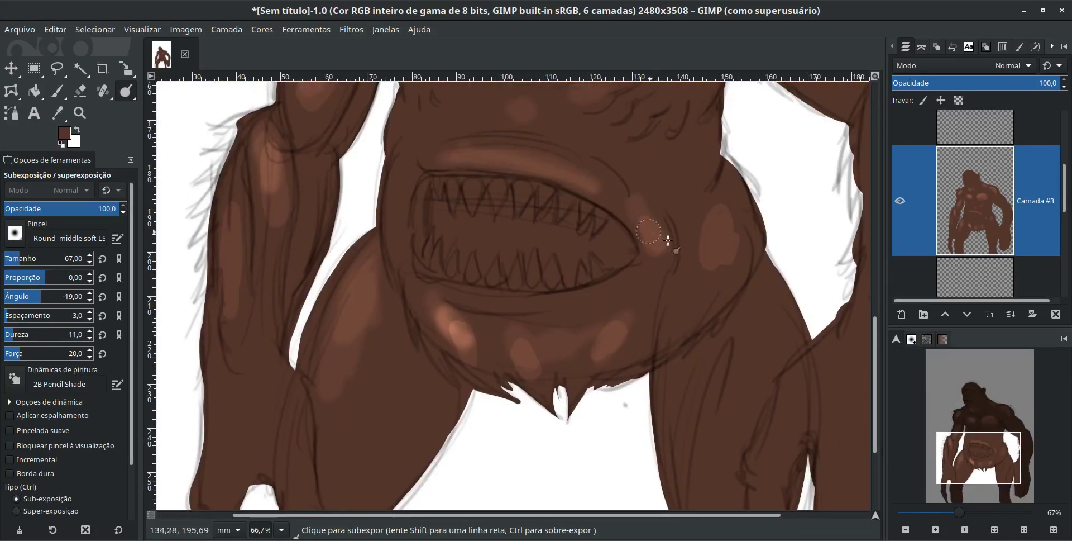
scroll(648, 301, "right", 3)
left_click_drag(695, 318, 684, 329)
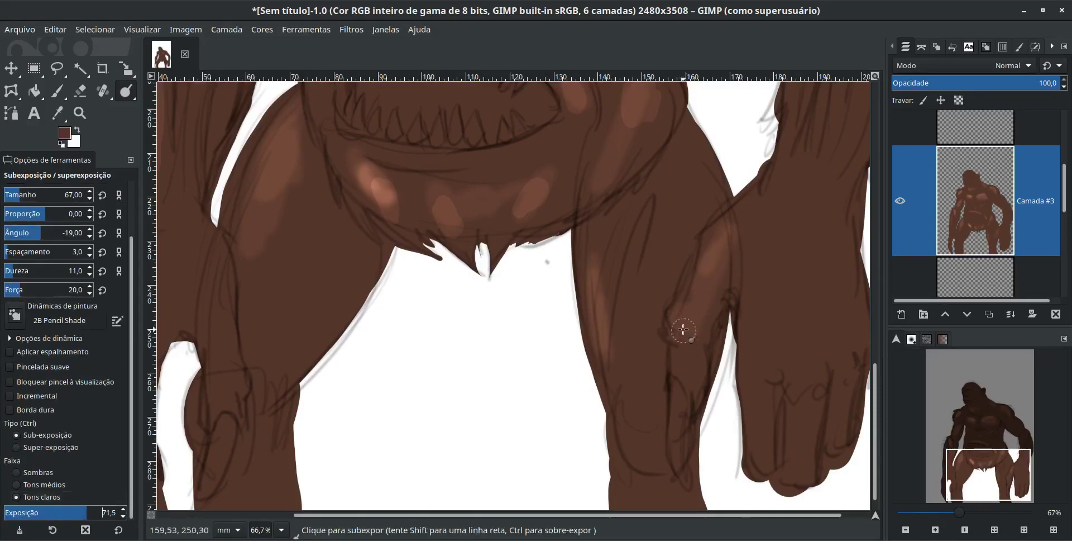
scroll(775, 316, "up", 6)
scroll(614, 279, "up", 4)
scroll(614, 279, "right", 1)
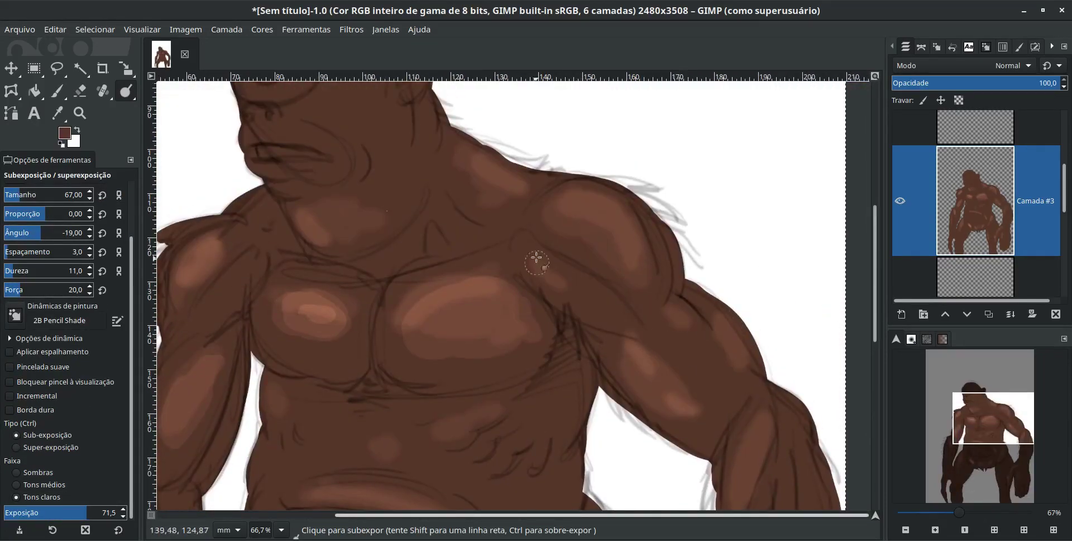
Step: Burn under the collarbone, pecs and mouth corner; lighten the lower lip and belly
mouse_move(474, 187)
left_mouse_down()
mouse_move(430, 246)
mouse_move(410, 203)
mouse_move(422, 397)
left_mouse_up()
scroll(610, 227, "down", 5)
scroll(609, 227, "left", 3)
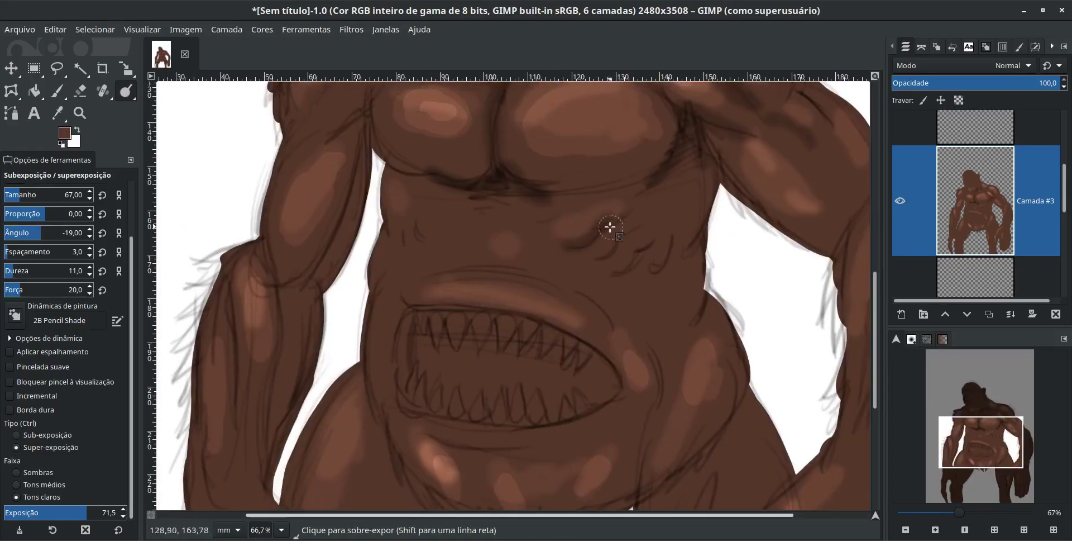
left_click_drag(586, 343, 538, 425)
mouse_move(626, 391)
left_mouse_down()
mouse_move(407, 327)
mouse_move(472, 234)
mouse_move(440, 238)
left_mouse_up()
Step: Add further dodge/burn strokes across the belly and the rim of the mouth
scroll(388, 258, "down", 5)
scroll(313, 434, "left", 1)
scroll(314, 434, "up", 2)
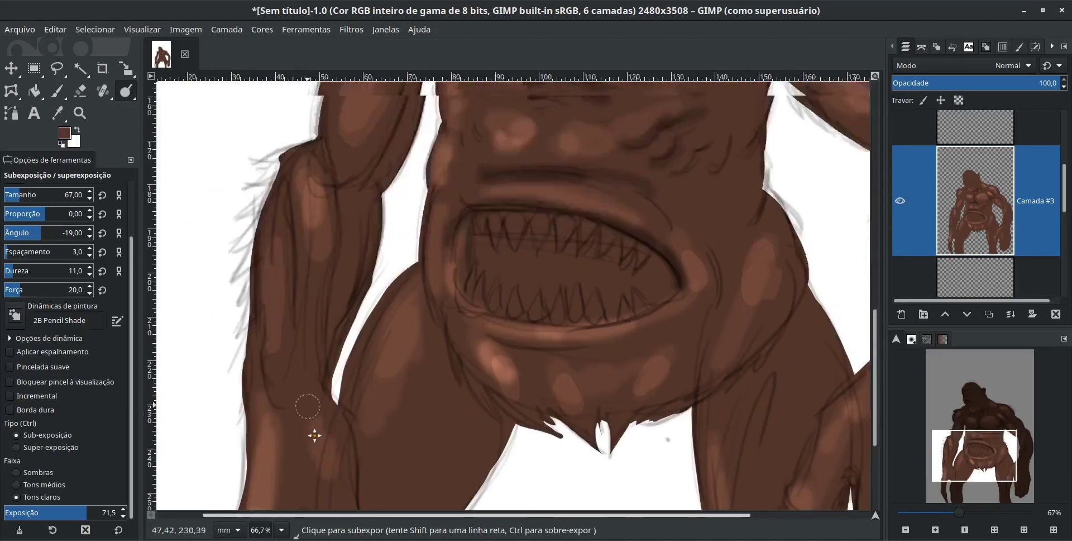
scroll(356, 316, "up", 6)
scroll(373, 346, "up", 2)
scroll(413, 251, "up", 2)
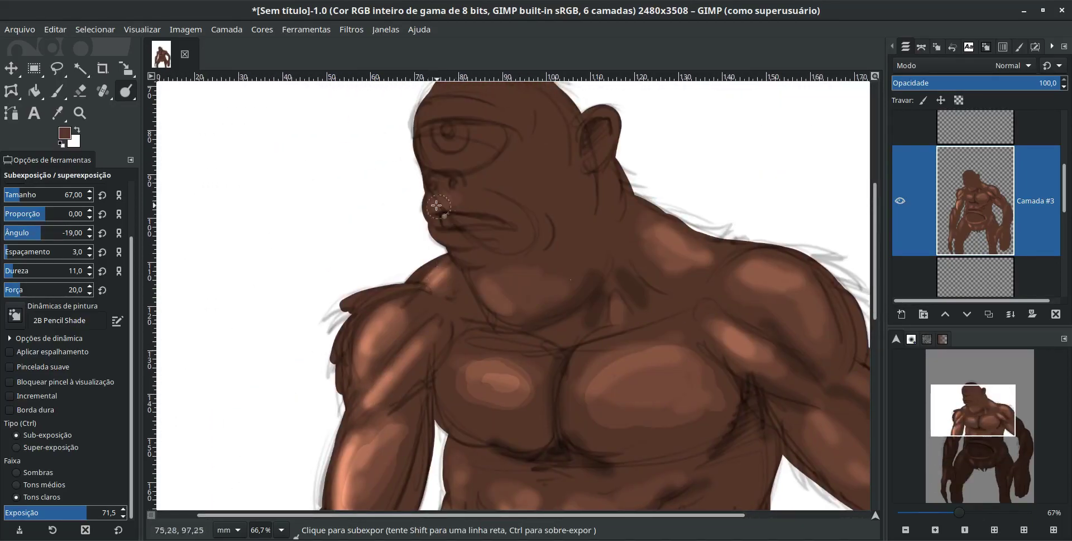
scroll(435, 203, "up", 2)
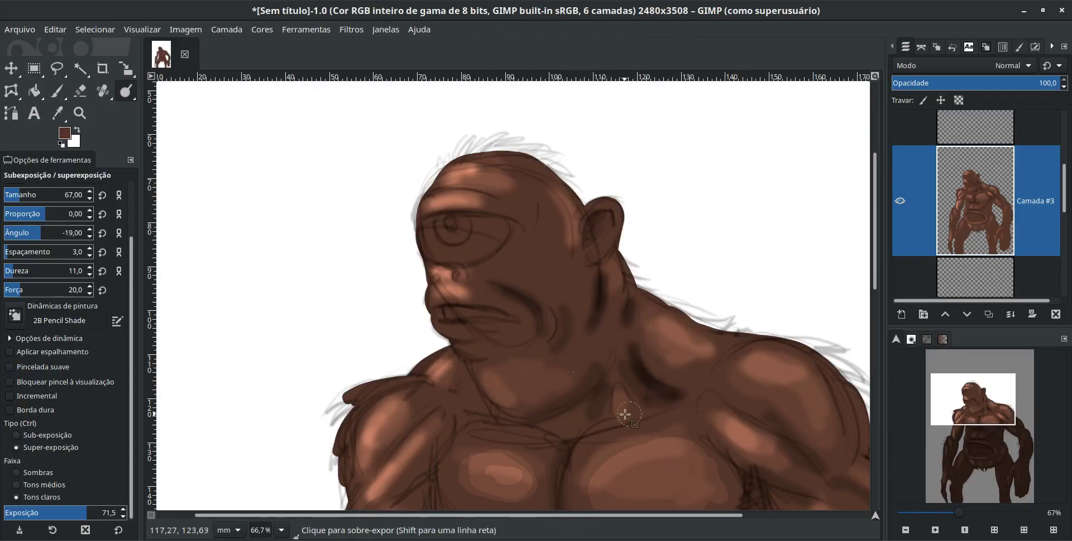
scroll(458, 428, "down", 4)
scroll(458, 428, "left", 1)
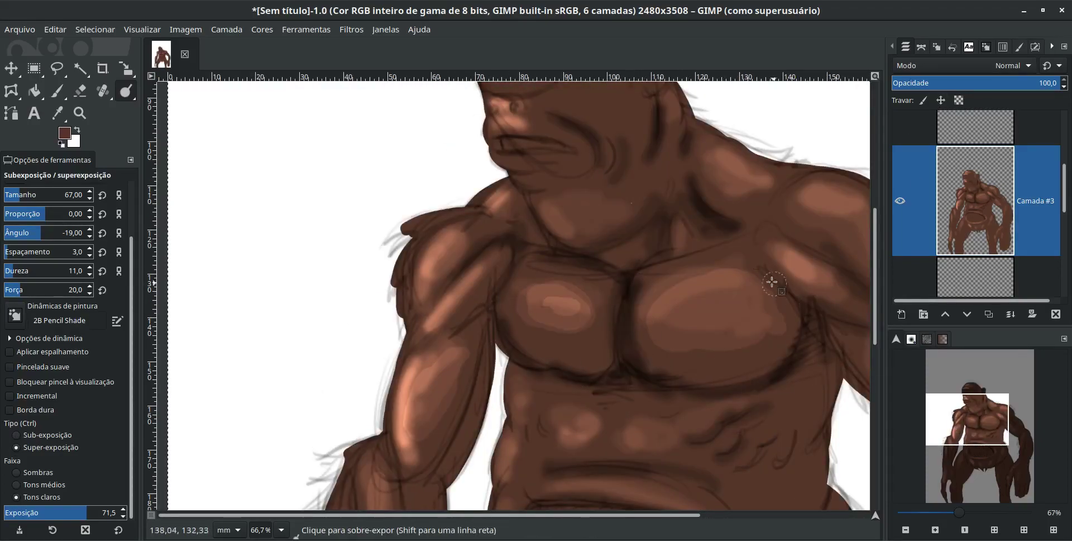
left_click_drag(593, 294, 475, 279)
scroll(412, 325, "down", 8)
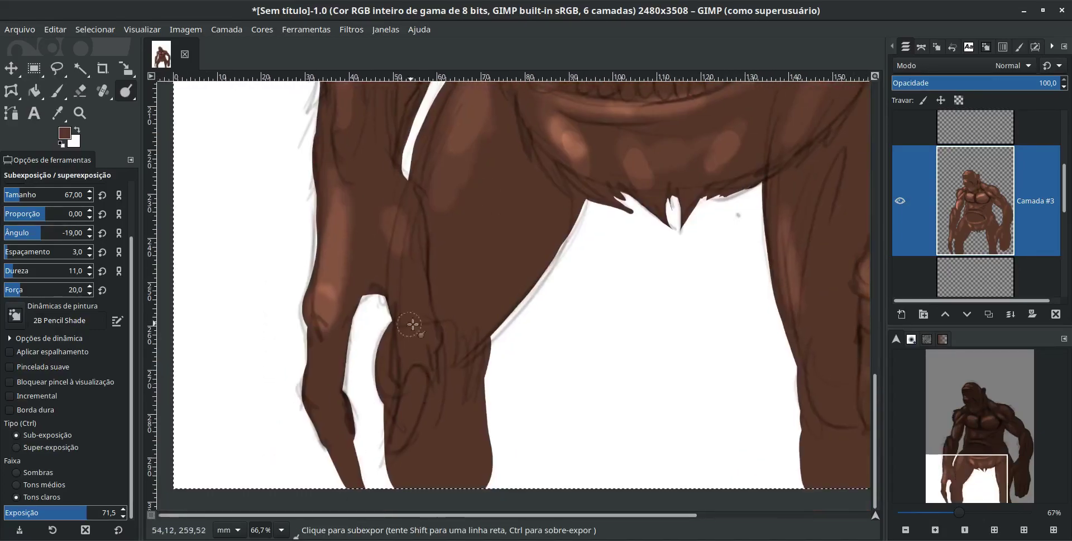
scroll(381, 303, "down", 3)
scroll(381, 304, "up", 3)
scroll(381, 303, "right", 3)
scroll(611, 328, "up", 2)
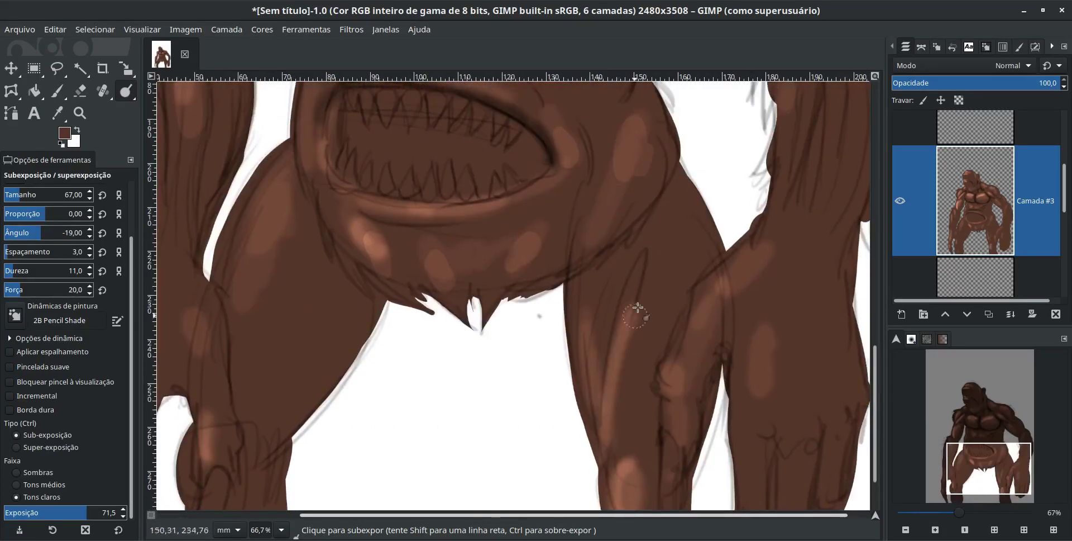
mouse_move(639, 311)
left_mouse_down()
mouse_move(584, 335)
mouse_move(502, 246)
left_mouse_up()
Step: Streak light and dark along the left leg and brighten the right thigh and knee
left_click_drag(329, 202, 319, 245)
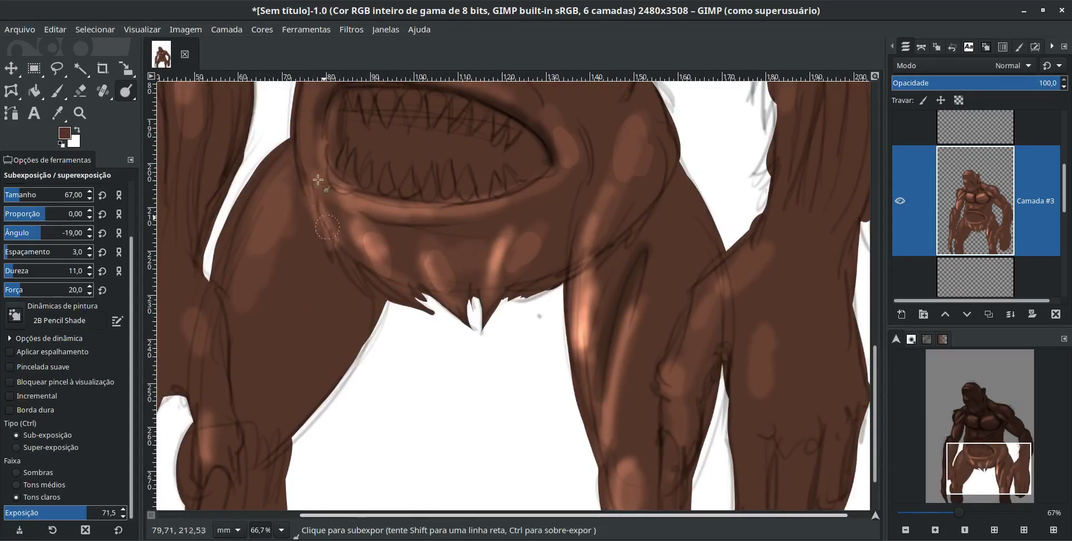
mouse_move(321, 285)
left_mouse_down()
mouse_move(355, 319)
mouse_move(305, 413)
left_mouse_up()
left_click_drag(292, 237, 257, 335)
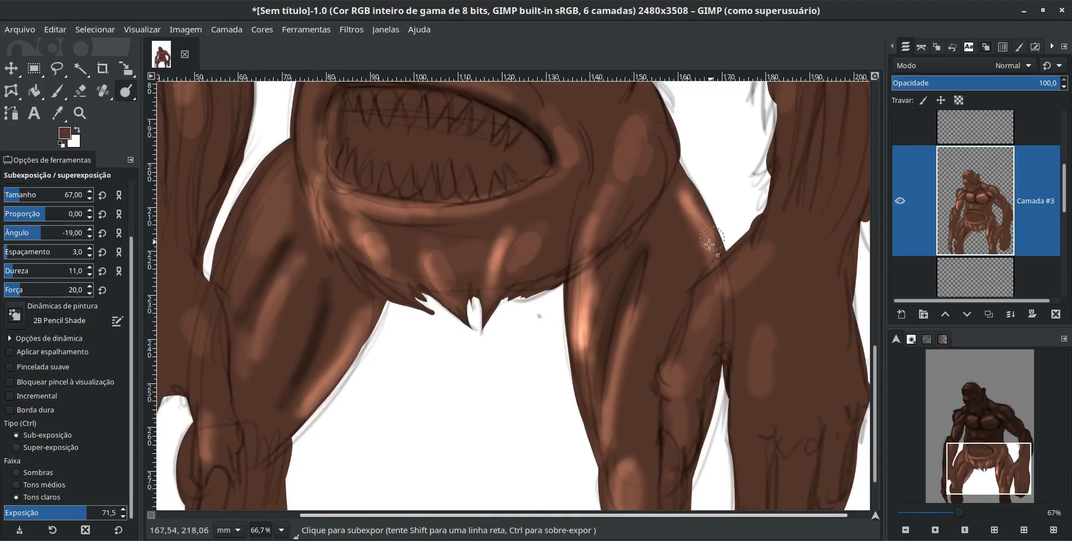
left_click_drag(709, 244, 690, 304)
left_click_drag(664, 380, 702, 289)
Step: Brighten the right upper arm with highlights and lighten the cheek
scroll(743, 459, "down", 3)
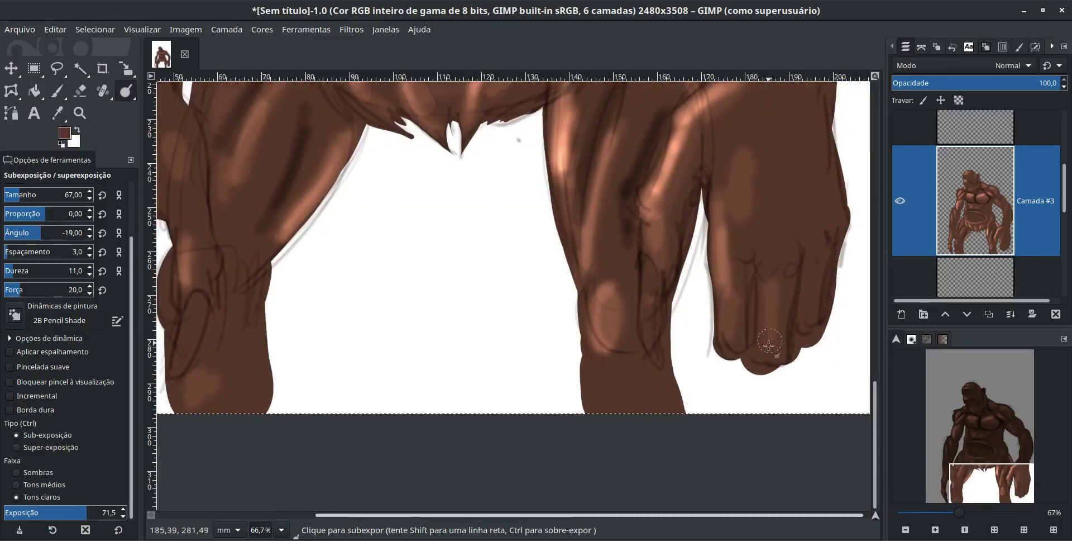
scroll(695, 311, "up", 6)
scroll(694, 312, "right", 3)
scroll(598, 240, "up", 2)
mouse_move(598, 240)
left_mouse_down()
mouse_move(531, 322)
mouse_move(609, 372)
left_mouse_up()
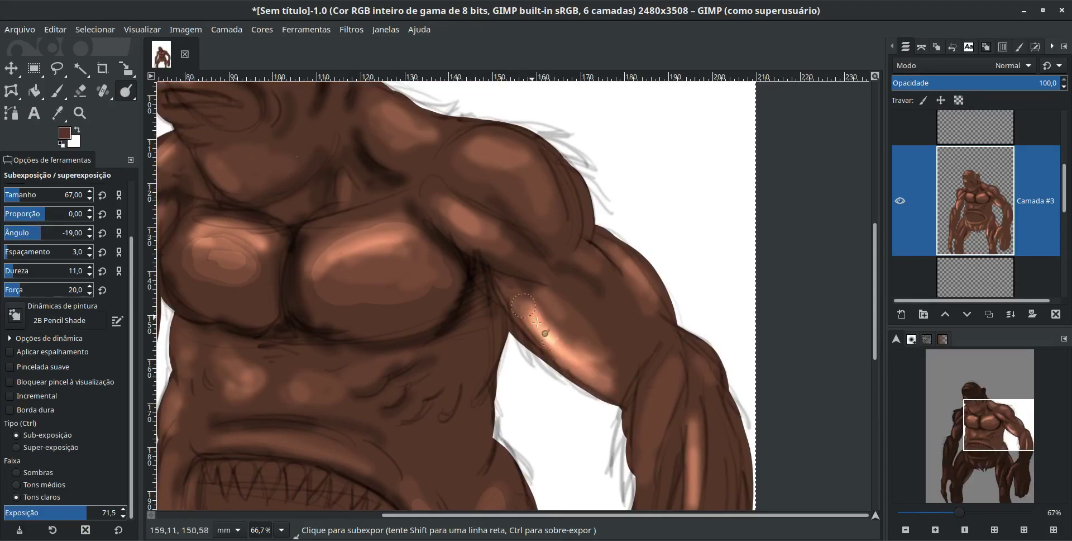
left_click_drag(547, 324, 622, 358)
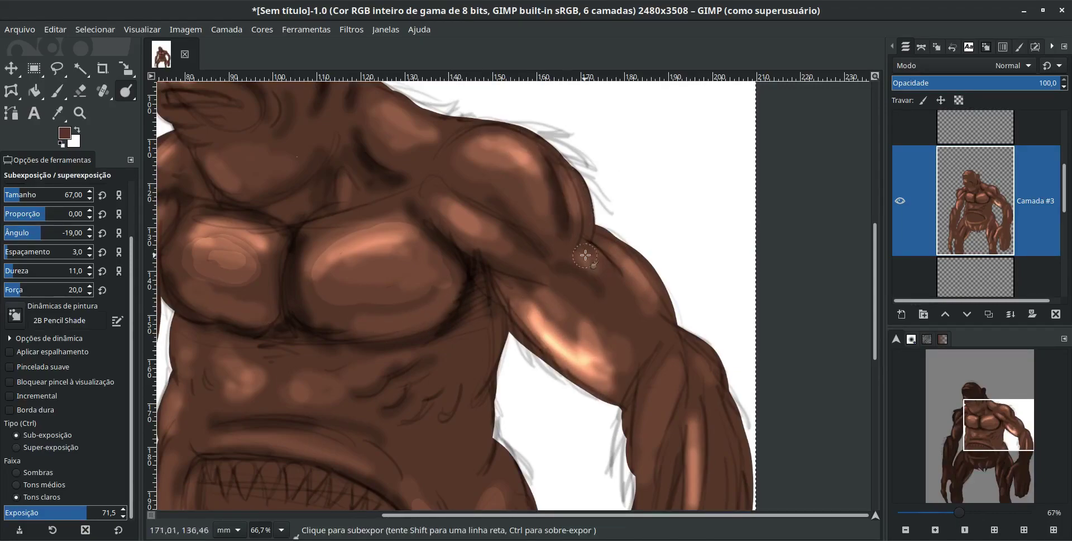
scroll(587, 255, "up", 3)
scroll(587, 255, "left", 5)
left_click_drag(441, 174, 425, 184)
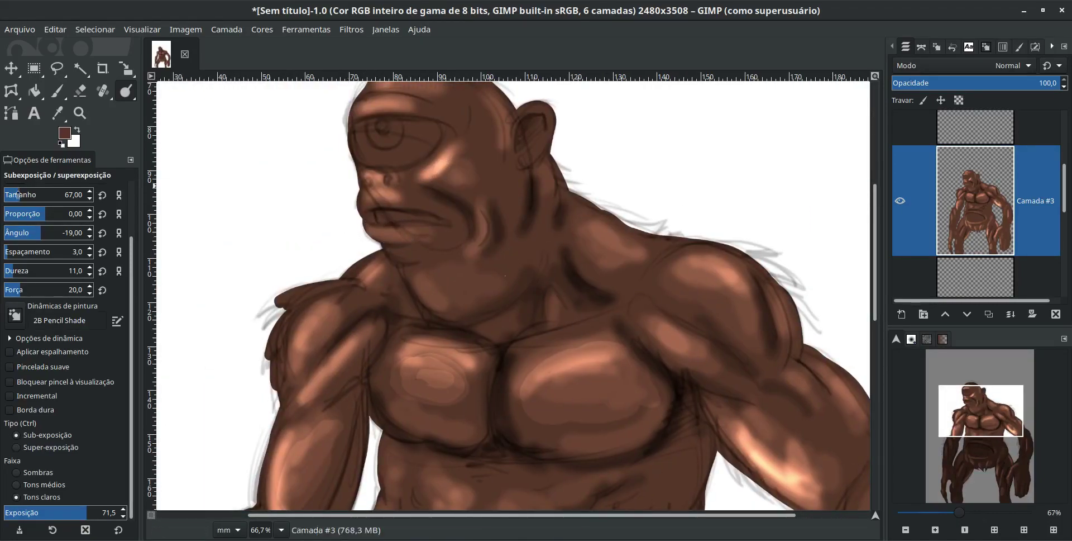
Step: On Camada #3, enlarge the Dodge/Burn brush to 46 and burn a dark stroke down the ear
left_click(975, 166)
key("Page_Down")
key("Page_Down")
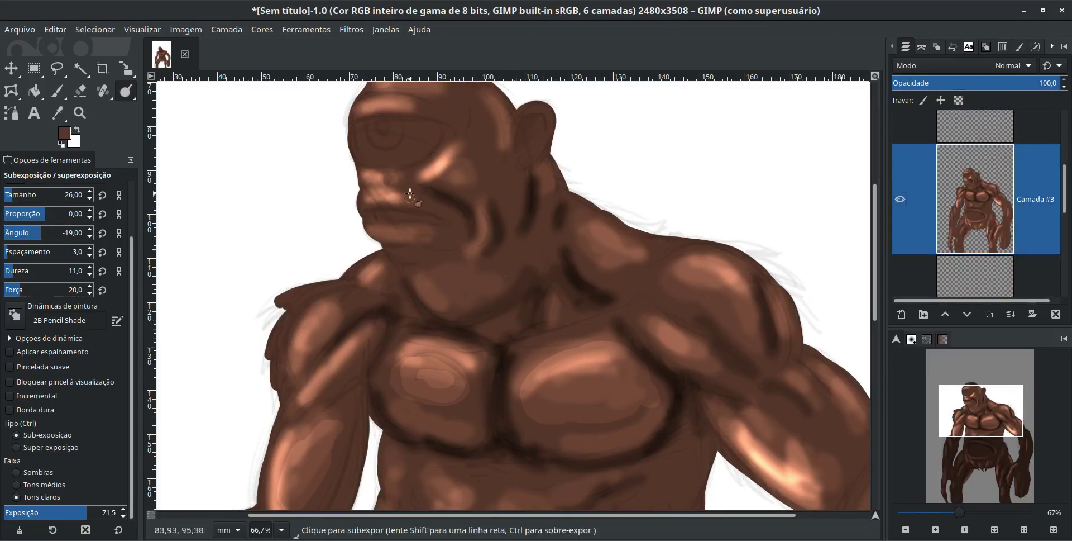
key("bracketright")
key("bracketright")
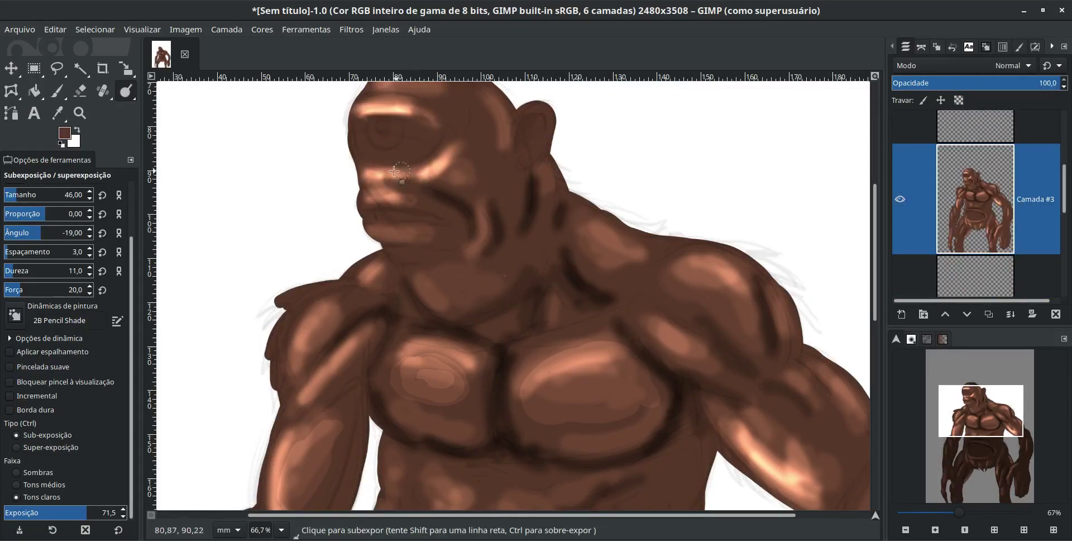
key("ctrl")
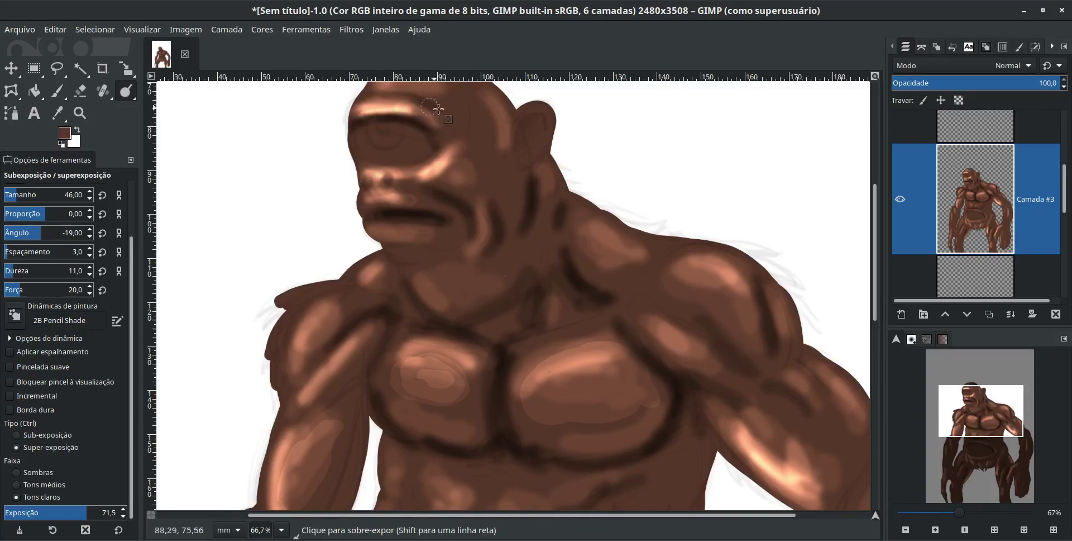
left_click_drag(534, 122, 531, 146)
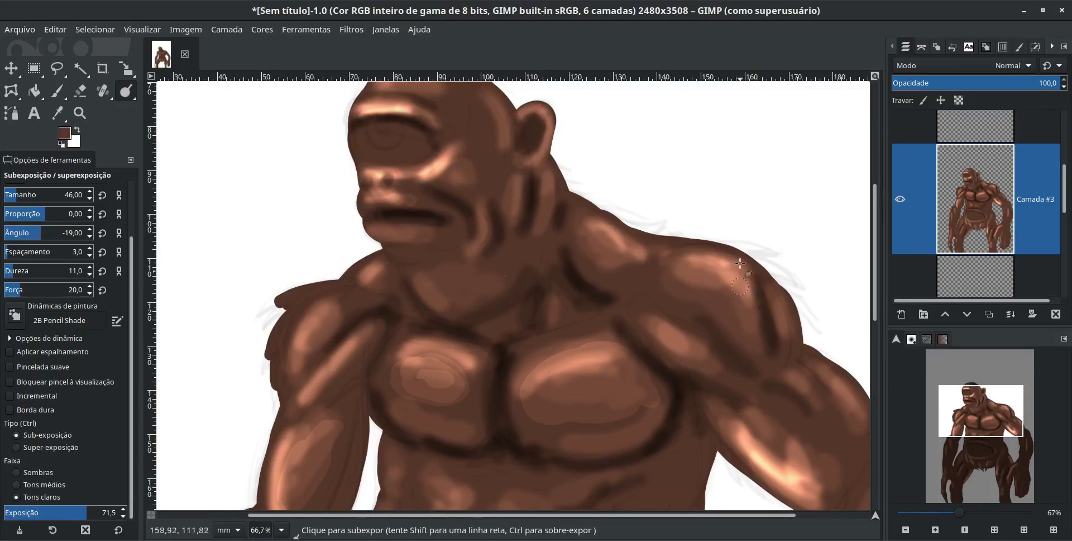
Step: Raise strength to 55, highlight the right shoulder and burn a shadow on the hip
left_click(50, 289)
left_click_drag(743, 275, 750, 330)
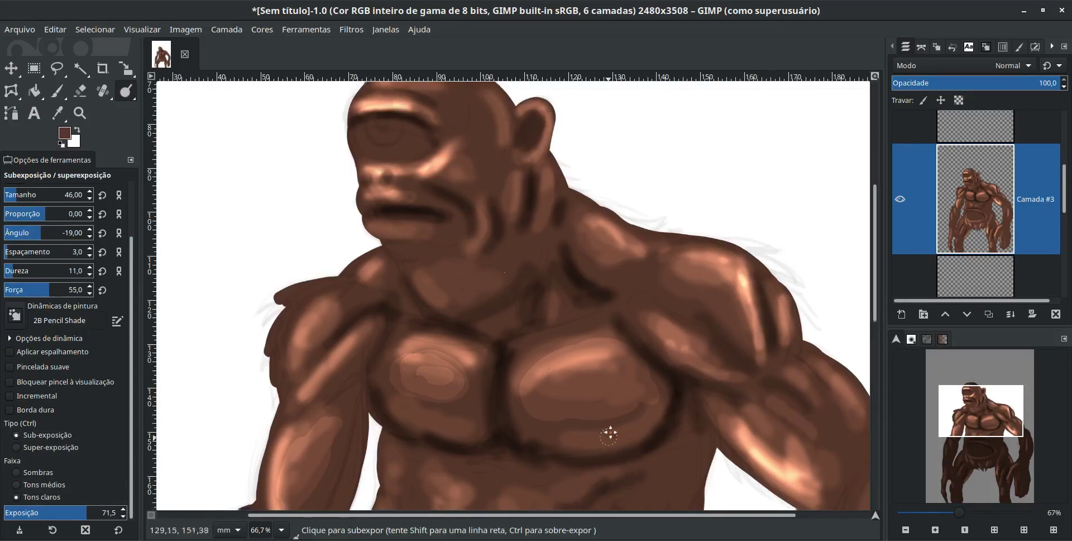
scroll(615, 414, "down", 3)
scroll(650, 389, "down", 4)
left_click_drag(668, 321, 641, 434)
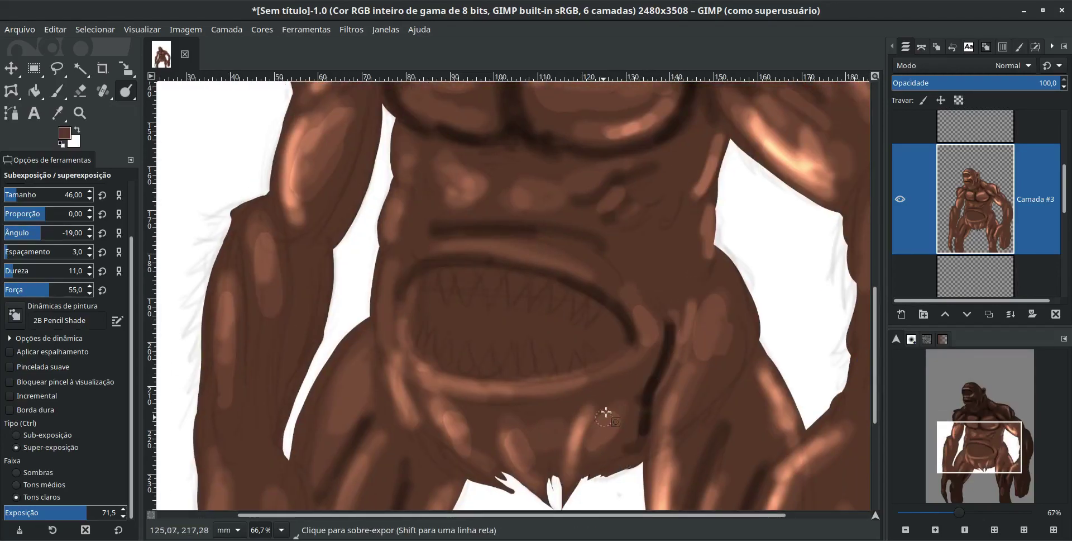
Step: Shade the left arm and leg with light strokes, then fit the whole image in view
left_click_drag(246, 277, 248, 407)
left_click_drag(340, 134, 313, 335)
left_click_drag(268, 240, 265, 343)
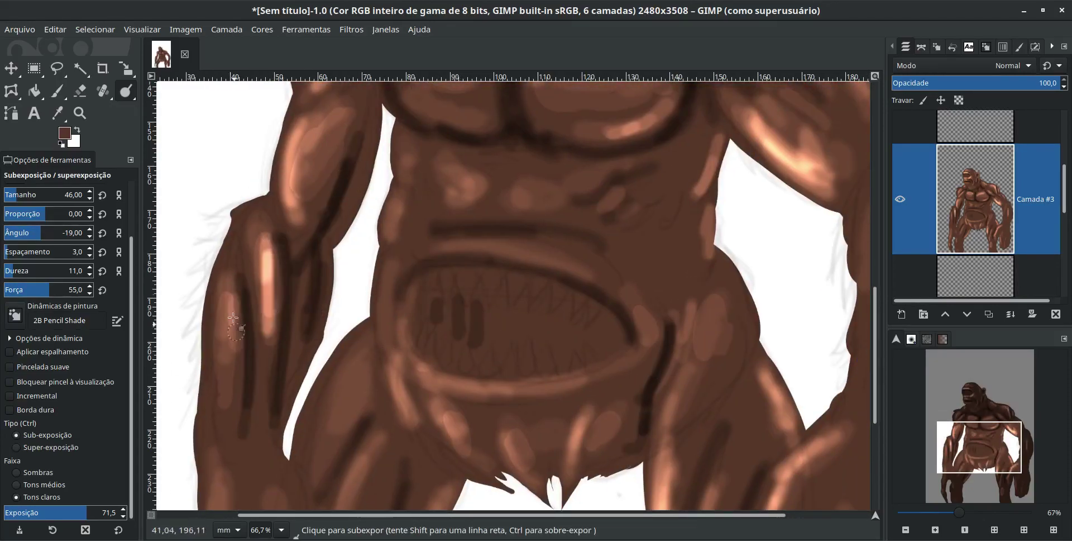
scroll(382, 390, "down", 4)
left_click_drag(341, 441, 296, 190)
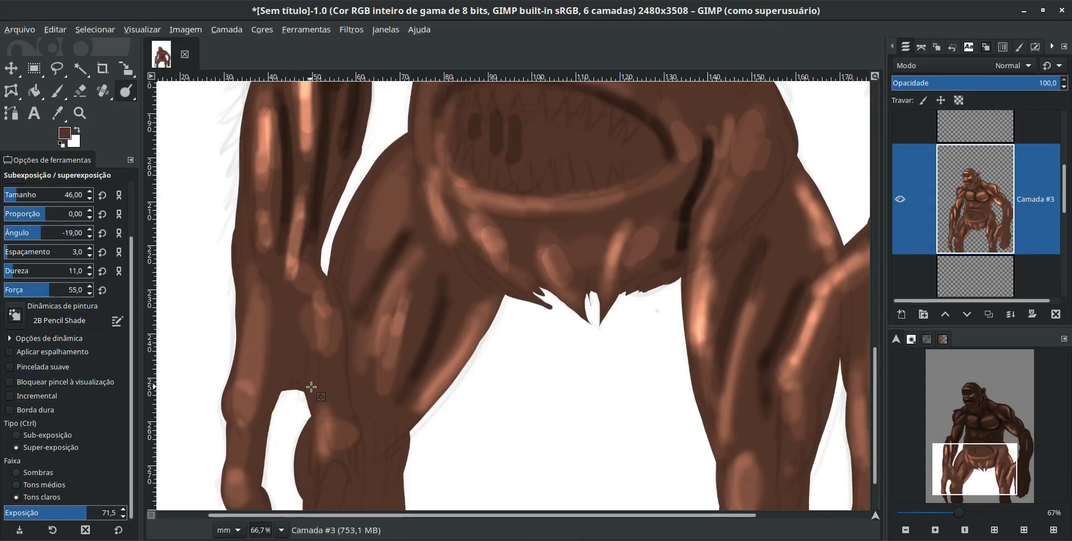
left_click(936, 530)
Step: Switch to Smudge at size 164 and blend the left pectoral shading
left_click(126, 91)
left_click(173, 88)
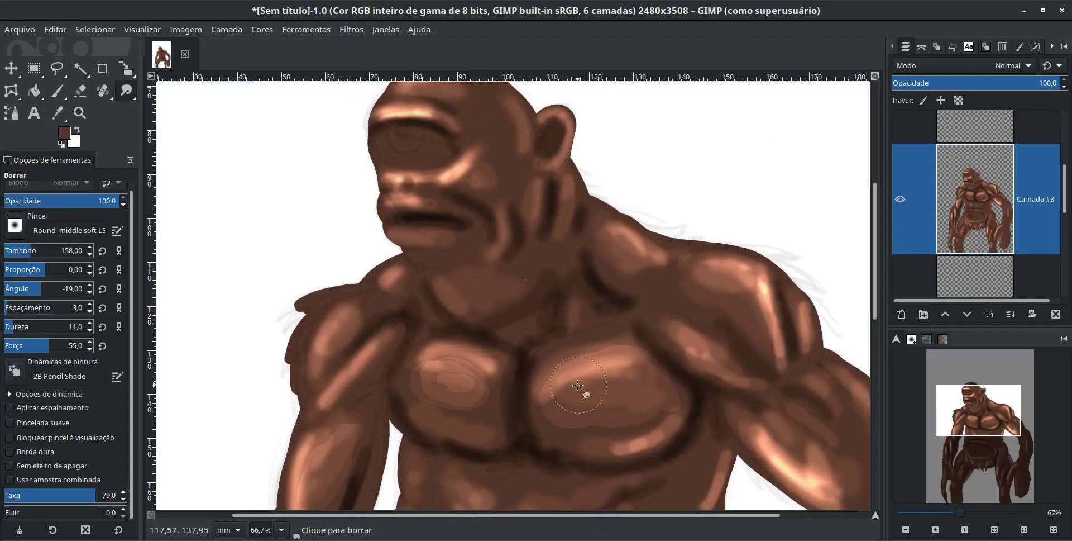
left_click(40, 251)
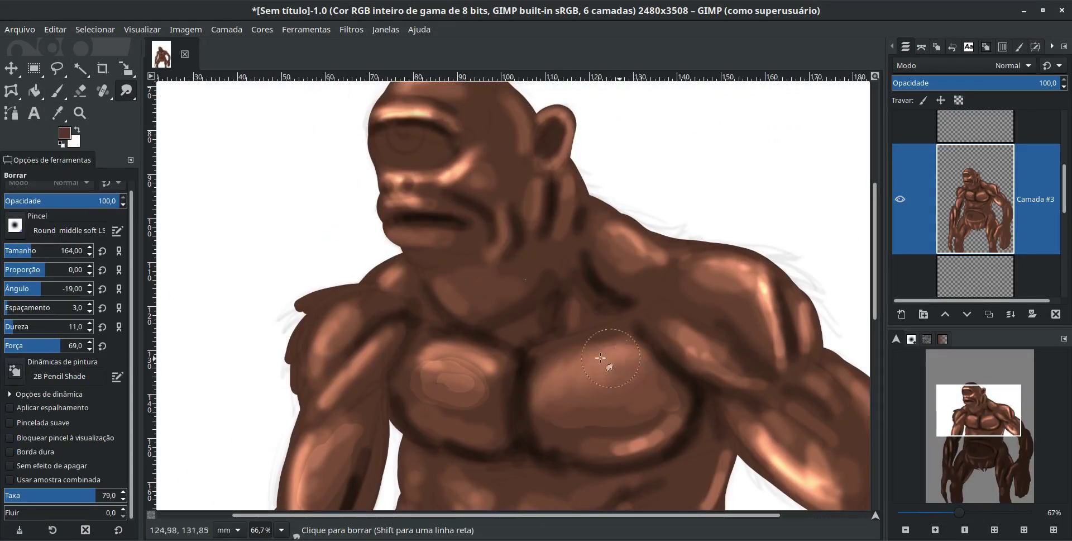
mouse_move(441, 386)
left_mouse_down()
mouse_move(488, 389)
mouse_move(480, 313)
left_mouse_up()
left_click_drag(357, 313, 335, 391)
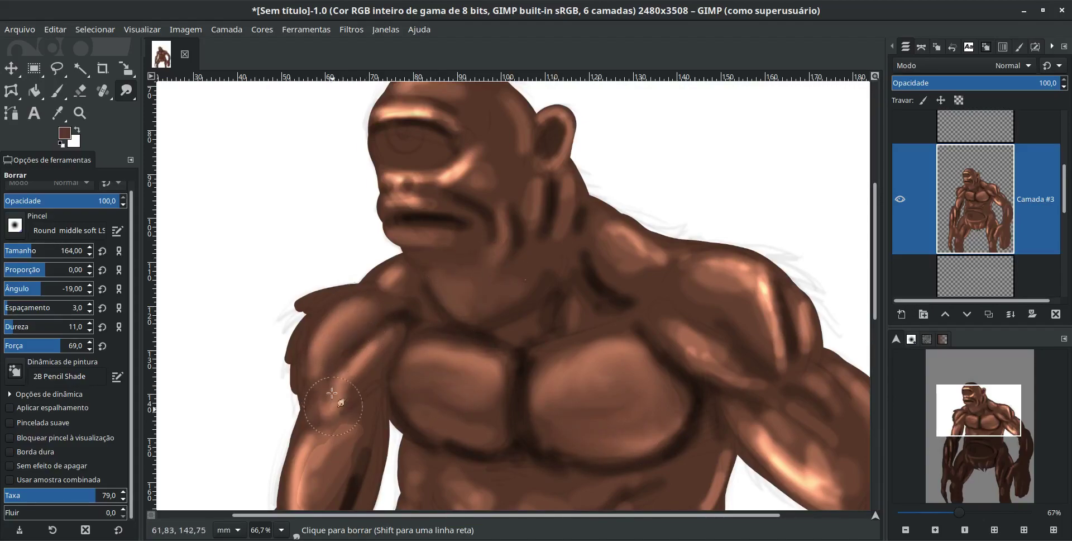
scroll(354, 340, "down", 3)
left_click_drag(335, 335, 313, 391)
Step: With a smaller smudge brush, drag the forearm highlight downward
left_click(23, 252)
left_click_drag(23, 253, 16, 252)
scroll(363, 345, "down", 1)
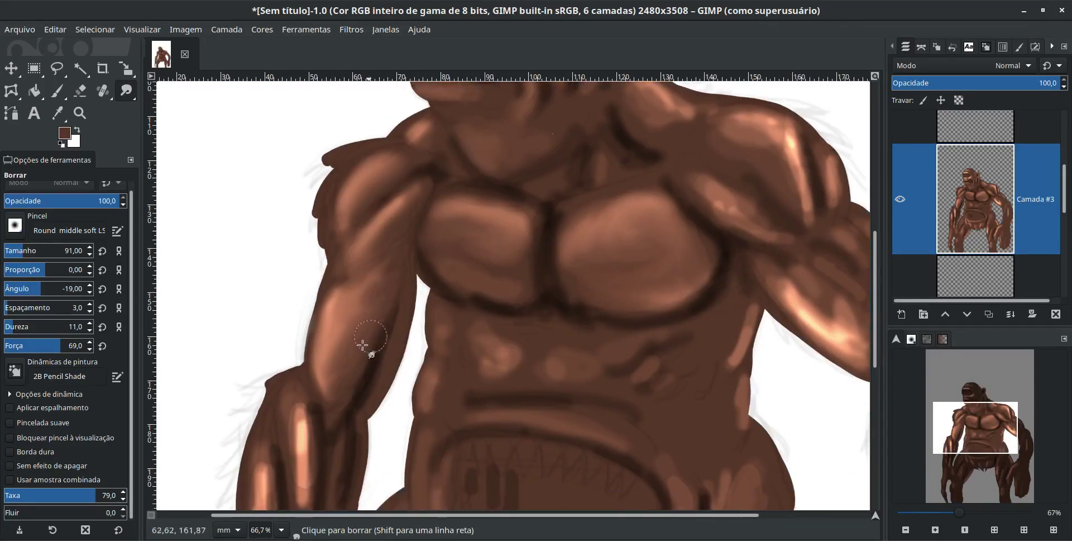
scroll(329, 379, "down", 4)
scroll(329, 380, "left", 1)
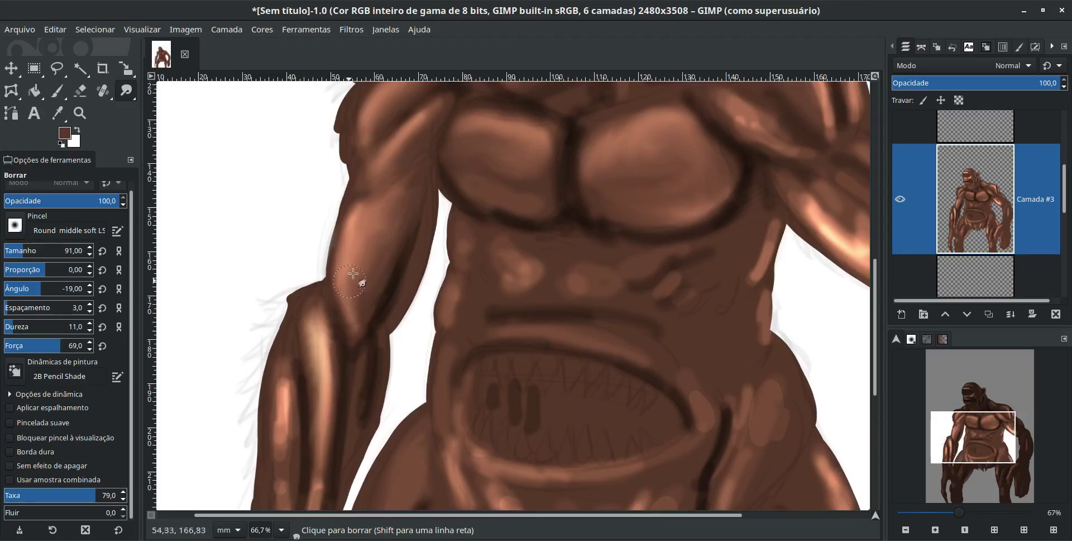
scroll(318, 392, "down", 6)
scroll(318, 392, "left", 2)
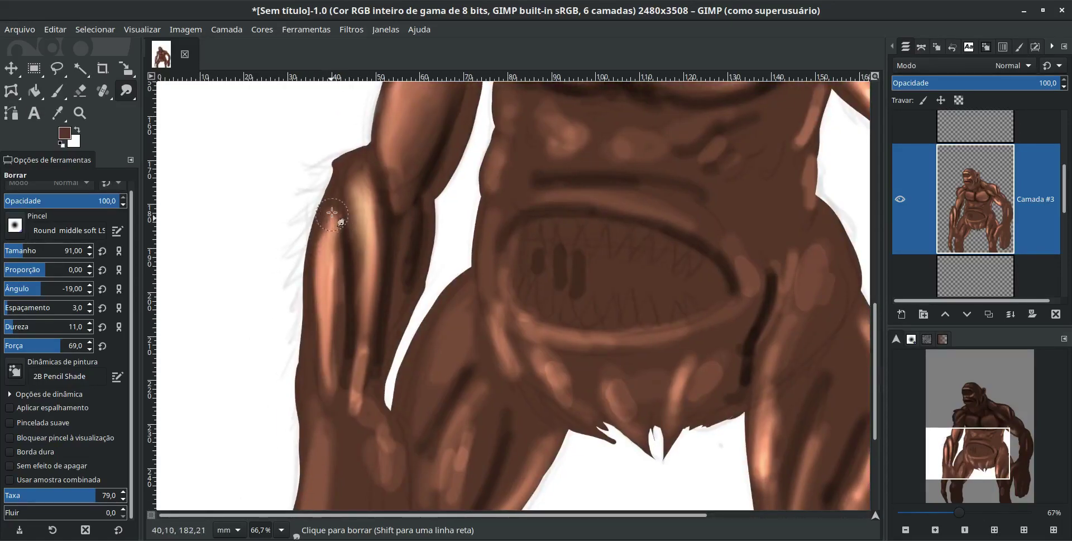
scroll(332, 213, "down", 3)
scroll(332, 213, "right", 1)
mouse_move(322, 217)
left_mouse_down()
mouse_move(316, 333)
mouse_move(304, 352)
left_mouse_up()
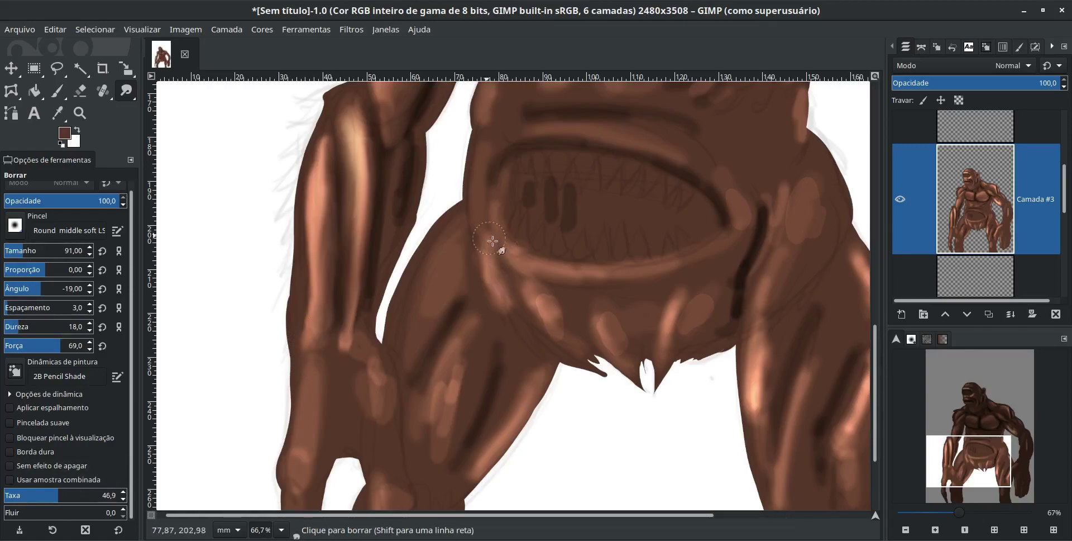
Step: Set smudge size 158 and rate 56, then blend the shoulder highlight and dark ridge
scroll(634, 352, "up", 3)
scroll(634, 352, "up", 8)
scroll(634, 351, "right", 5)
left_click(35, 248)
left_click(68, 491)
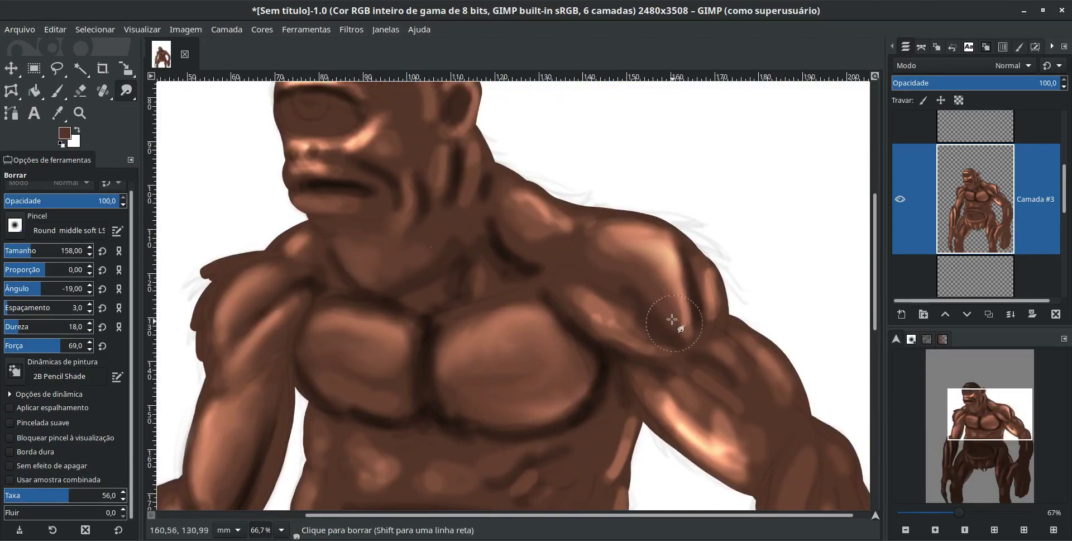
mouse_move(672, 319)
left_mouse_down()
mouse_move(677, 274)
mouse_move(608, 250)
mouse_move(625, 249)
left_mouse_up()
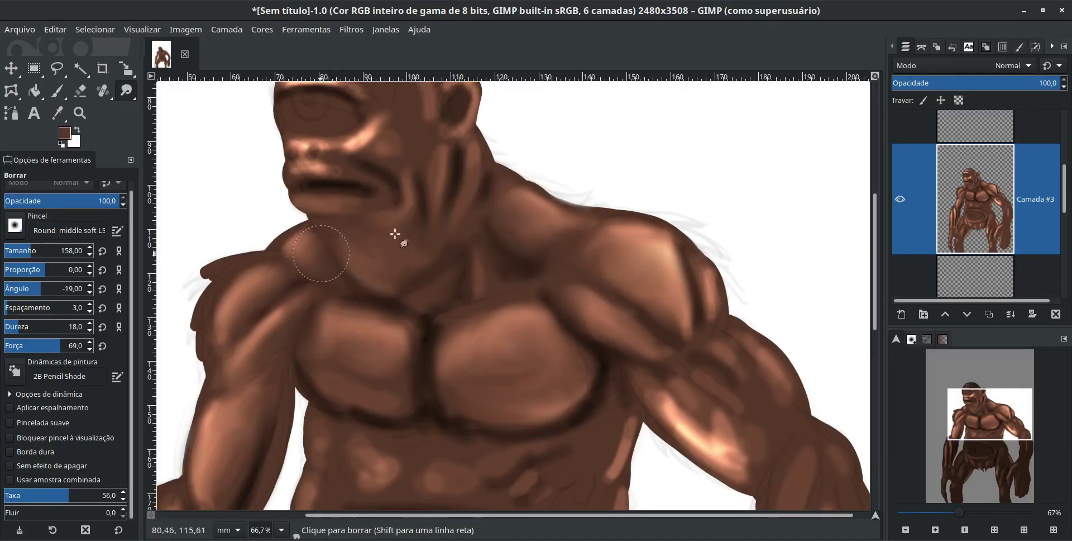
Step: Smudge the dark centre-chest line and soften the shoulder-to-pectoral line
scroll(382, 146, "up", 2)
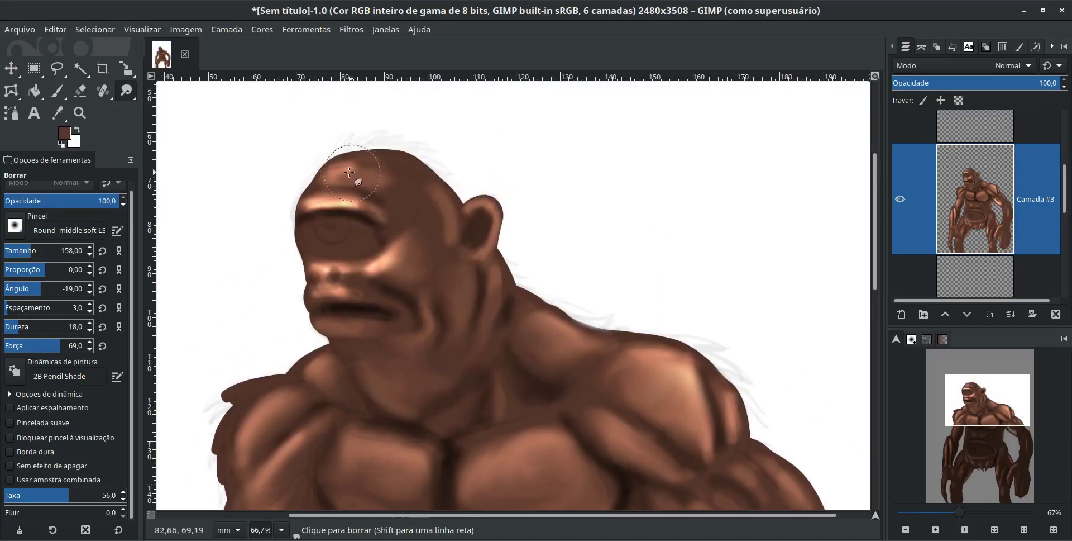
scroll(417, 288, "down", 5)
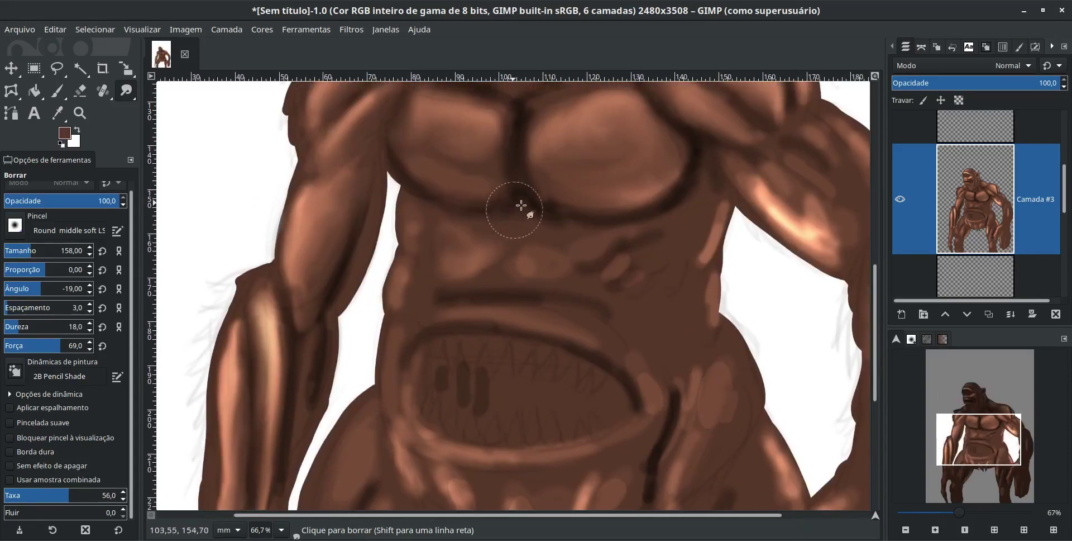
mouse_move(489, 118)
left_mouse_down()
mouse_move(546, 203)
mouse_move(510, 139)
mouse_move(510, 204)
left_mouse_up()
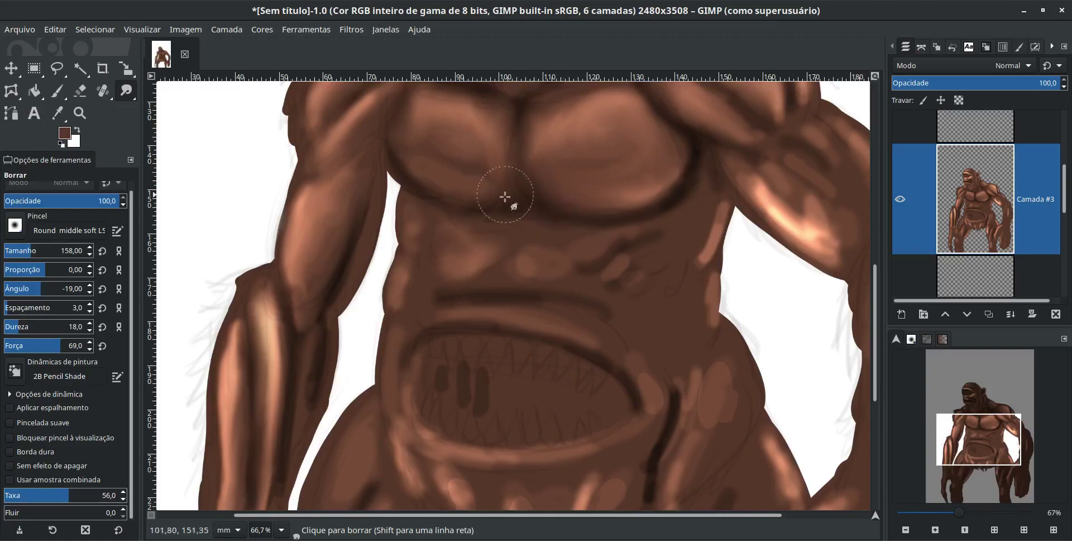
scroll(558, 252, "up", 3)
scroll(503, 235, "up", 4)
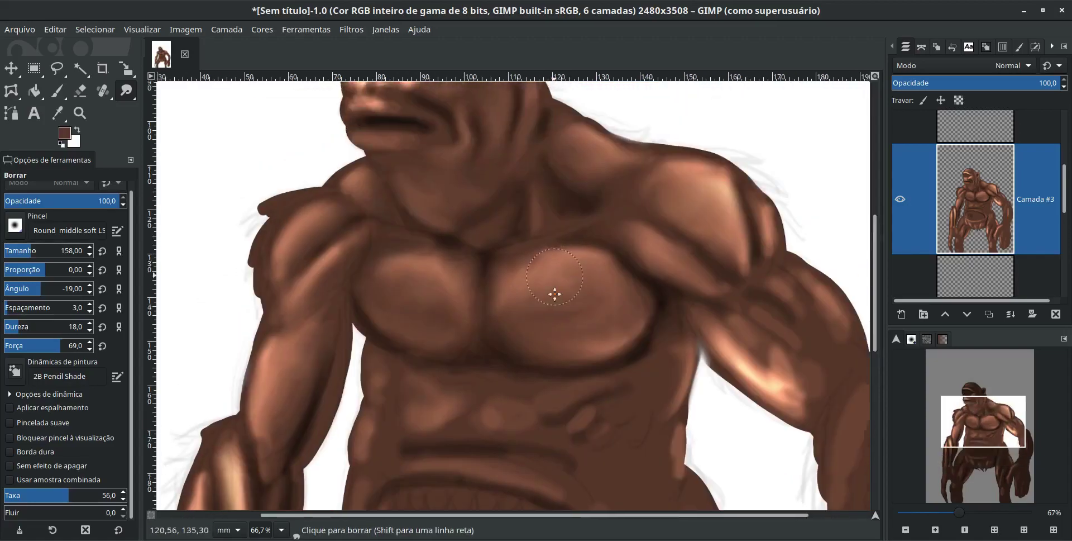
scroll(559, 268, "up", 1)
mouse_move(633, 246)
left_mouse_down()
mouse_move(642, 252)
mouse_move(526, 176)
left_mouse_up()
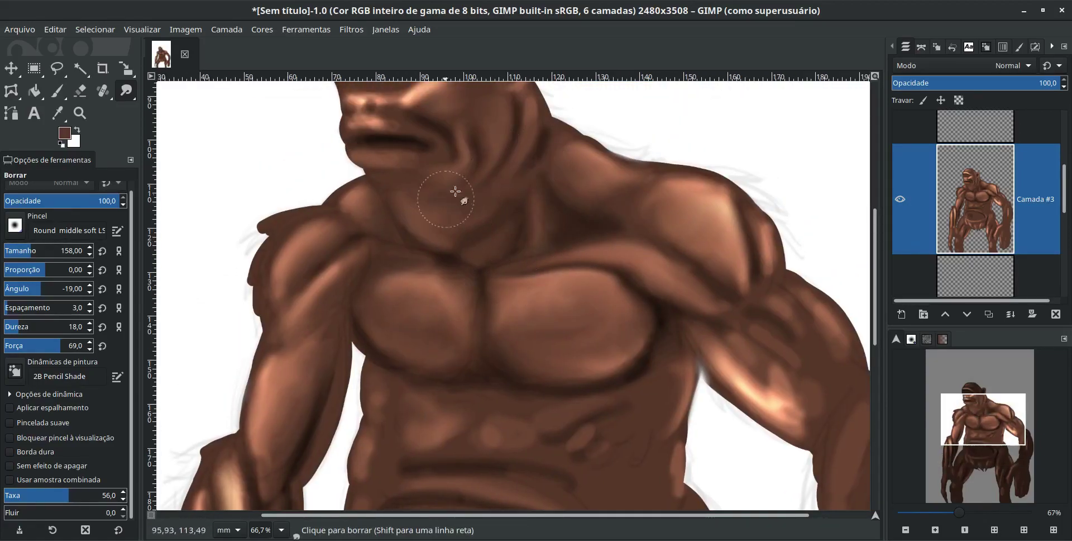
Step: Smudge further strokes over the arm and belly shading
scroll(434, 268, "left", 2)
left_click_drag(369, 302, 419, 359)
scroll(435, 146, "down", 3)
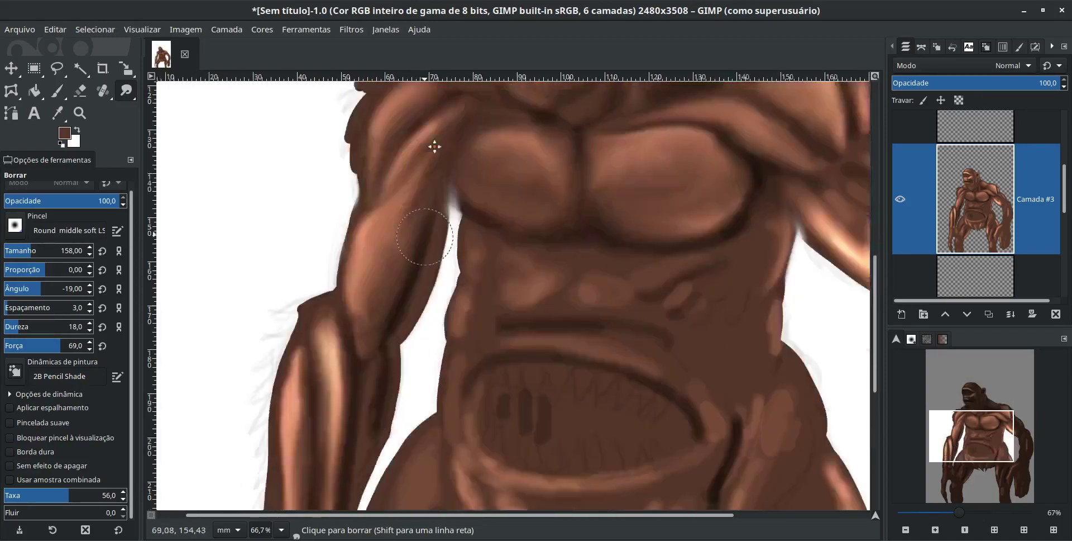
scroll(435, 147, "down", 3)
mouse_move(354, 366)
left_mouse_down()
mouse_move(331, 364)
mouse_move(302, 257)
left_mouse_up()
scroll(341, 265, "down", 2)
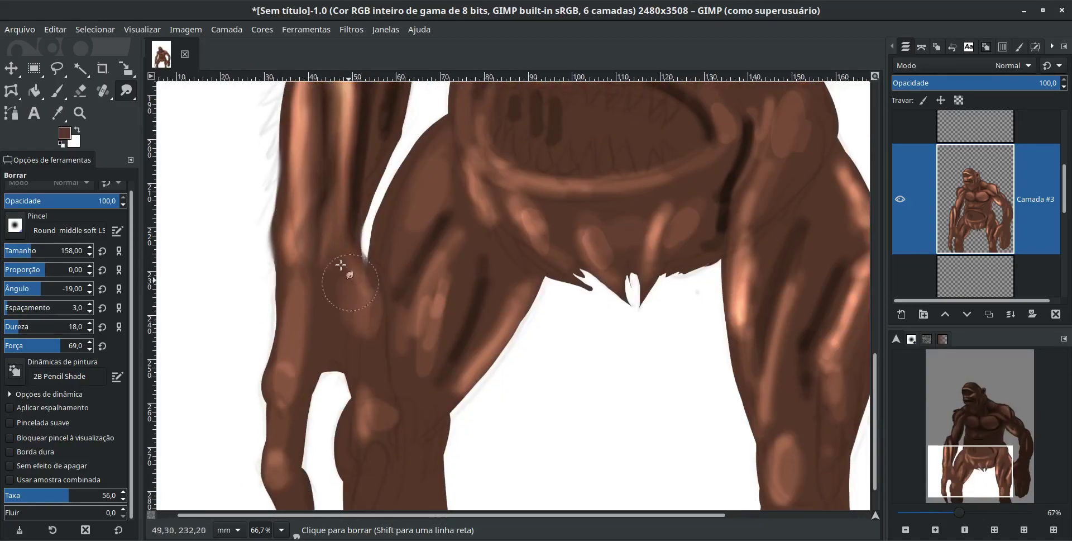
scroll(301, 318, "right", 2)
scroll(302, 317, "up", 3)
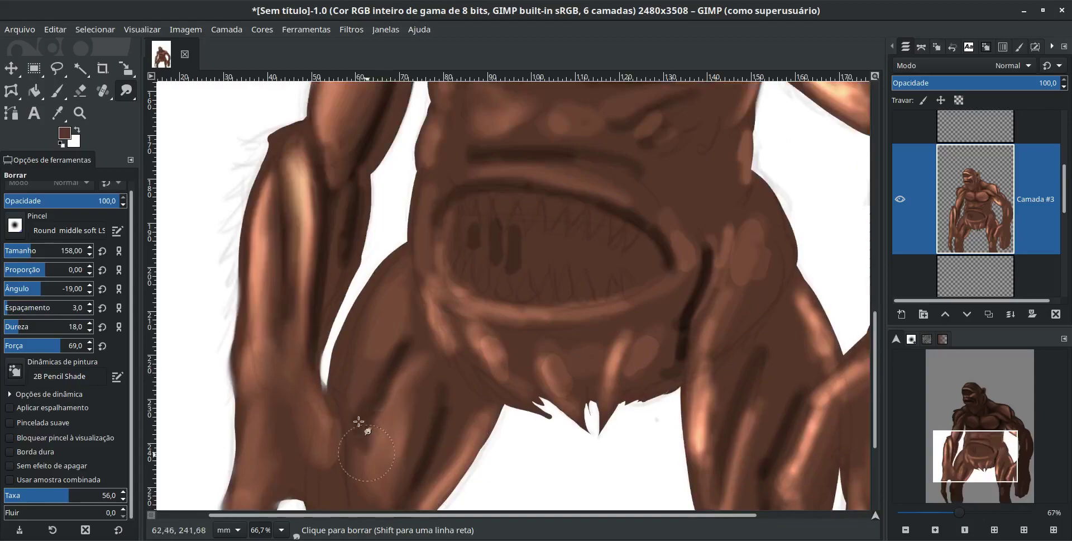
Step: Blend the left leg shading with a harder smudge brush at a higher rate
left_click_drag(34, 253, 29, 253)
left_click(42, 326)
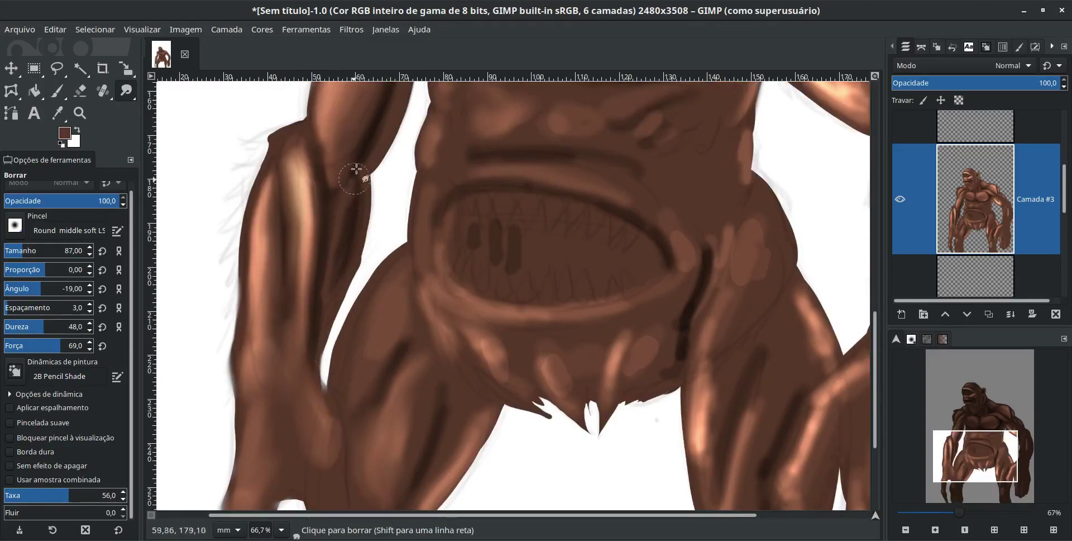
left_click(98, 495)
mouse_move(554, 355)
left_mouse_down()
mouse_move(663, 343)
mouse_move(663, 299)
left_mouse_up()
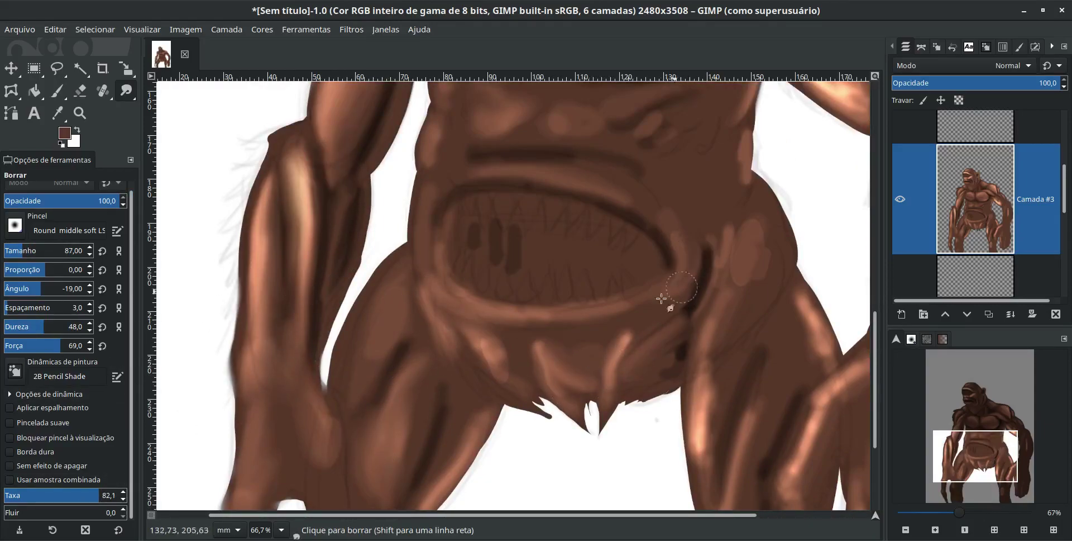
scroll(663, 300, "up", 2)
scroll(663, 299, "right", 1)
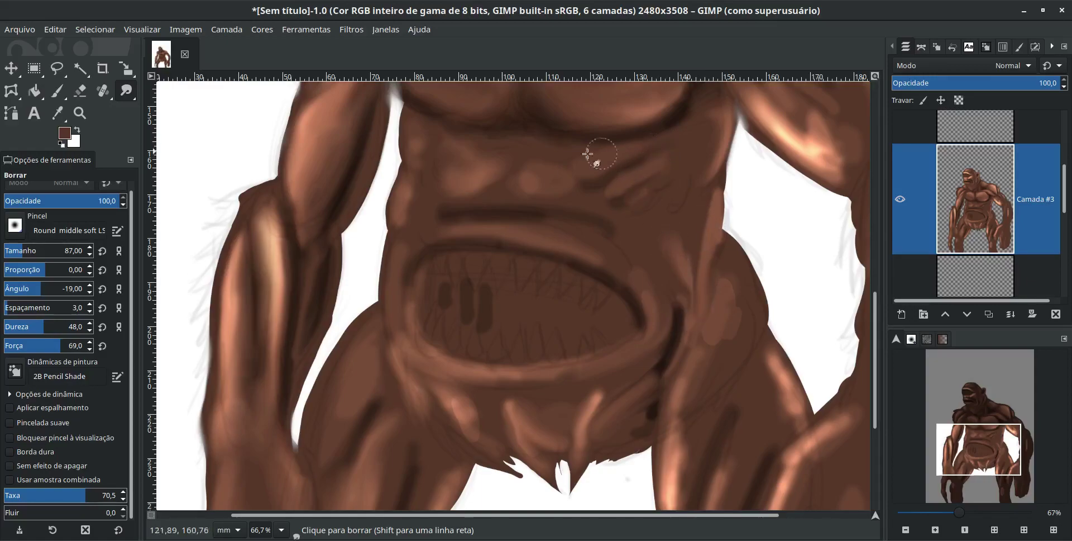
key("minus")
key("minus")
key("minus")
scroll(902, 269, "down", 2)
Step: Hide the white background layer, zoom to 50% and smudge the right arm
left_click(903, 270)
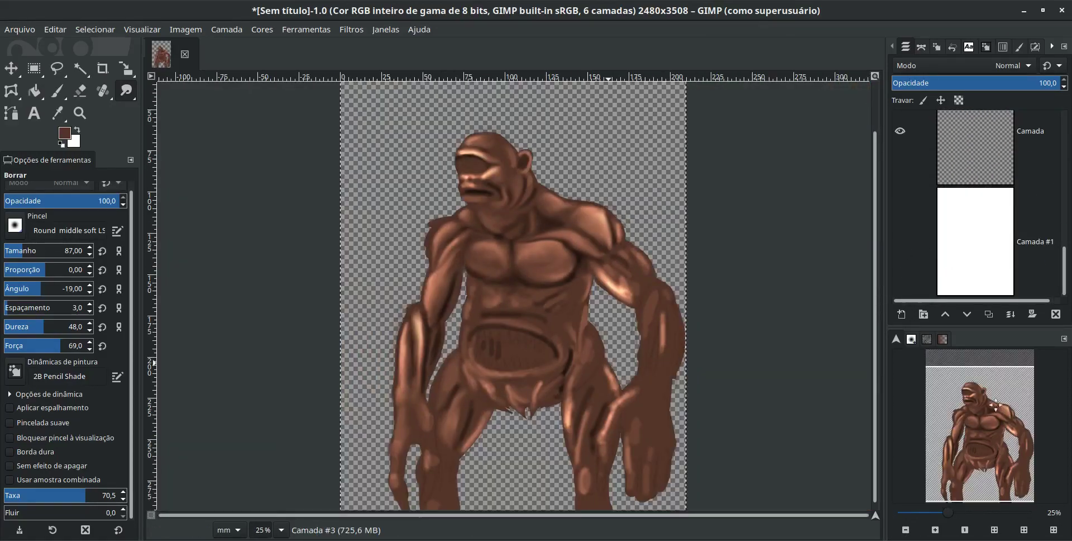
key("plus")
key("plus")
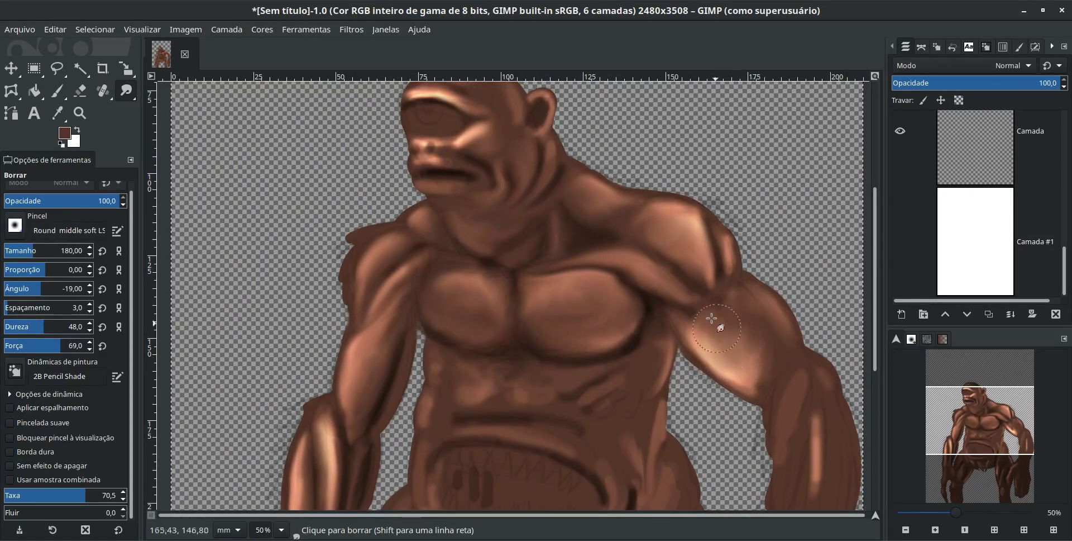
mouse_move(711, 318)
left_mouse_down()
mouse_move(658, 263)
mouse_move(701, 328)
mouse_move(718, 292)
left_mouse_up()
scroll(717, 260, "down", 5)
scroll(716, 260, "right", 3)
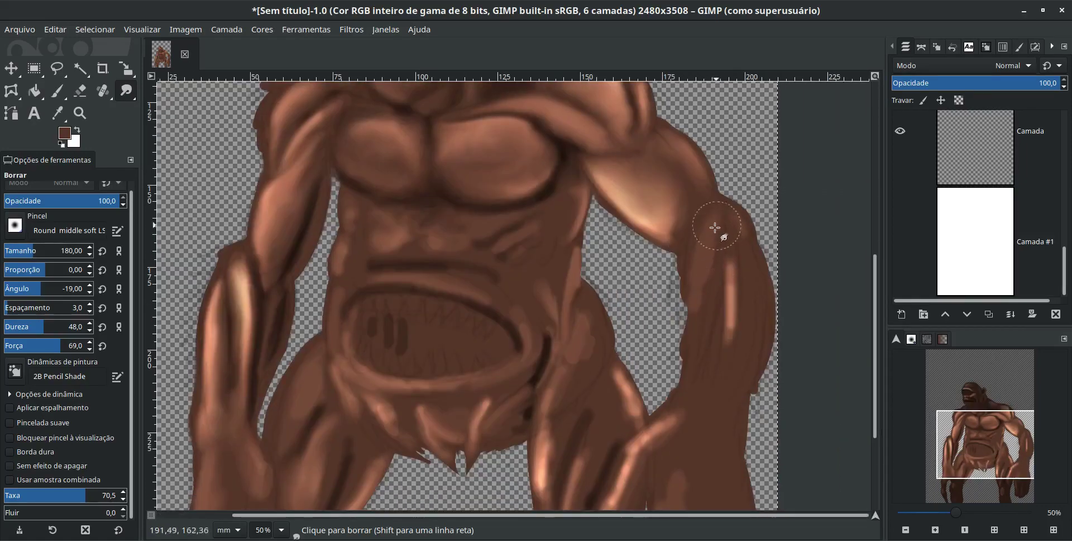
Step: At smudge rate 47,3, smear the dark hip crease into the leg
left_click(59, 495)
scroll(718, 371, "down", 5)
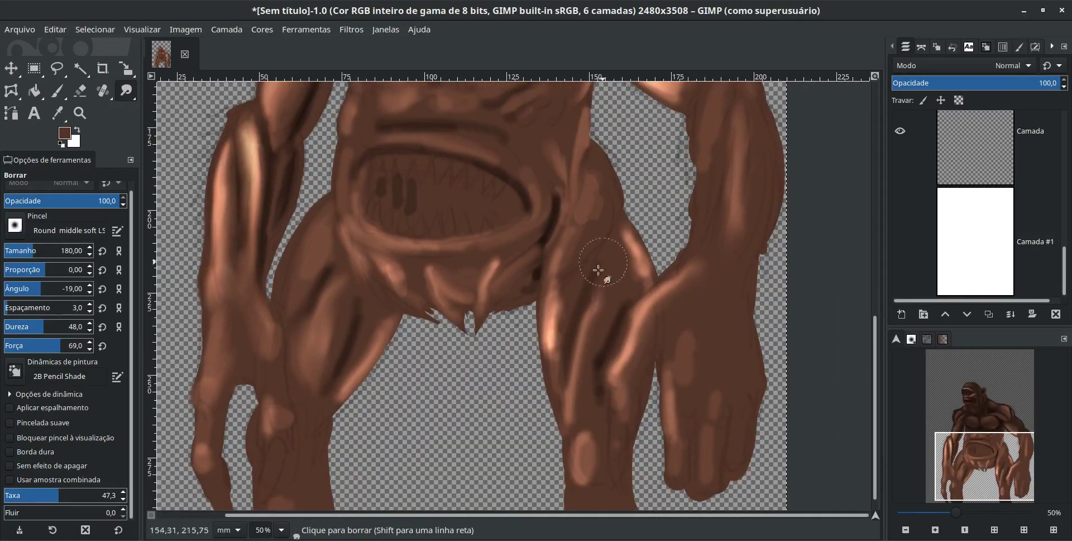
left_click_drag(598, 270, 540, 240)
mouse_move(568, 282)
left_mouse_down()
mouse_move(592, 285)
mouse_move(601, 314)
mouse_move(613, 297)
left_mouse_up()
scroll(358, 265, "up", 5)
scroll(358, 265, "left", 3)
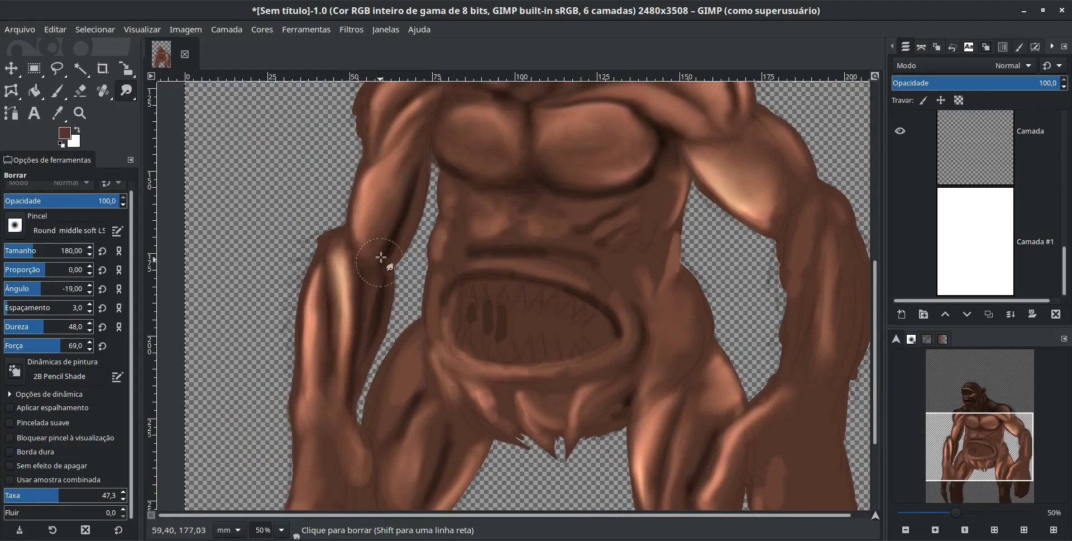
scroll(381, 257, "up", 3)
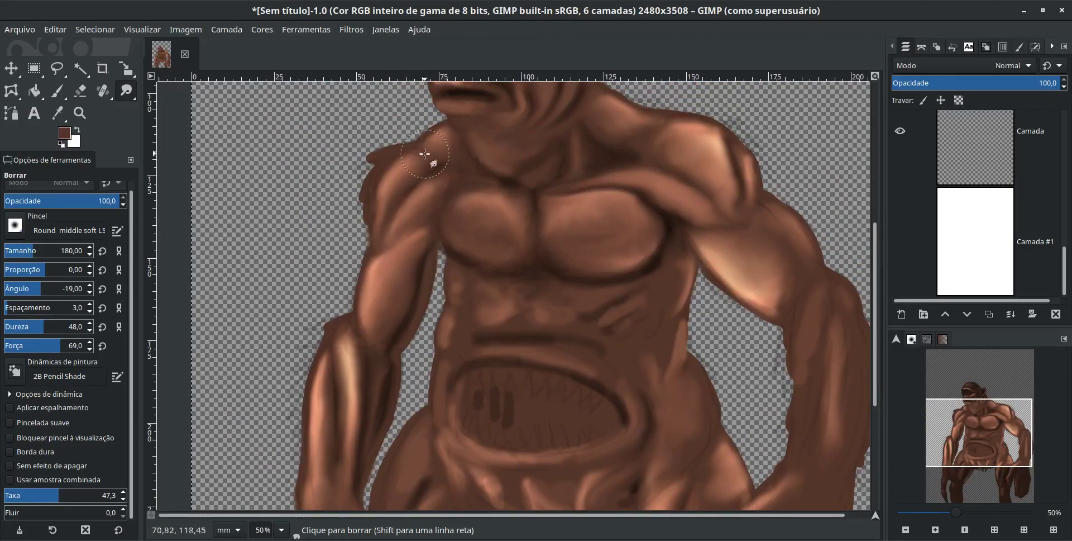
scroll(424, 153, "up", 5)
scroll(425, 154, "right", 2)
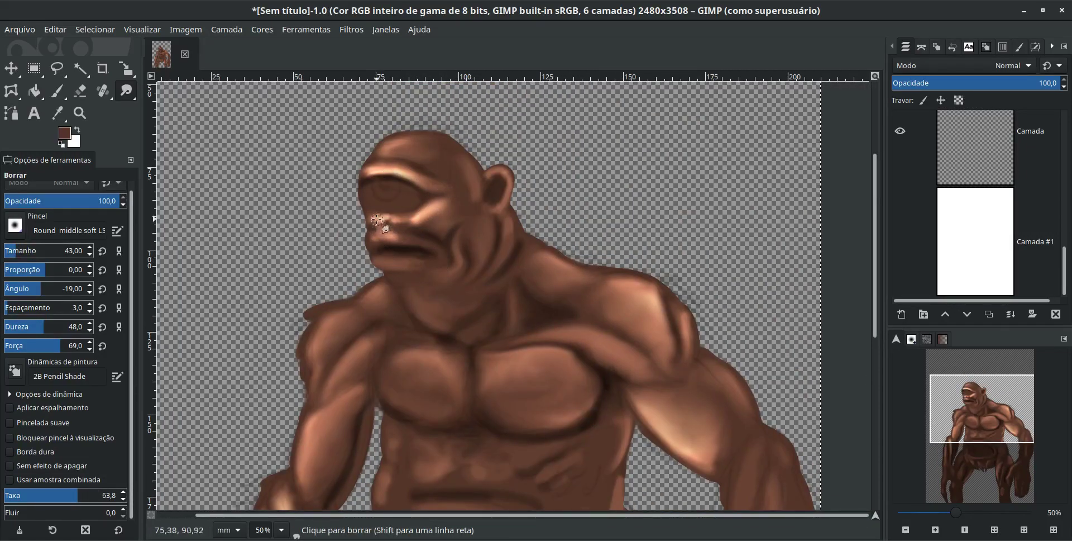
left_click_drag(126, 91, 148, 124)
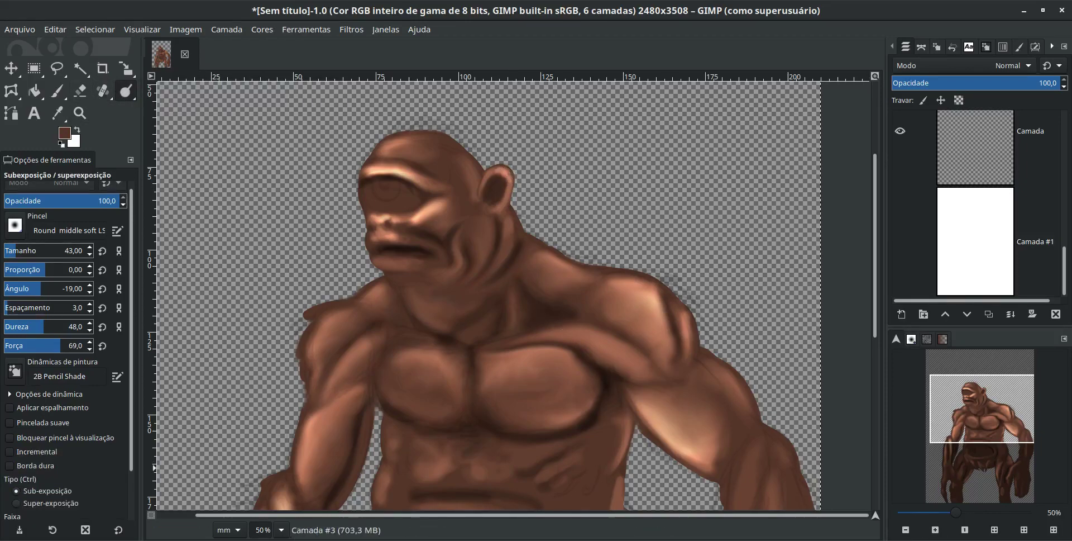
Step: Dodge bright highlights onto the upper lip and the brow above the eye
scroll(451, 163, "up", 3)
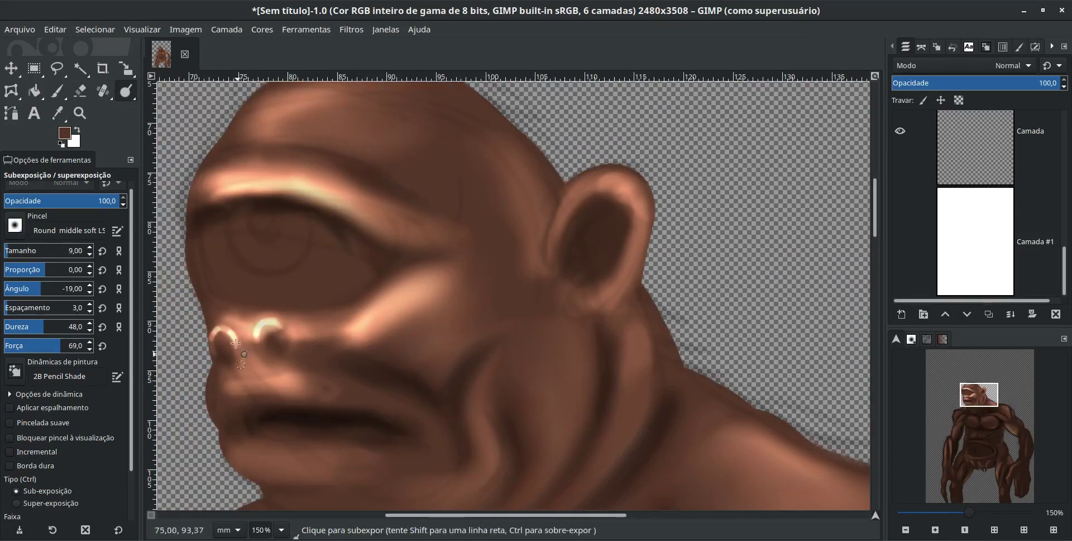
left_click_drag(226, 389, 285, 402)
scroll(226, 389, "up", 2)
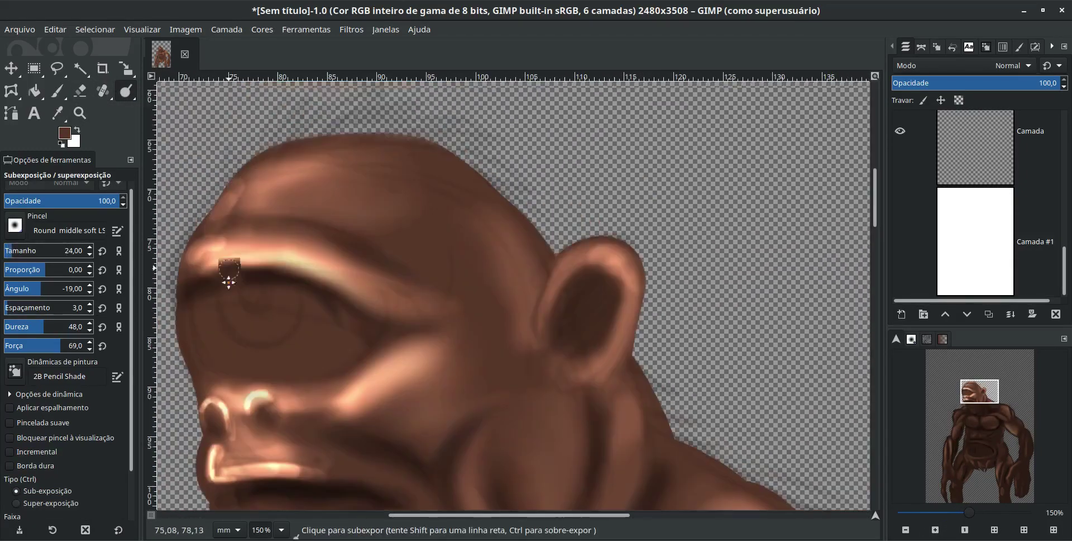
mouse_move(313, 151)
left_mouse_down()
mouse_move(244, 186)
mouse_move(204, 257)
left_mouse_up()
scroll(391, 279, "down", 3)
scroll(390, 279, "left", 3)
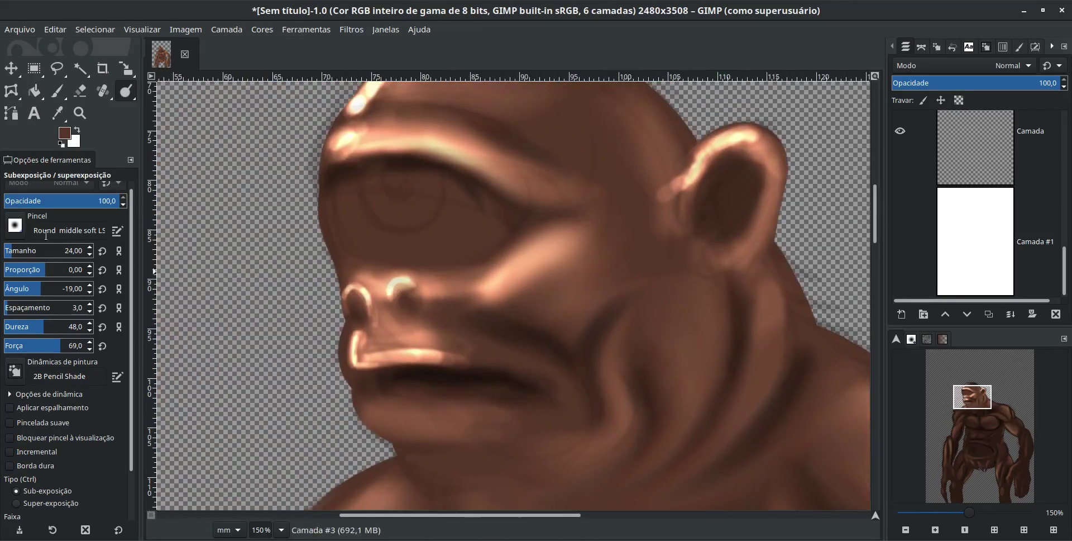
Step: With a smaller brush, brighten the nose and nostrils and darken the septum
key("bracketleft")
key("bracketleft")
key("bracketleft")
mouse_move(388, 287)
left_mouse_down()
mouse_move(406, 282)
mouse_move(391, 288)
left_mouse_up()
left_click_drag(404, 302, 411, 312)
mouse_move(349, 293)
left_mouse_down()
mouse_move(369, 288)
mouse_move(383, 329)
left_mouse_up()
left_click_drag(357, 352, 391, 358)
left_click_drag(370, 406, 441, 427)
Step: With a larger brush, brighten the lips and chin of the lower face
key("bracketright")
key("bracketright")
key("bracketright")
left_click_drag(371, 414, 525, 424)
scroll(503, 425, "down", 3)
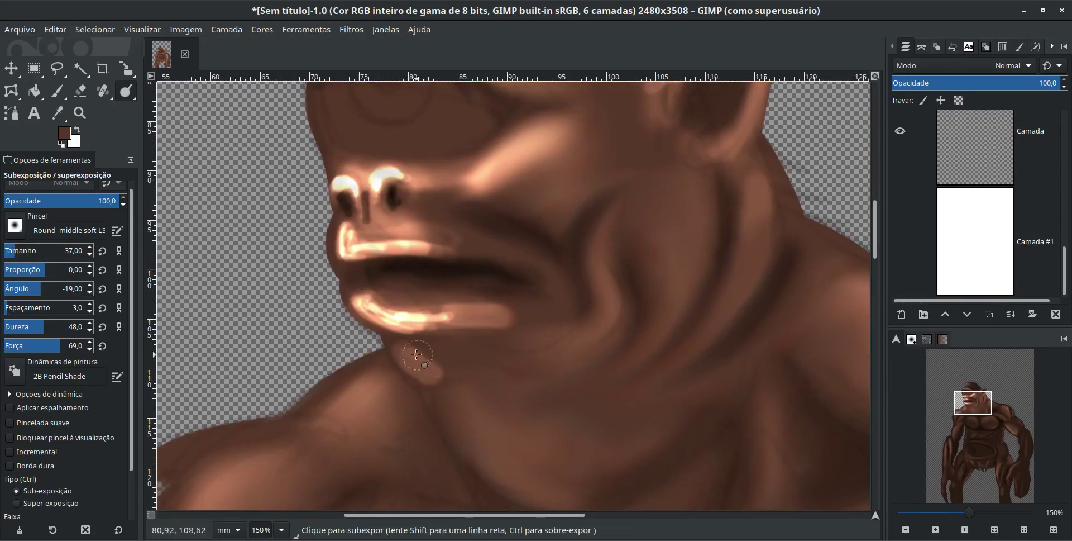
left_click_drag(396, 346, 491, 372)
left_click_drag(463, 413, 523, 461)
scroll(503, 436, "down", 5)
scroll(502, 436, "left", 3)
Step: Add bright highlights on the shoulder, chest and torso
left_click_drag(394, 240, 358, 313)
scroll(391, 335, "down", 2)
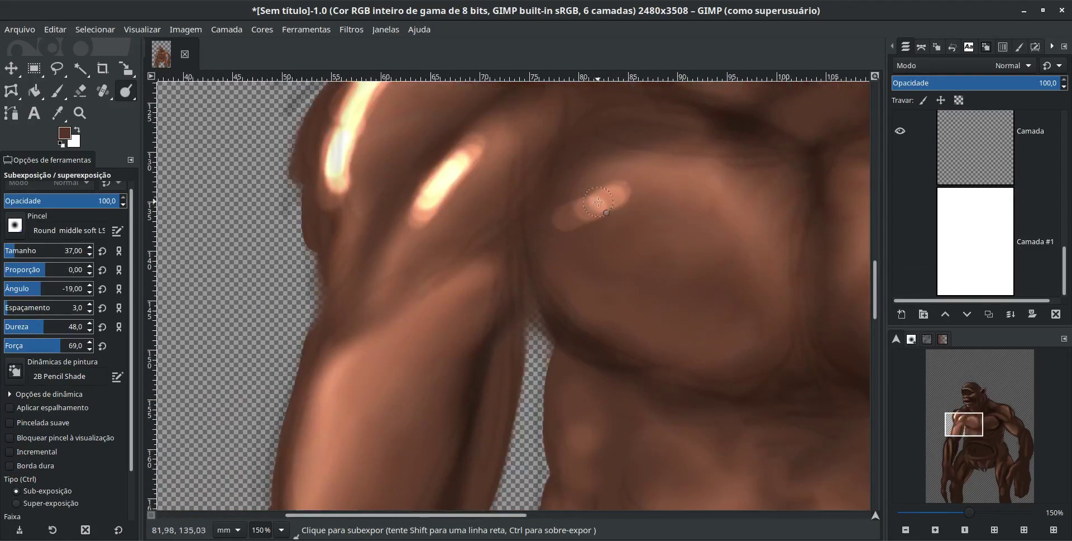
left_click_drag(687, 249, 771, 245)
left_click_drag(326, 405, 365, 372)
scroll(365, 371, "down", 5)
left_click_drag(407, 190, 349, 397)
scroll(385, 296, "down", 5)
scroll(385, 296, "left", 3)
Step: Switch back to Smudge and blend the bright arm highlight upward
key("s")
mouse_move(383, 299)
left_mouse_down()
mouse_move(346, 436)
mouse_move(385, 279)
left_mouse_up()
scroll(380, 235, "up", 3)
scroll(419, 193, "up", 3)
Step: Smudge the arm highlight into the surrounding skin
scroll(469, 335, "up", 3)
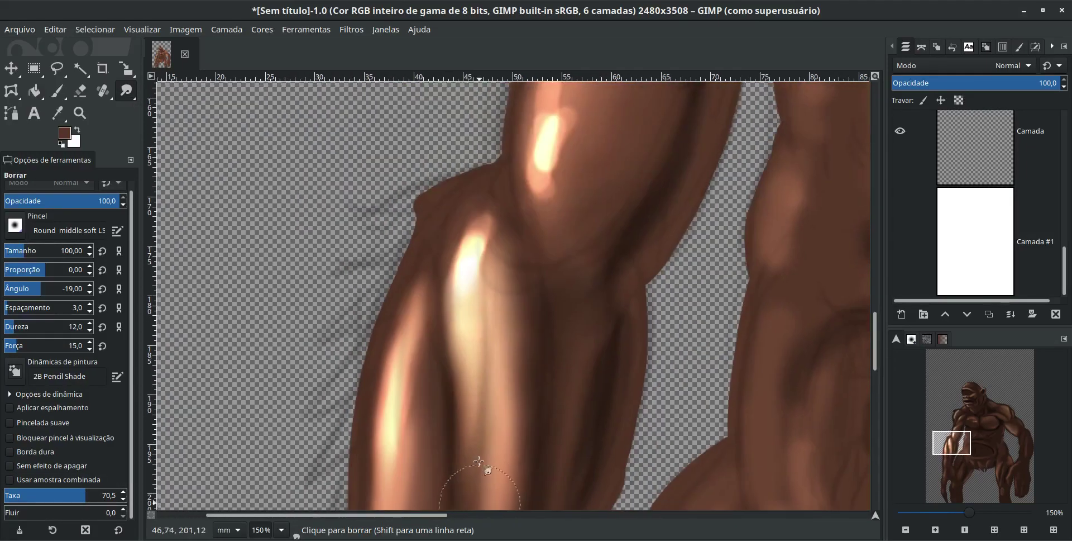
scroll(480, 391, "up", 3)
left_click_drag(493, 255, 510, 318)
scroll(509, 319, "up", 3)
scroll(514, 311, "down", 3)
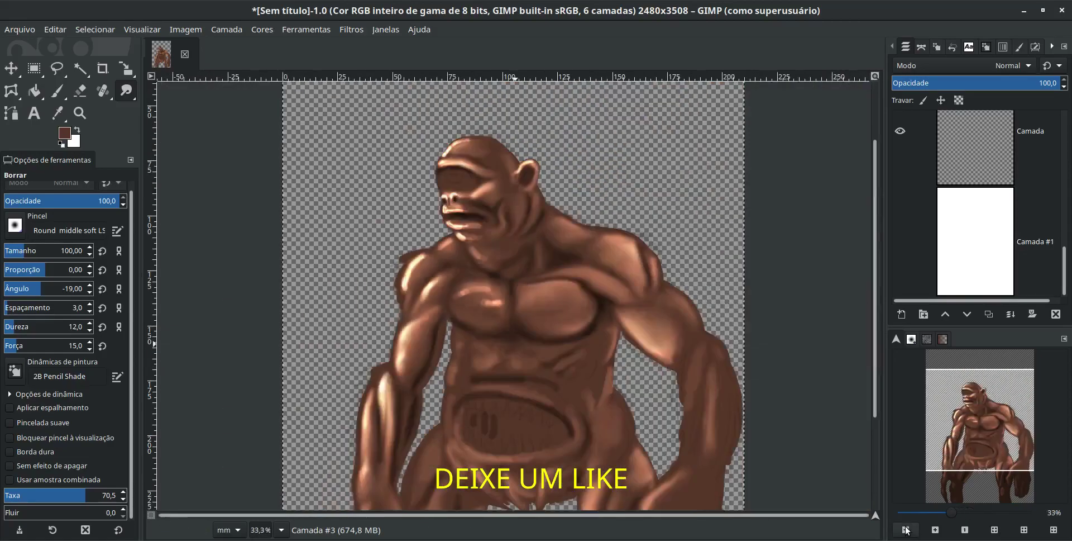
scroll(400, 283, "up", 2)
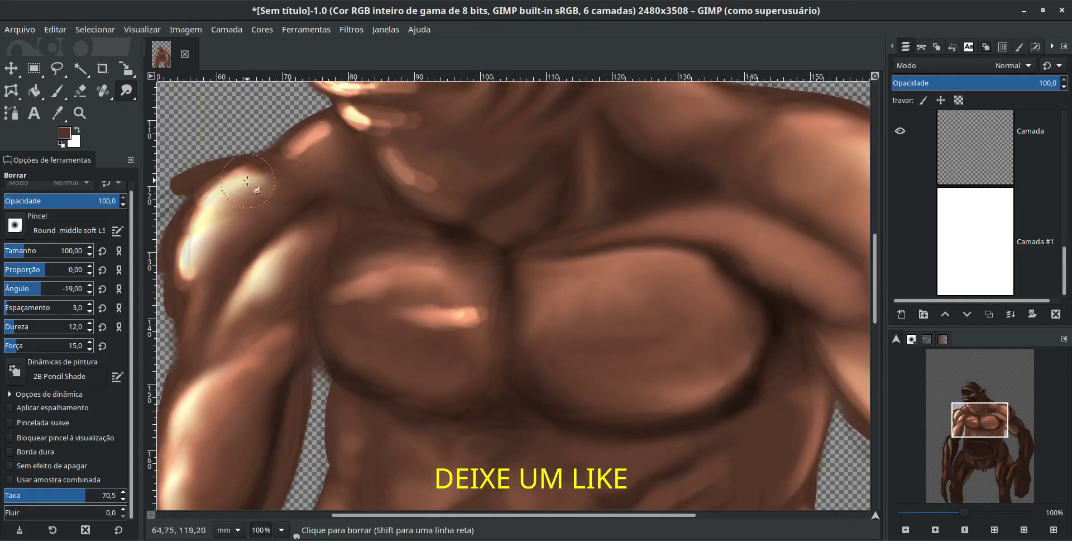
scroll(271, 162, "up", 3)
Step: Raise smudge rate to 77,3, enlarge the brush and soften the belly flap folds
left_click(93, 492)
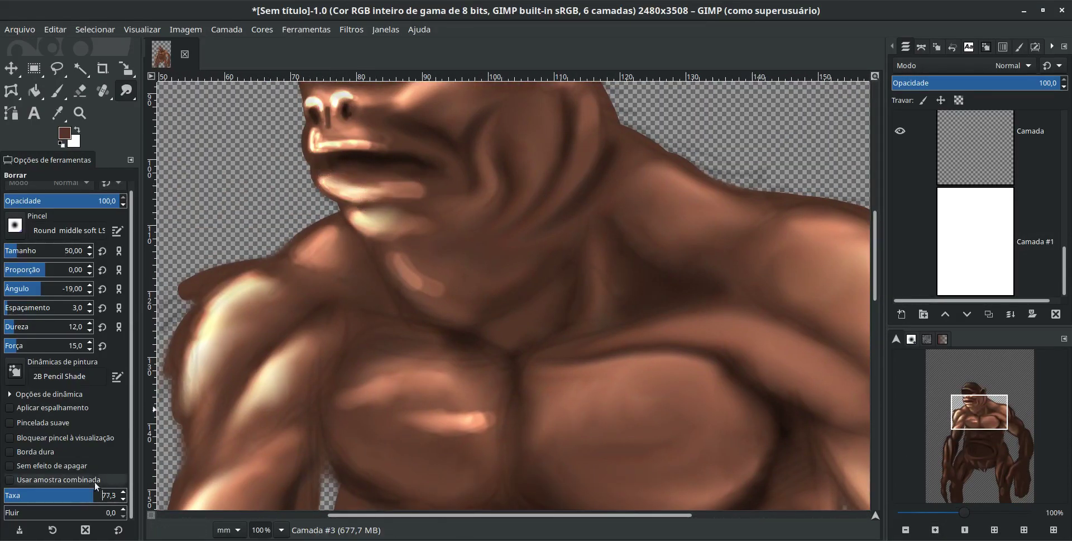
scroll(357, 145, "up", 2)
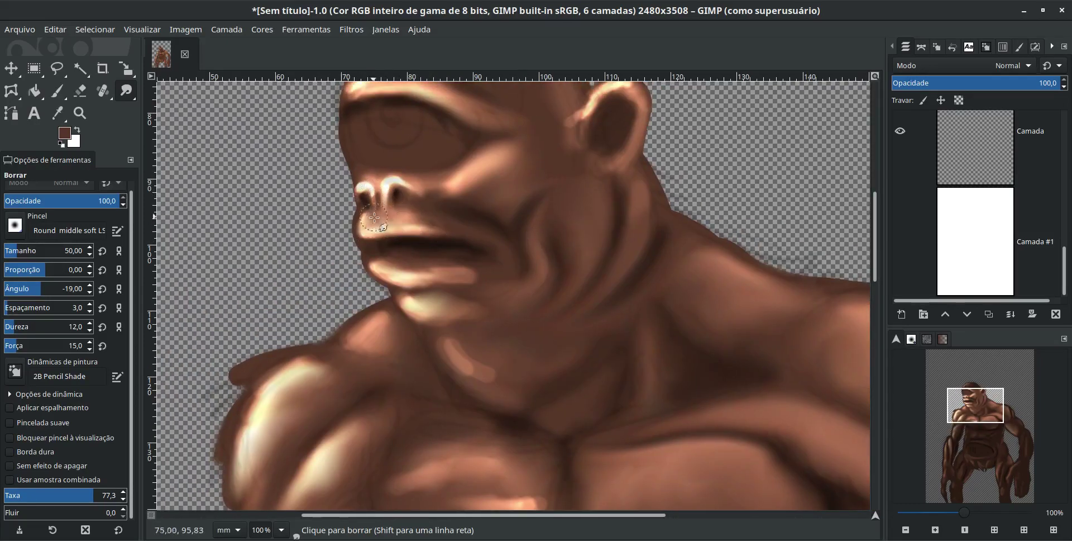
scroll(457, 185, "up", 3)
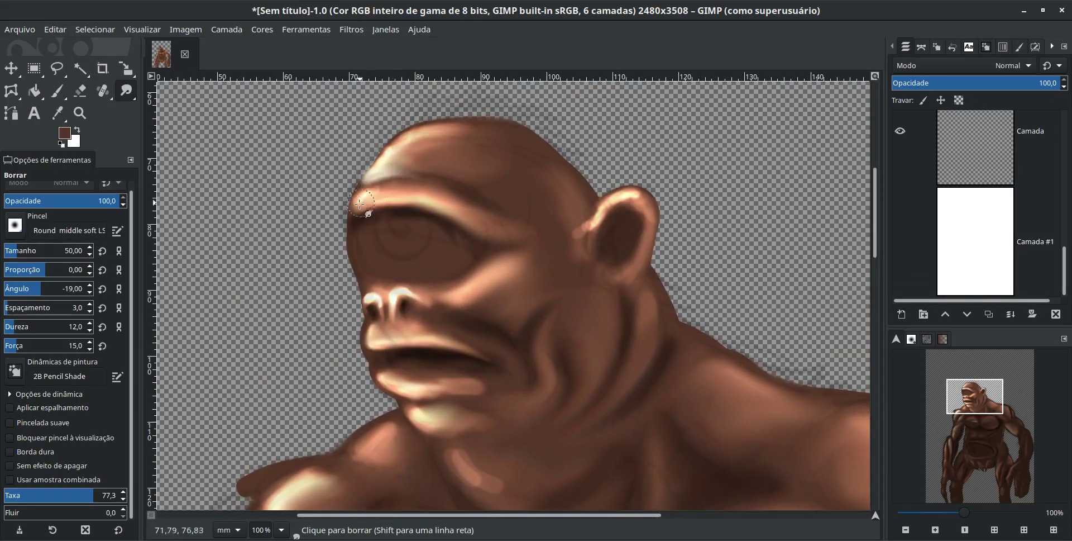
scroll(614, 196, "down", 6)
left_click(28, 247)
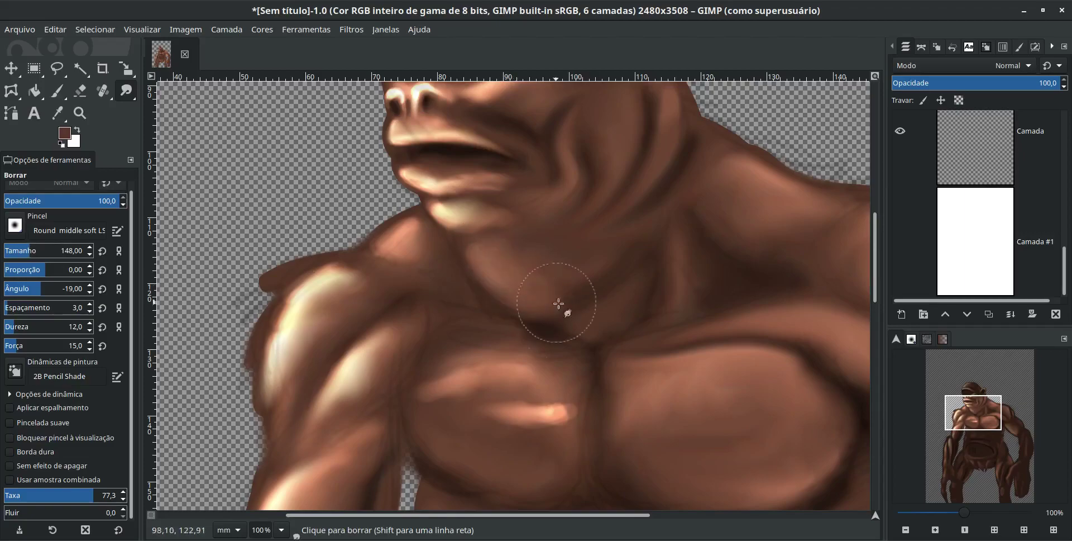
scroll(494, 201, "down", 5)
scroll(537, 271, "down", 5)
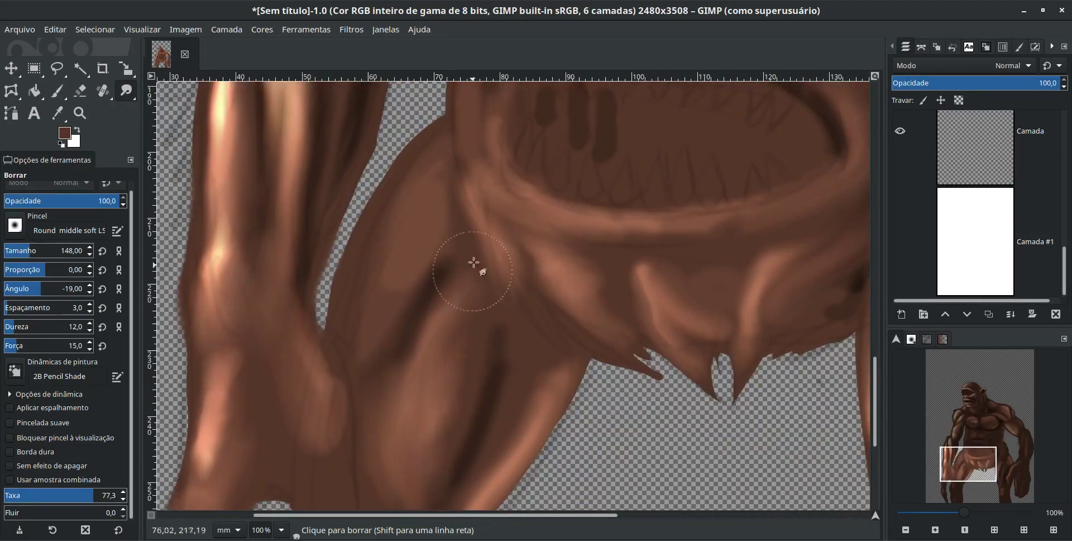
left_click_drag(646, 288, 750, 323)
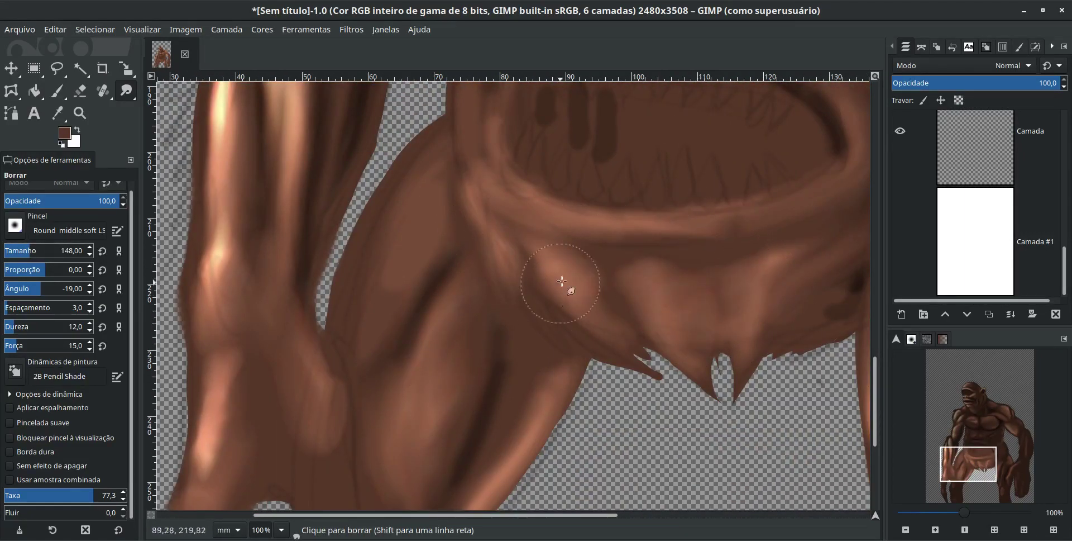
mouse_move(220, 420)
left_mouse_down()
mouse_move(247, 216)
mouse_move(241, 120)
left_mouse_up()
scroll(263, 246, "up", 3)
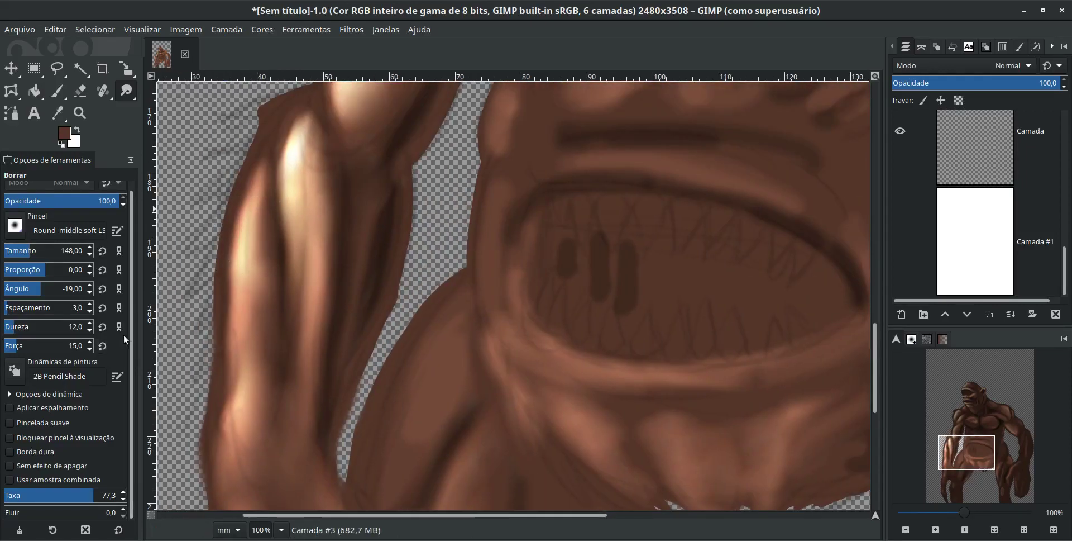
Step: Switch to Dodge/Burn and shrink its brush to size 21
key("shift+d")
left_click_drag(20, 252, 8, 252)
scroll(565, 194, "down", 5)
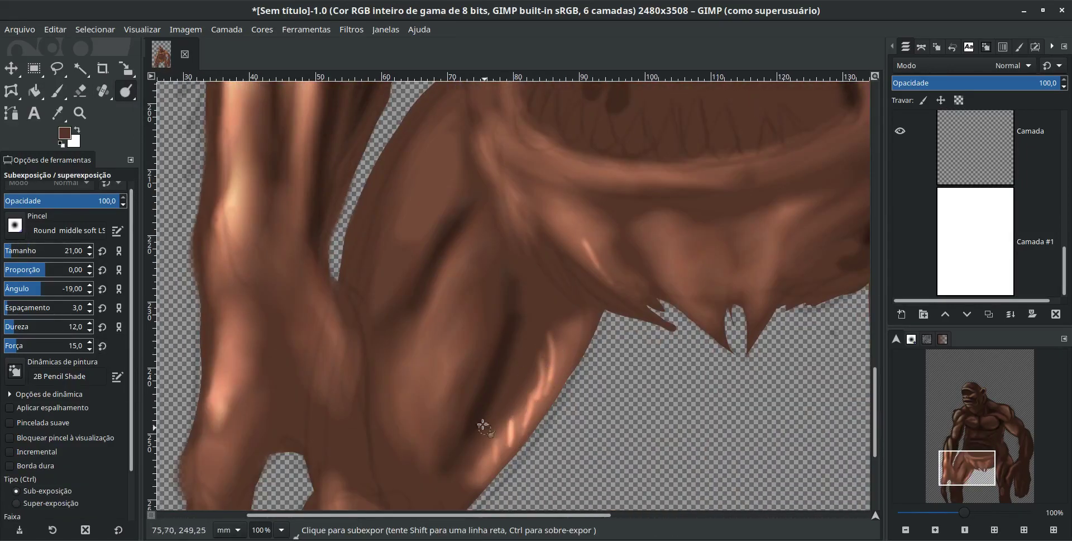
Step: Set Dodge/Burn to size 11, hardness 45 and exposure 87.4
left_click_drag(435, 416, 436, 462)
left_click(117, 321)
left_click_drag(451, 419, 451, 443)
left_click(19, 194)
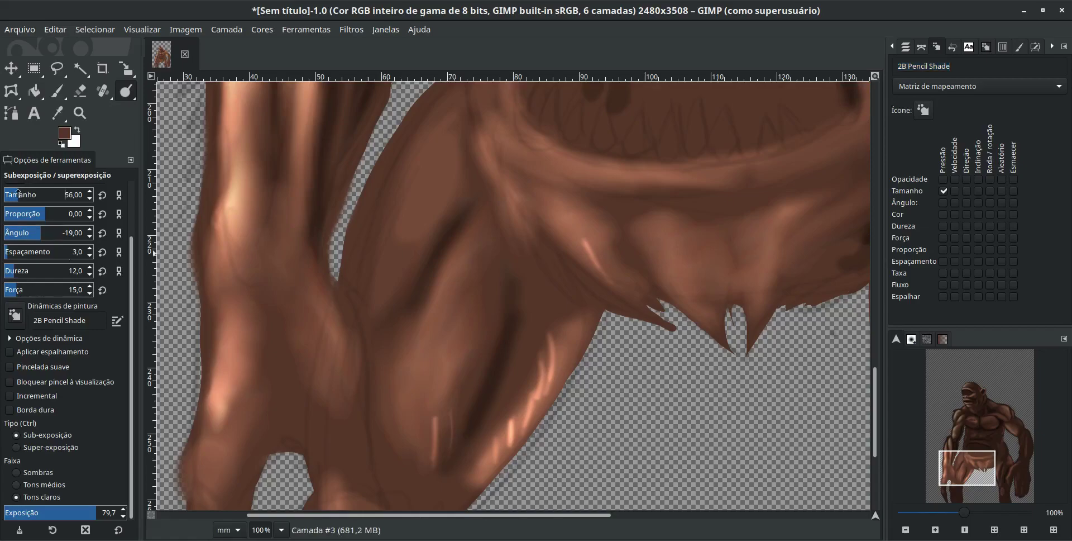
left_click_drag(19, 194, 7, 194)
left_click_drag(469, 392, 462, 436)
left_click(42, 270)
left_click(51, 290)
Step: Paint thin light streaks on the belly flap and arm with force 74
left_click_drag(567, 318, 560, 376)
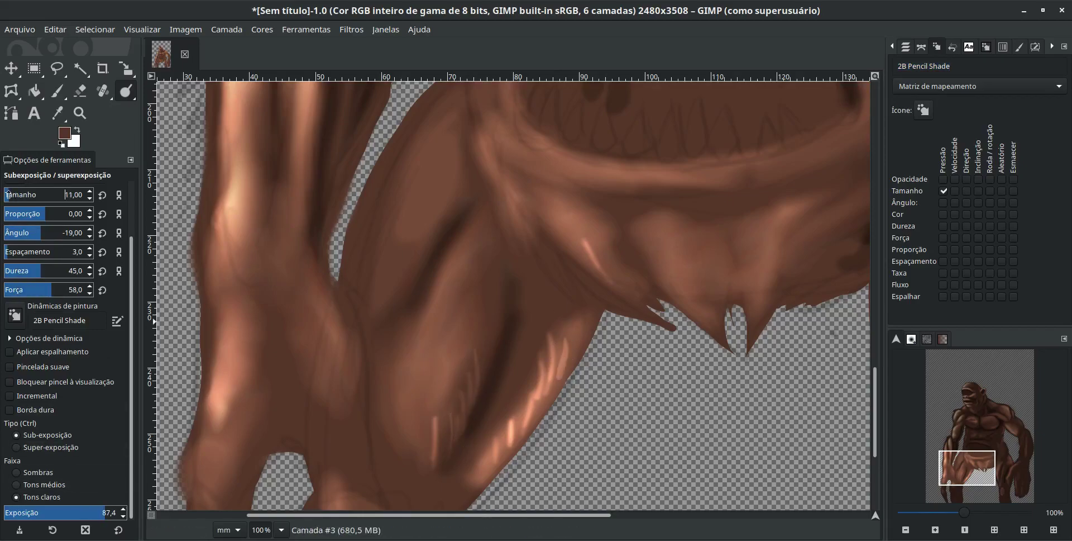
left_click_drag(484, 333, 476, 393)
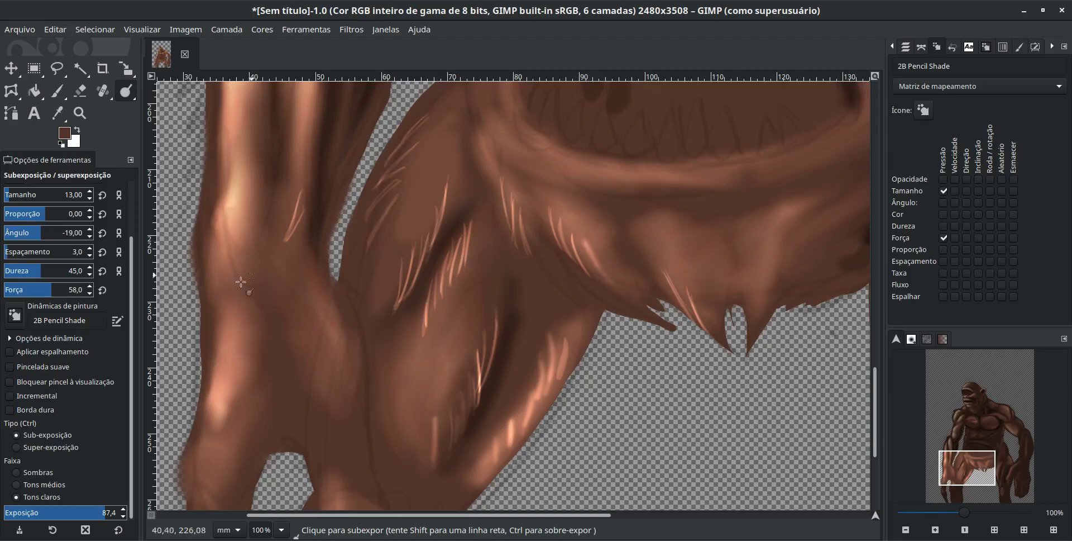
left_click(65, 289)
left_click_drag(385, 400, 384, 369)
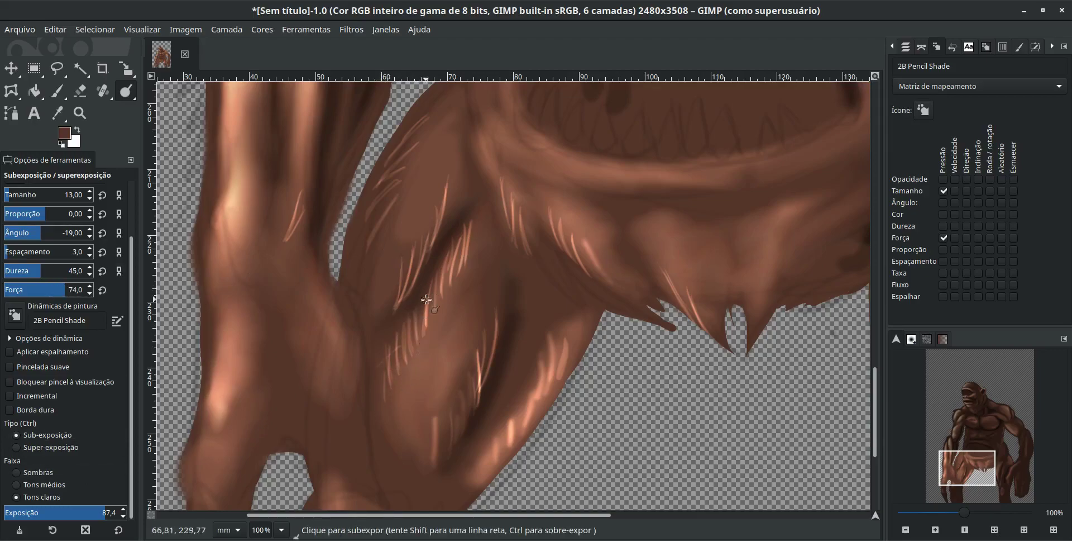
key("ctrl")
mouse_move(432, 460)
left_mouse_down()
mouse_move(415, 502)
mouse_move(430, 433)
left_mouse_up()
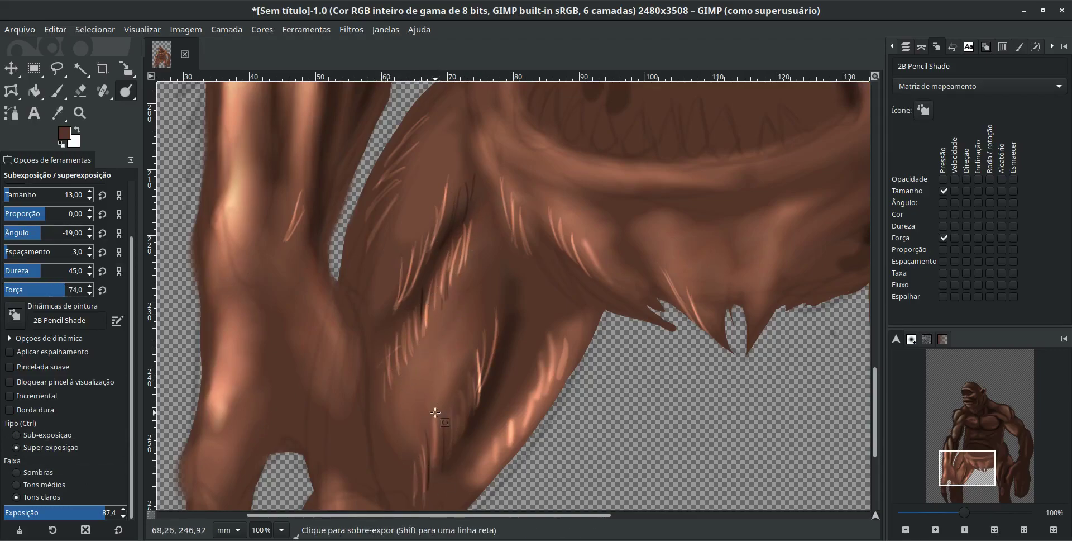
left_click_drag(499, 424, 483, 456)
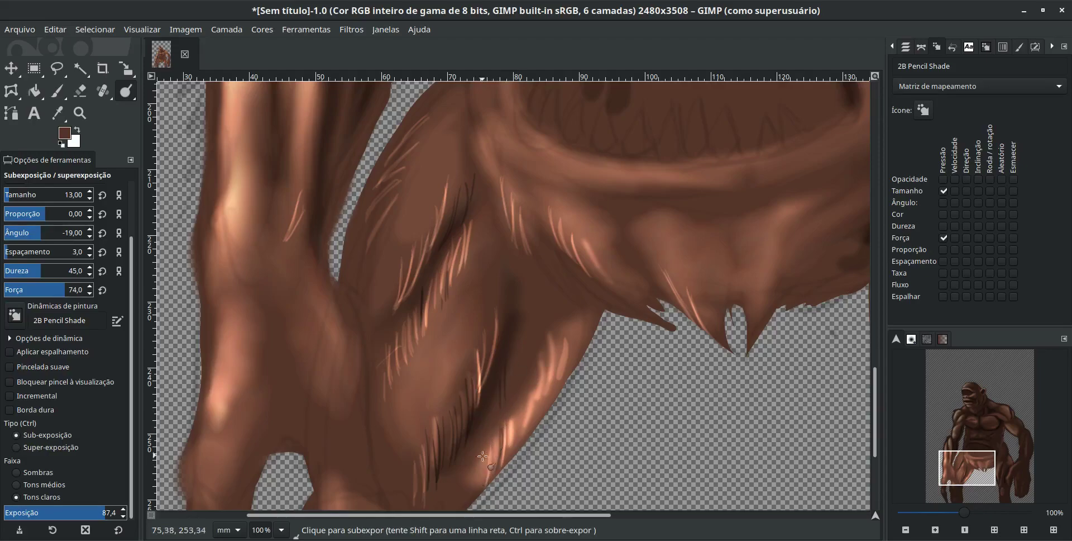
Step: Burn thin dark fur strands along the ragged belly flap edge
key("ctrl")
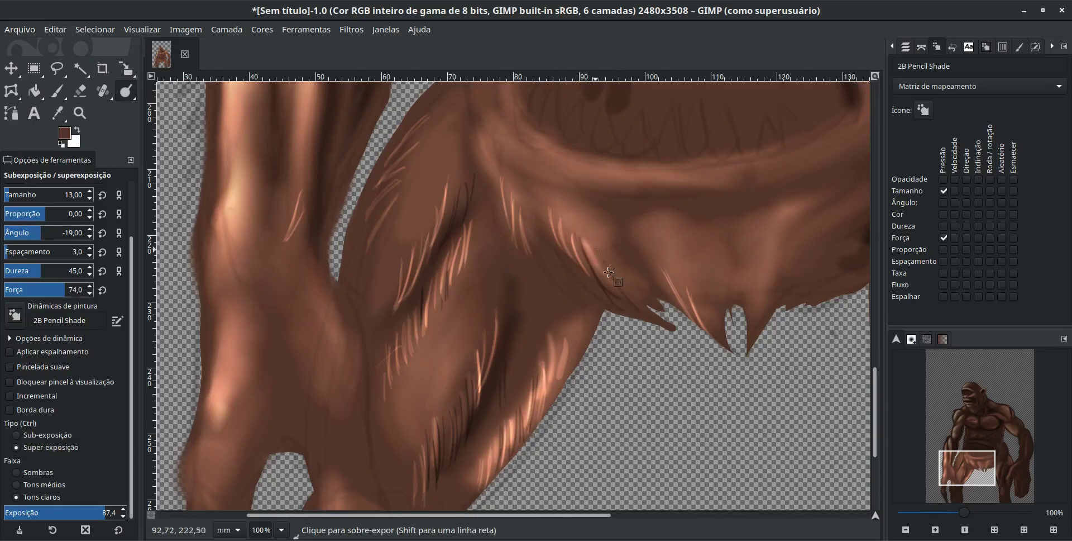
mouse_move(617, 277)
left_mouse_down()
mouse_move(643, 311)
mouse_move(634, 292)
left_mouse_up()
left_click_drag(642, 232, 663, 285)
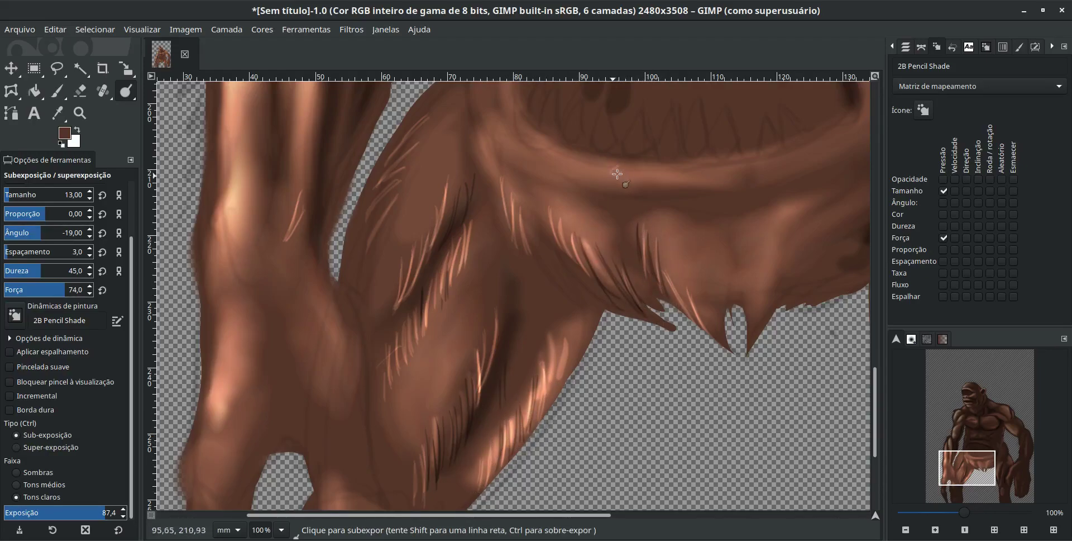
scroll(232, 332, "down", 5)
scroll(232, 332, "left", 2)
Step: Dodge light streaks along the legs and inner thighs
scroll(390, 302, "down", 5)
scroll(389, 302, "left", 1)
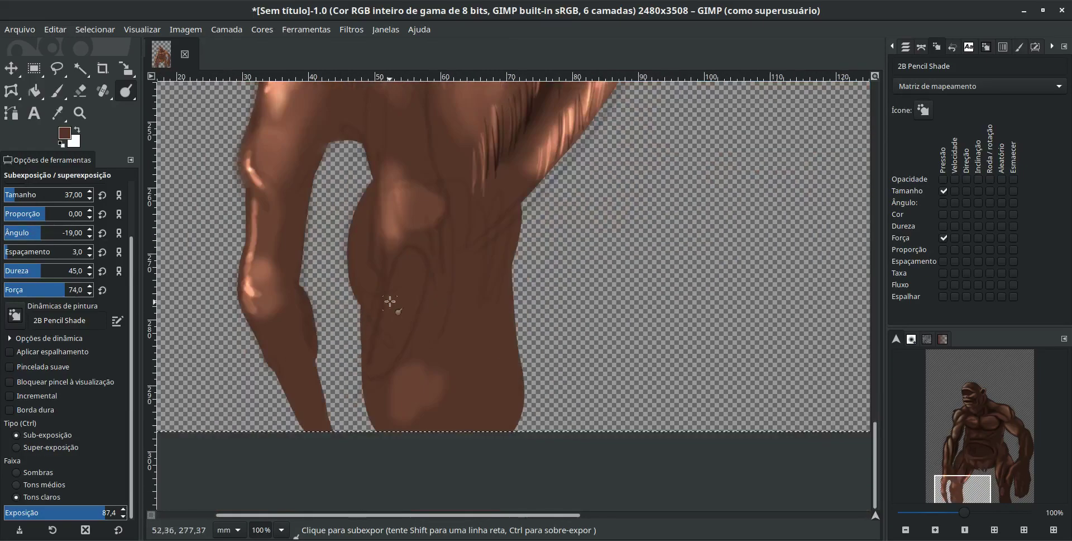
left_click_drag(371, 380, 391, 262)
scroll(331, 298, "down", 3)
scroll(331, 299, "left", 2)
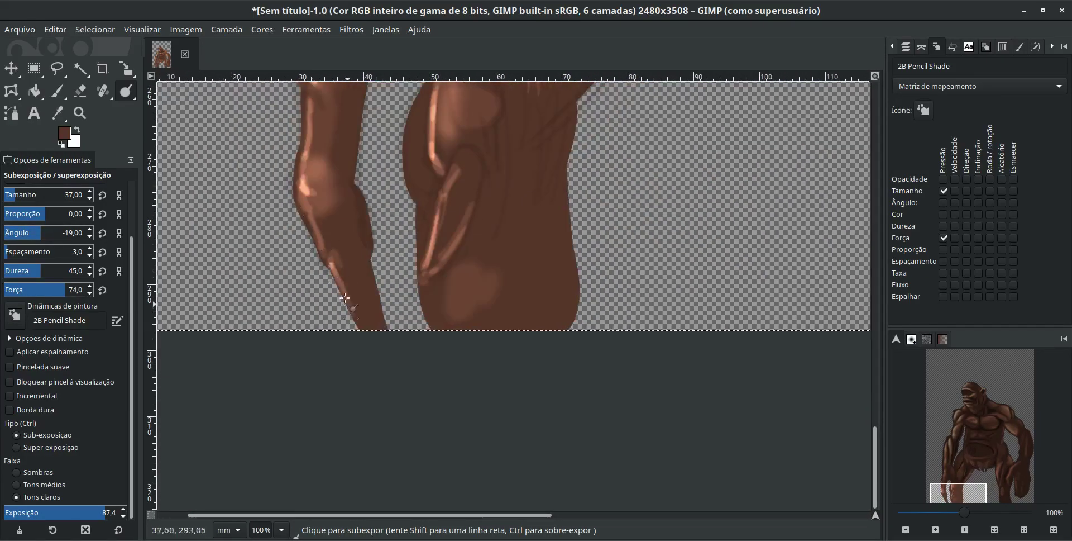
scroll(345, 298, "up", 5)
scroll(344, 298, "left", 1)
left_click_drag(471, 341, 473, 293)
scroll(472, 293, "up", 3)
scroll(473, 293, "left", 1)
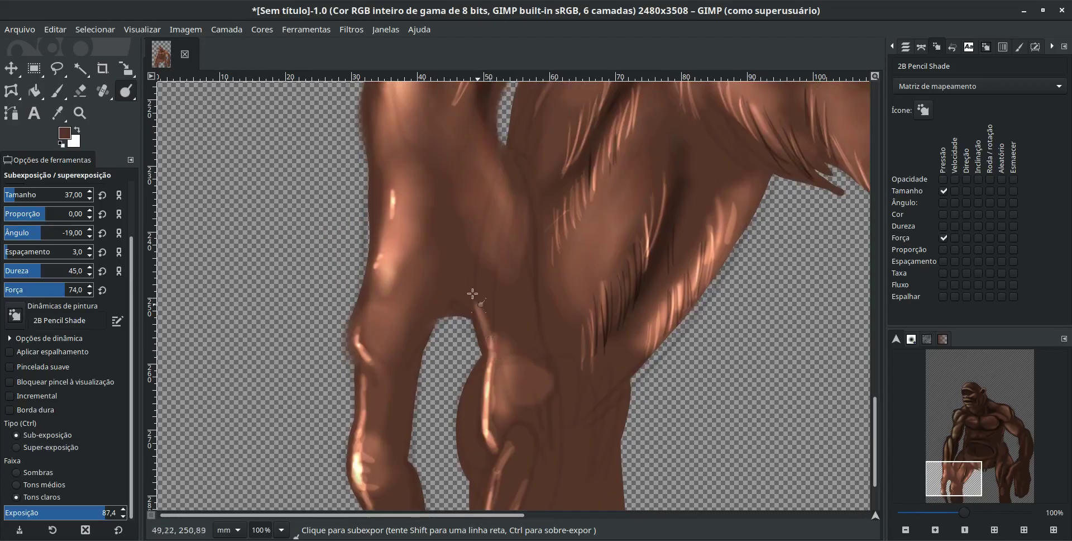
left_click_drag(515, 203, 539, 396)
scroll(508, 447, "up", 5)
scroll(507, 447, "right", 2)
left_click_drag(342, 363, 337, 293)
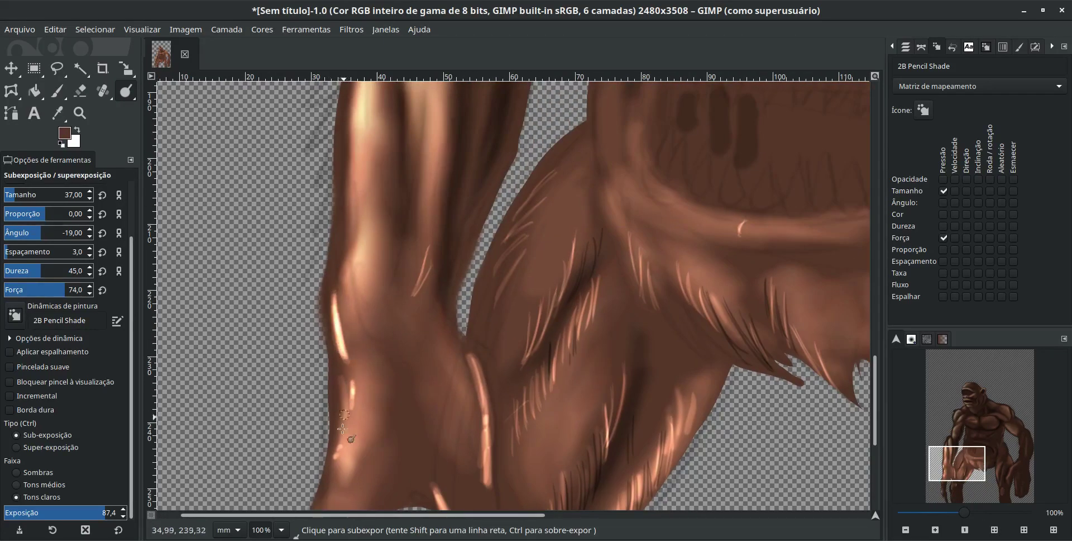
scroll(337, 275, "up", 5)
scroll(642, 215, "right", 5)
scroll(643, 215, "down", 2)
left_click_drag(528, 313, 624, 335)
scroll(623, 333, "right", 3)
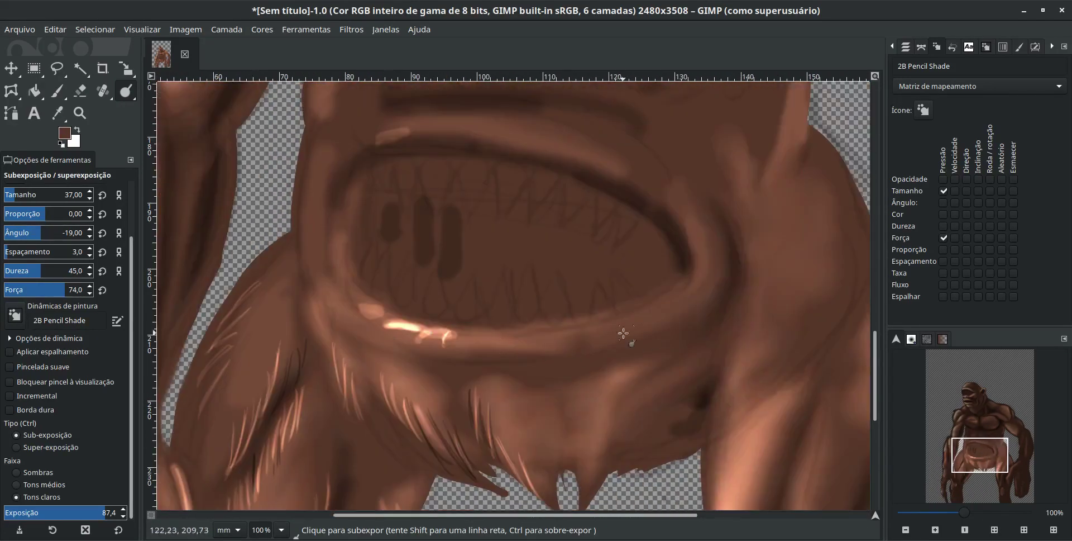
scroll(537, 441, "up", 3)
scroll(537, 442, "up", 1, "ctrl")
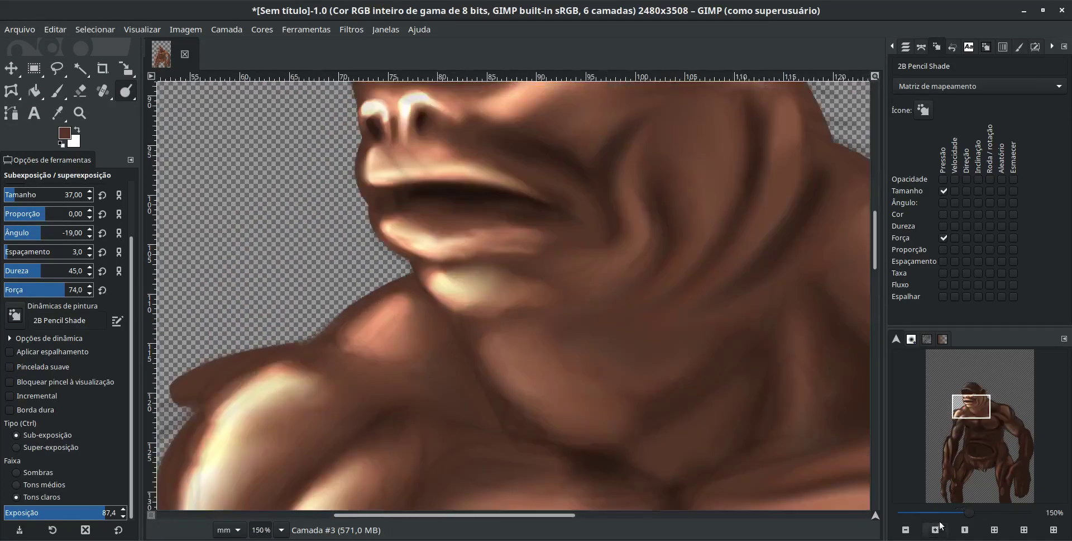
scroll(538, 335, "up", 5)
Step: Brighten the ear rim, under-eye and jaw, and burn the eyelid and brow creases
left_click_drag(570, 272, 616, 255)
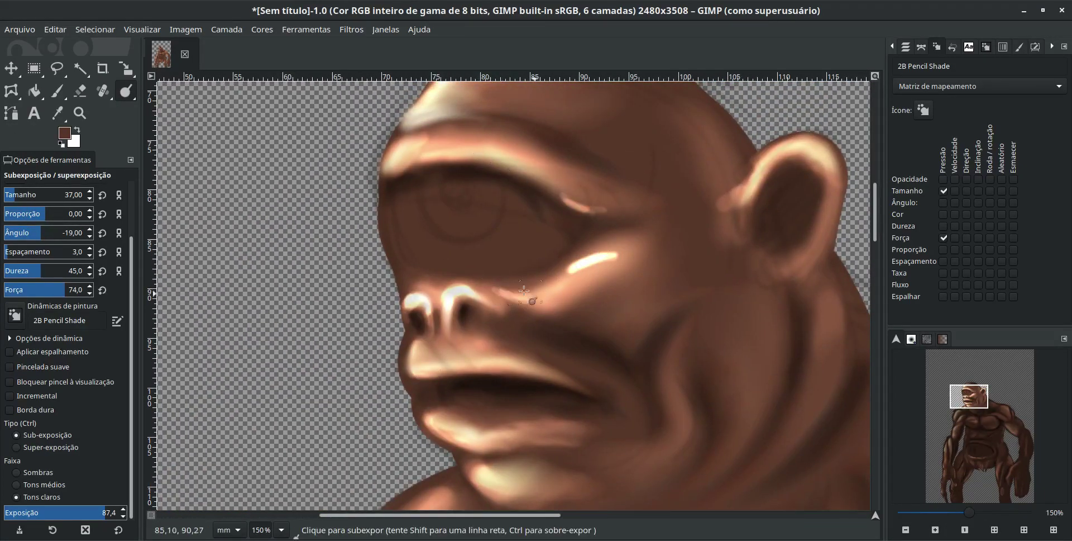
left_click_drag(822, 210, 787, 258)
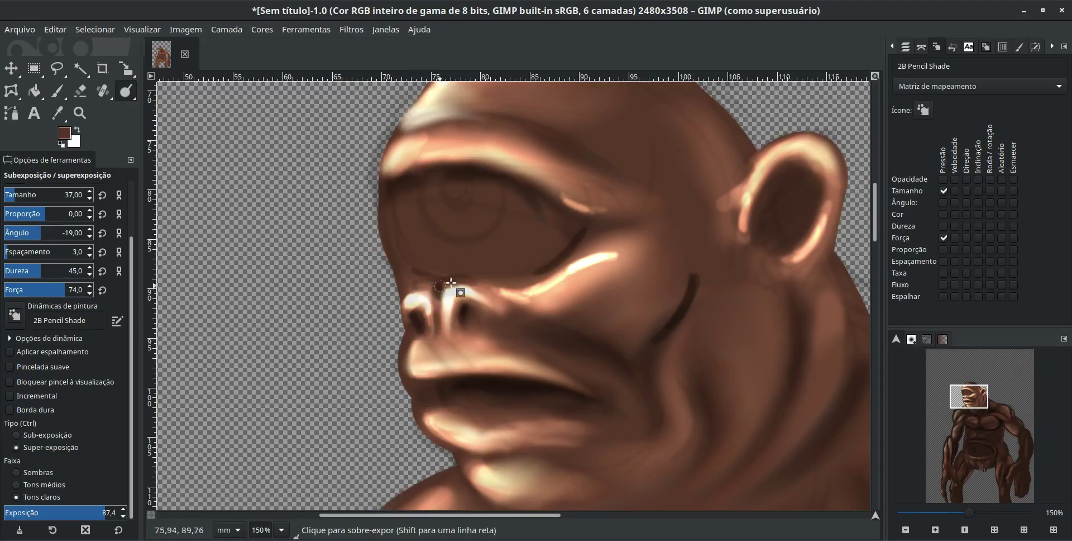
left_click_drag(547, 208, 651, 220)
left_click_drag(580, 162, 662, 181)
left_click_drag(659, 263, 587, 282)
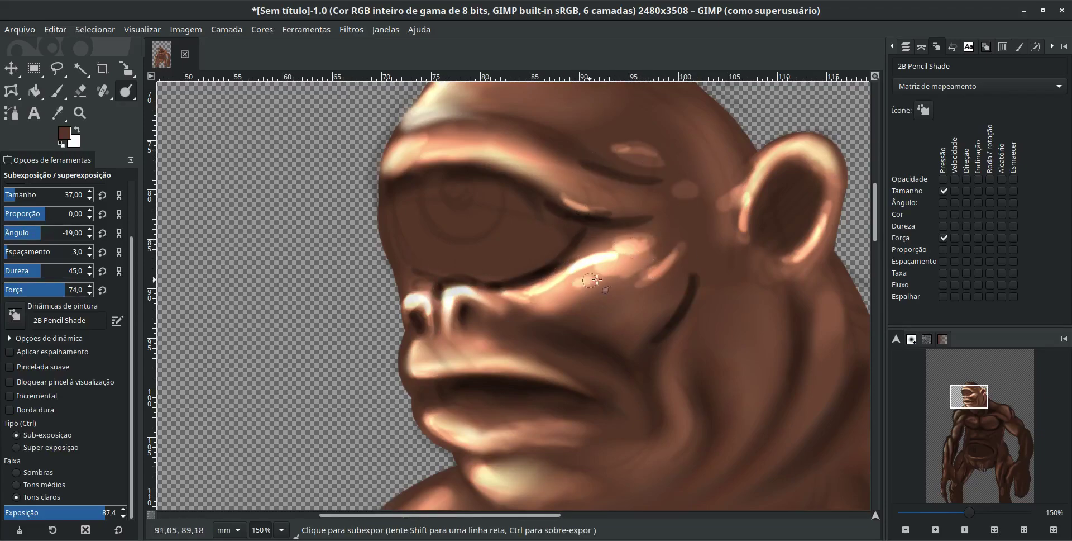
left_click_drag(762, 324, 766, 374)
Step: Dodge highlights on the cheeks, neck, jaw, brow ridge and forehead
scroll(555, 303, "down", 3)
scroll(456, 358, "down", 3)
left_click_drag(531, 335, 463, 418)
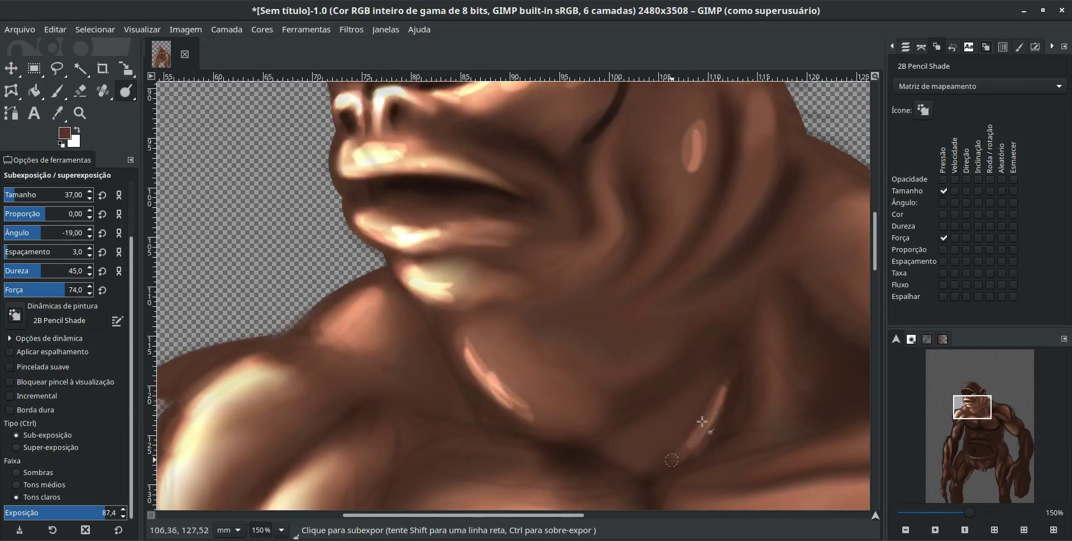
left_click_drag(726, 464, 631, 335)
left_click_drag(703, 268, 763, 182)
scroll(628, 366, "up", 3)
left_click_drag(628, 366, 642, 315)
left_click_drag(580, 313, 570, 363)
left_click_drag(558, 213, 539, 257)
left_click_drag(731, 218, 720, 324)
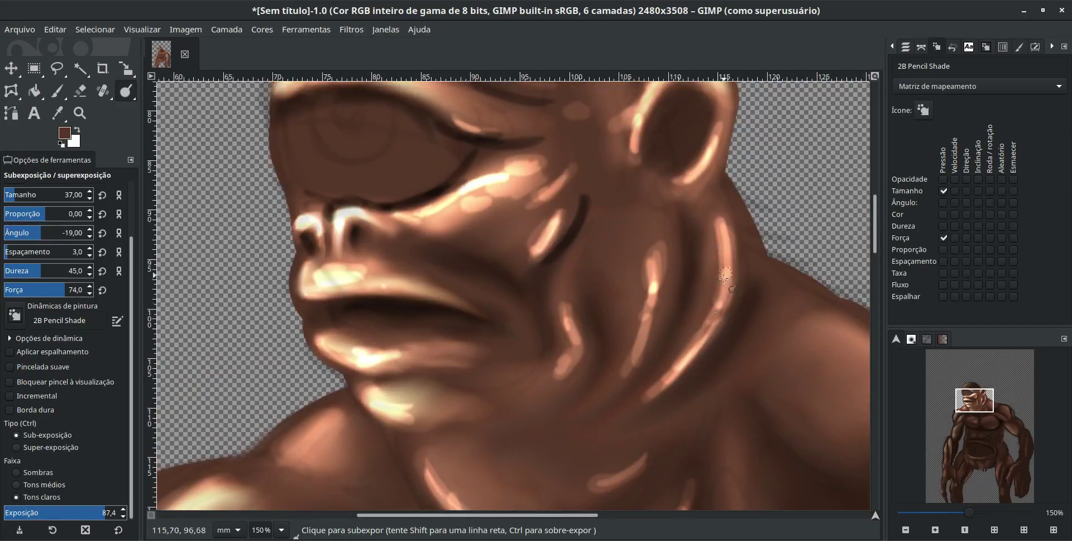
mouse_move(664, 224)
left_mouse_down()
mouse_move(631, 302)
mouse_move(642, 352)
left_mouse_up()
scroll(431, 218, "up", 5)
left_click_drag(592, 185, 553, 234)
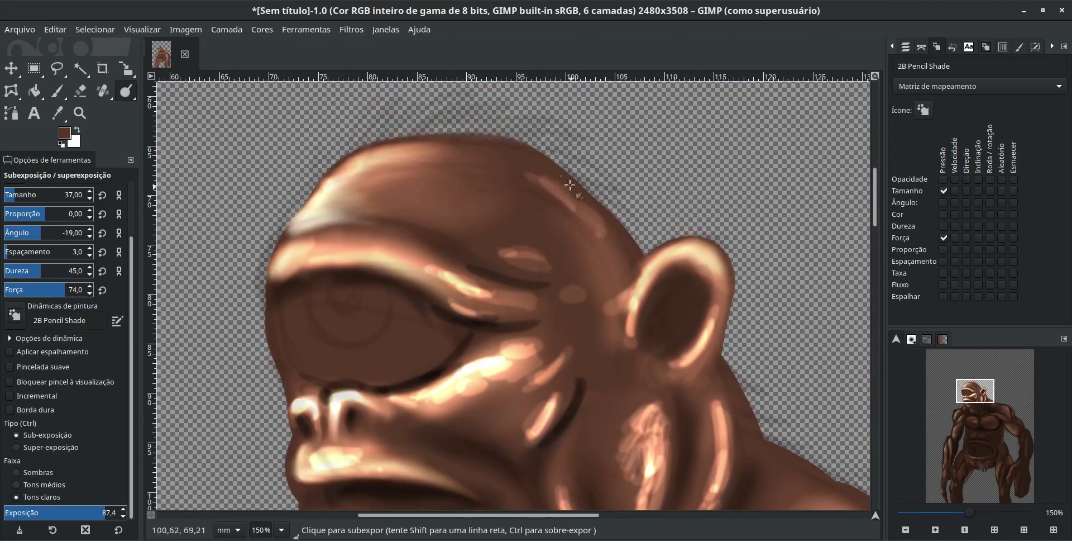
left_click_drag(341, 254, 285, 268)
mouse_move(293, 229)
left_mouse_down()
mouse_move(313, 198)
mouse_move(402, 179)
left_mouse_up()
Step: Dodge highlights along the arm edges and forearms
scroll(379, 254, "down", 5)
scroll(503, 192, "down", 5)
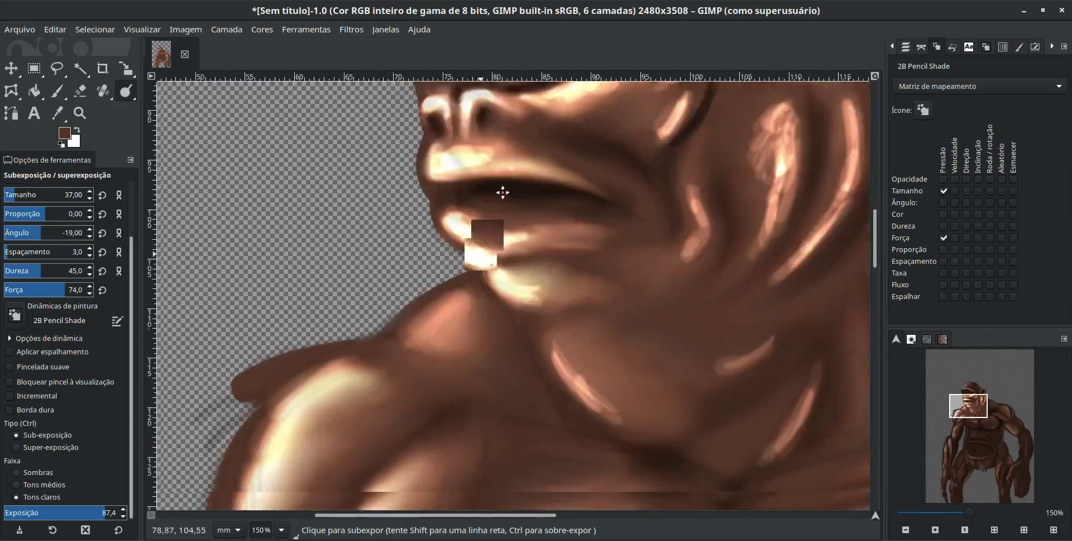
scroll(474, 252, "left", 5)
left_click_drag(424, 246, 491, 279)
scroll(459, 224, "down", 2)
left_click_drag(459, 224, 363, 263)
scroll(424, 307, "down", 5)
left_click_drag(503, 234, 425, 311)
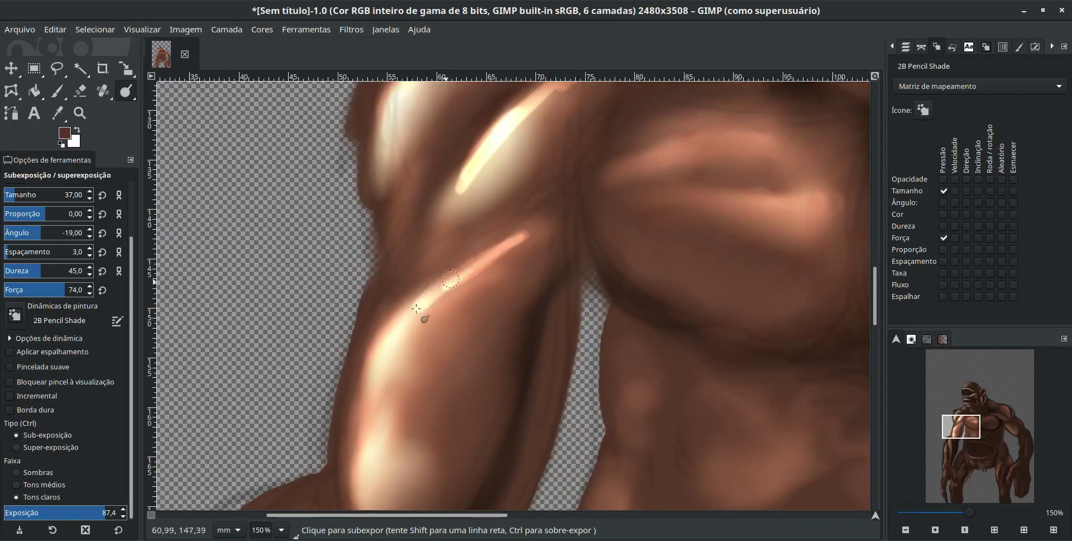
scroll(424, 311, "down", 3)
mouse_move(503, 173)
left_mouse_down()
mouse_move(443, 328)
mouse_move(499, 208)
mouse_move(455, 299)
left_mouse_up()
left_click_drag(544, 204, 519, 304)
left_click_drag(615, 290, 592, 357)
left_click_drag(621, 162, 619, 229)
left_click_drag(635, 254, 595, 363)
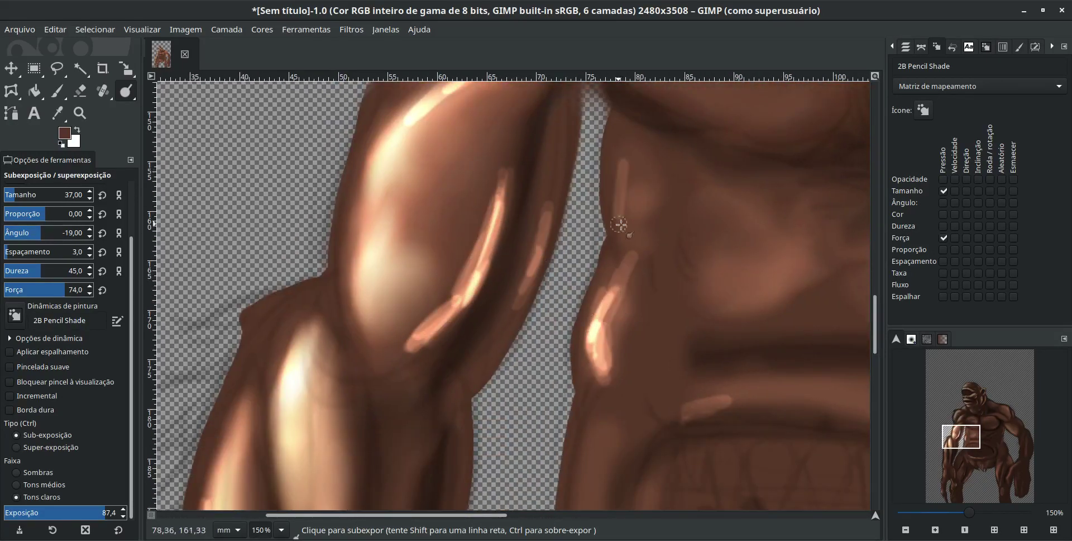
left_click_drag(617, 306, 599, 346)
Step: Brighten the chest, lower lip and the belly-mouth rim
scroll(615, 324, "right", 5)
mouse_move(592, 258)
left_mouse_down()
mouse_move(771, 304)
mouse_move(659, 300)
left_mouse_up()
scroll(531, 270, "down", 3)
left_click_drag(531, 270, 689, 312)
scroll(689, 292, "down", 3)
left_click_drag(347, 178, 268, 187)
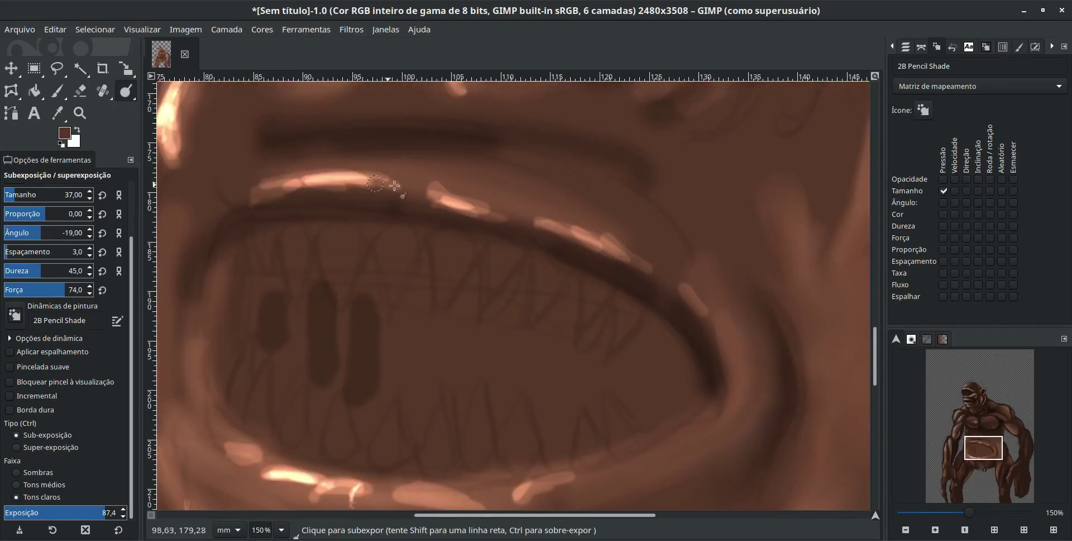
scroll(391, 223, "left", 5)
left_click_drag(352, 145, 315, 268)
scroll(387, 194, "left", 3)
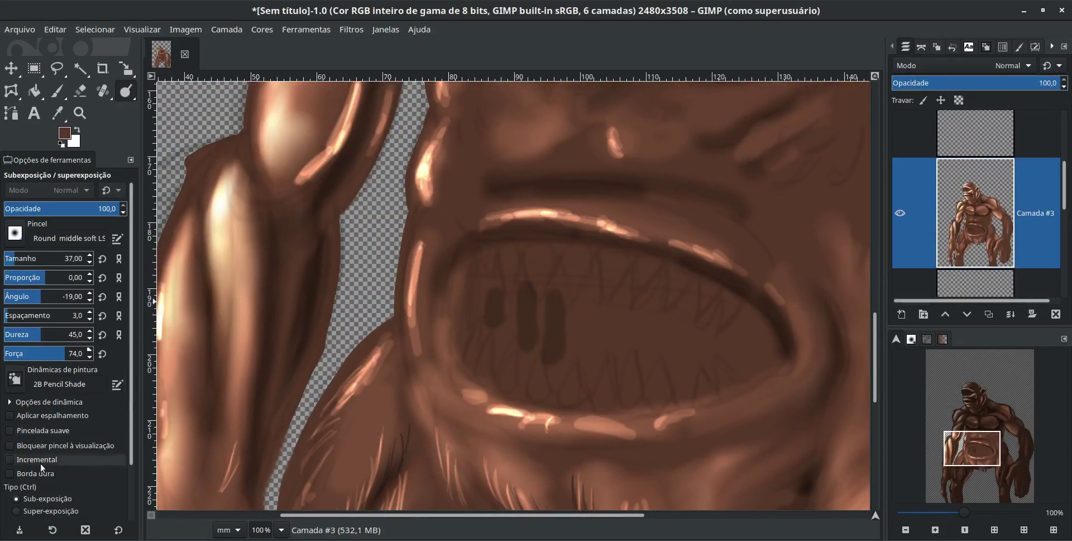
Step: Burn dark gaps between the belly-mouth teeth, then set the tool type back to Dodge
left_click(16, 447)
left_click_drag(545, 335, 565, 296)
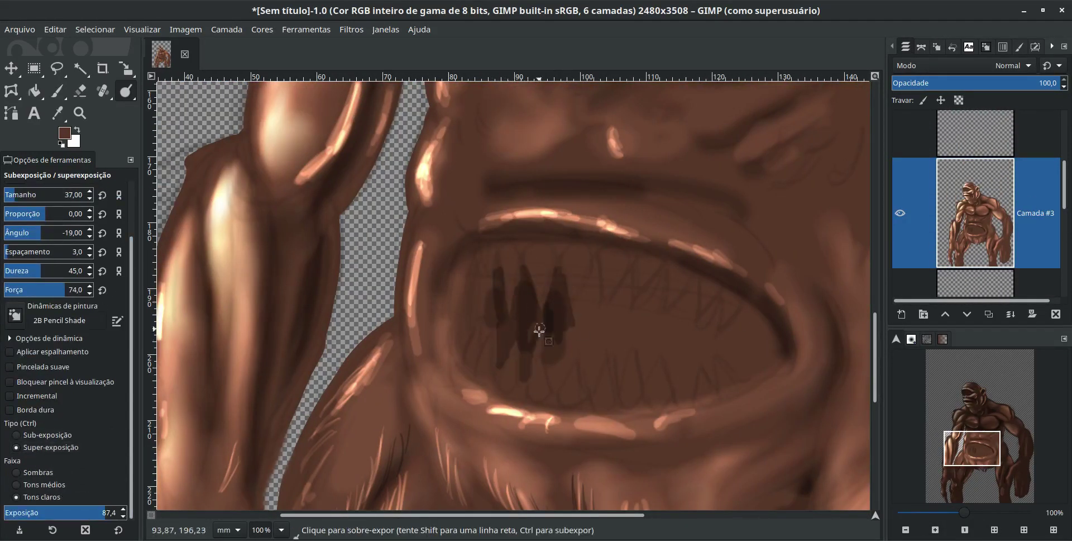
left_click_drag(539, 331, 561, 374)
left_click_drag(604, 335, 598, 289)
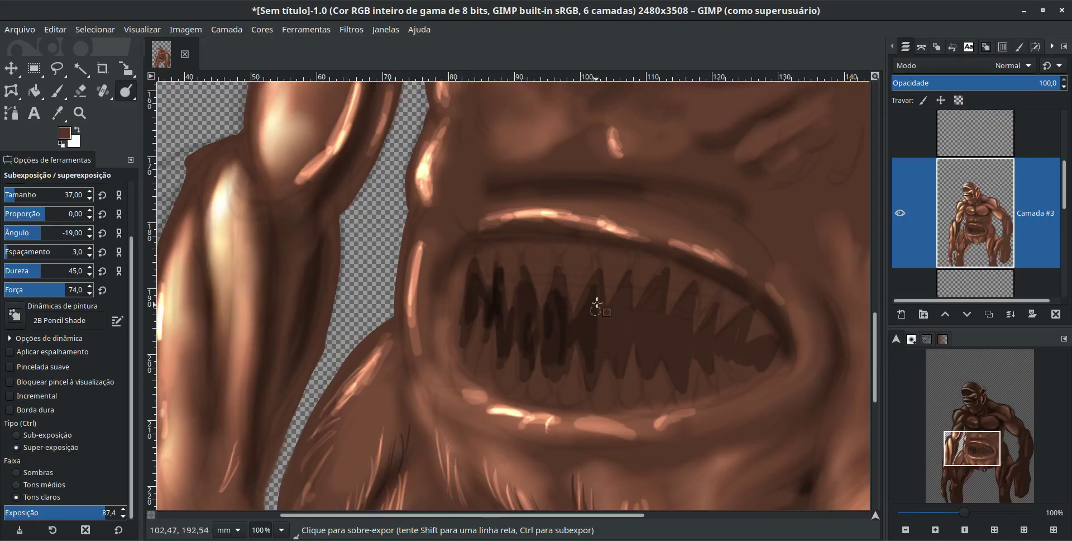
mouse_move(597, 303)
left_mouse_down()
mouse_move(719, 340)
mouse_move(753, 333)
left_mouse_up()
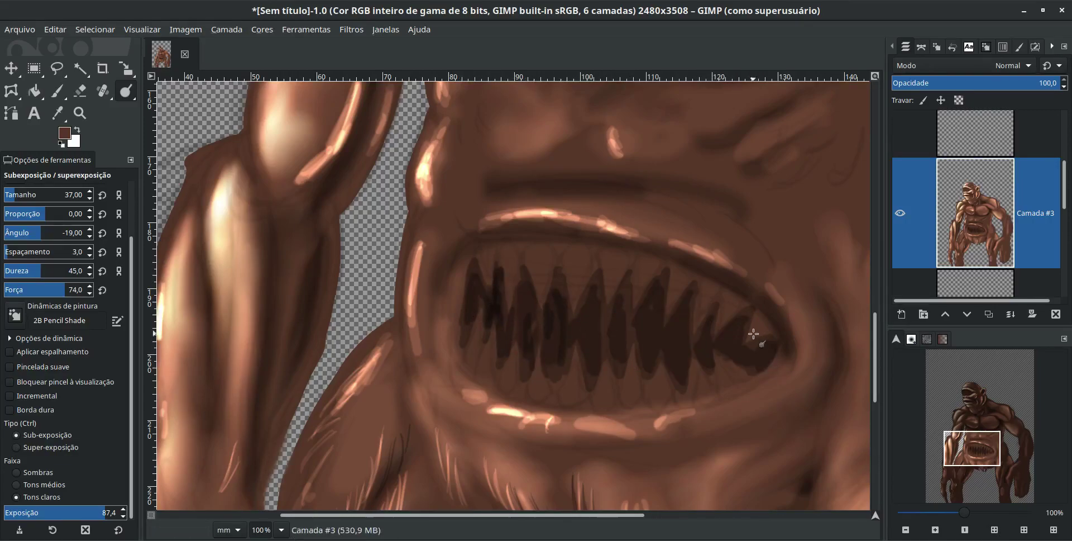
left_click(35, 435)
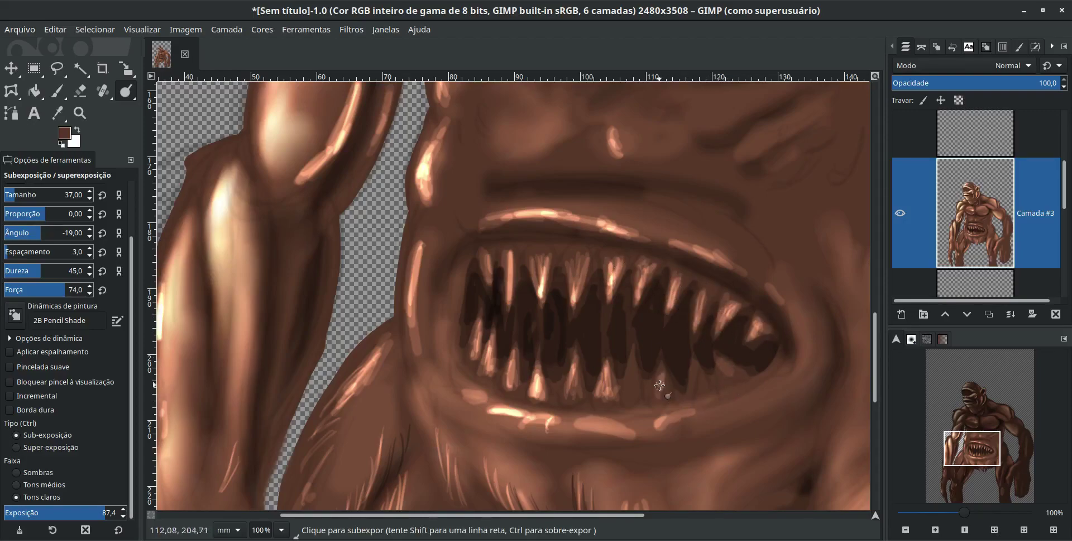
Step: Using Smudge at 200% zoom, blend the upper and lower teeth and the gum highlight
key("s")
key("2")
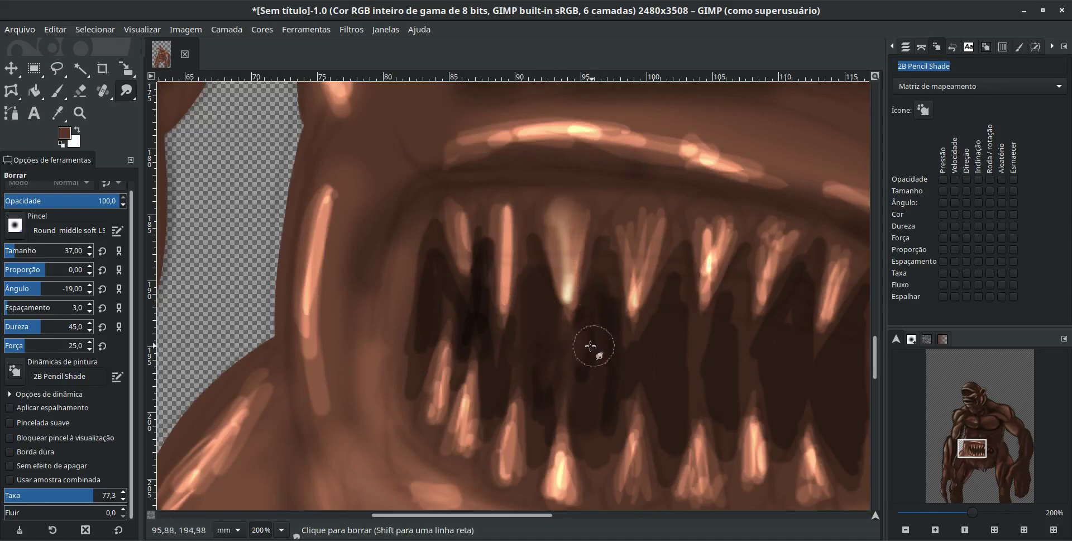
left_click_drag(654, 214, 634, 313)
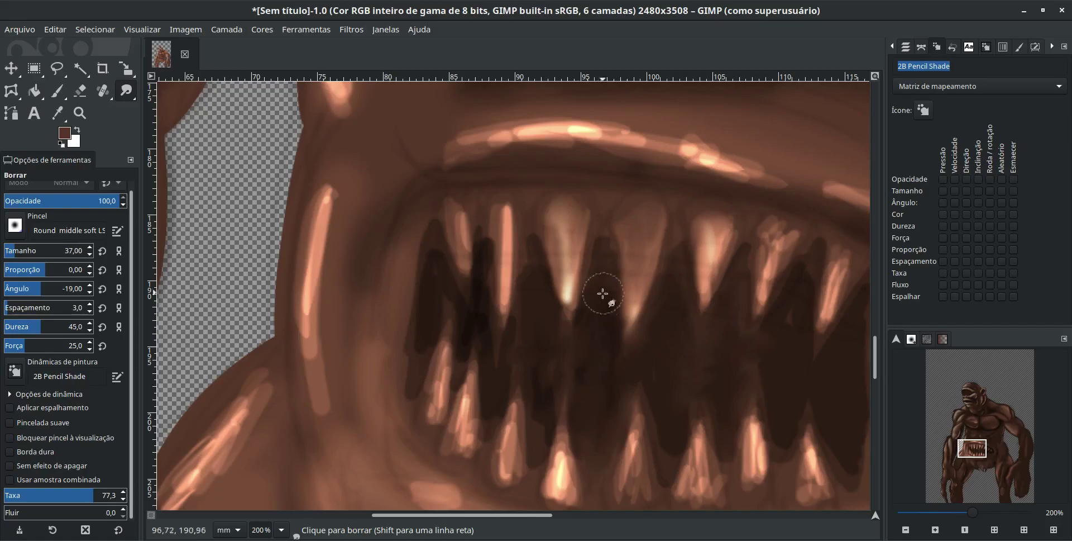
mouse_move(506, 224)
left_mouse_down()
mouse_move(524, 240)
mouse_move(503, 296)
left_mouse_up()
mouse_move(441, 145)
left_mouse_down()
mouse_move(617, 151)
mouse_move(804, 179)
left_mouse_up()
mouse_move(313, 313)
left_mouse_down()
mouse_move(332, 204)
mouse_move(330, 263)
mouse_move(371, 167)
mouse_move(322, 300)
left_mouse_up()
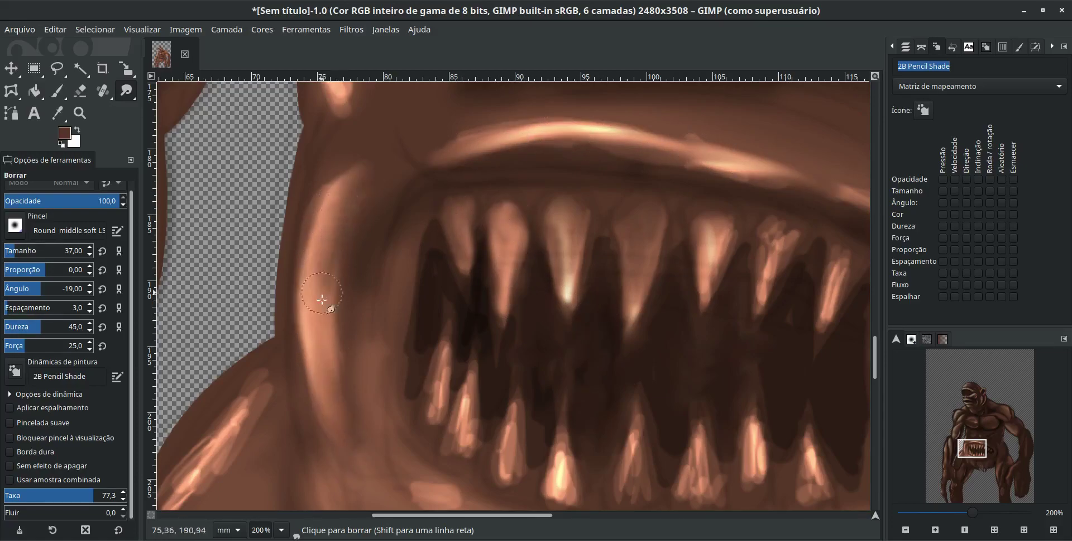
left_click_drag(456, 436, 475, 306)
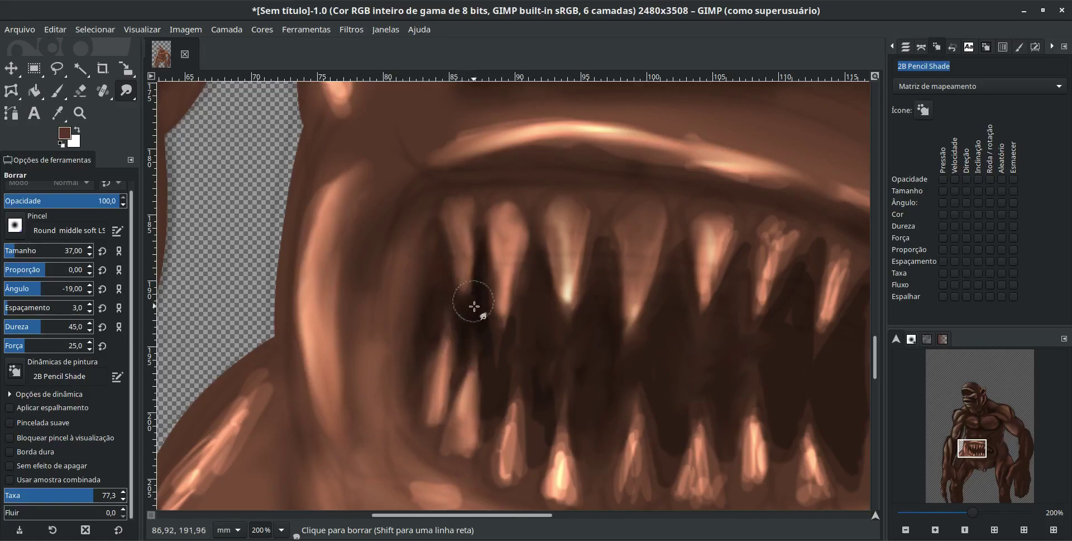
left_click_drag(507, 458, 517, 311)
left_click_drag(564, 159, 785, 187)
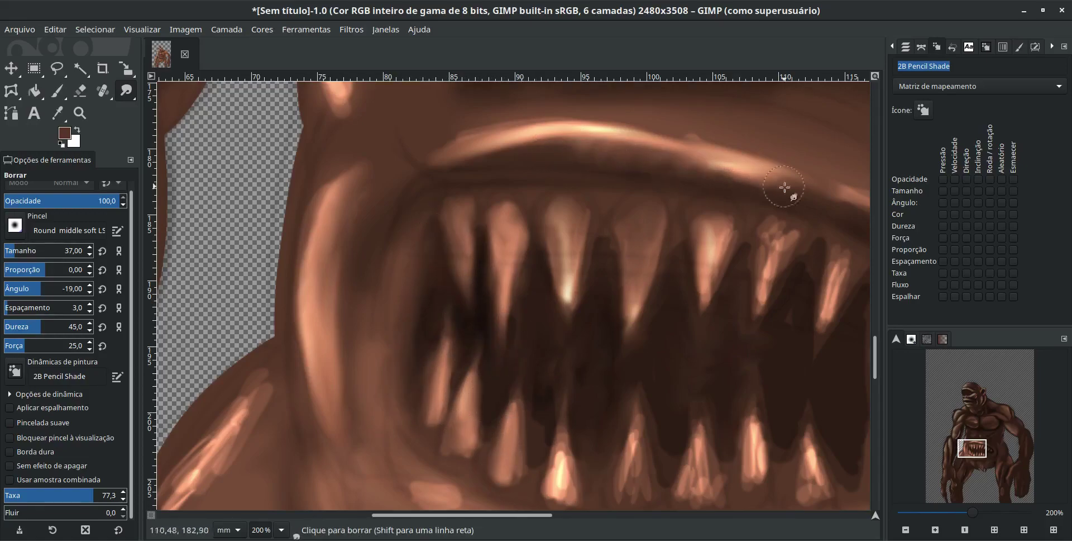
scroll(589, 353, "down", 3)
Step: Smudge the brow highlight to soften it into the surrounding skin
scroll(617, 222, "up", 10)
scroll(617, 222, "right", 3)
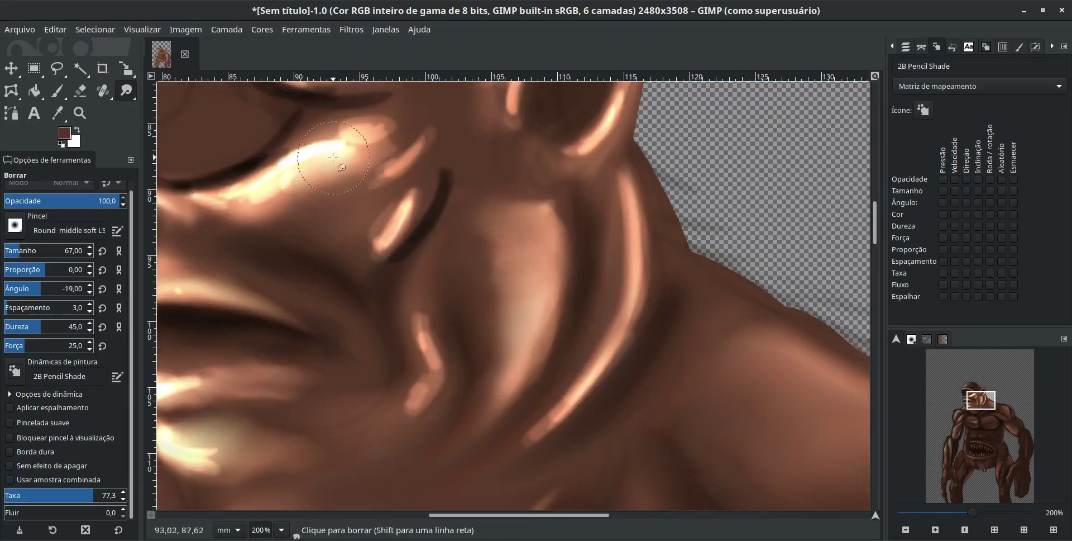
scroll(411, 137, "left", 5)
scroll(354, 191, "up", 4)
scroll(354, 192, "up", 4)
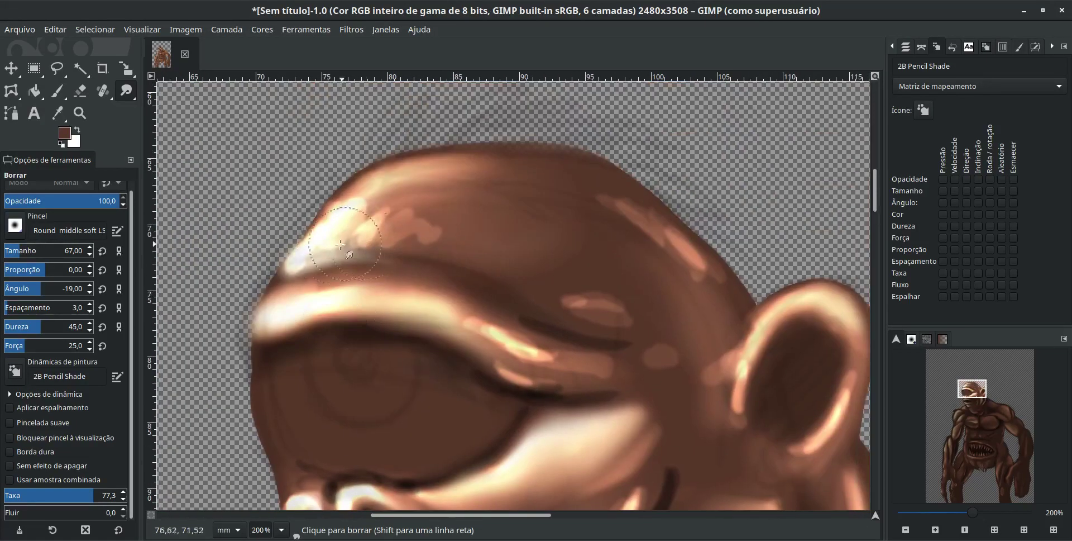
left_click_drag(683, 257, 651, 335)
left_click_drag(699, 390, 678, 378)
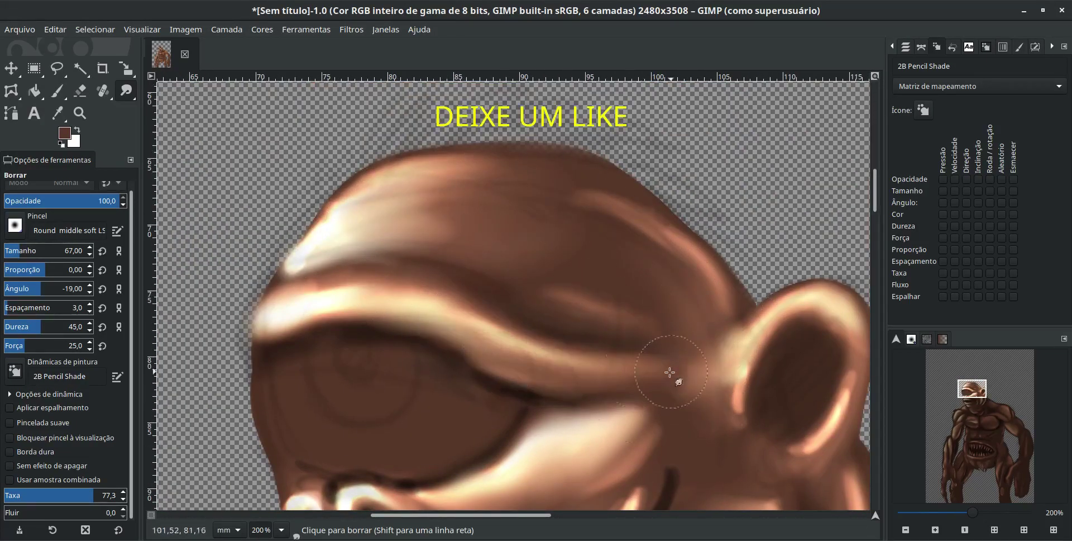
Step: Restore the Layers list (Ctrl+L) and make Camada #3 the active layer
scroll(477, 260, "down", 4)
scroll(477, 260, "down", 4)
scroll(641, 335, "down", 2)
scroll(641, 335, "up", 2)
scroll(548, 383, "right", 5)
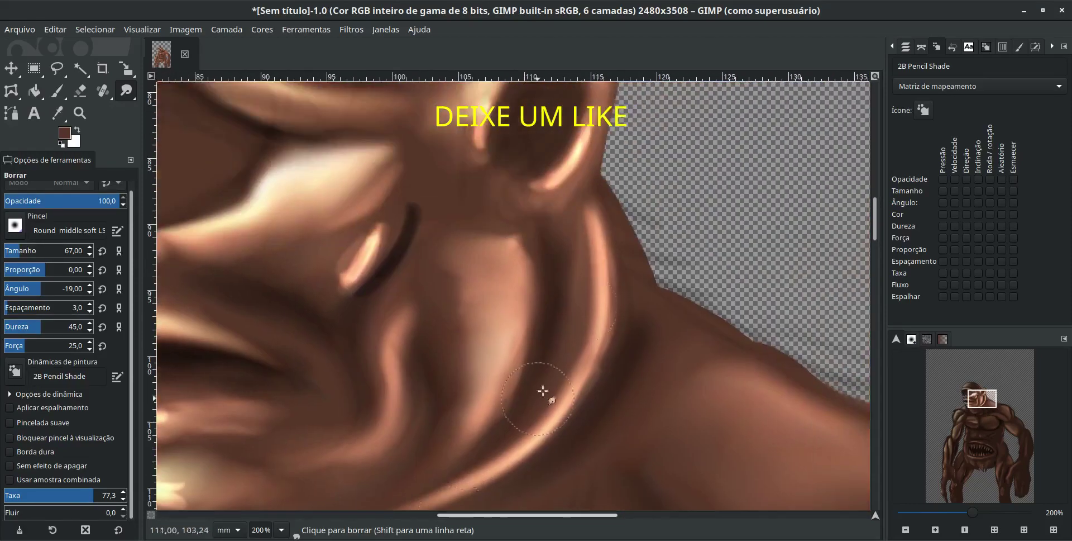
scroll(694, 268, "left", 4)
scroll(582, 299, "down", 5)
scroll(709, 110, "down", 5)
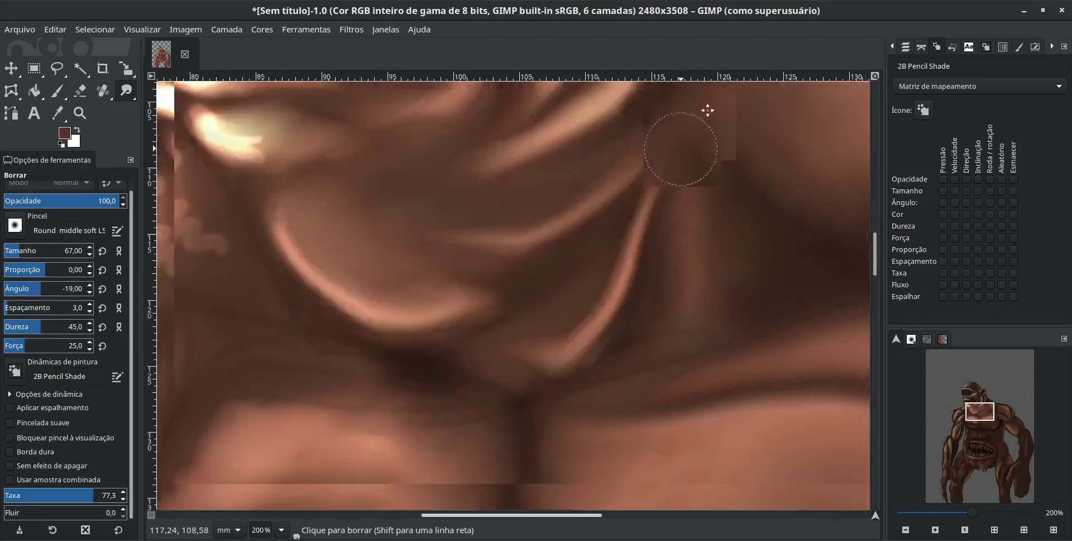
scroll(628, 124, "down", 3)
scroll(635, 252, "down", 5)
scroll(670, 360, "up", 4)
scroll(671, 359, "left", 4)
key("ctrl+l")
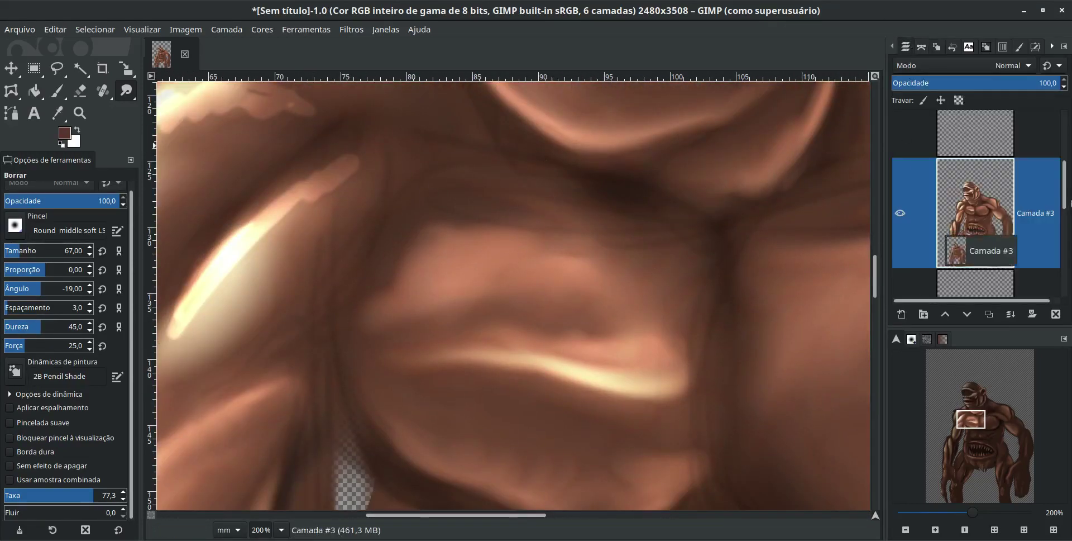
scroll(977, 196, "down", 2)
left_click(1036, 191)
scroll(371, 240, "left", 4)
scroll(371, 240, "up", 1)
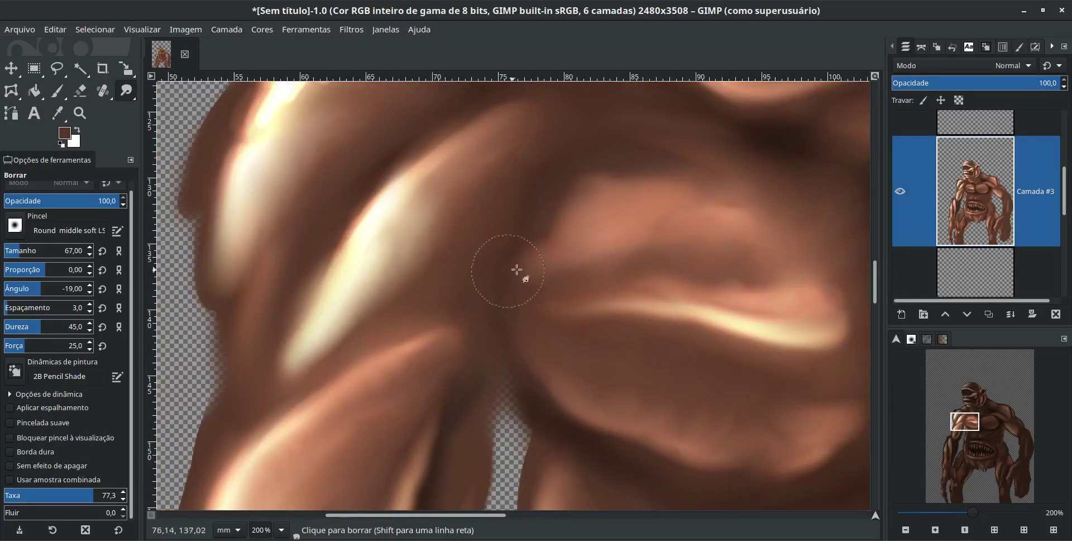
Step: Smudge the bright chest streak and the shading around it smooth
left_click_drag(510, 270, 419, 320)
scroll(418, 320, "right", 2)
left_click_drag(503, 316, 707, 366)
scroll(486, 302, "up", 1)
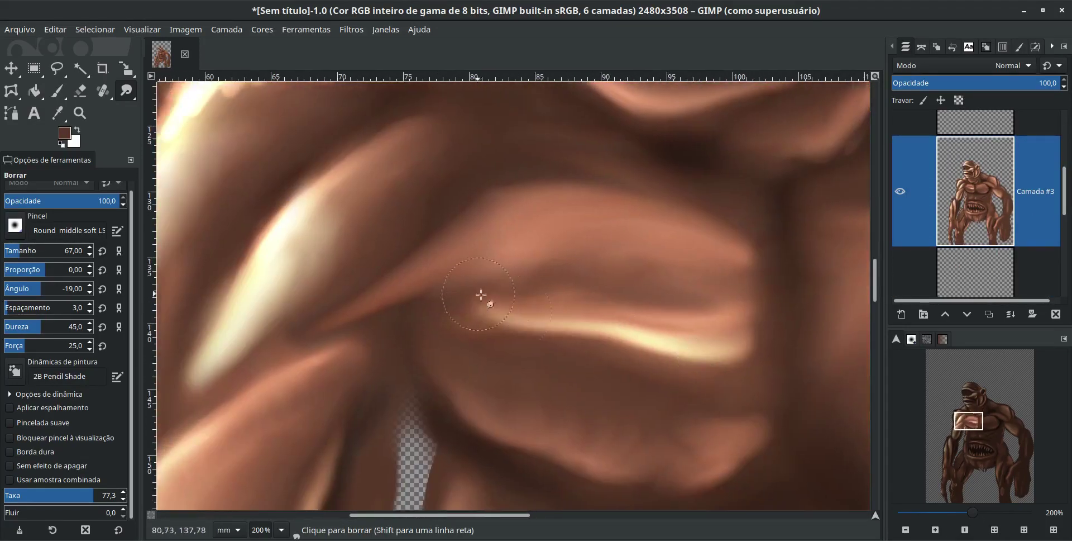
left_click_drag(487, 302, 750, 441)
scroll(750, 442, "right", 1)
left_click_drag(598, 324, 457, 276)
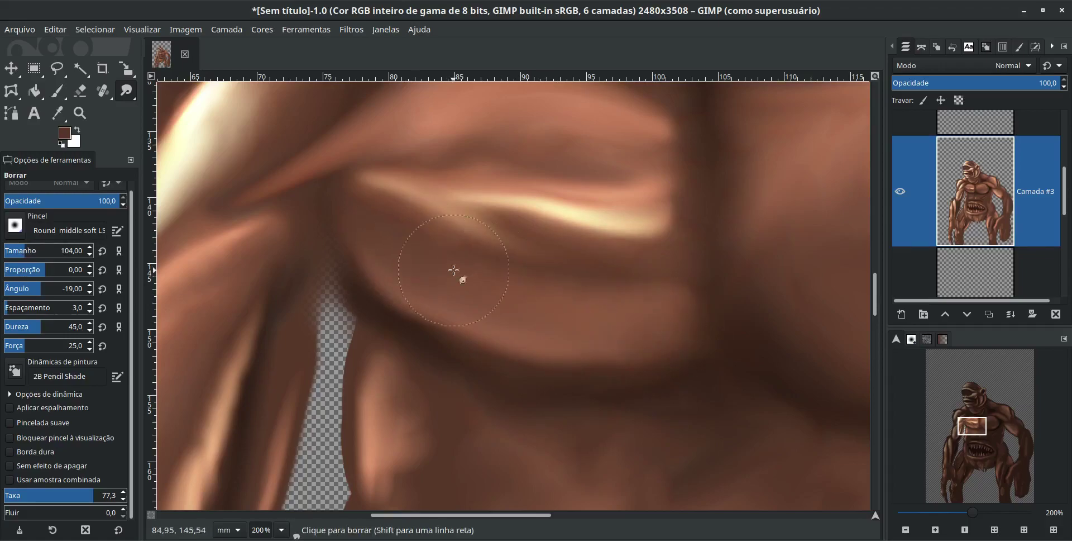
Step: Blend the chin, neck and face highlights and shading with Smudge
scroll(744, 174, "up", 1)
scroll(744, 174, "up", 5)
left_click_drag(366, 285, 503, 223)
scroll(658, 210, "left", 1)
scroll(658, 210, "up", 4)
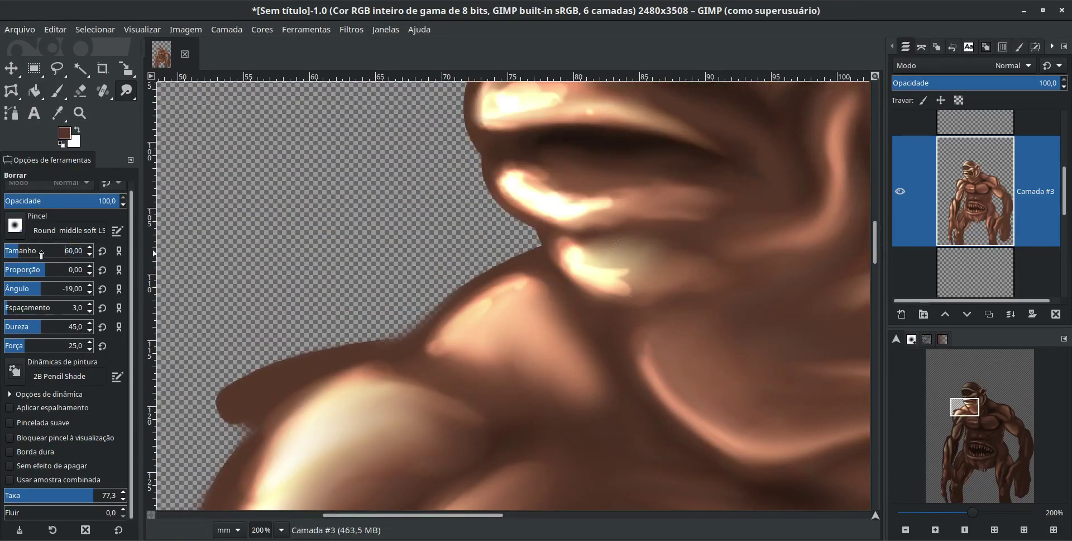
left_click_drag(581, 279, 664, 251)
Step: Smudge the forehead and brow at brush size 123, then return to size 83
scroll(576, 324, "up", 1)
scroll(531, 246, "up", 2)
scroll(531, 246, "right", 1)
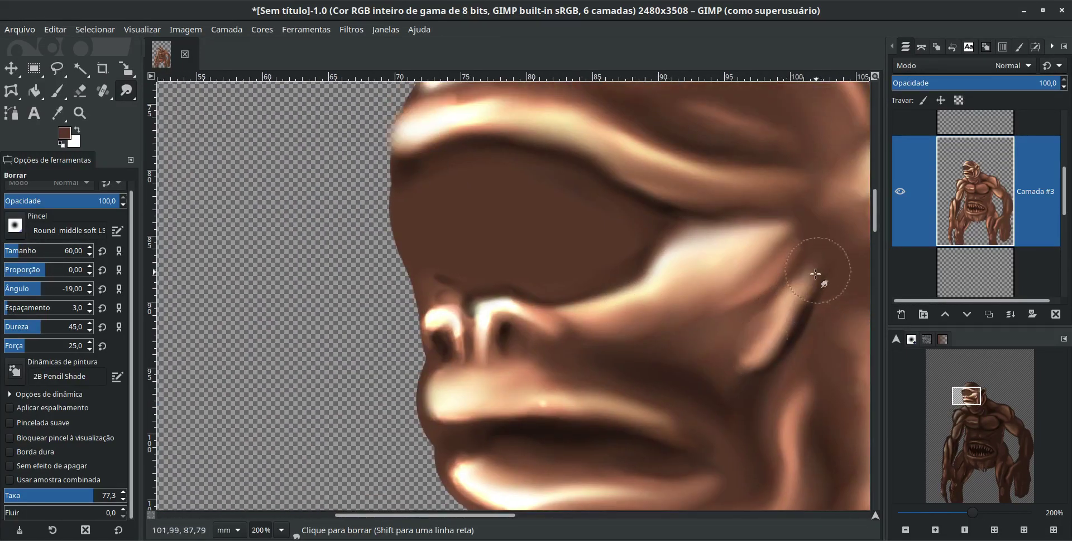
scroll(618, 335, "up", 5)
scroll(617, 335, "right", 1)
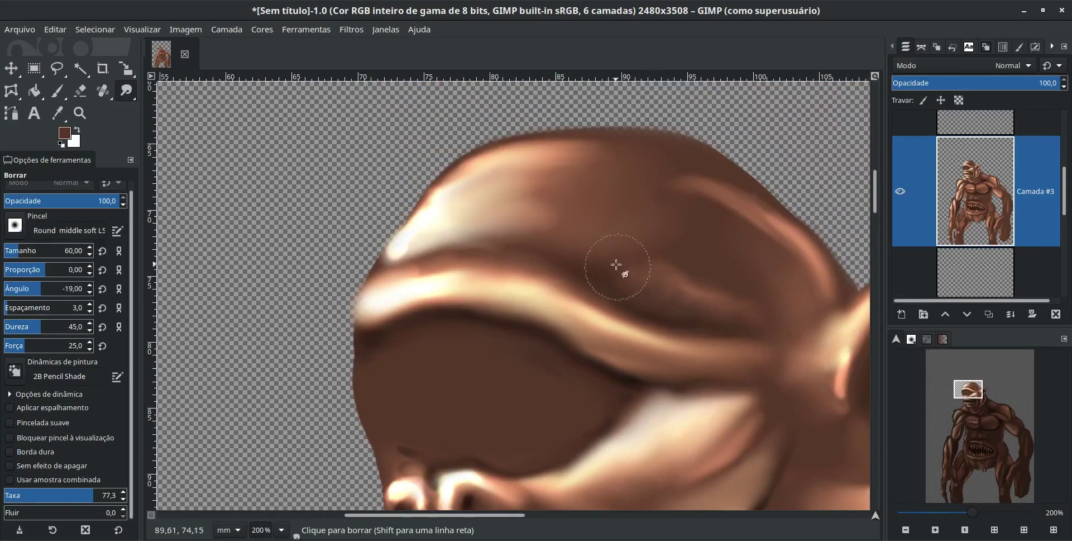
mouse_move(670, 139)
left_mouse_down()
mouse_move(564, 187)
mouse_move(675, 256)
left_mouse_up()
key("bracketright")
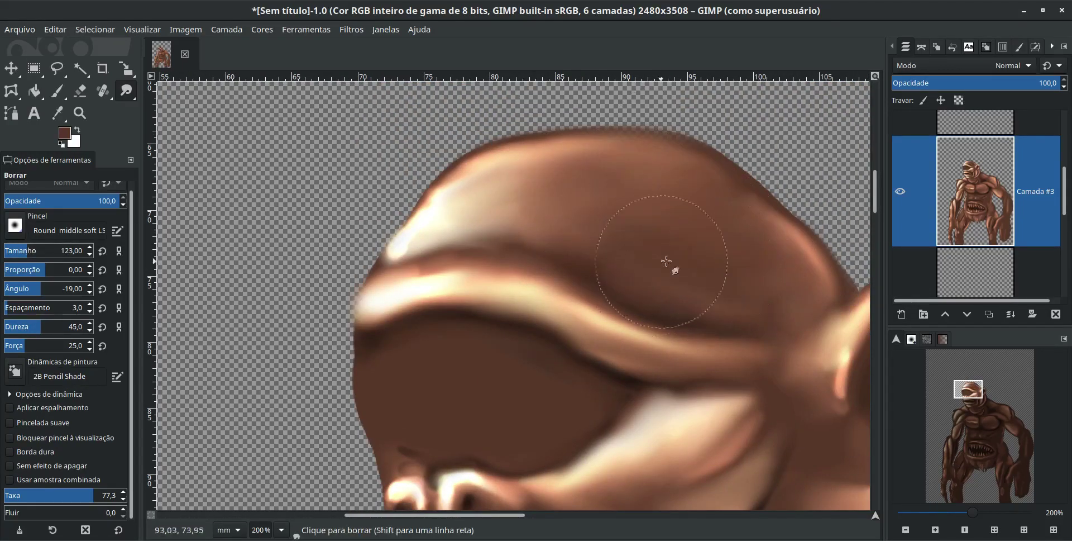
left_click_drag(475, 213, 680, 304)
key("bracketleft")
key("bracketleft")
key("bracketleft")
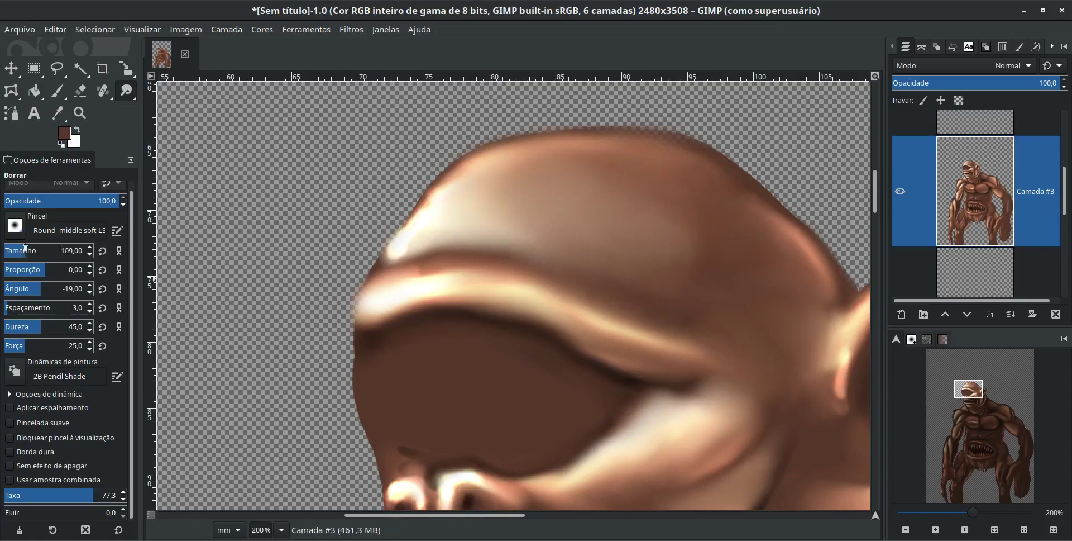
Step: Dodge a bright highlight across the chest
scroll(517, 292, "down", 5)
scroll(503, 234, "down", 1)
scroll(658, 172, "right", 3)
scroll(658, 172, "down", 2)
scroll(371, 203, "down", 2)
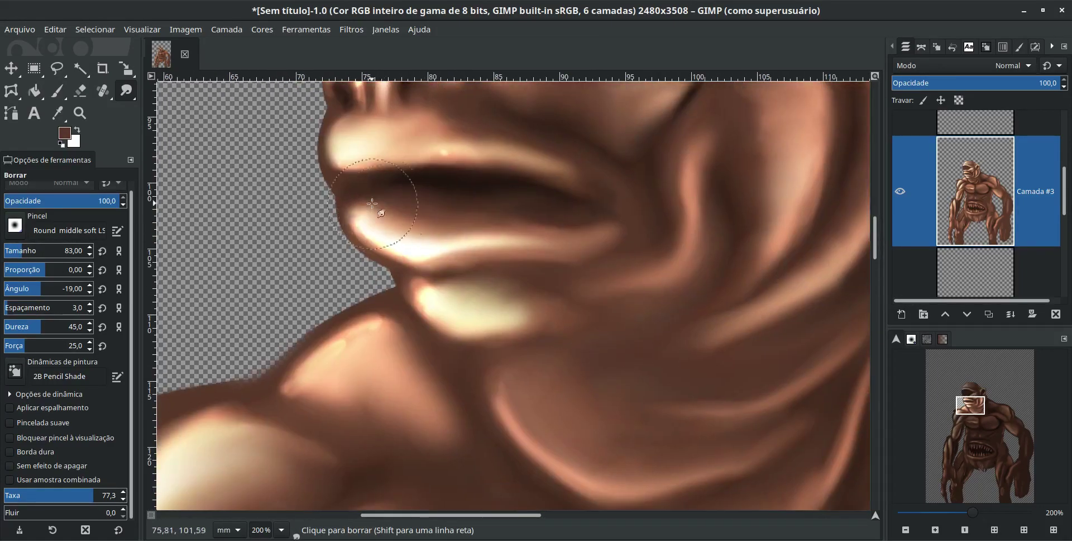
scroll(559, 165, "right", 1)
scroll(560, 165, "down", 2)
scroll(560, 165, "up", 3)
scroll(519, 184, "right", 3)
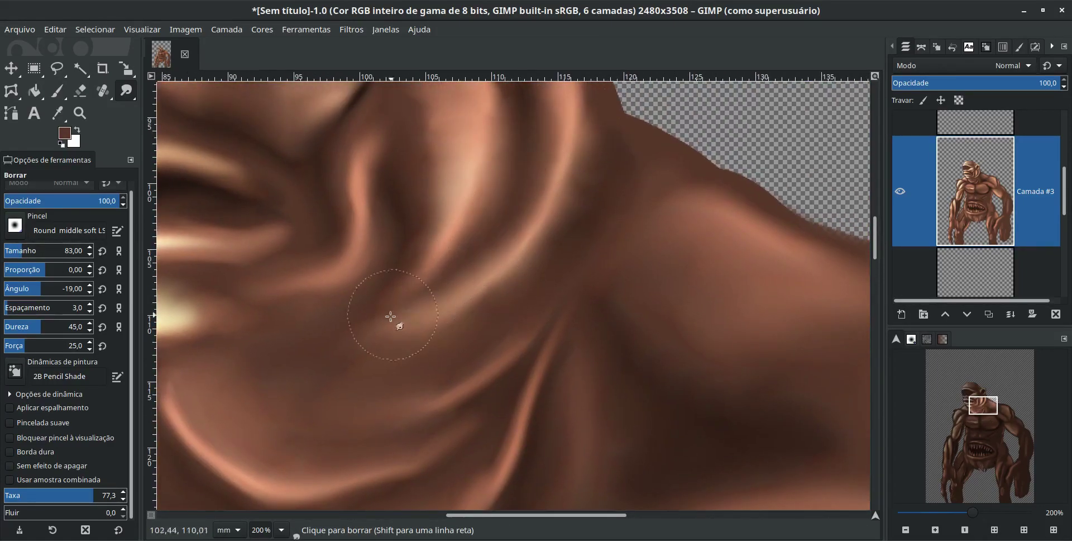
scroll(402, 386, "up", 5)
scroll(402, 386, "left", 4)
scroll(508, 441, "down", 3)
scroll(447, 346, "down", 5)
scroll(447, 346, "left", 4)
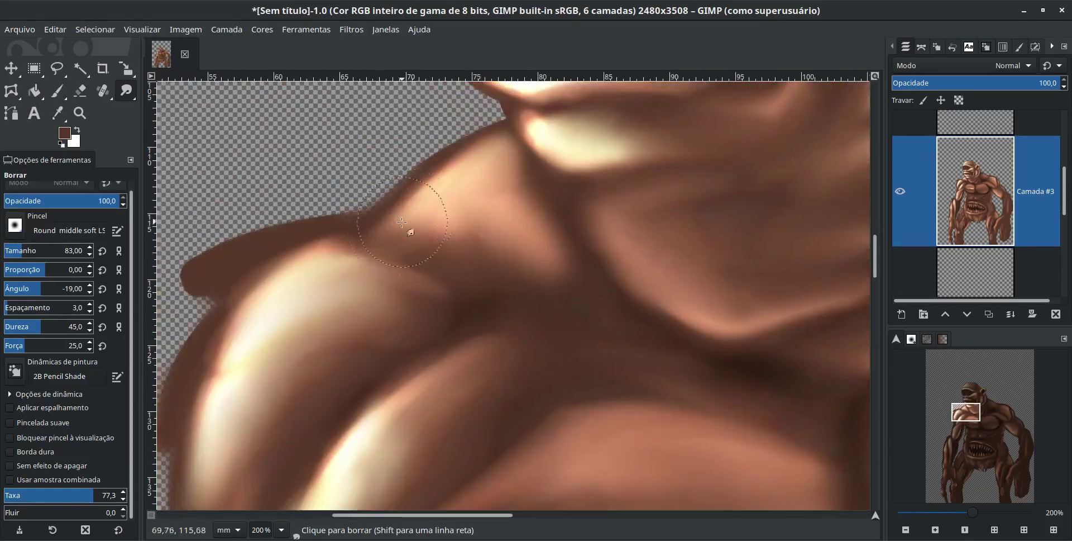
scroll(391, 253, "down", 1)
scroll(402, 339, "right", 4)
scroll(402, 339, "down", 2)
scroll(505, 277, "right", 4)
scroll(505, 277, "down", 2)
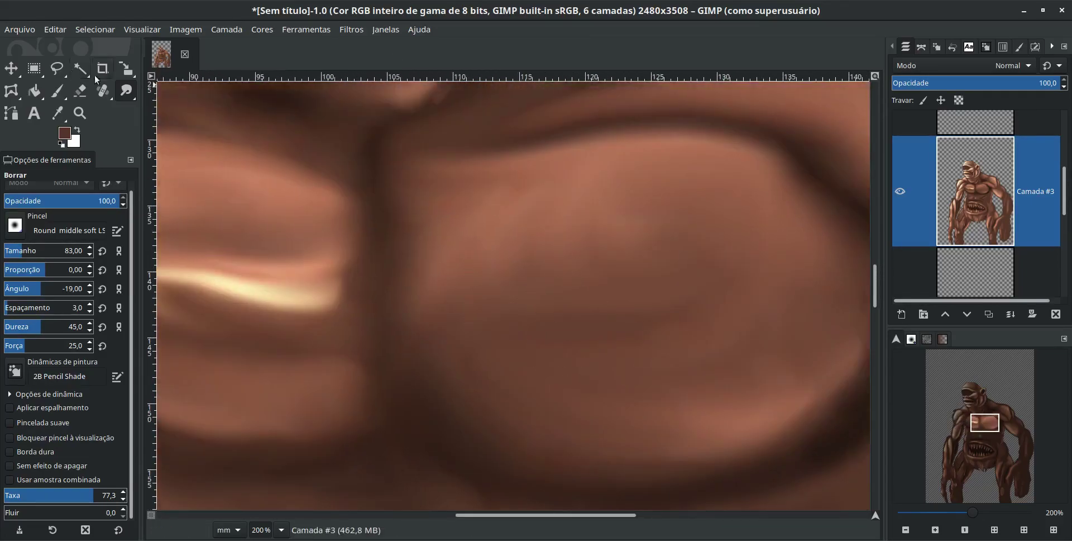
key("shift+d")
left_click_drag(743, 218, 588, 239)
left_click_drag(676, 351, 529, 349)
Step: Smudge the new chest highlight softly into the surrounding skin
key("s")
left_click_drag(815, 352, 648, 357)
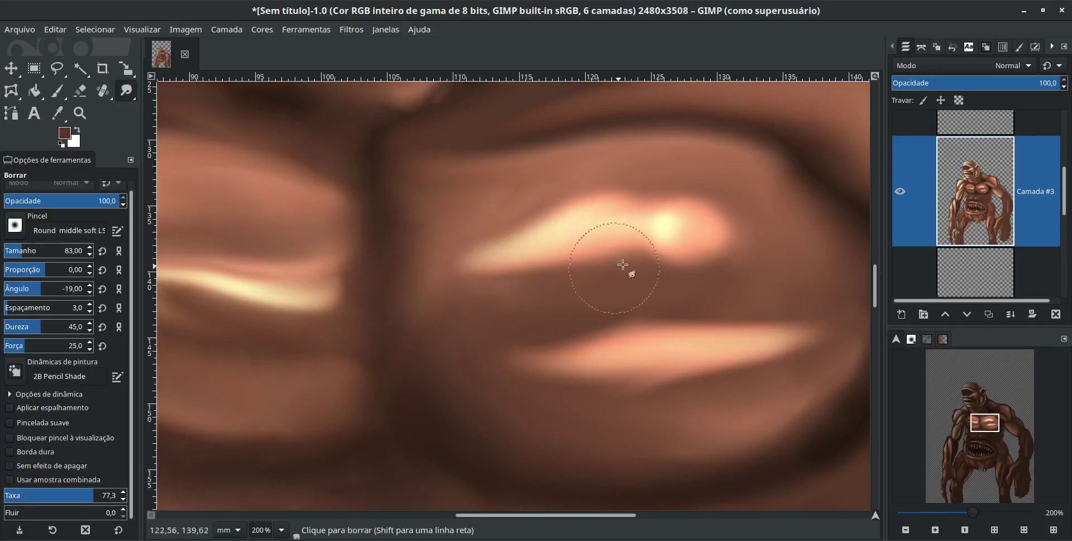
left_click_drag(625, 266, 464, 222)
left_click_drag(659, 336, 568, 319)
left_click_drag(838, 357, 682, 283)
mouse_move(815, 212)
left_mouse_down()
mouse_move(634, 179)
mouse_move(726, 229)
left_mouse_up()
scroll(495, 209, "down", 2)
Step: Dodge brighter highlights onto the left pec and lower abdomen
key("shift+o")
key("shift+d")
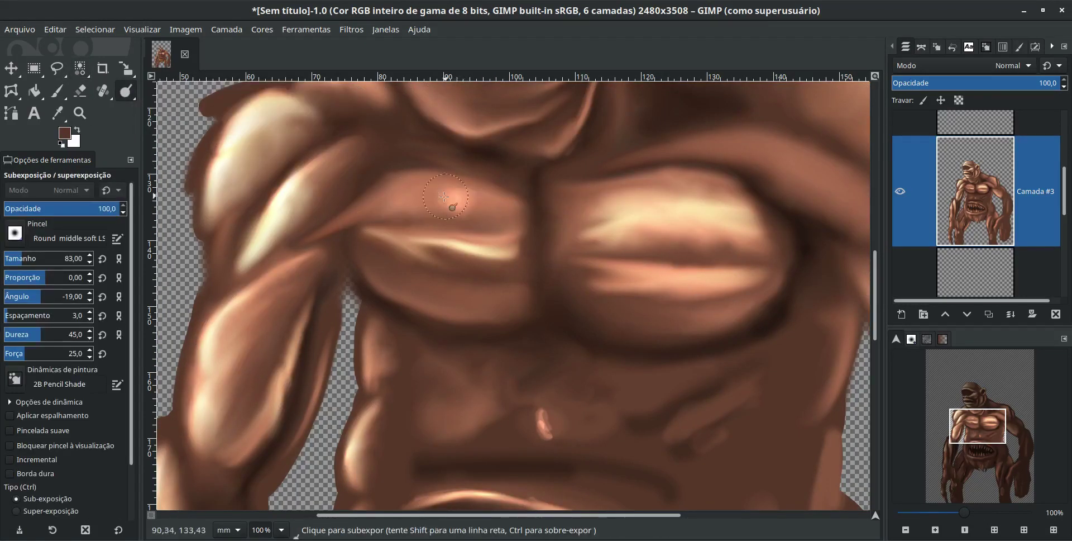
left_click_drag(408, 195, 456, 196)
left_click_drag(441, 400, 479, 412)
scroll(760, 328, "down", 4)
scroll(761, 328, "down", 3)
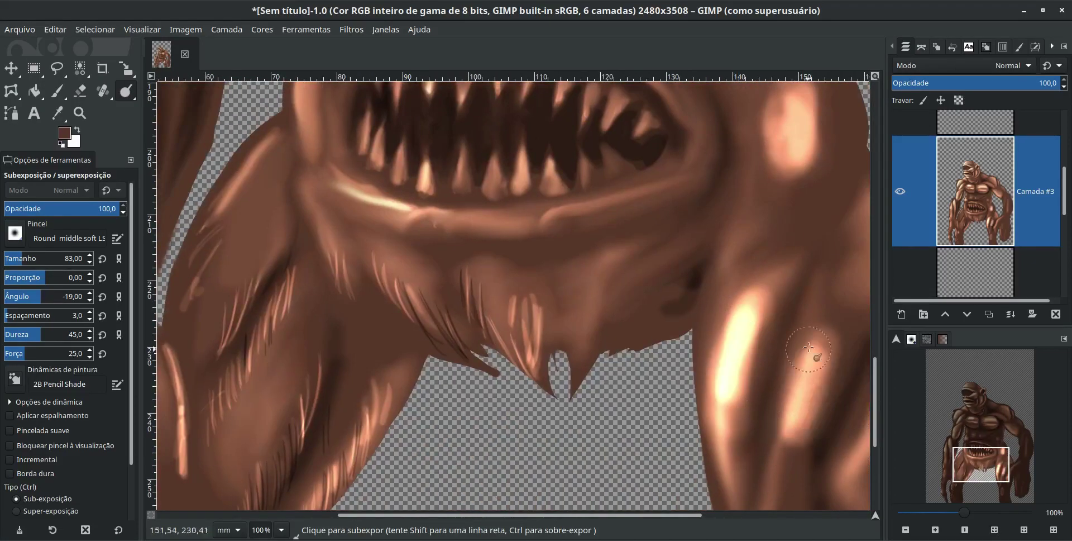
scroll(253, 281, "left", 3)
scroll(659, 235, "up", 5)
scroll(659, 235, "right", 2)
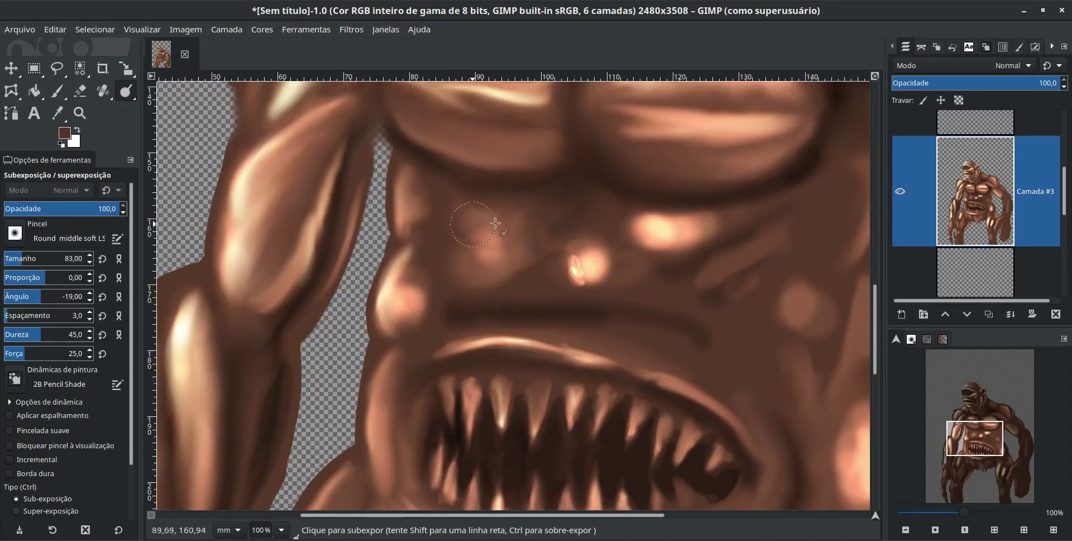
scroll(539, 215, "down", 3)
scroll(580, 364, "right", 3)
scroll(615, 306, "right", 3)
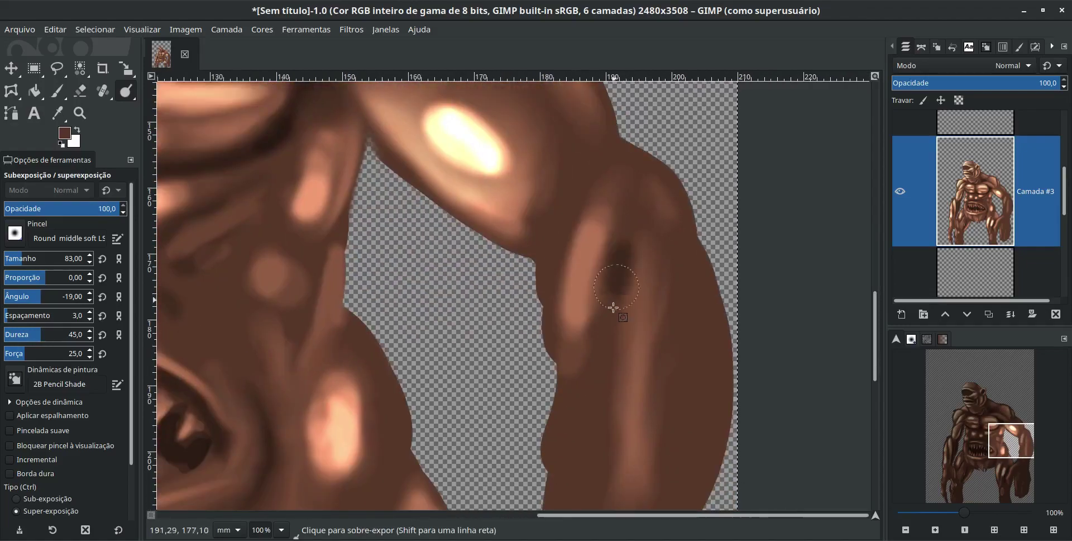
scroll(611, 366, "down", 2)
scroll(611, 366, "right", 2)
scroll(614, 335, "down", 2)
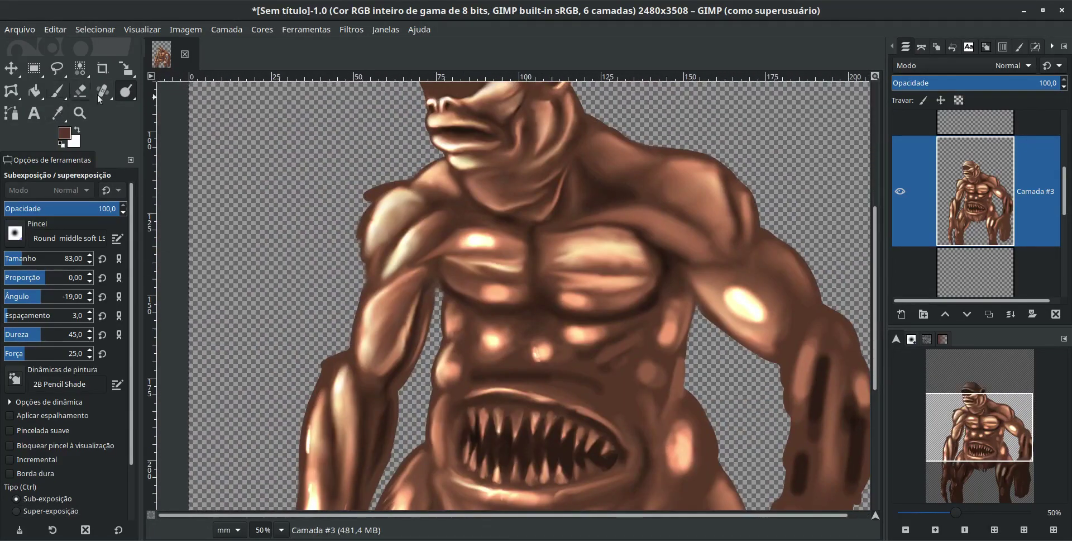
Step: Smudge the right upper-arm highlight, resizing the brush and lowering the smudge Rate
key("s")
left_click_drag(738, 305, 769, 273)
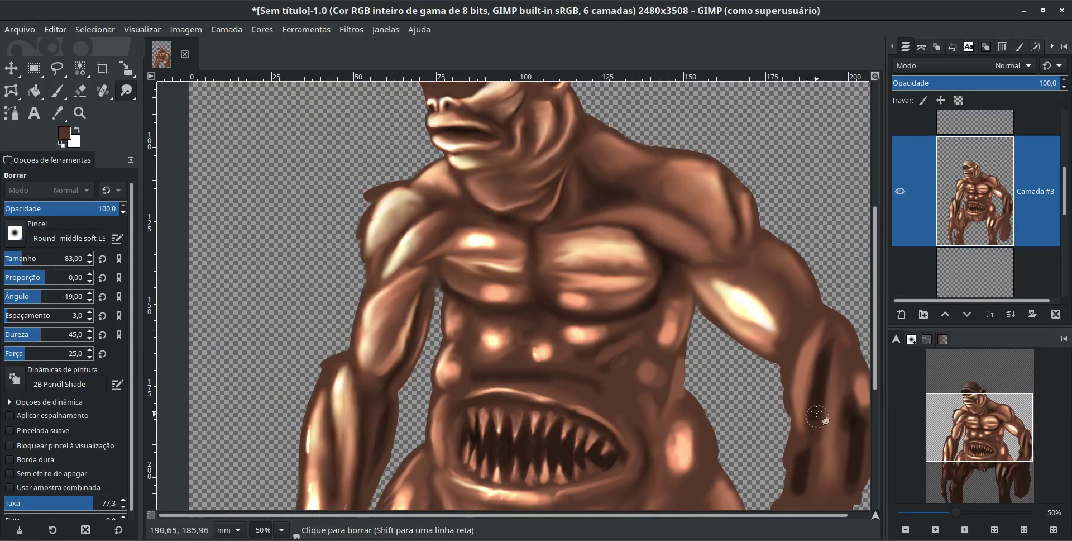
scroll(833, 458, "right", 2)
scroll(794, 411, "down", 1)
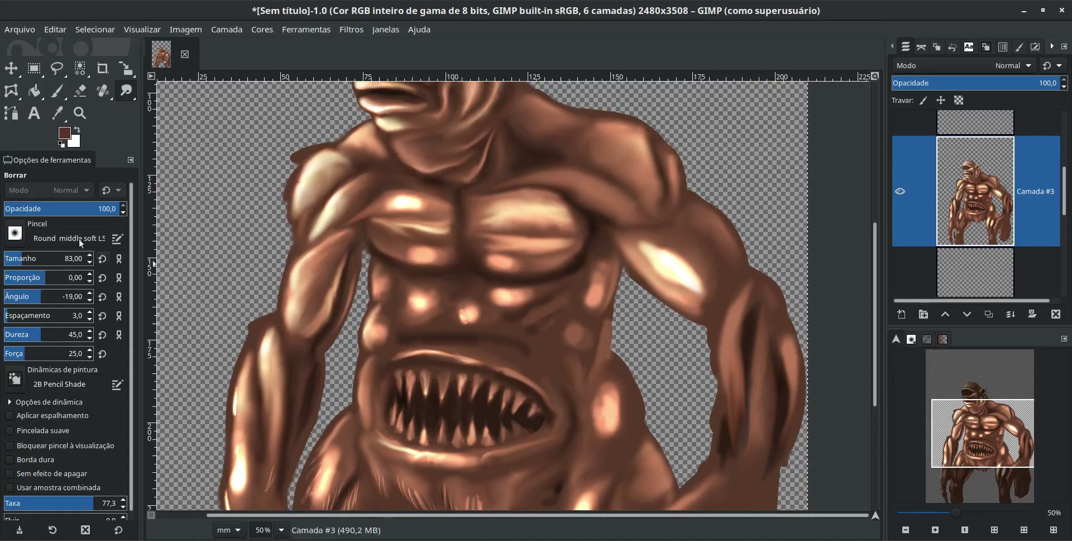
left_click(27, 258)
left_click_drag(681, 284, 700, 294)
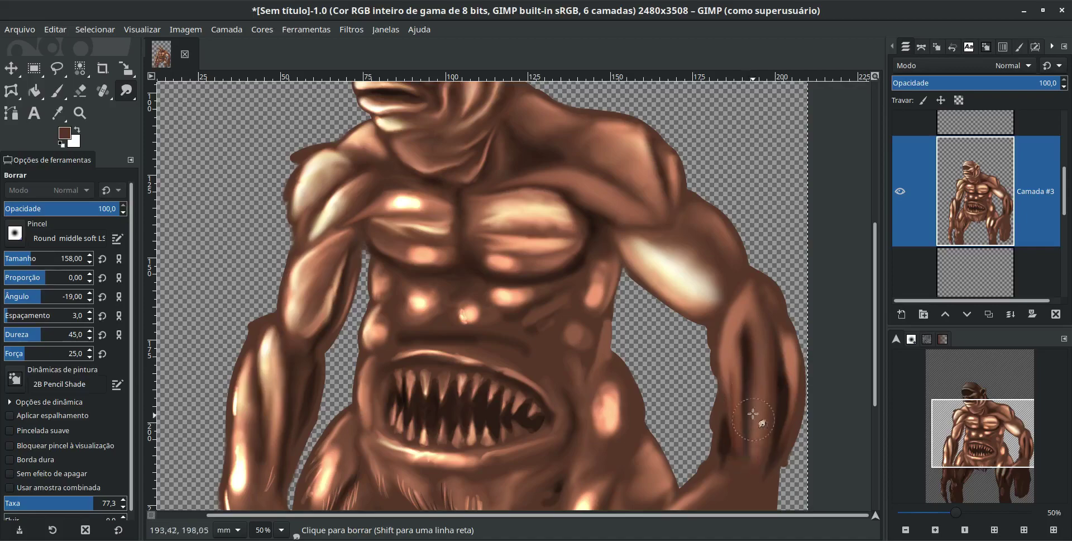
left_click(23, 258)
left_click(84, 502)
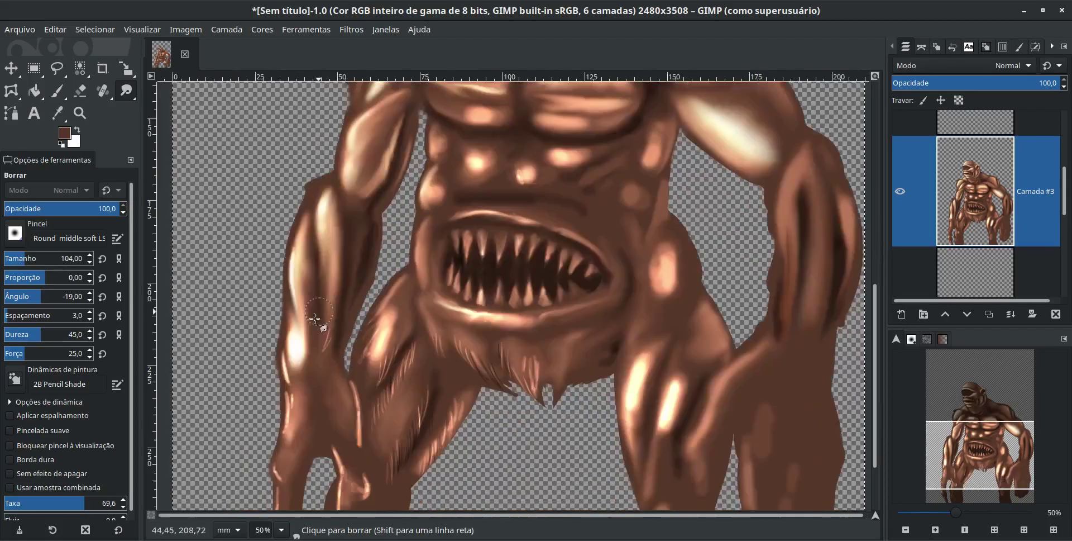
Step: Enlarge the smudge brush to 138 and blend the right leg and left thigh highlights
scroll(335, 363, "down", 4)
scroll(335, 363, "left", 2)
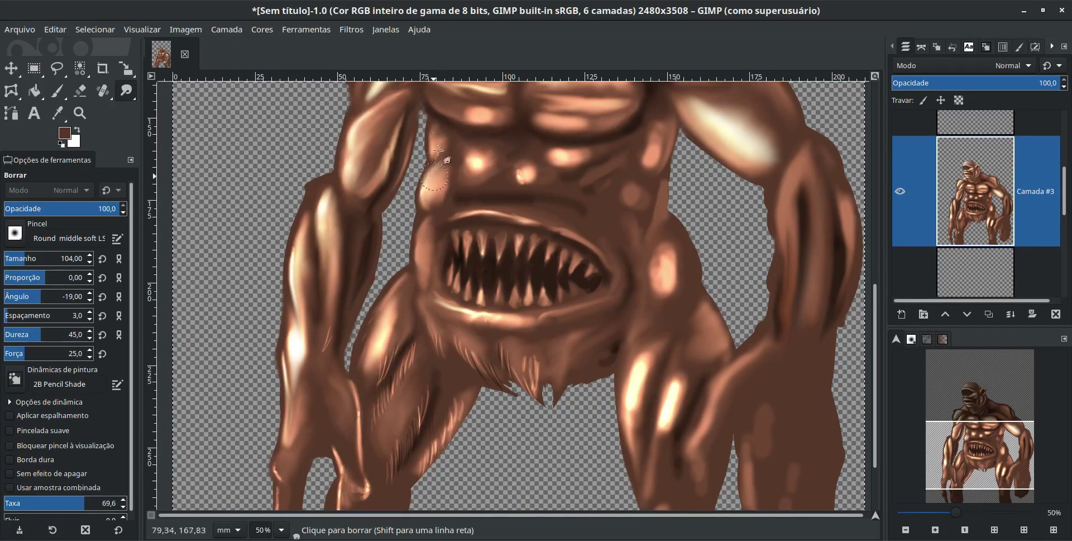
scroll(504, 290, "up", 4)
scroll(504, 290, "right", 1)
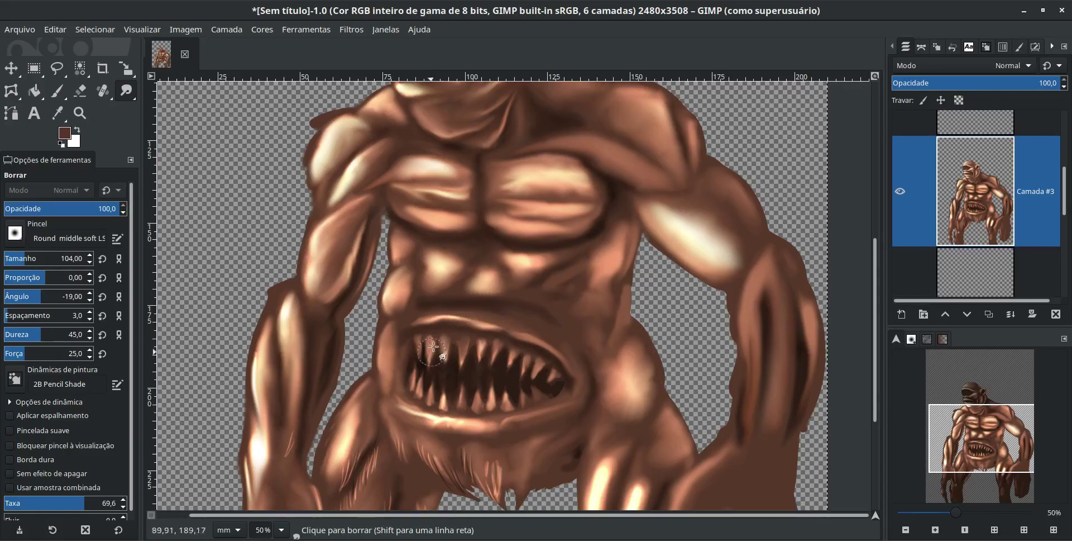
scroll(503, 330, "up", 4)
scroll(382, 268, "down", 4)
scroll(382, 268, "left", 2)
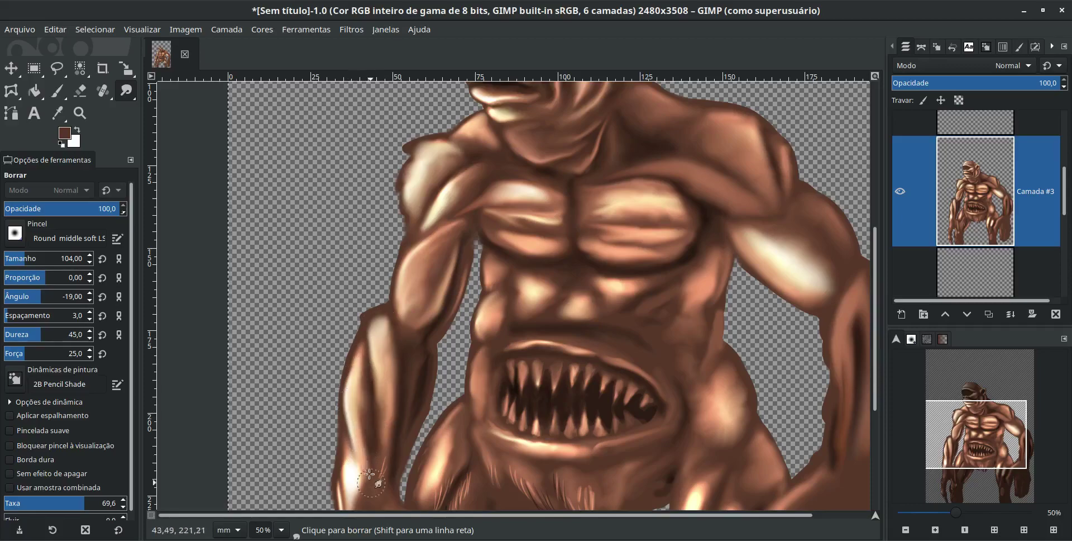
scroll(391, 391, "down", 3)
scroll(391, 391, "left", 1)
scroll(445, 465, "down", 3)
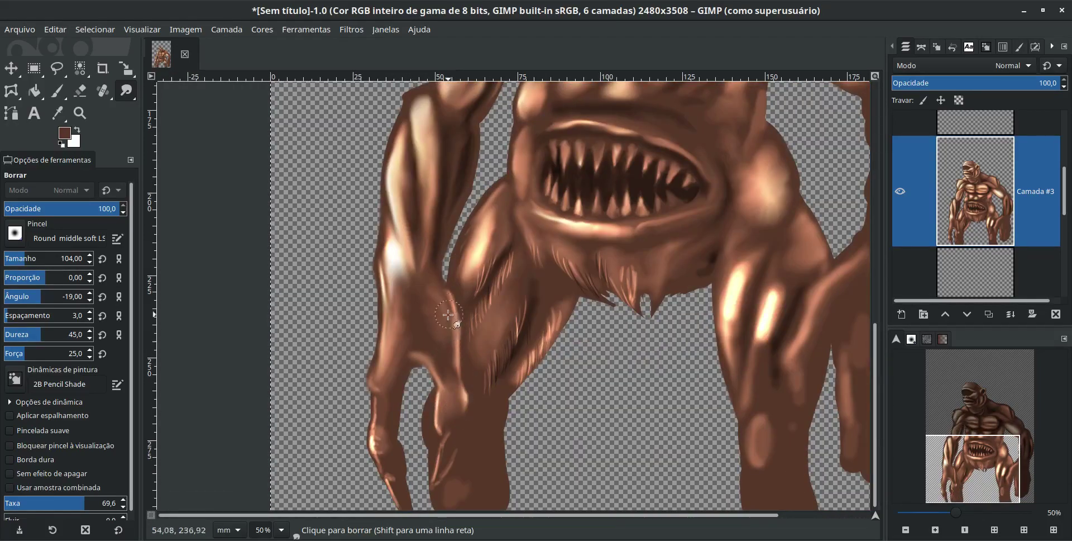
scroll(400, 383, "down", 2)
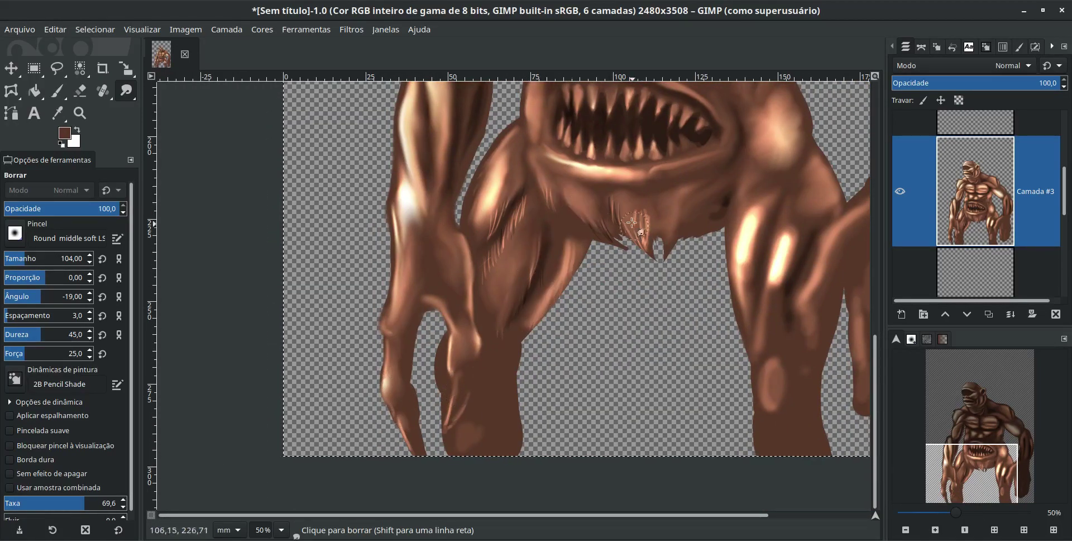
scroll(614, 307, "up", 3)
scroll(615, 308, "right", 1)
key("bracketright")
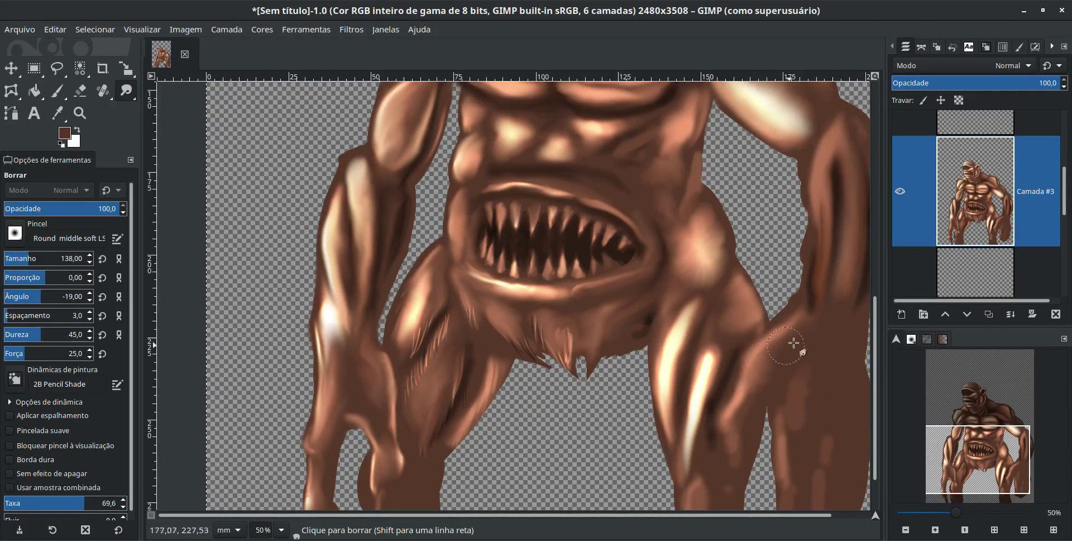
scroll(693, 436, "down", 4)
scroll(684, 394, "up", 9)
scroll(602, 333, "up", 7)
scroll(601, 332, "left", 1)
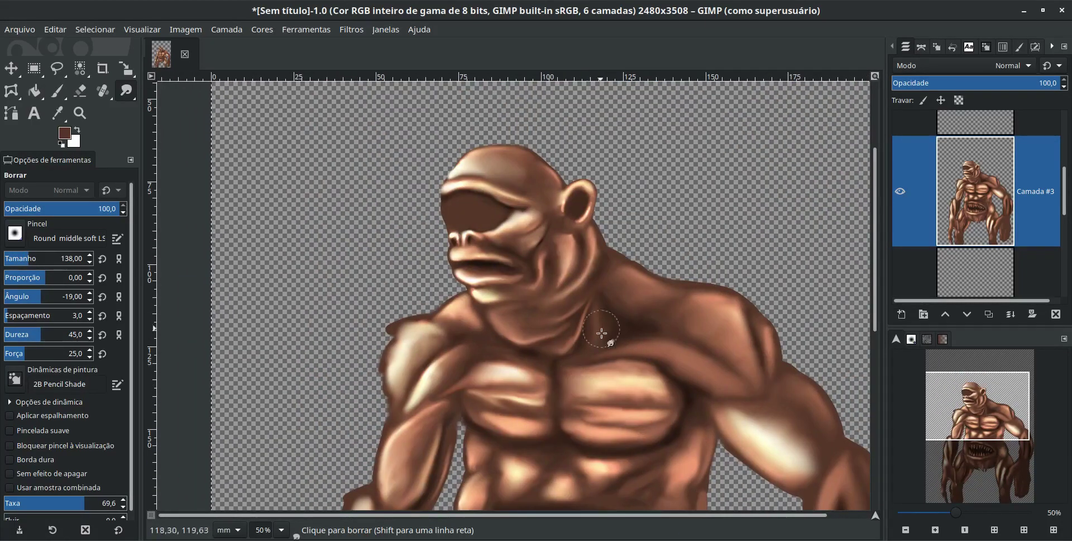
scroll(708, 311, "down", 8)
scroll(708, 311, "right", 3)
mouse_move(581, 335)
left_mouse_down()
mouse_move(642, 279)
mouse_move(622, 280)
mouse_move(592, 245)
mouse_move(595, 257)
mouse_move(630, 230)
left_mouse_up()
mouse_move(336, 279)
left_mouse_down()
mouse_move(316, 274)
mouse_move(323, 254)
mouse_move(475, 291)
mouse_move(398, 233)
mouse_move(541, 151)
left_mouse_up()
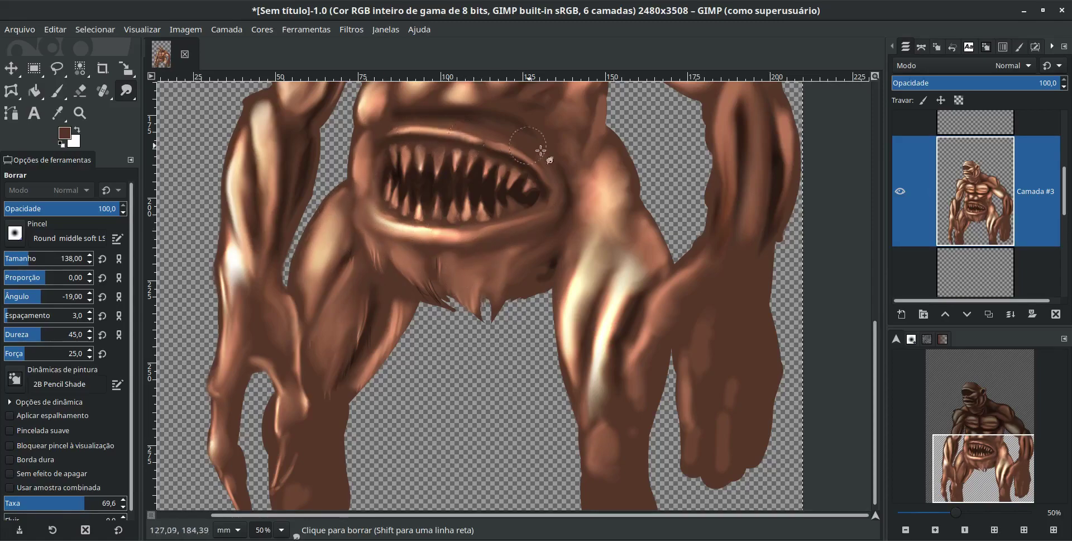
scroll(589, 388, "up", 8)
Step: Paint the eye socket dark grey (3e3e3e) with the Paintbrush
scroll(603, 414, "up", 8)
key("p")
key("x")
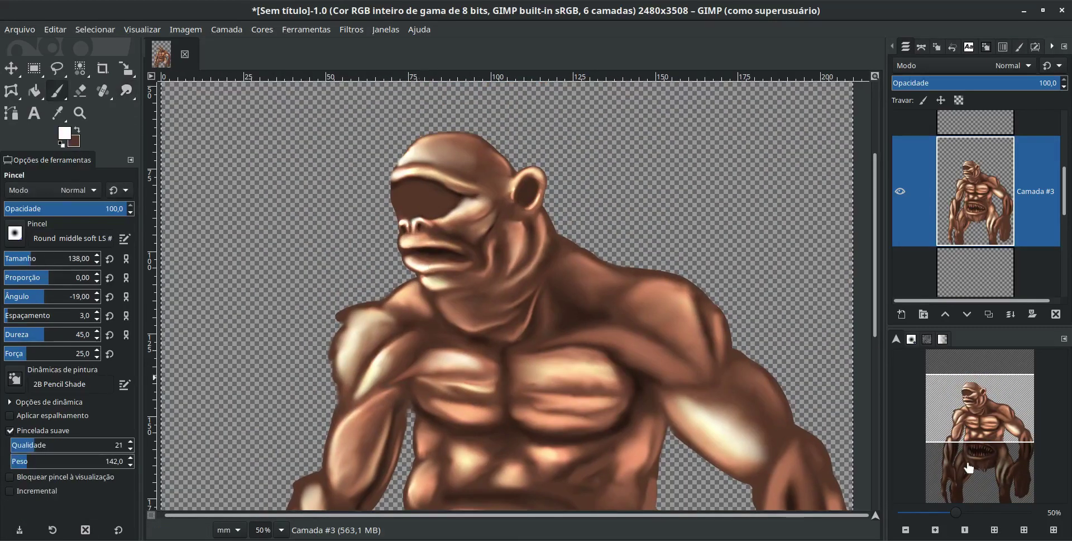
key("1")
left_click(64, 132)
left_click(366, 164, "ctrl")
left_click_drag(375, 215, 412, 210)
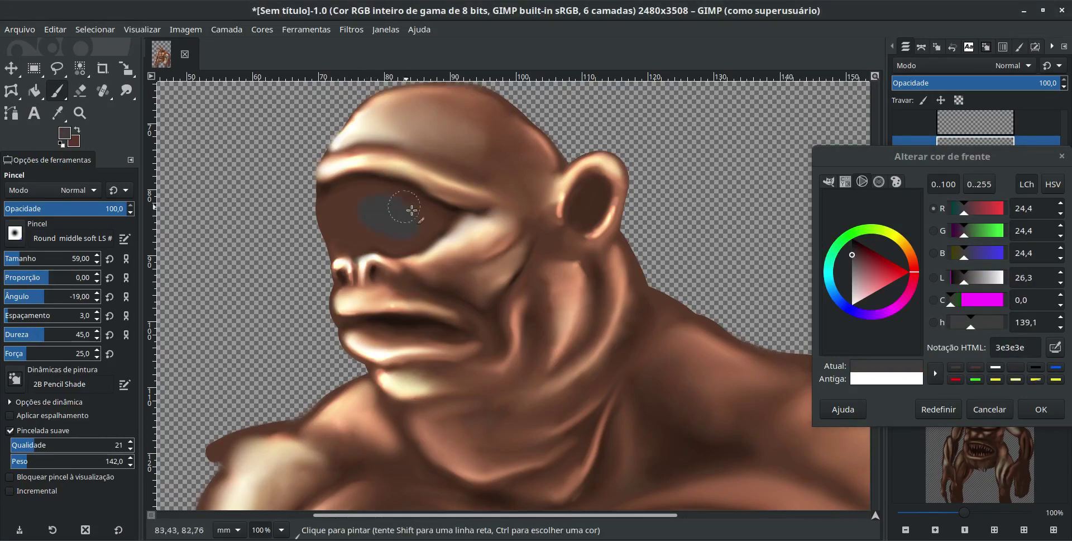
Step: Smudge the grey eye's edges and airbrush lighter grey on its left side
key("s")
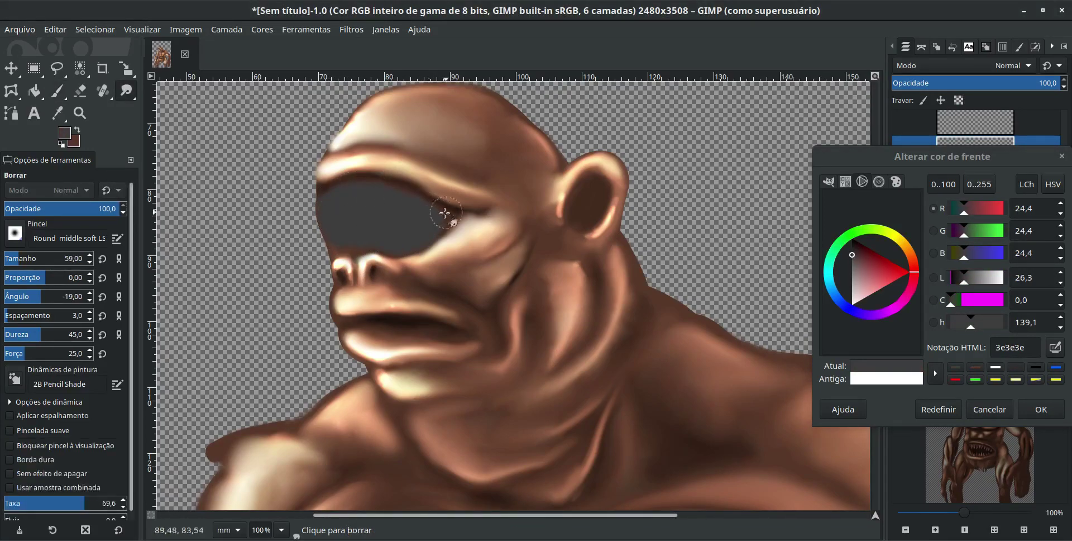
left_click_drag(335, 201, 335, 234)
key("a")
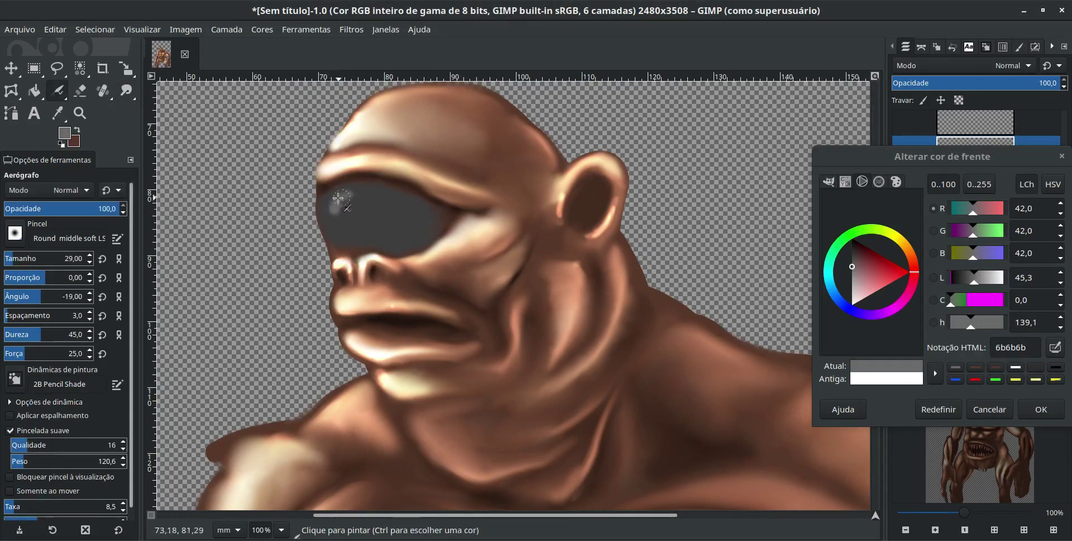
mouse_move(338, 196)
left_mouse_down()
mouse_move(341, 237)
mouse_move(341, 197)
left_mouse_up()
Step: Airbrush progressively lighter greys up to white, then set the Smudge brush to 64
left_click(334, 223, "ctrl")
mouse_move(341, 246)
left_mouse_down()
mouse_move(327, 193)
mouse_move(309, 206)
mouse_move(336, 194)
left_mouse_up()
left_click(335, 233, "ctrl")
left_click(414, 240, "ctrl")
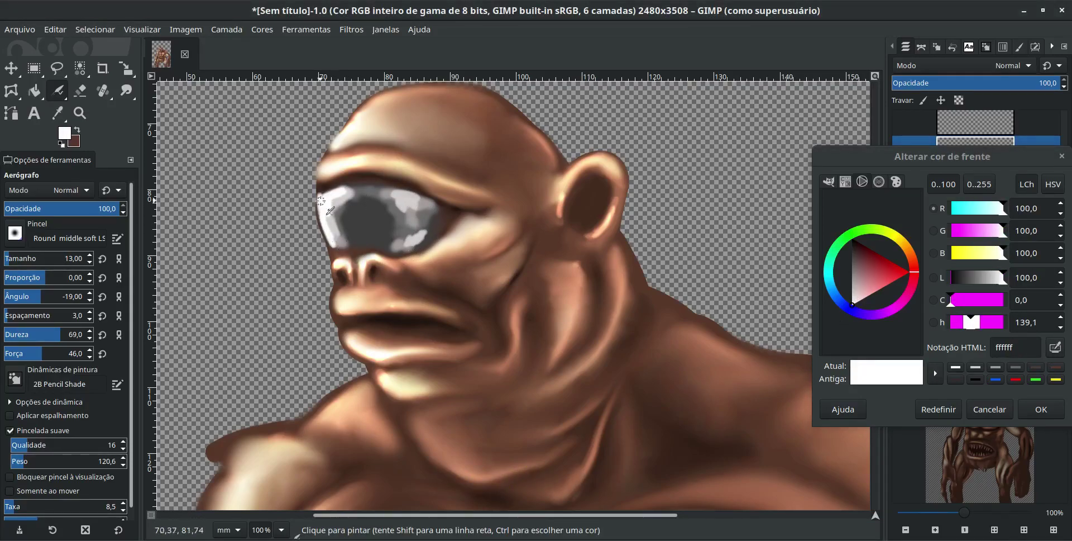
key("s")
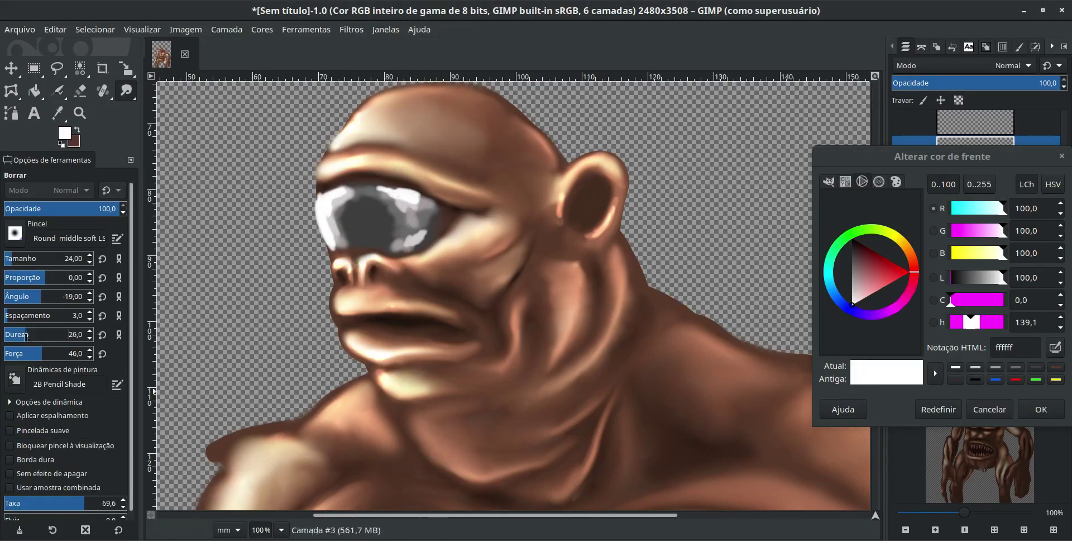
left_click(20, 252)
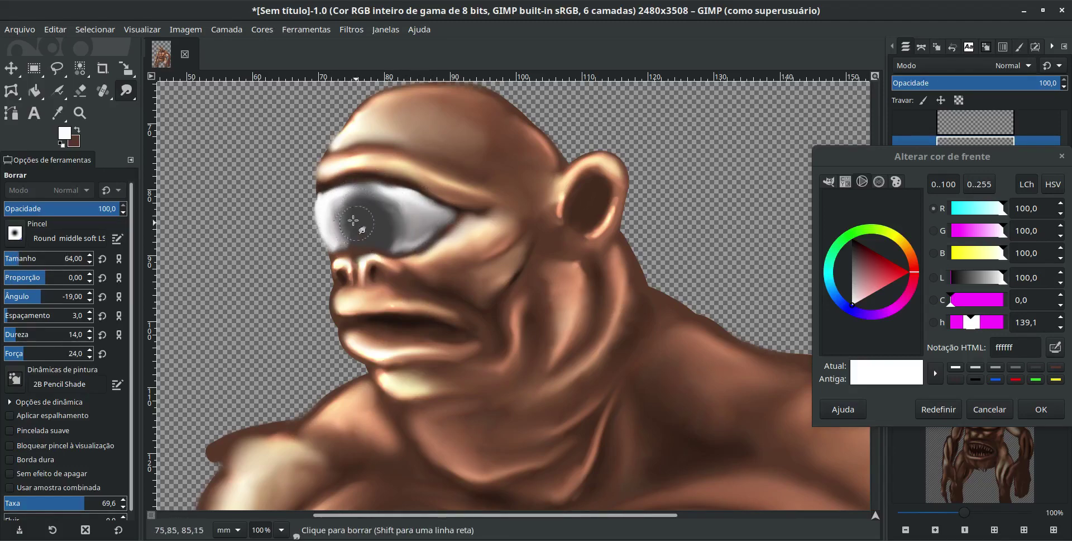
Step: Airbrush a light stroke along the eye's lower edge, then paint a large dark teal iris
key("a")
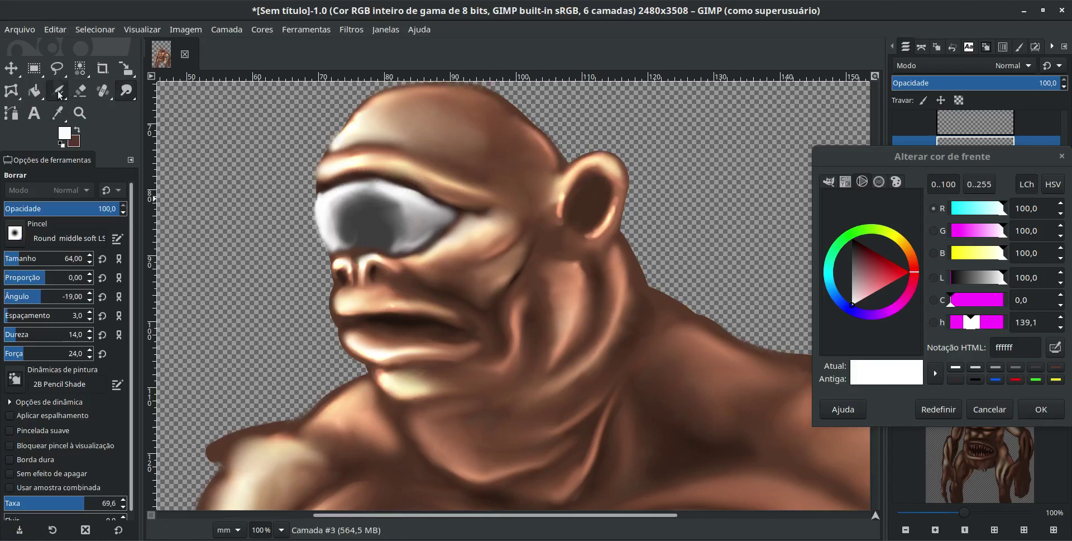
left_click(44, 352)
left_click_drag(418, 243, 444, 223)
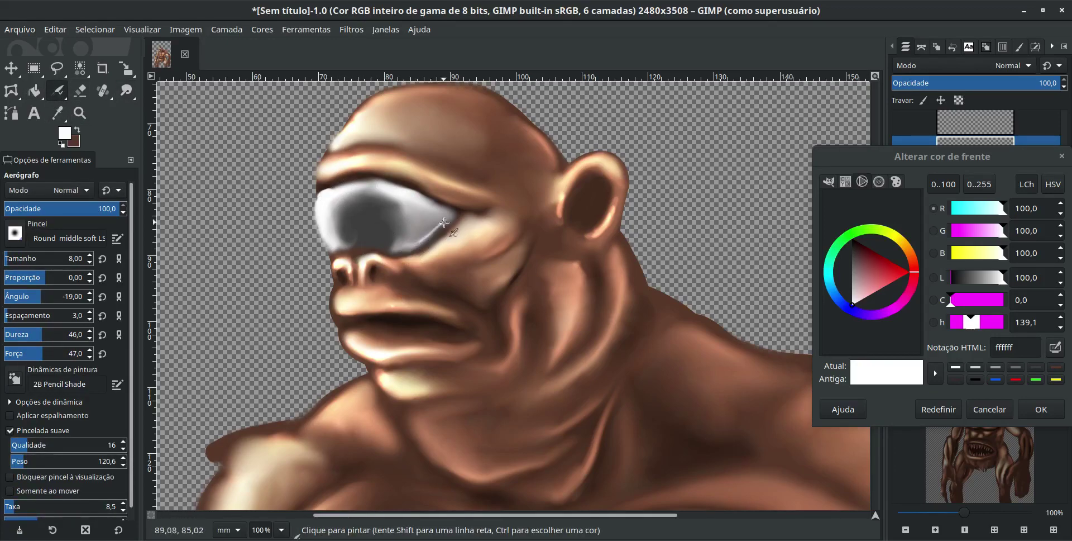
left_click(830, 274)
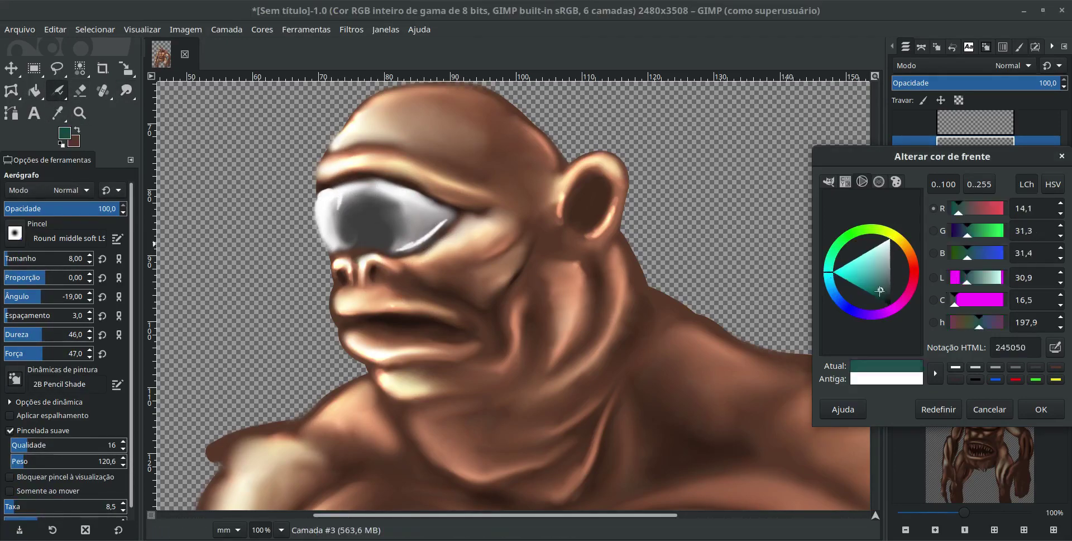
left_click(881, 296)
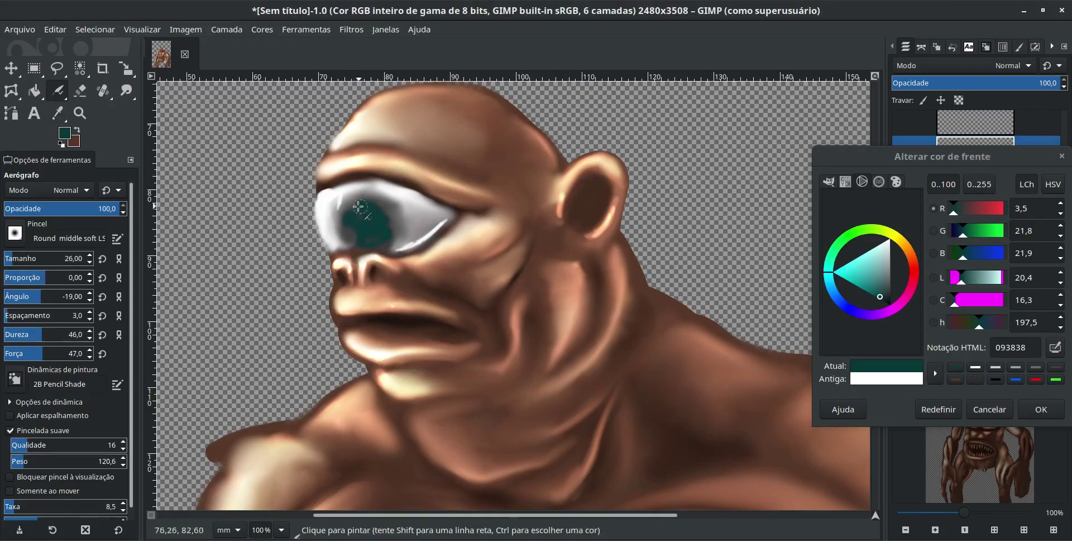
left_click_drag(359, 207, 368, 242)
Step: At 200% zoom with an 11-px airbrush, paint a dark pupil and radial streaks over the iris
left_click(370, 223, "ctrl")
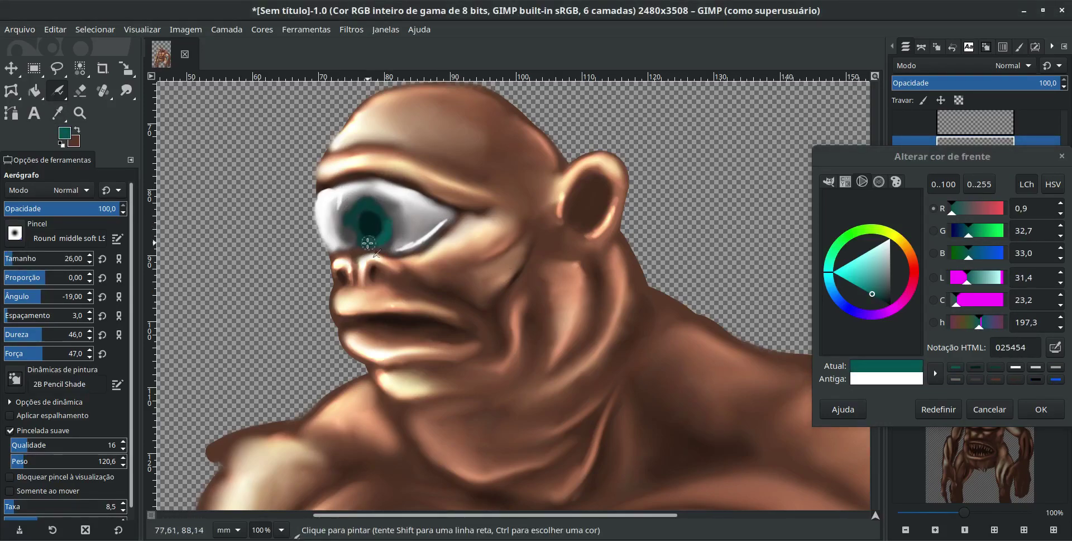
left_click(9, 258)
key("2")
scroll(502, 378, "up", 3)
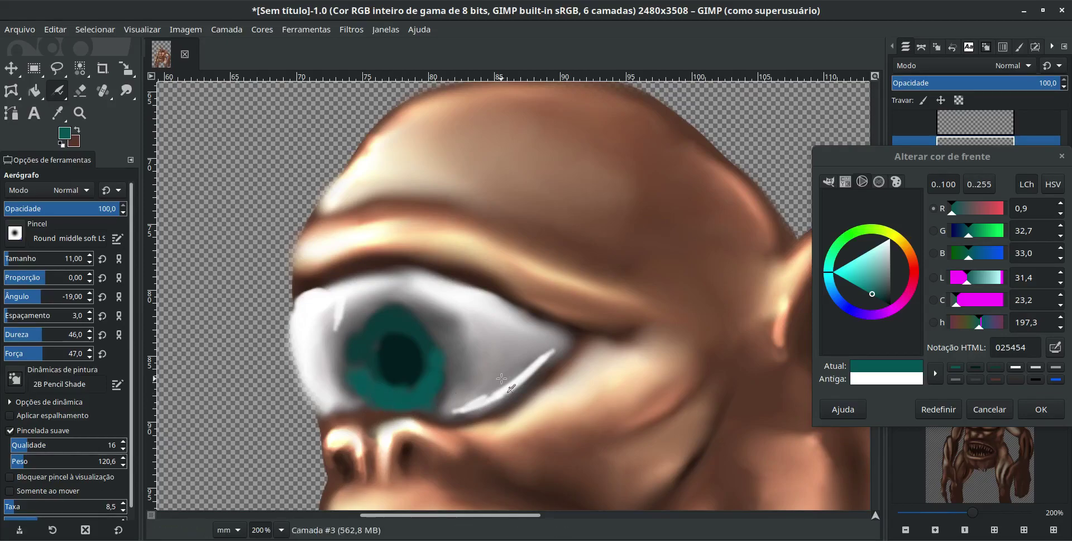
left_click(368, 395, "ctrl")
left_click(430, 396, "ctrl")
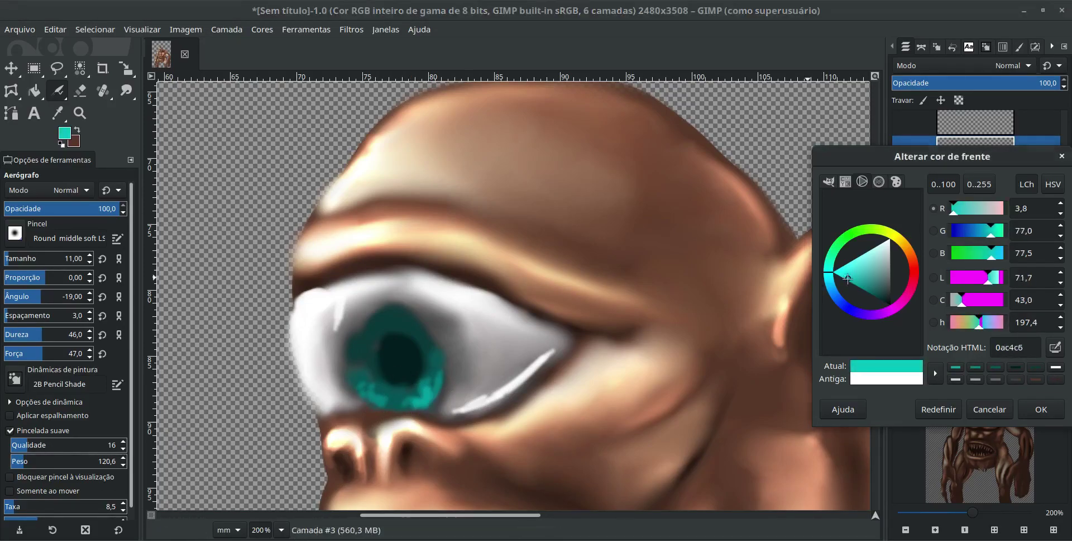
left_click(398, 357, "ctrl")
left_click_drag(400, 306, 371, 365)
Step: Set up Dodge/Burn in Burn mode with a size 6 brush, framing the iris and mouth
key("shift+d")
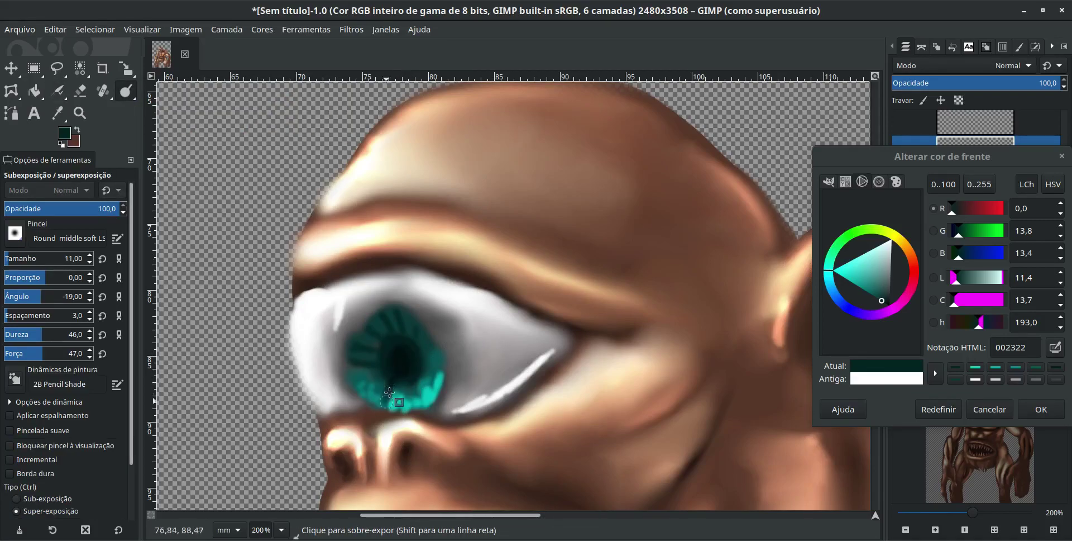
scroll(88, 263, "down", 4)
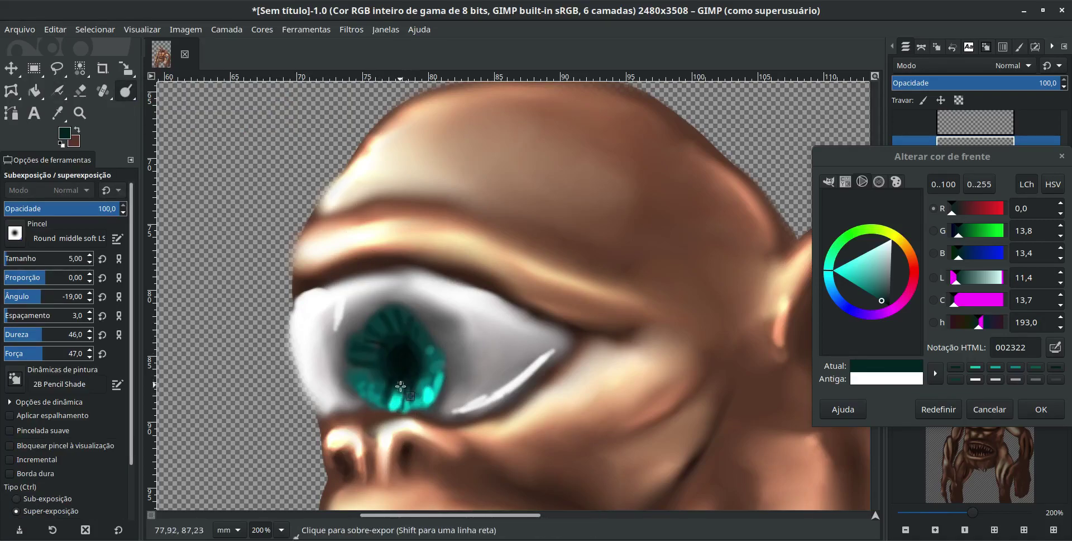
key("ctrl")
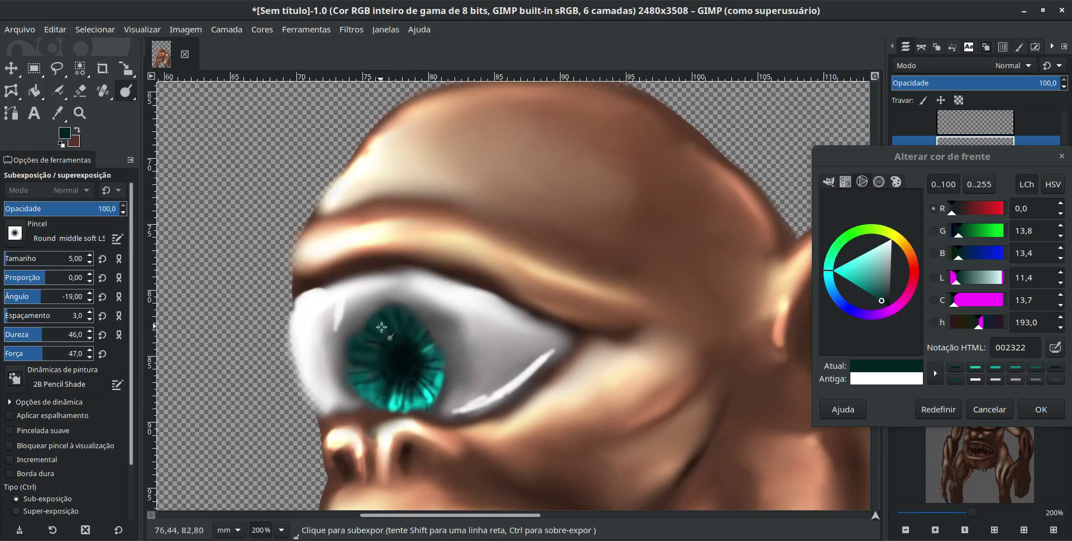
scroll(451, 364, "down", 3)
scroll(423, 387, "right", 1)
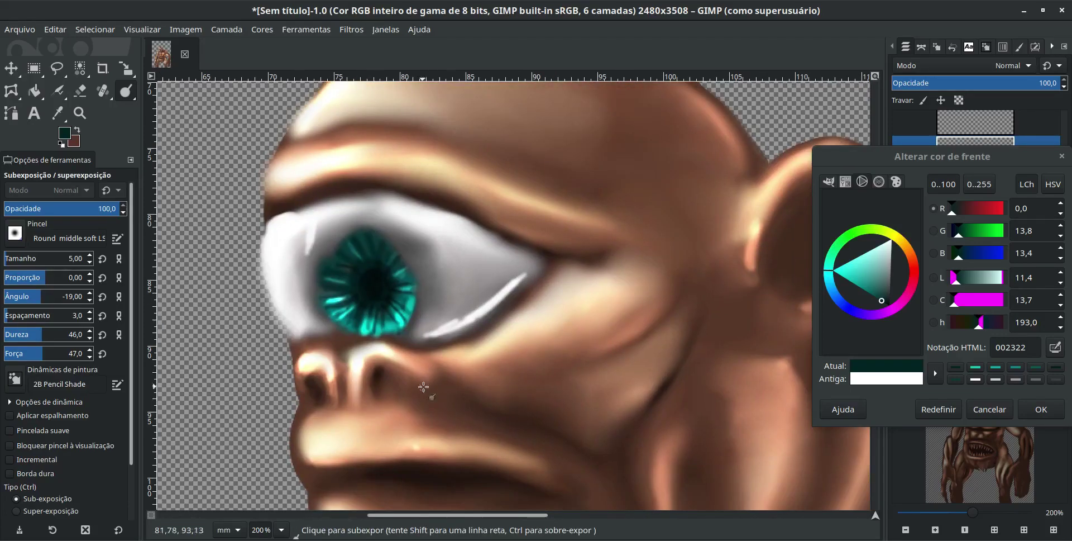
key("bracketright")
key("bracketright")
key("bracketright")
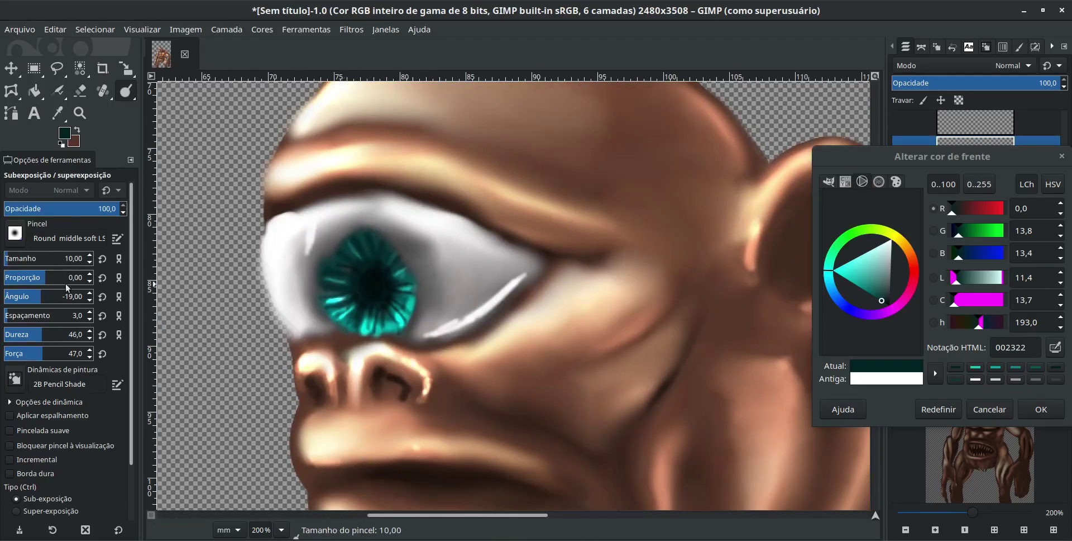
key("bracketleft")
key("bracketleft")
key("bracketleft")
scroll(313, 489, "down", 4)
Step: Dodge the teeth along the upper lip and the wrinkle lines on the lower lip
key("ctrl")
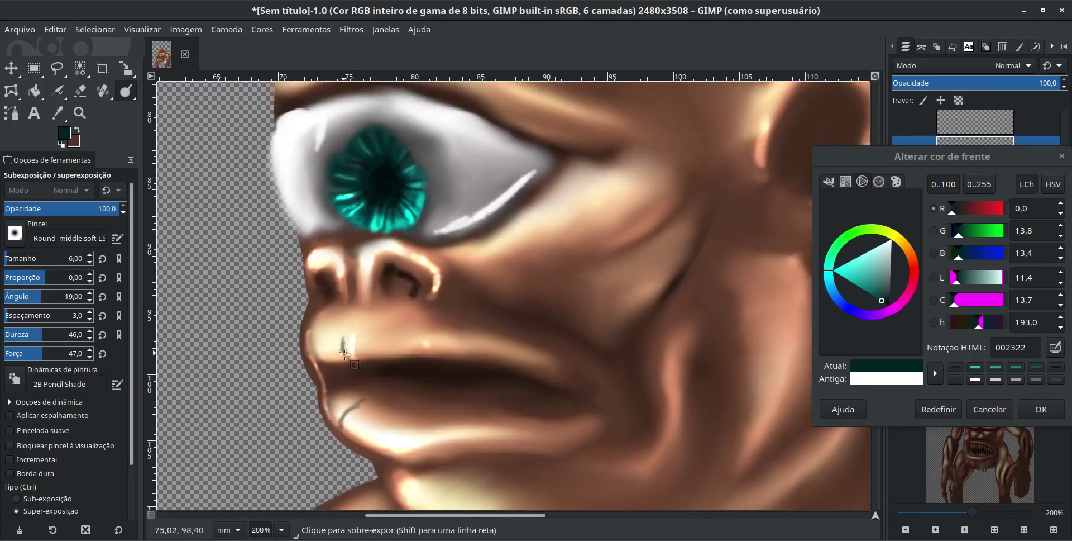
left_click_drag(409, 339, 406, 356)
left_click_drag(351, 335, 348, 352)
left_click_drag(327, 335, 324, 351)
mouse_move(360, 398)
left_mouse_down()
mouse_move(347, 416)
mouse_move(400, 452)
left_mouse_up()
left_click_drag(385, 418, 376, 445)
mouse_move(462, 417)
left_mouse_down()
mouse_move(466, 455)
mouse_move(434, 455)
left_mouse_up()
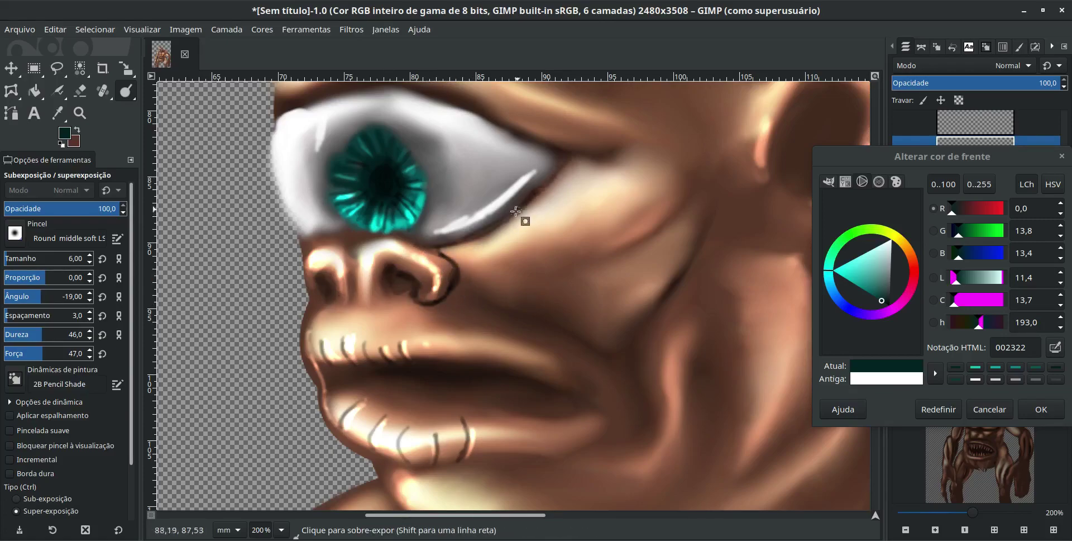
Step: Smudge at rate 82.1, size 24, hardness 26 to blend the eyelid crease and eye white edges
key("s")
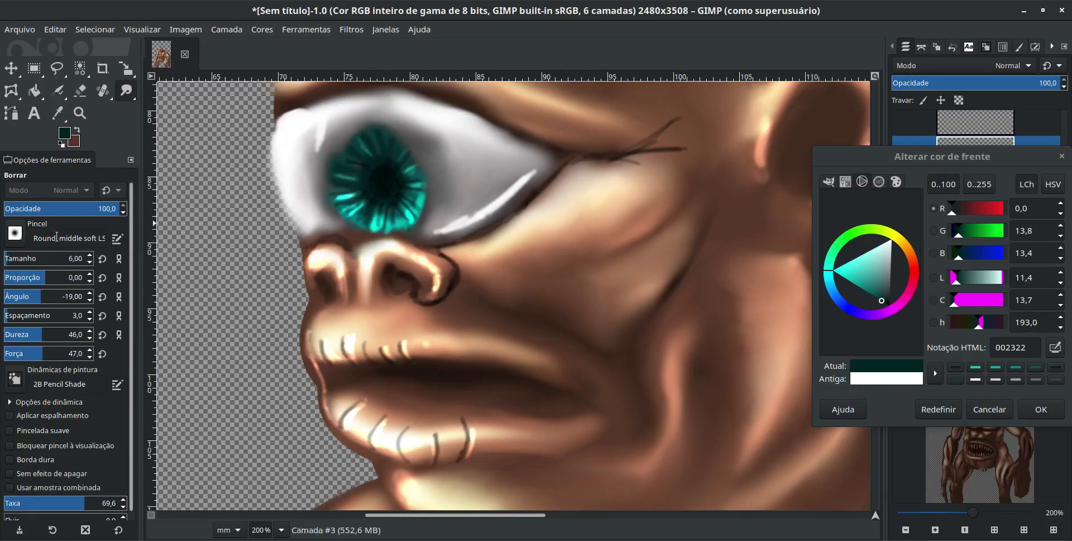
left_click_drag(503, 190, 494, 211)
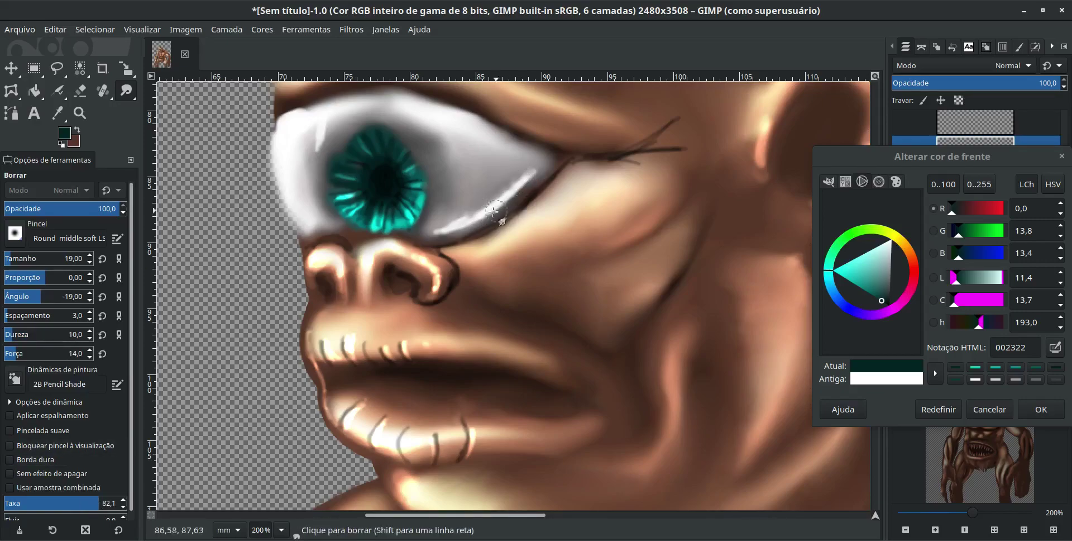
key("bracketright")
key("bracketright")
key("bracketright")
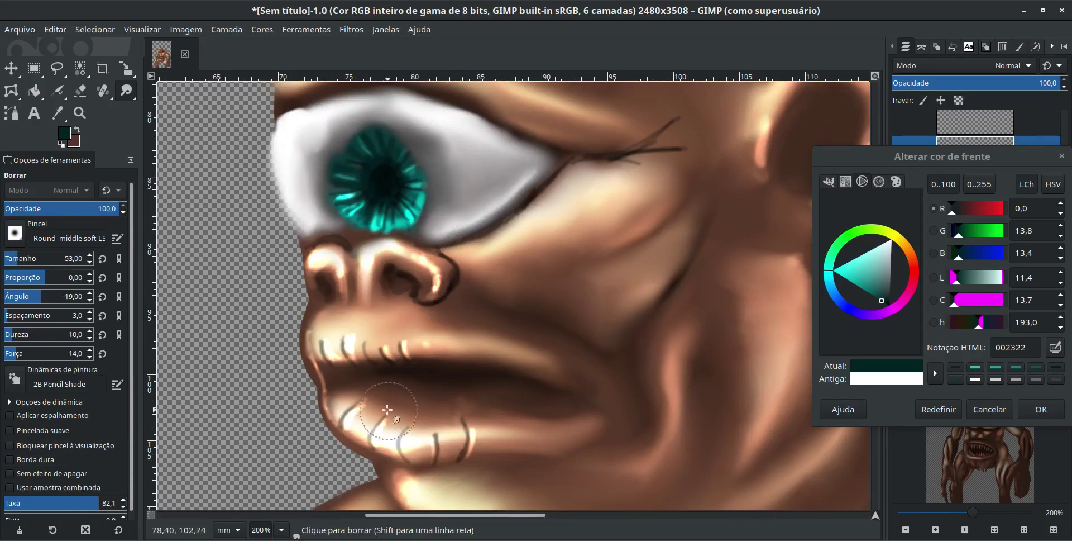
key("bracketleft")
key("bracketleft")
key("bracketleft")
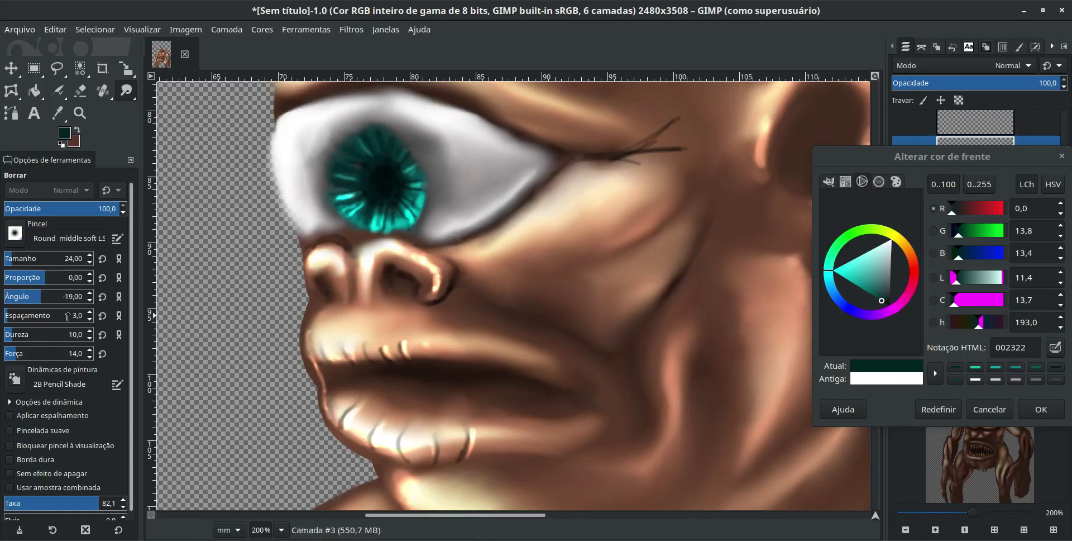
key("braceright")
left_click_drag(453, 122, 378, 102)
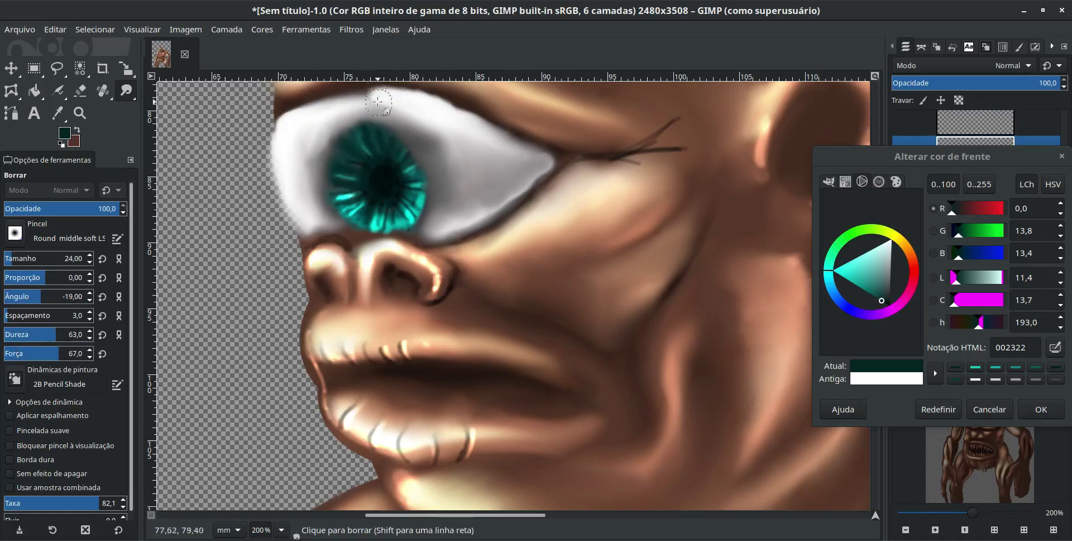
left_click_drag(652, 141, 665, 129)
key("braceleft")
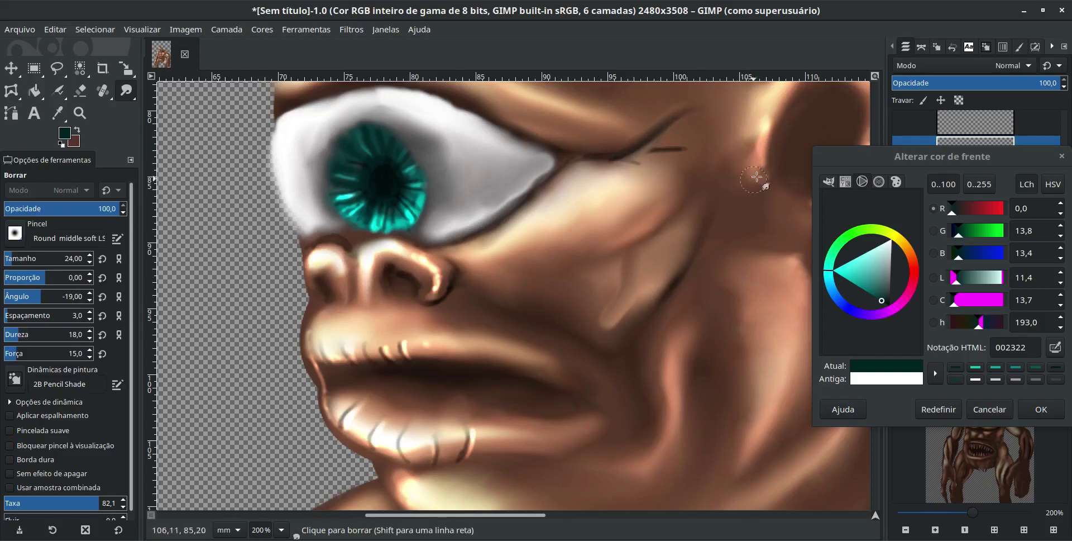
key("braceright")
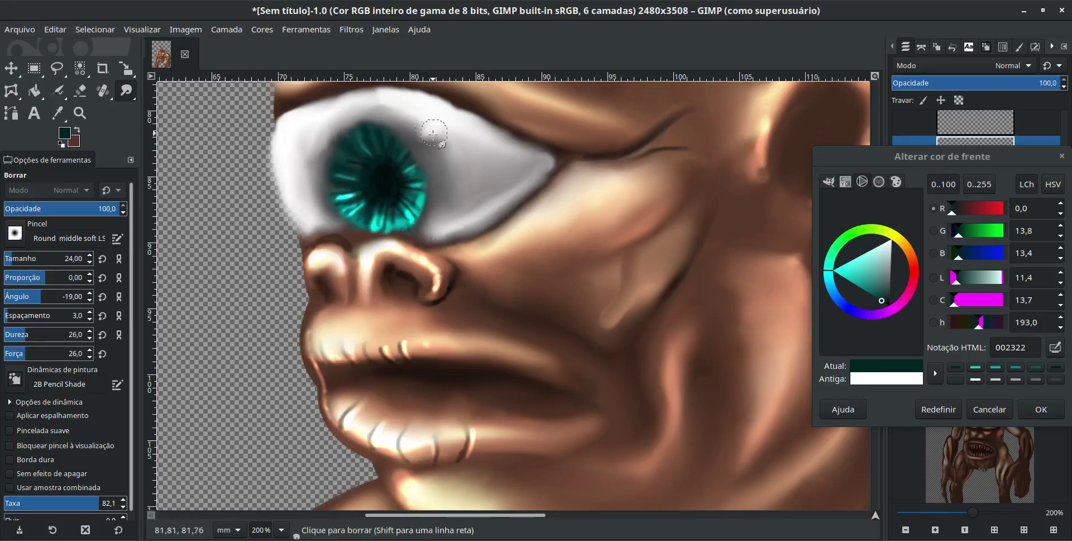
left_click_drag(433, 134, 443, 143)
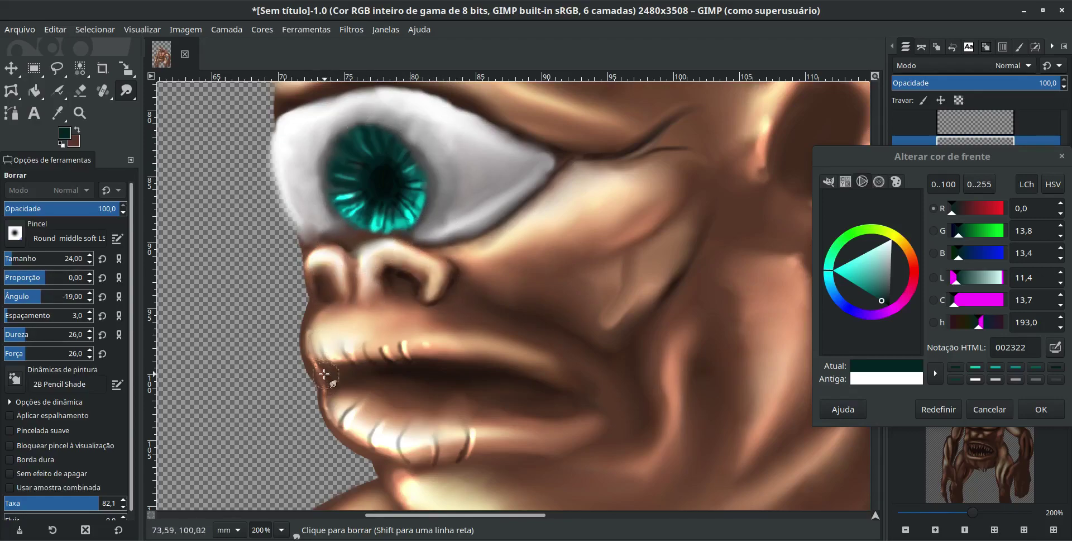
Step: Enlarge the smudge brush to 67, reposition the view, and use By Color Select
key("bracketright")
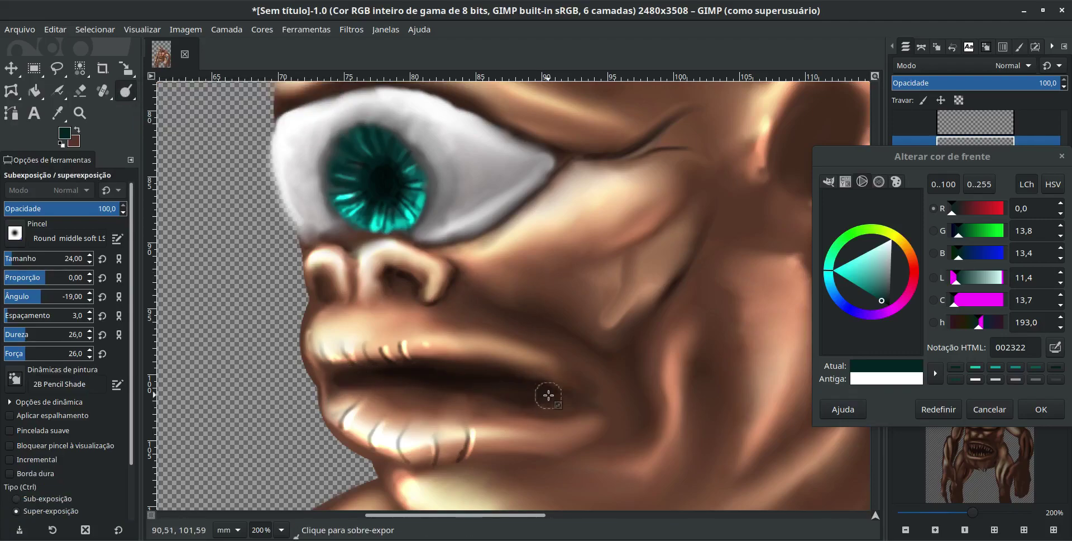
scroll(562, 168, "up", 5)
scroll(383, 211, "up", 2)
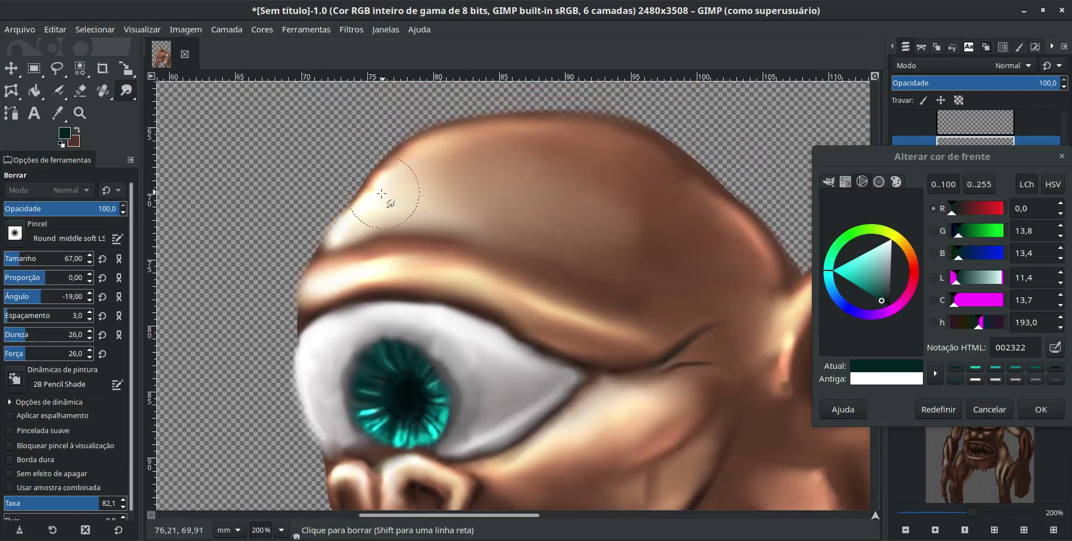
scroll(371, 192, "down", 4)
scroll(549, 231, "right", 3)
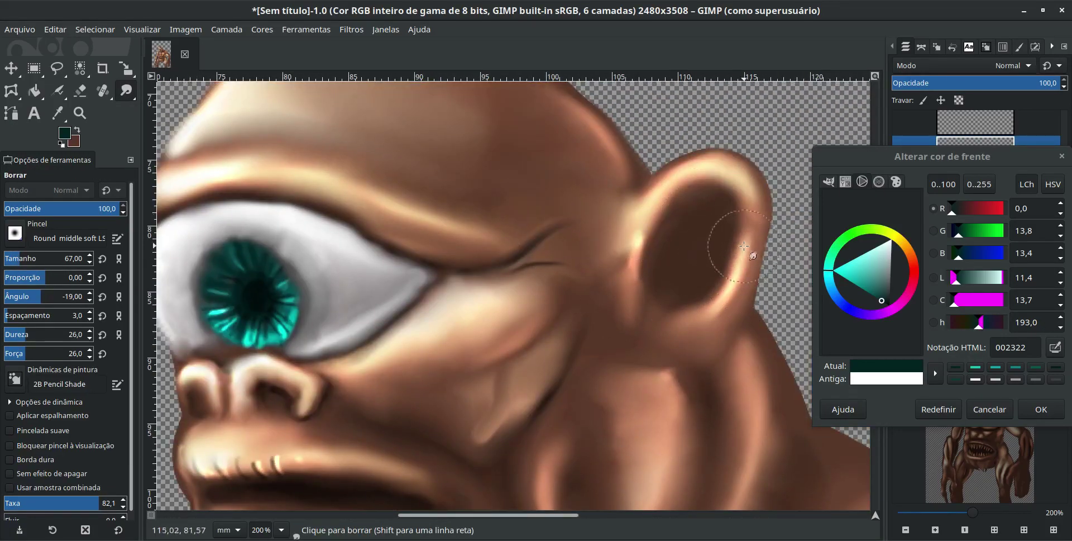
key("shift+o")
left_click_drag(125, 91, 158, 128)
Step: Return to Smudge and enlarge the brush to 164 while repositioning the view
key("s")
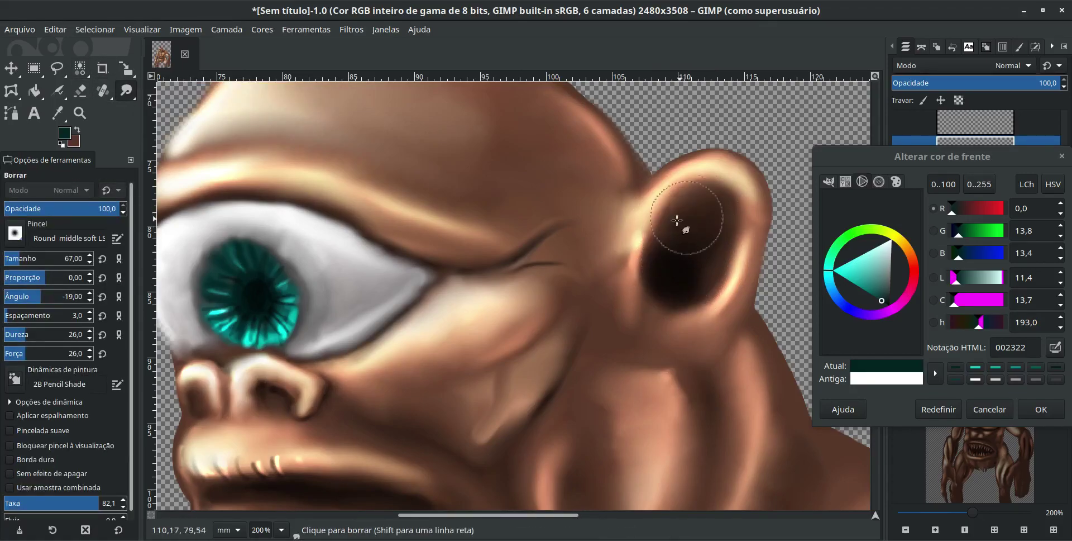
scroll(682, 222, "down", 5)
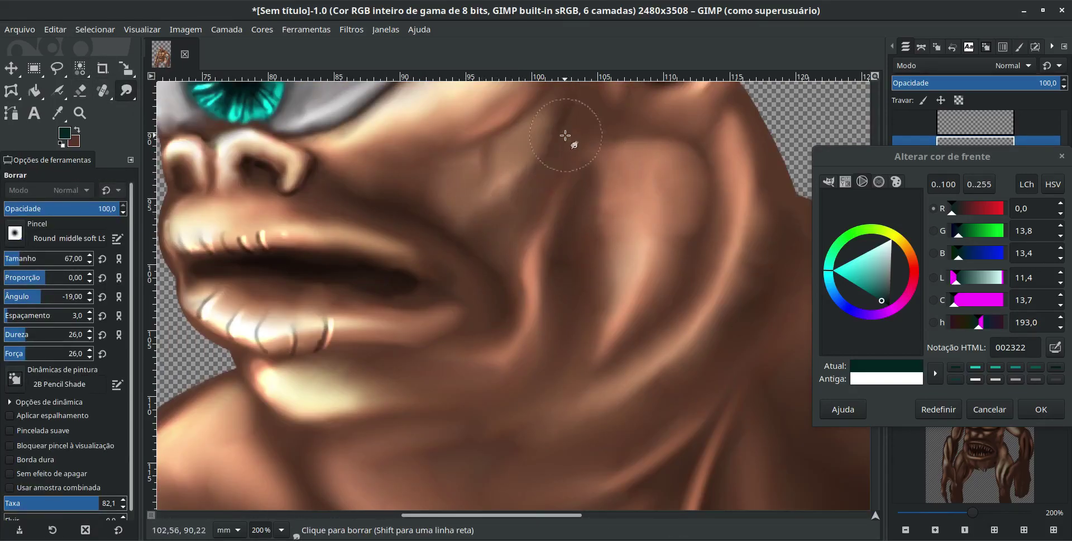
scroll(570, 139, "up", 3)
scroll(570, 139, "left", 4)
scroll(527, 322, "right", 4)
scroll(569, 240, "down", 3)
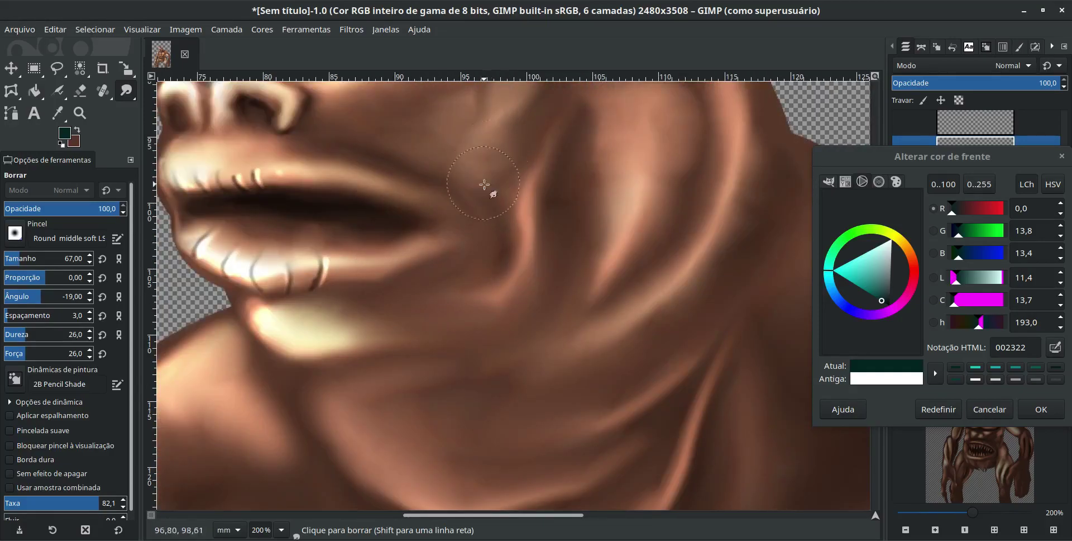
scroll(486, 160, "down", 5)
scroll(486, 160, "left", 4)
key("bracketright")
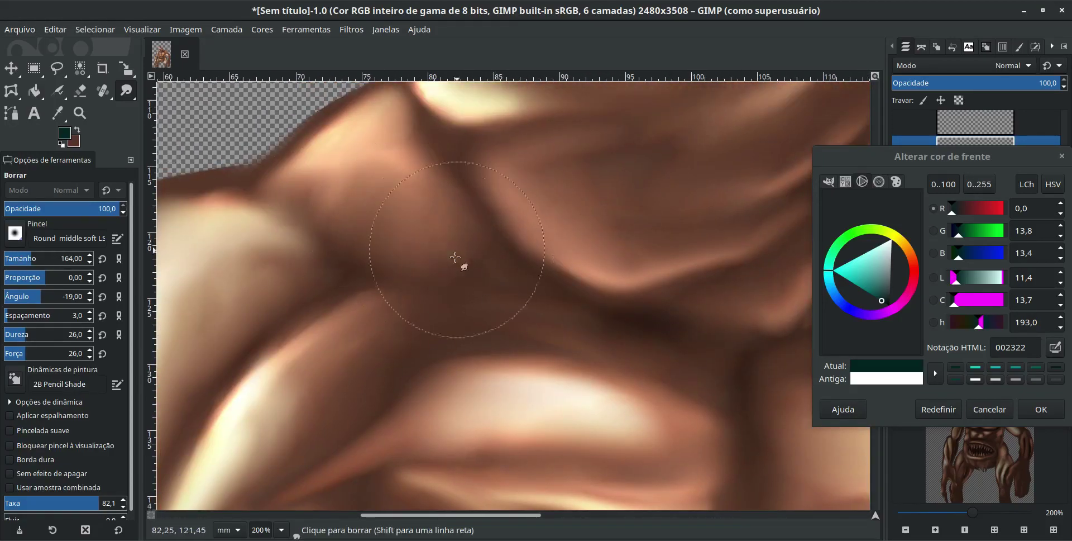
scroll(689, 168, "right", 10)
scroll(521, 330, "up", 3)
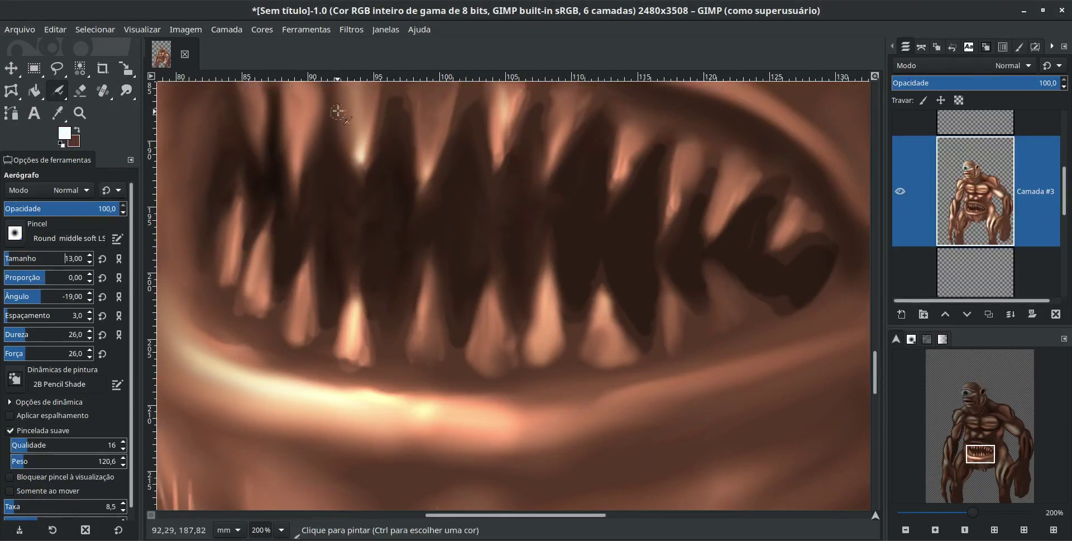
Step: Airbrush white highlights onto an upper tooth and several other teeth
left_click_drag(345, 91, 361, 143)
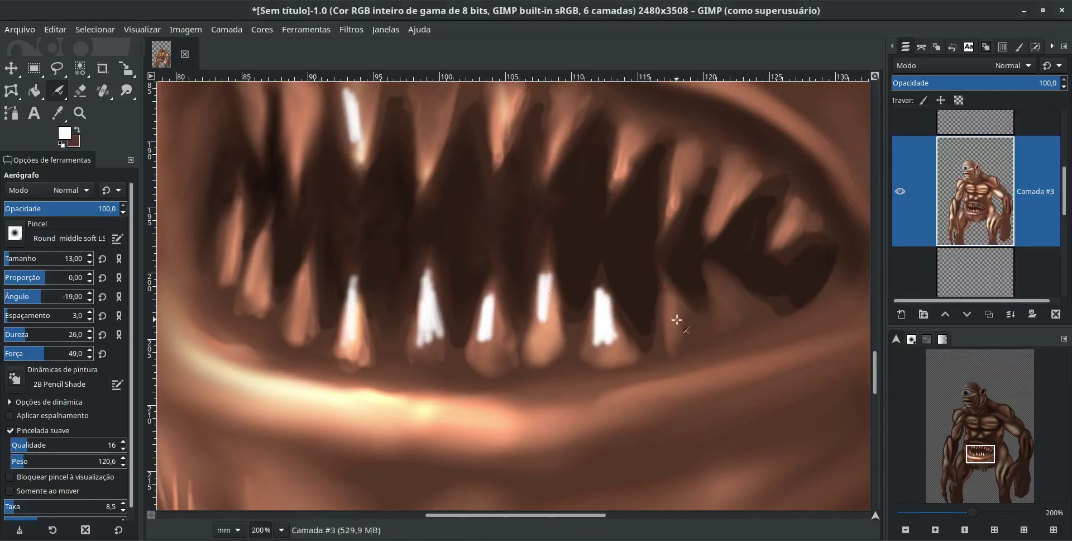
left_click_drag(670, 305, 674, 330)
left_click_drag(687, 166, 667, 215)
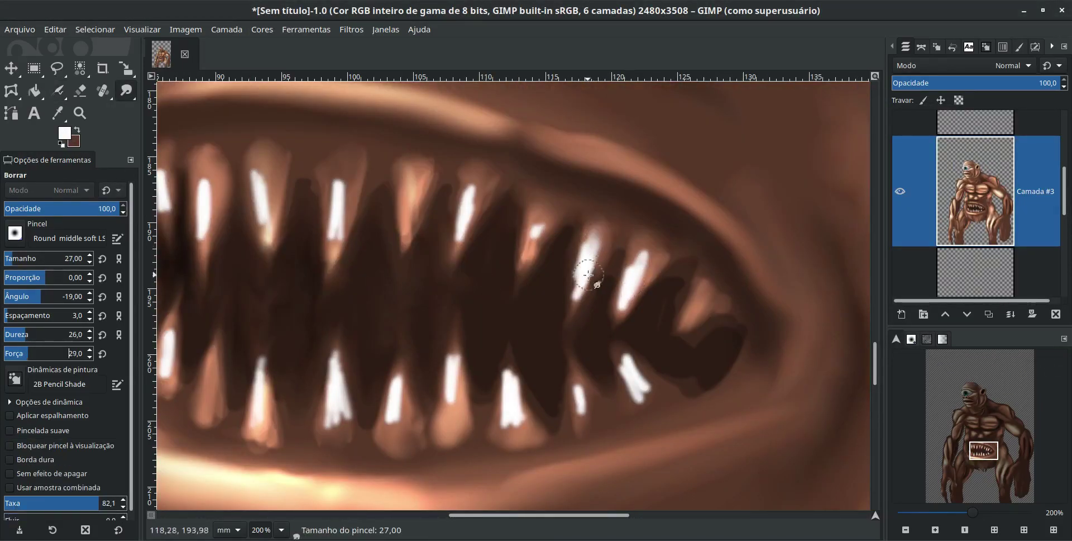
Step: Smudge the tooth highlights softly, then set smudge rate to 42.5 and force to 66
left_click_drag(638, 289, 647, 245)
left_click_drag(642, 394, 627, 369)
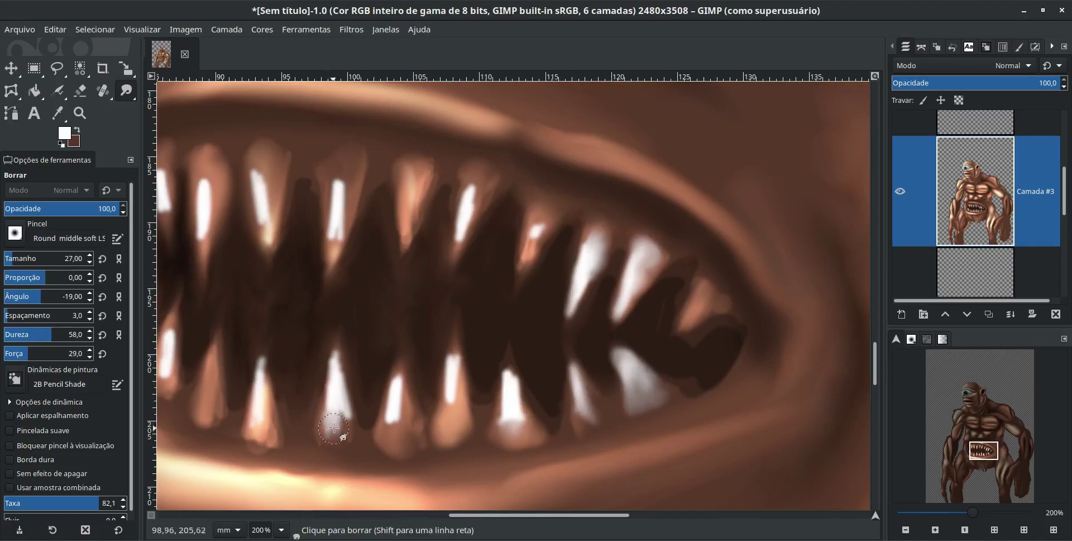
left_click_drag(336, 391, 338, 410)
left_click(54, 503)
left_click(58, 353)
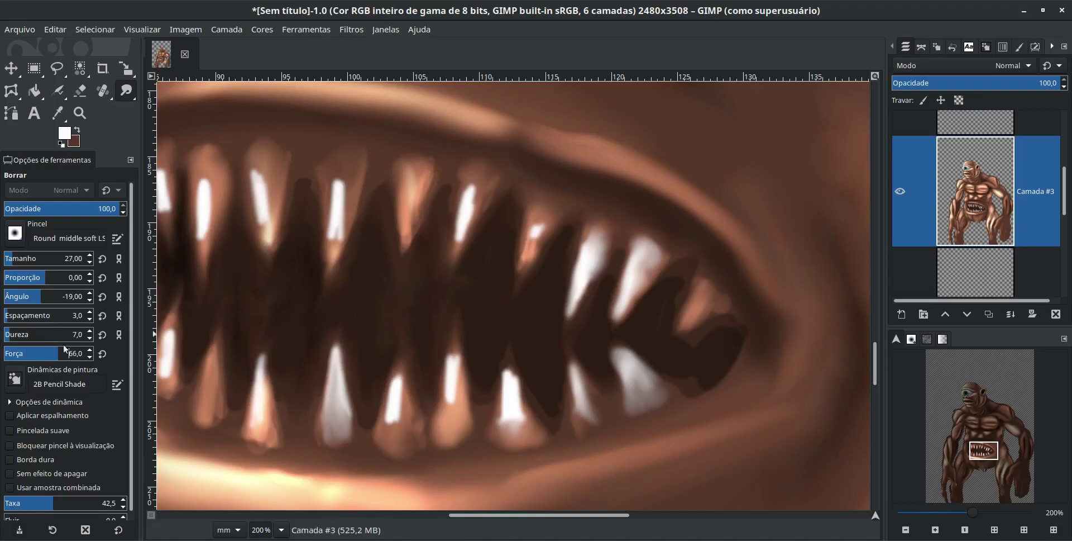
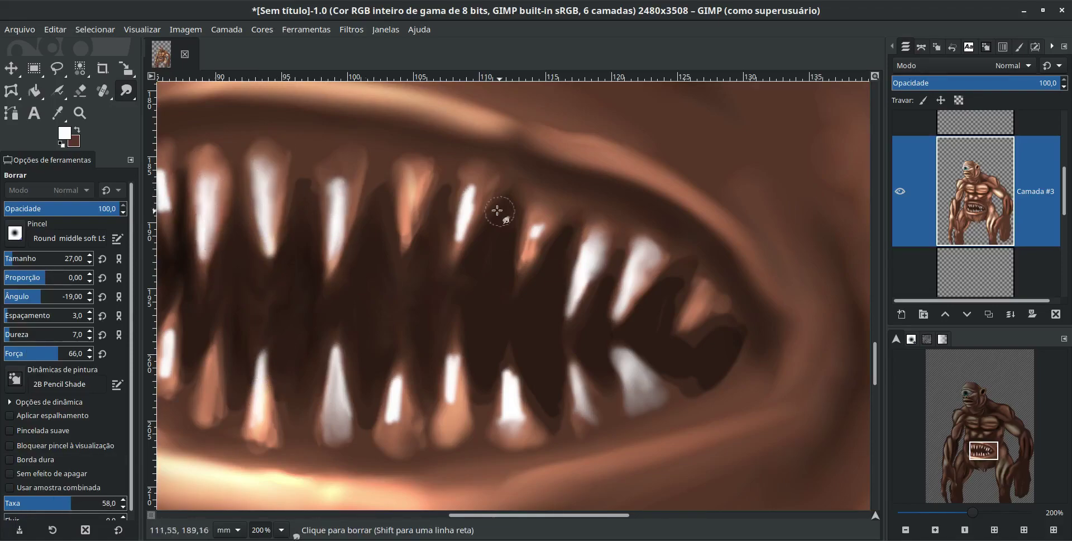
Step: Dodge and burn the teeth and lips of the belly mouth to shade them
key("shift+d")
scroll(498, 211, "up", 2)
scroll(498, 210, "left", 3)
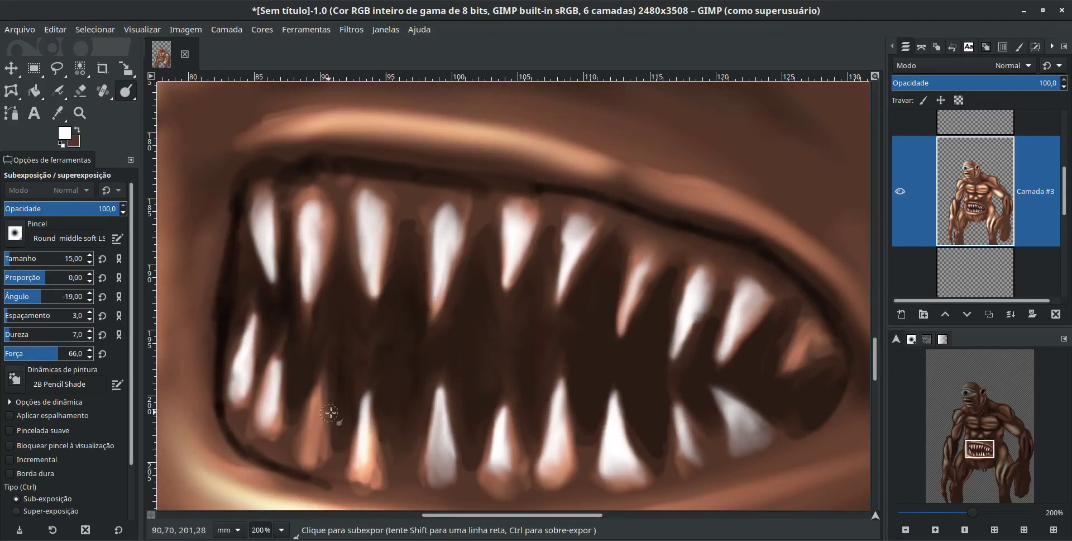
scroll(331, 412, "down", 5)
left_click_drag(330, 279, 826, 180)
scroll(756, 233, "up", 3)
Step: Smudge the mouth area with the brush enlarged to 58, then zoom out to the whole monster
key("s")
key("bracketright")
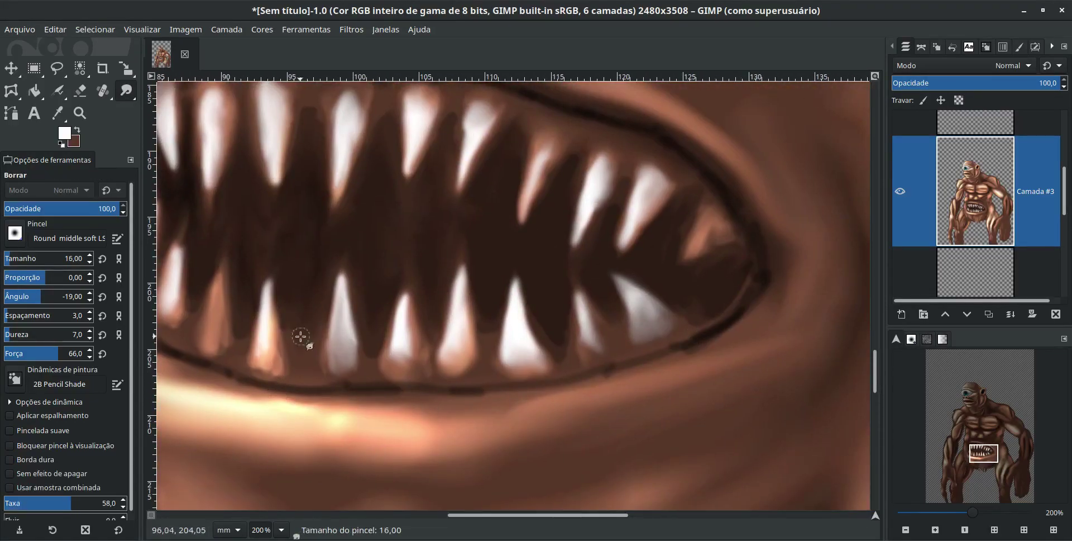
key("bracketright")
key("bracketright")
key("bracketright")
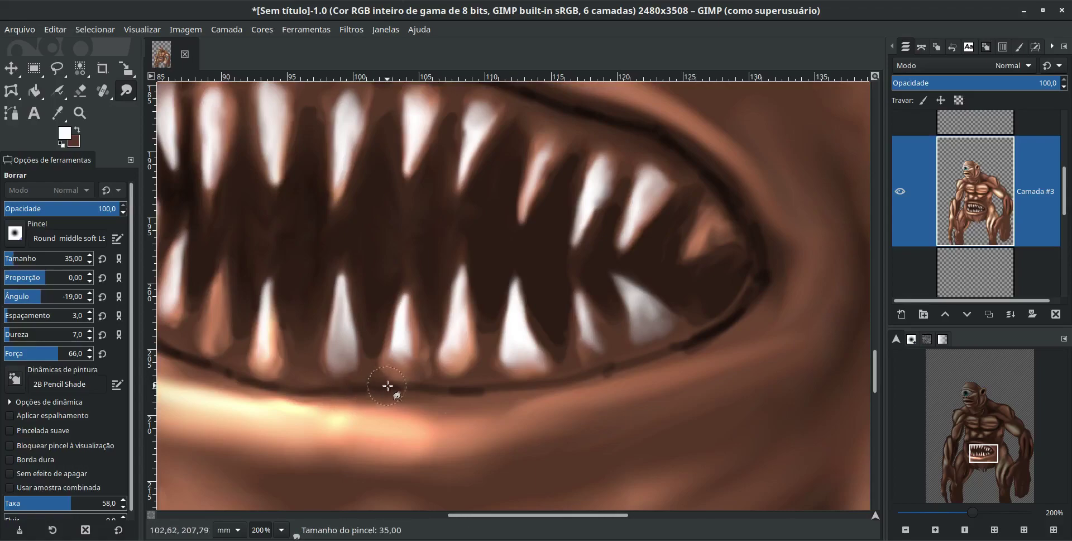
key("bracketright")
key("bracketright")
key("bracketright")
scroll(650, 184, "up", 3)
scroll(650, 184, "left", 4)
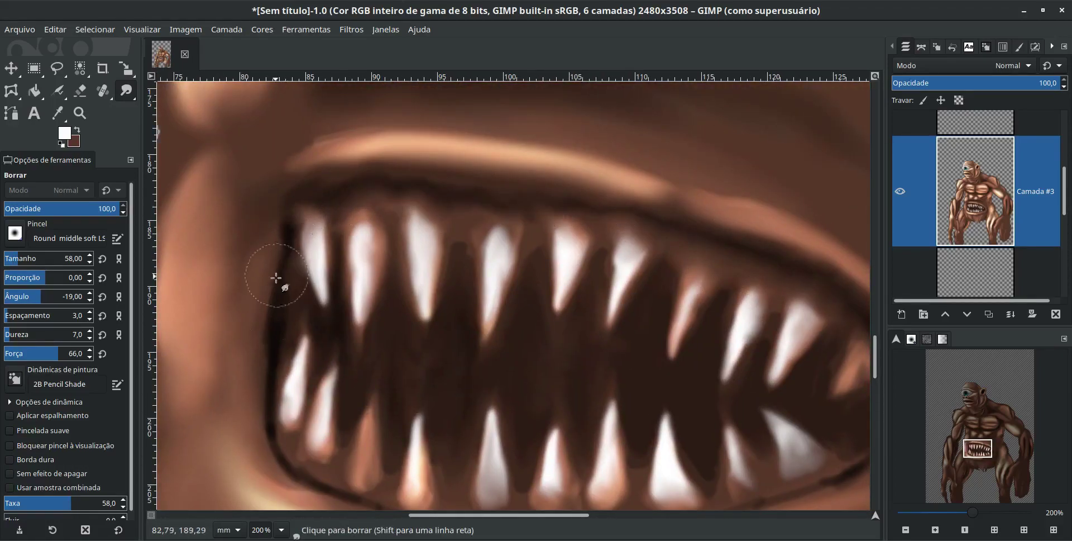
key("minus")
key("minus")
key("minus")
key("minus")
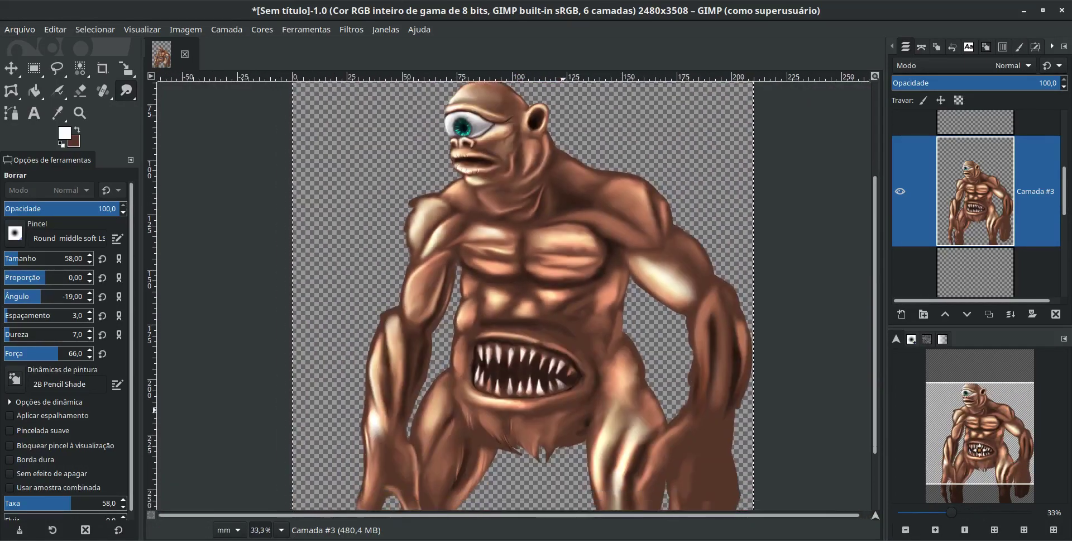
key("minus")
Step: Zoom in on the shoulder and dodge bright highlights across the shoulder and arm
key("z")
left_click_drag(601, 211, 658, 308)
key("shift+d")
left_click(492, 221)
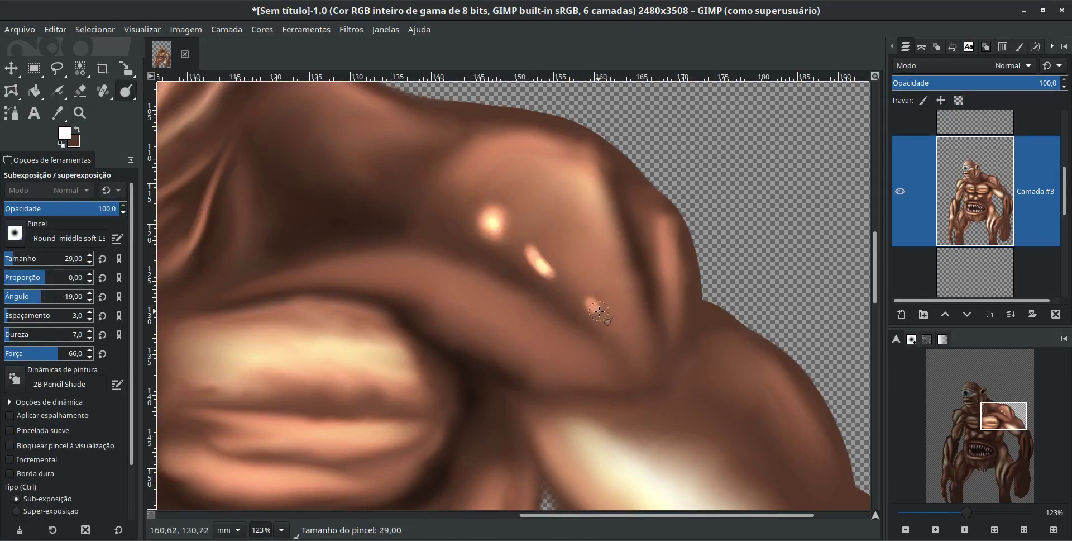
left_click_drag(394, 279, 425, 302)
left_click_drag(494, 352, 608, 386)
left_click_drag(723, 338, 804, 399)
left_click_drag(751, 422, 816, 492)
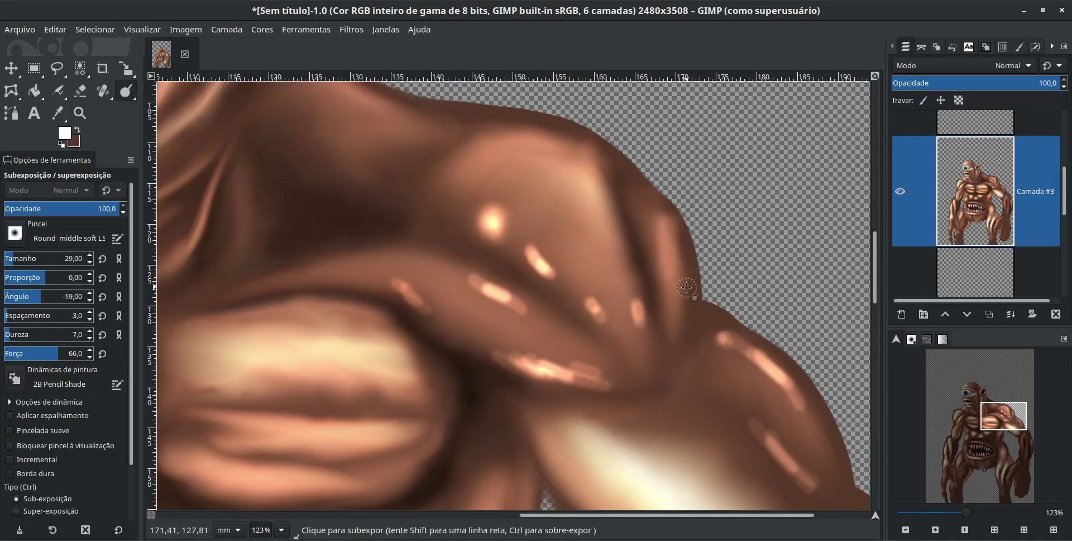
Step: At brush size 24, dodge further highlights including an arc along the arm
key("bracketleft")
key("bracketleft")
key("bracketleft")
mouse_move(673, 335)
left_mouse_down()
mouse_move(684, 254)
mouse_move(642, 187)
mouse_move(575, 173)
left_mouse_up()
scroll(642, 279, "down", 10)
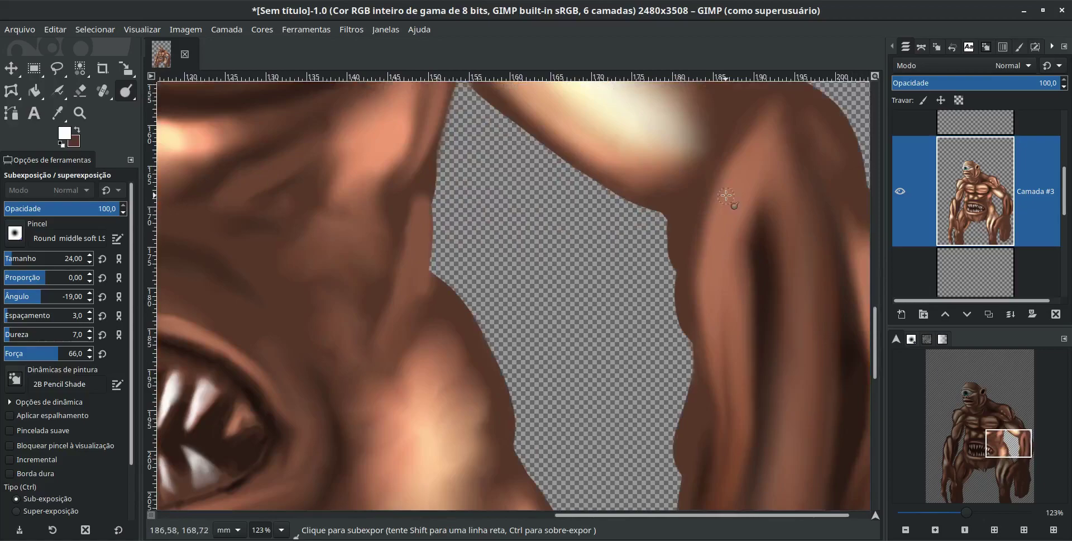
mouse_move(731, 179)
left_mouse_down()
mouse_move(723, 399)
mouse_move(603, 335)
mouse_move(556, 283)
mouse_move(525, 294)
left_mouse_up()
scroll(722, 242, "right", 3)
scroll(603, 336, "down", 5)
scroll(556, 282, "left", 5)
scroll(515, 282, "left", 4)
Step: At brush size 17, dodge highlight strokes on the fringe and jaw drips below the belly mouth
key("bracketleft")
key("bracketleft")
key("bracketleft")
left_click_drag(511, 329, 495, 408)
left_click_drag(416, 335, 405, 410)
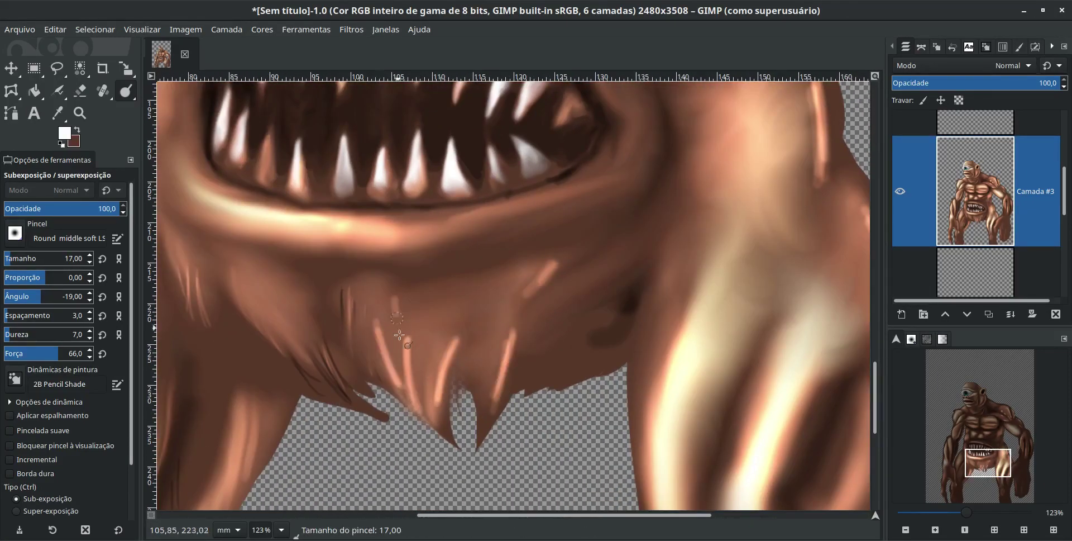
left_click_drag(299, 290, 279, 363)
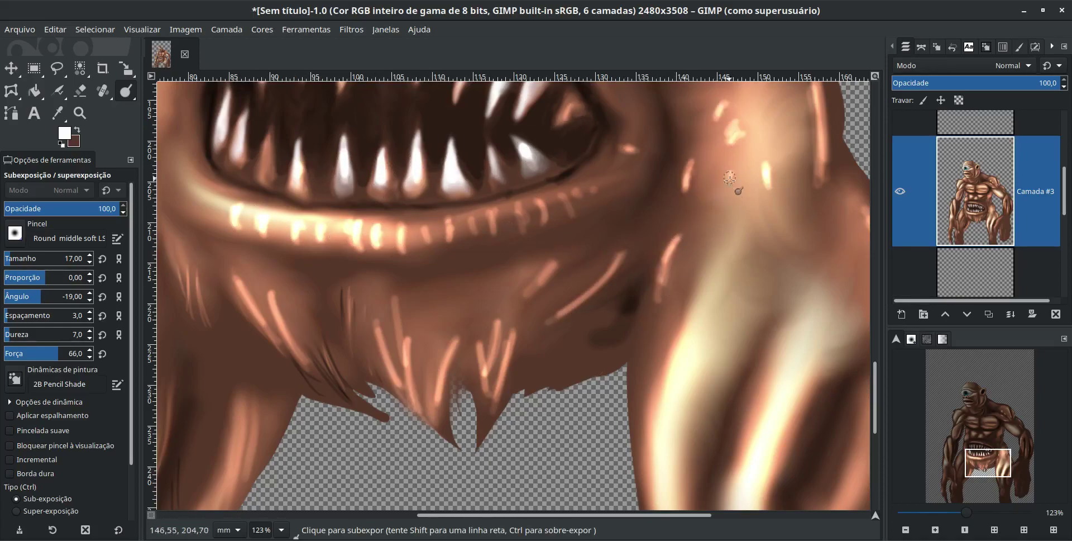
scroll(679, 390, "down", 5)
scroll(330, 177, "up", 5)
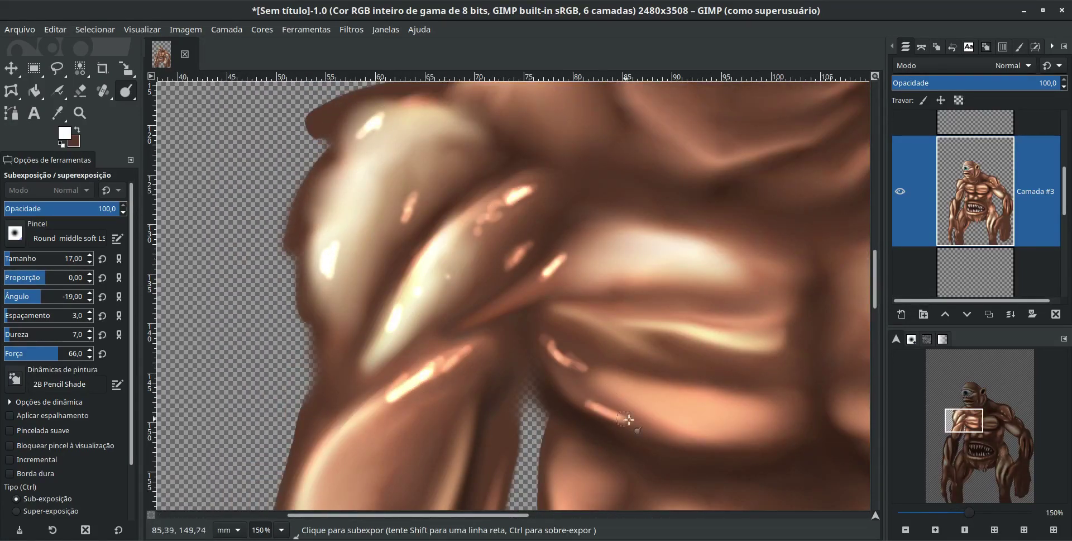
scroll(628, 419, "down", 5)
Step: Dodge thin forearm highlights at size 10, then vertical and diagonal arm highlights at size 16
key("bracketleft")
key("bracketleft")
key("bracketleft")
left_click_drag(416, 317, 427, 342)
scroll(421, 336, "down", 1)
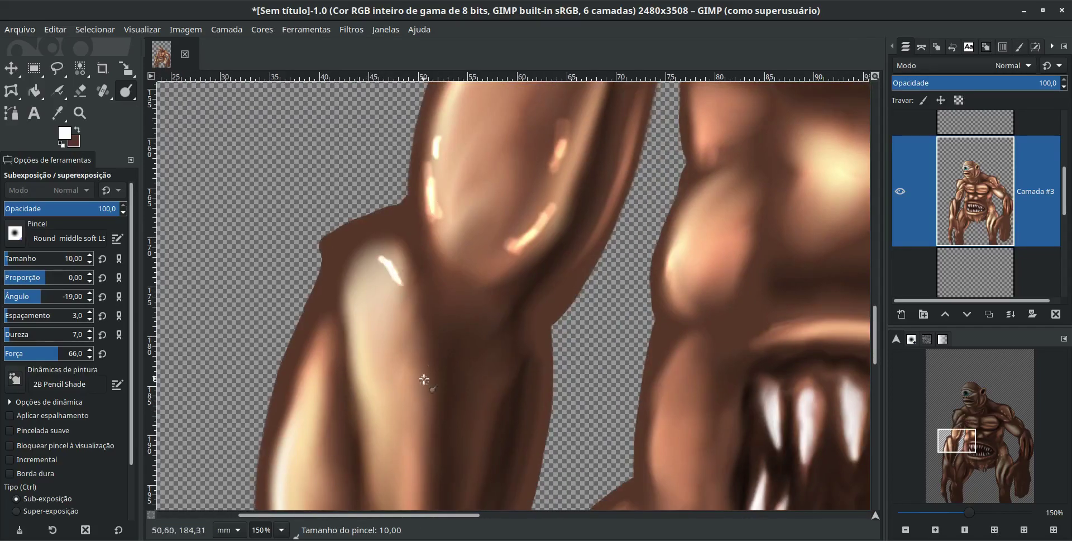
scroll(470, 379, "down", 5)
left_click_drag(504, 254, 489, 323)
left_click_drag(446, 374, 441, 435)
key("bracketright")
key("bracketright")
key("bracketright")
left_click_drag(411, 385, 415, 429)
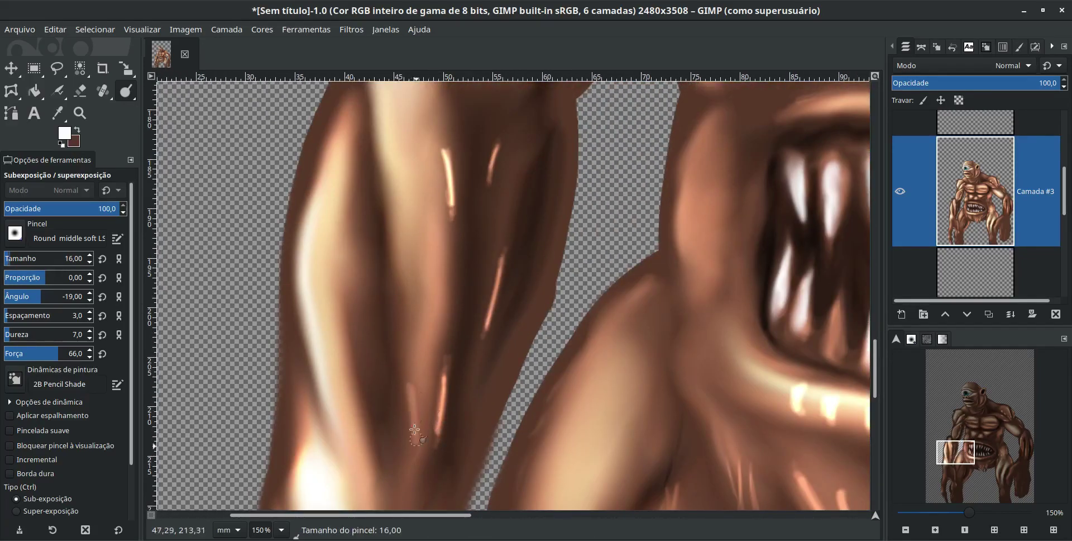
left_click_drag(675, 237, 686, 276)
left_click_drag(639, 296, 612, 325)
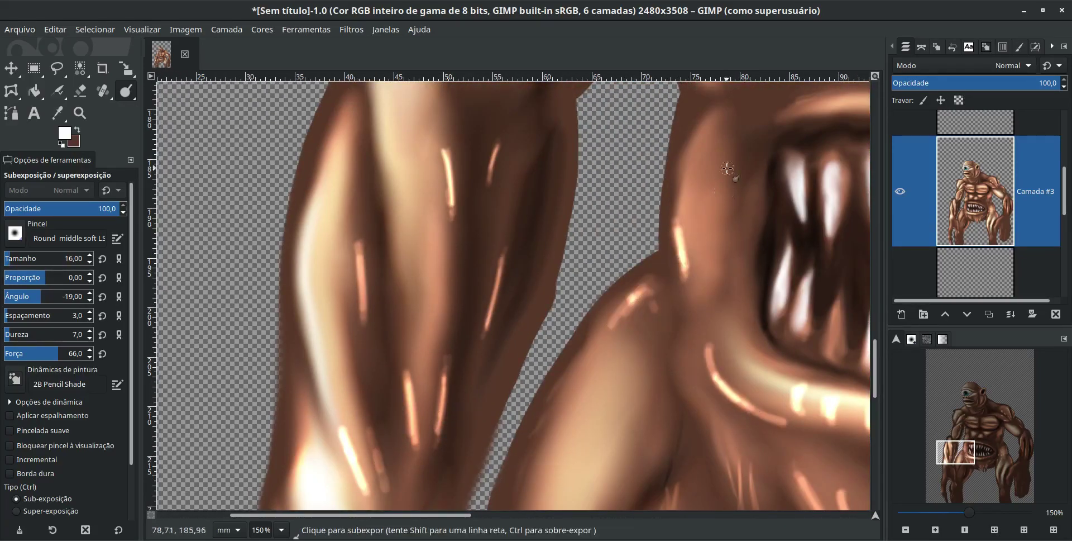
Step: Dodge two bright highlights onto the chest with a size-16 brush
scroll(727, 169, "up", 4)
scroll(637, 364, "up", 4)
scroll(636, 364, "right", 2)
scroll(702, 231, "right", 3)
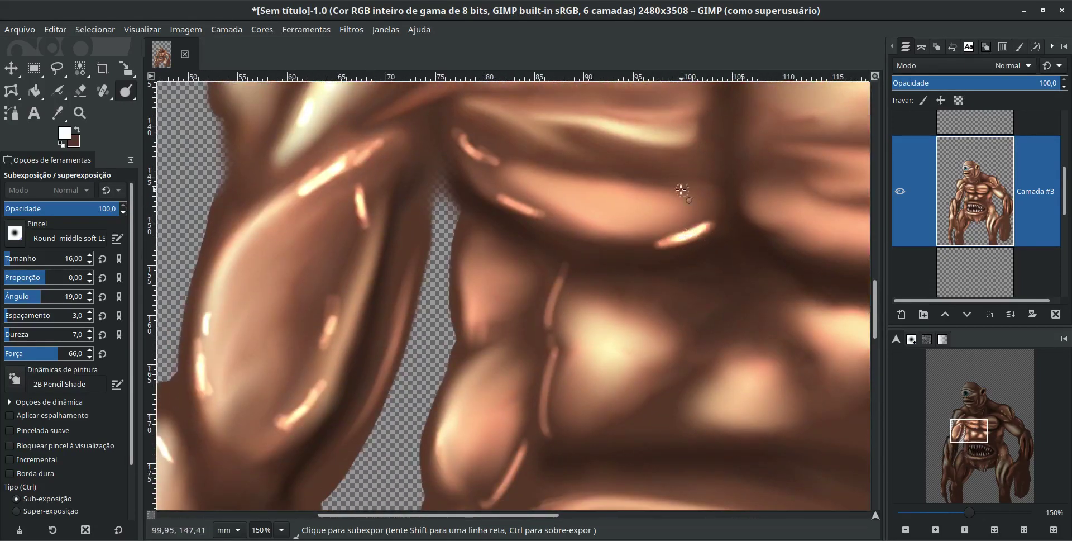
scroll(682, 190, "up", 6)
scroll(582, 280, "right", 2)
scroll(458, 244, "up", 2)
scroll(458, 245, "left", 1)
scroll(518, 265, "left", 3)
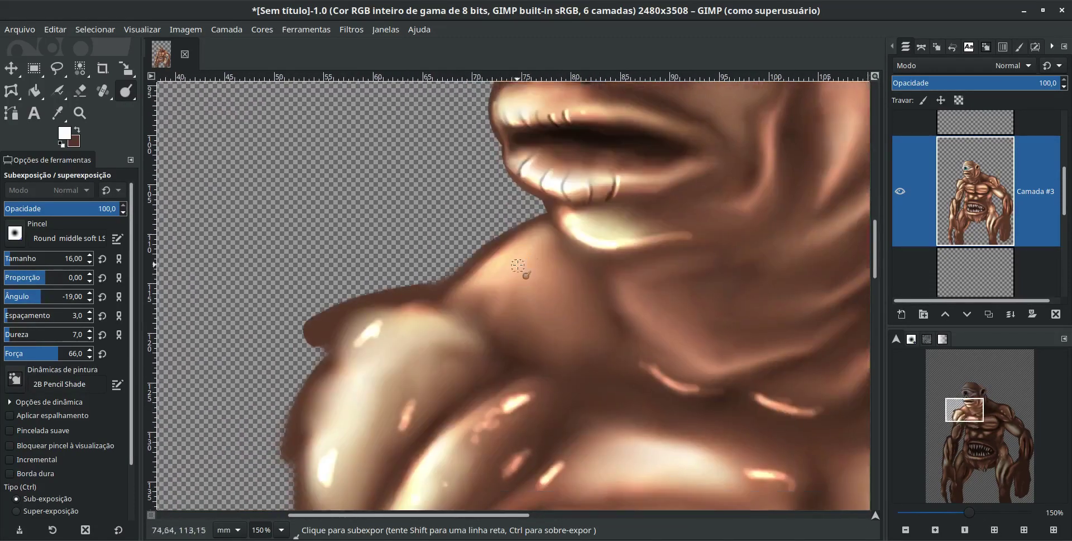
scroll(450, 333, "up", 2)
scroll(797, 220, "up", 2)
scroll(797, 221, "left", 2)
key("bracketleft")
key("bracketleft")
key("bracketleft")
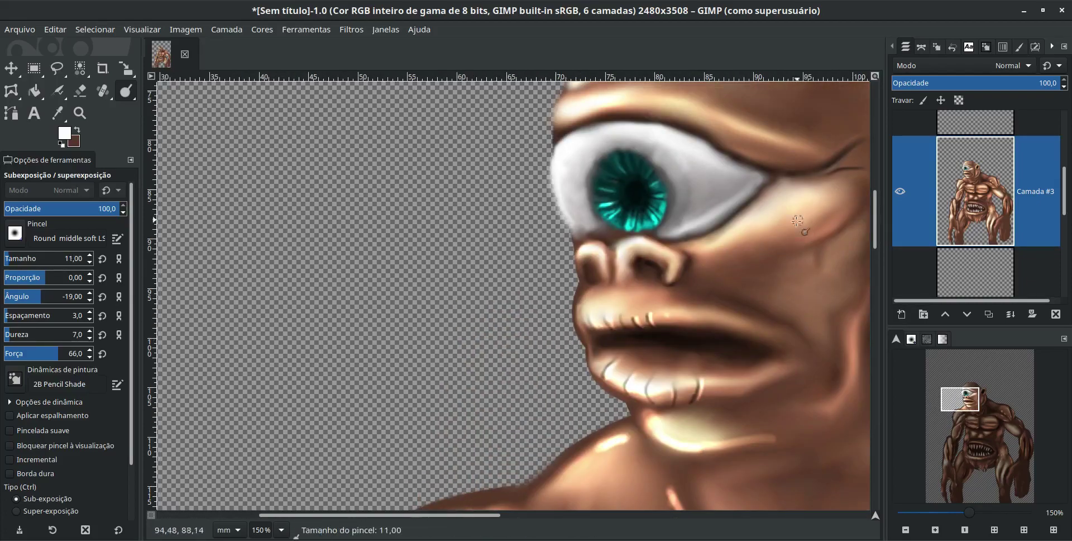
scroll(714, 212, "down", 5)
scroll(698, 268, "down", 1, "ctrl")
scroll(676, 320, "up", 2, "ctrl")
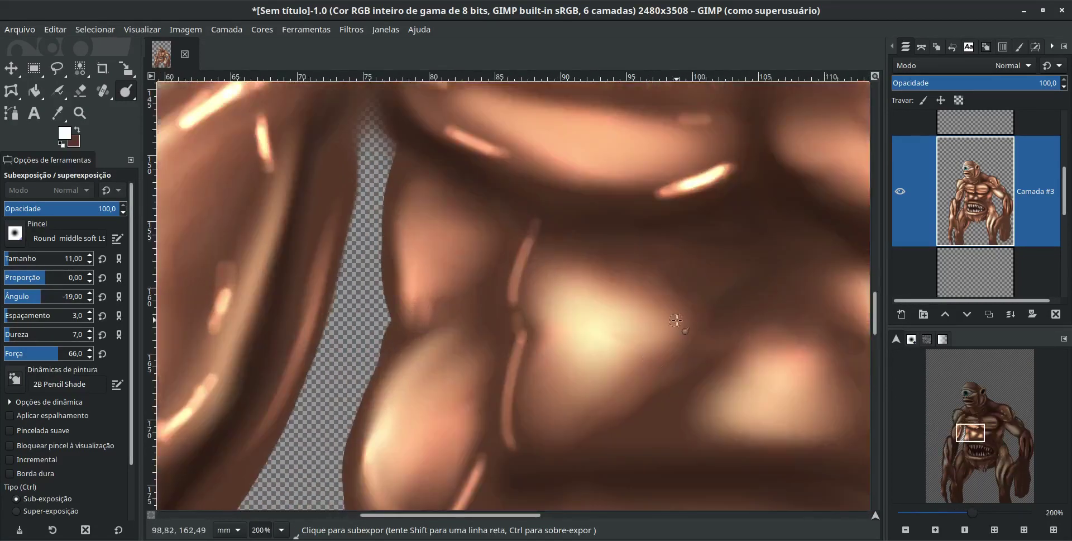
key("bracketright")
key("bracketright")
key("bracketright")
left_click_drag(734, 355, 760, 334)
left_click_drag(546, 290, 556, 261)
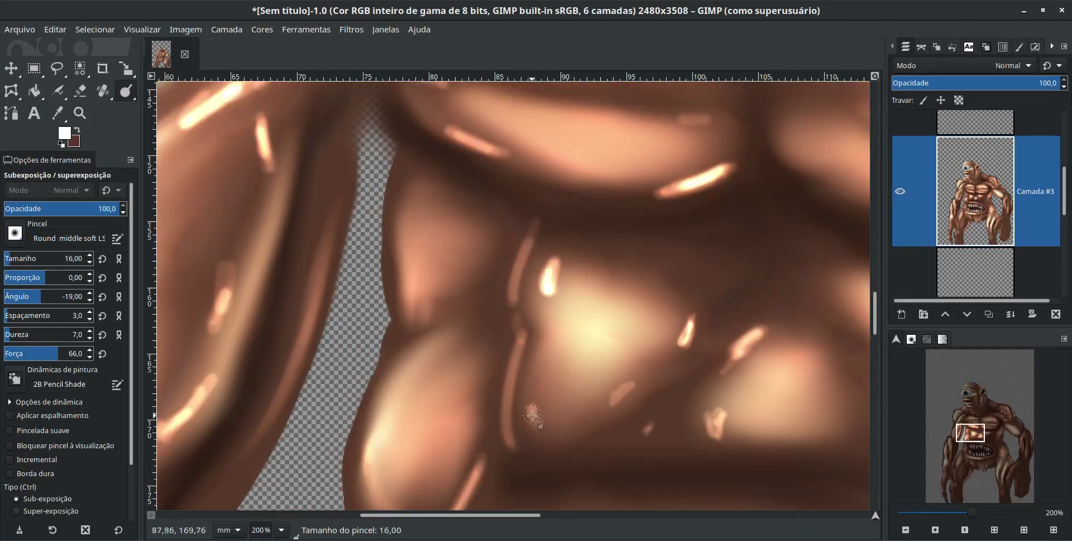
Step: Dodge highlights on the lip above the teeth and beside the belly mouth, up to brush size 28
scroll(615, 120, "down", 5)
scroll(614, 120, "right", 5)
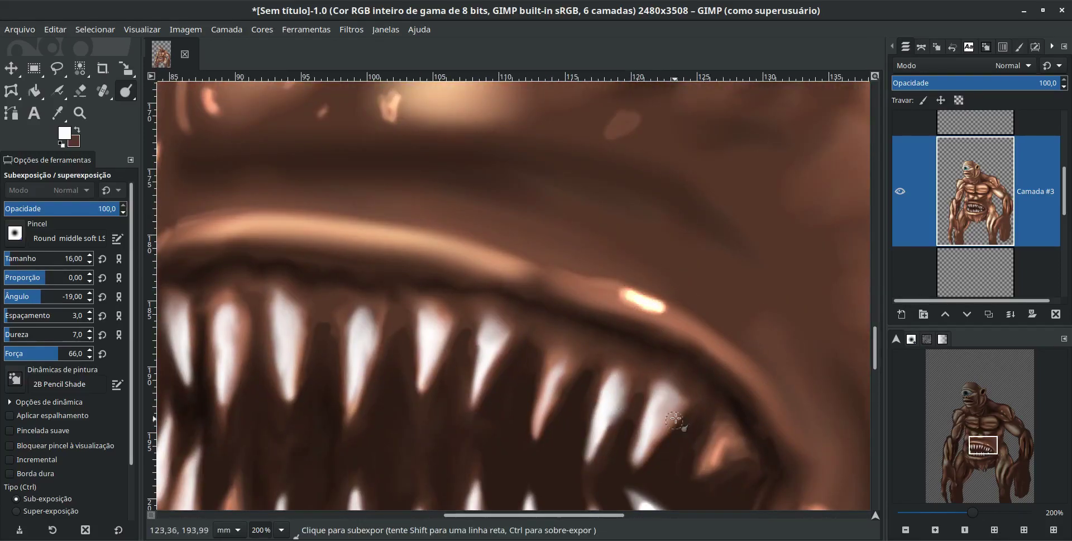
scroll(760, 394, "down", 2)
scroll(760, 394, "right", 4)
left_click_drag(648, 275, 699, 327)
left_click_drag(774, 271, 768, 237)
key("bracketright")
key("bracketright")
key("bracketright")
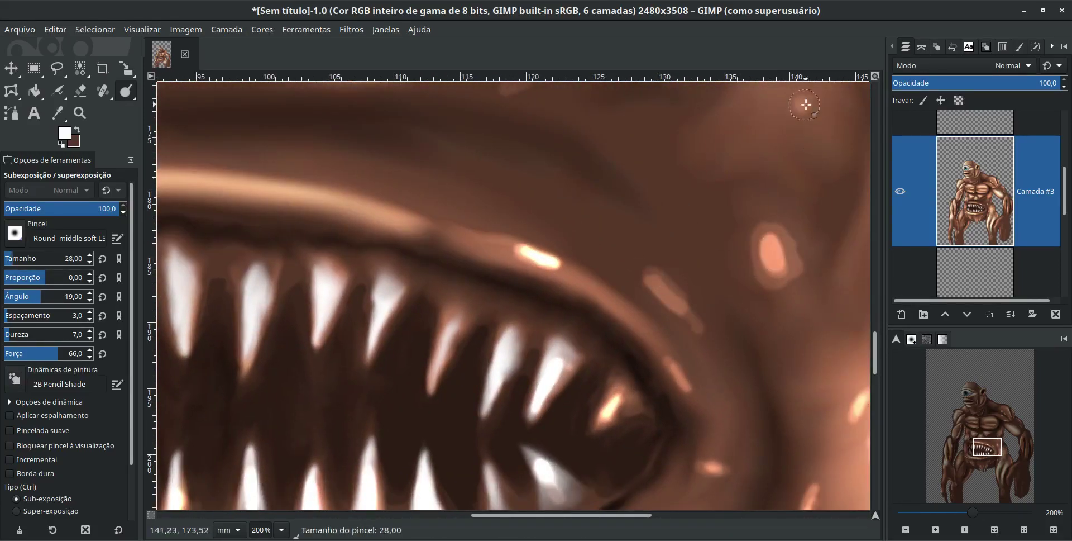
left_click_drag(802, 106, 810, 146)
Step: Smudge the chest highlights to soften them
scroll(638, 320, "up", 5)
scroll(439, 330, "right", 2)
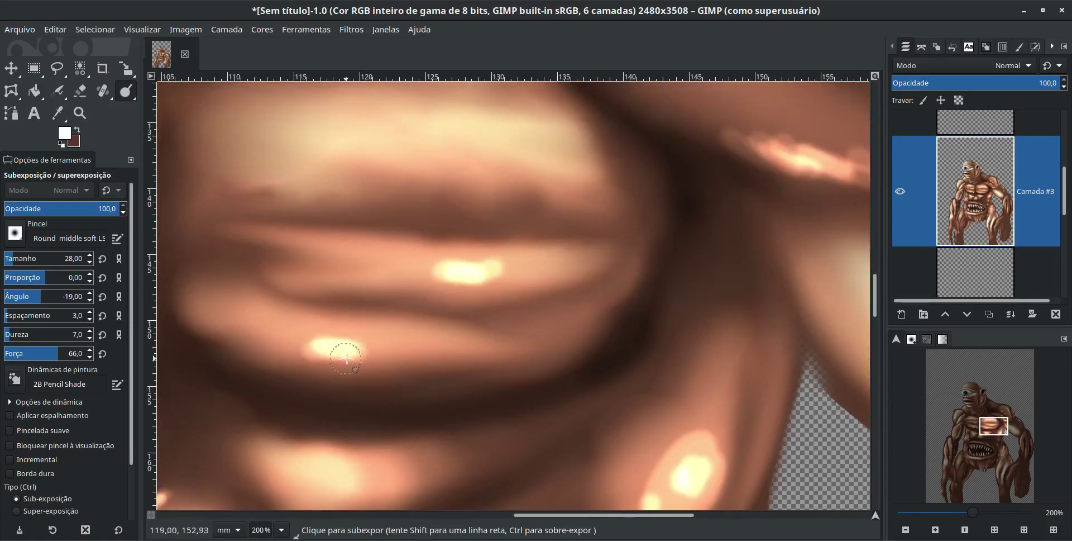
key("s")
mouse_move(314, 346)
left_mouse_down()
mouse_move(363, 357)
mouse_move(503, 273)
left_mouse_up()
Step: Smudge the arm highlights with the brush enlarged to 62
scroll(502, 274, "right", 3)
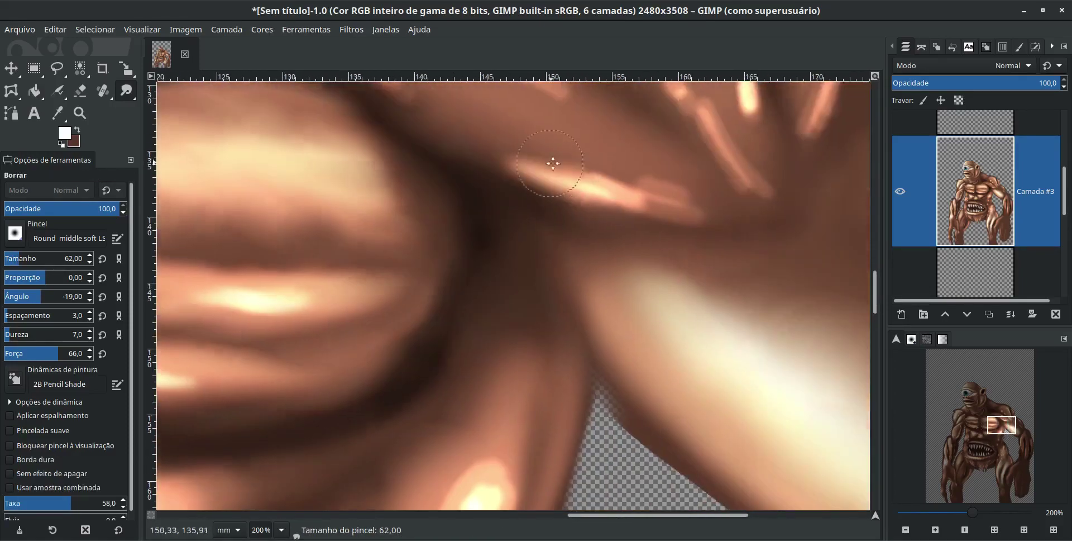
key("bracketright")
key("bracketright")
key("bracketright")
left_click_drag(603, 193, 702, 213)
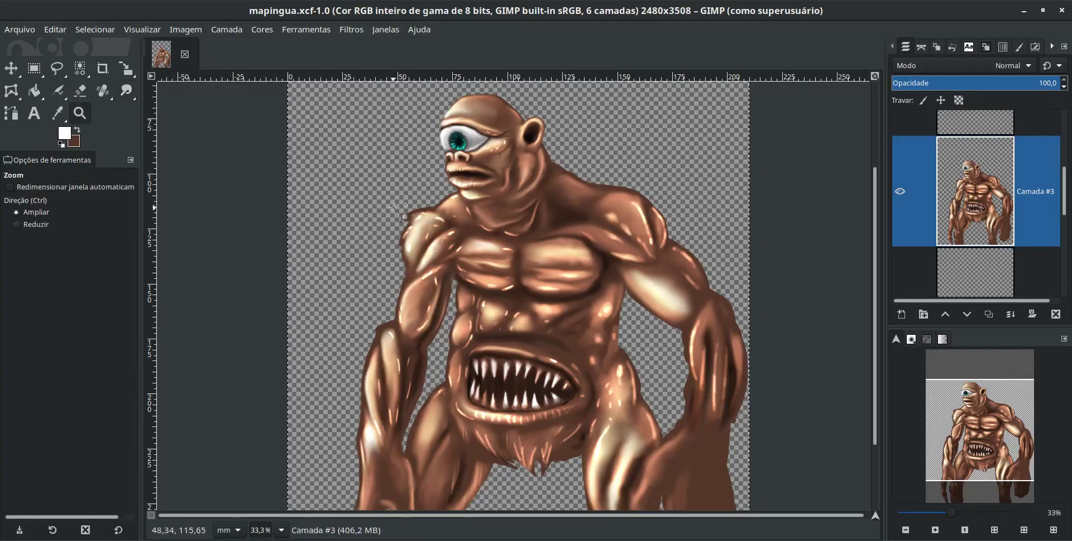
scroll(416, 271, "up", 5)
left_click_drag(509, 335, 506, 390)
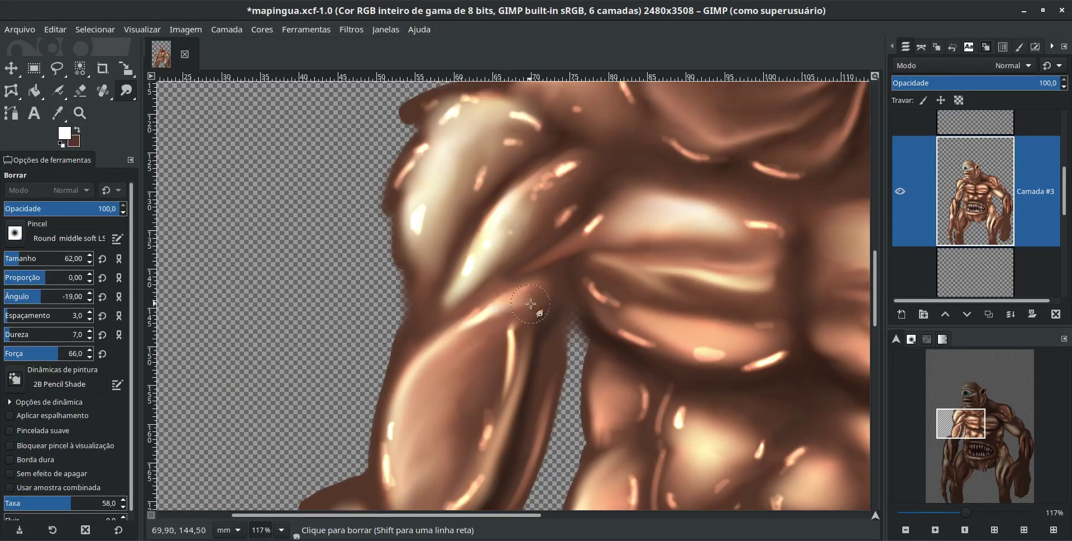
Step: Set the Smudge tool's strength (Força) to 27
key("p")
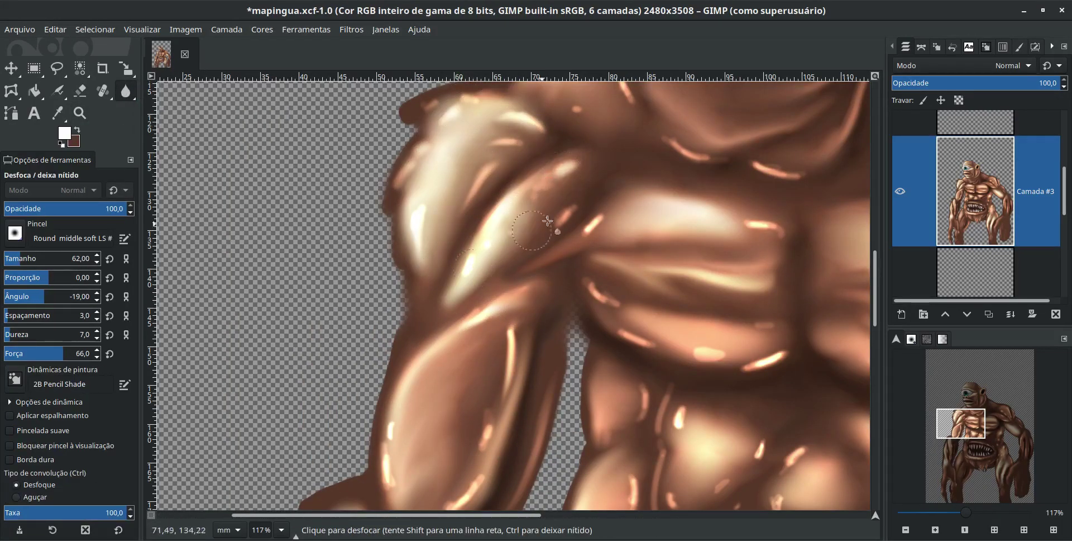
key("s")
left_click(26, 353)
left_click_drag(26, 353, 27, 353)
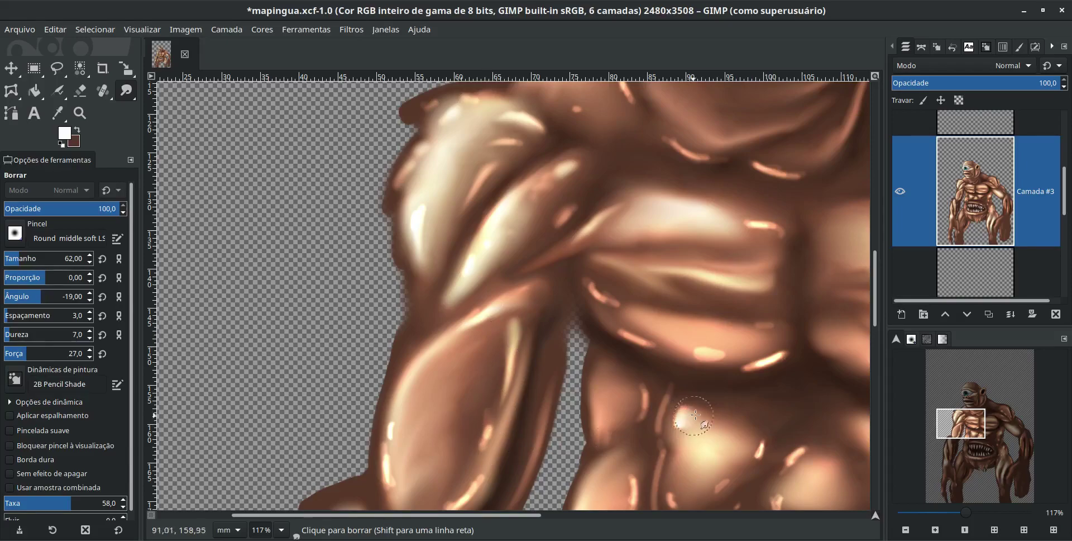
Step: Blend the bright shoulder highlights and streaks smoothly into the skin
scroll(625, 301, "up", 3)
scroll(600, 241, "right", 3)
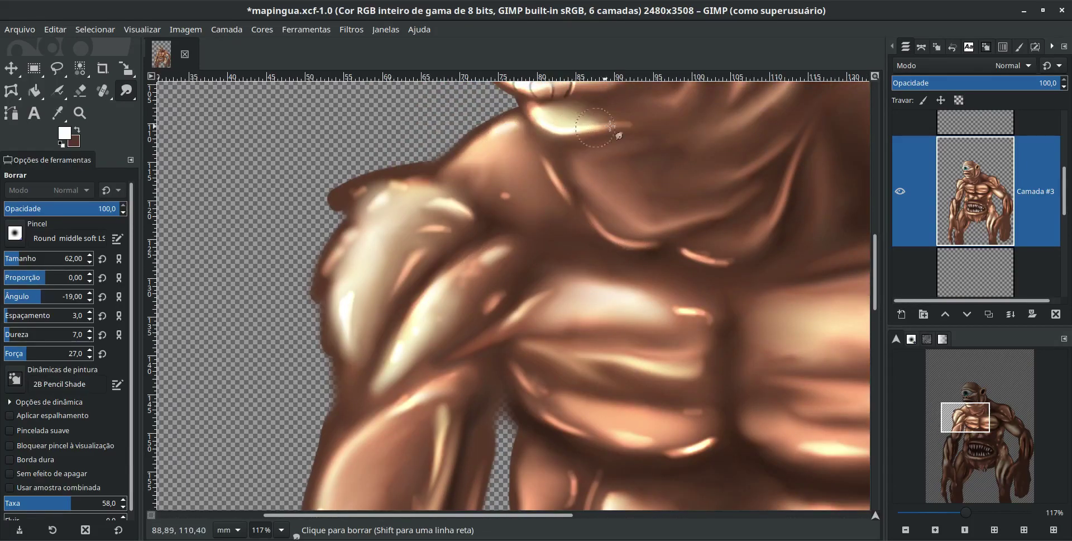
scroll(611, 125, "right", 3)
scroll(469, 284, "up", 7)
scroll(470, 283, "right", 1)
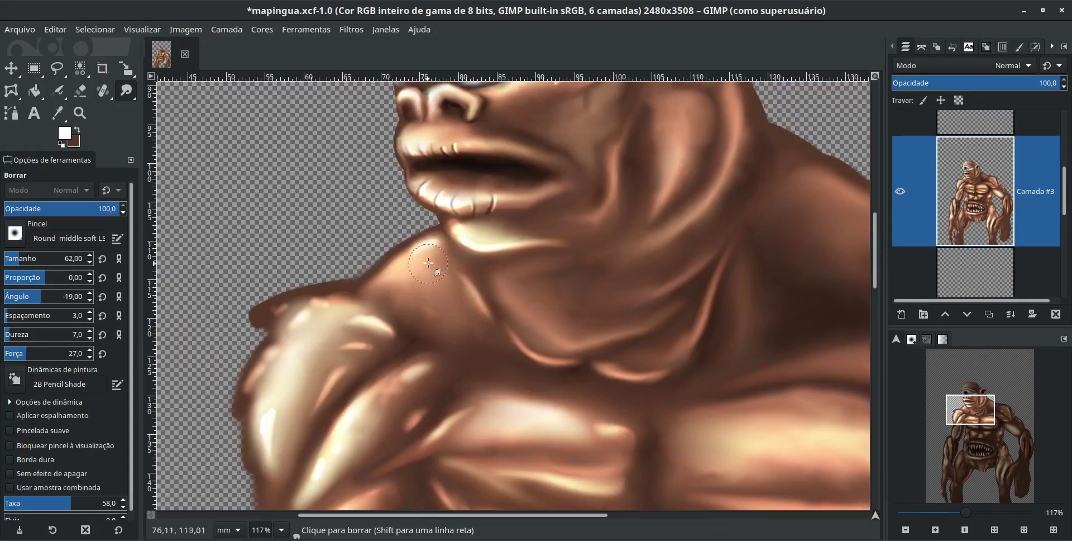
scroll(428, 263, "up", 7)
scroll(502, 363, "right", 7)
scroll(453, 158, "down", 10)
scroll(680, 261, "right", 12)
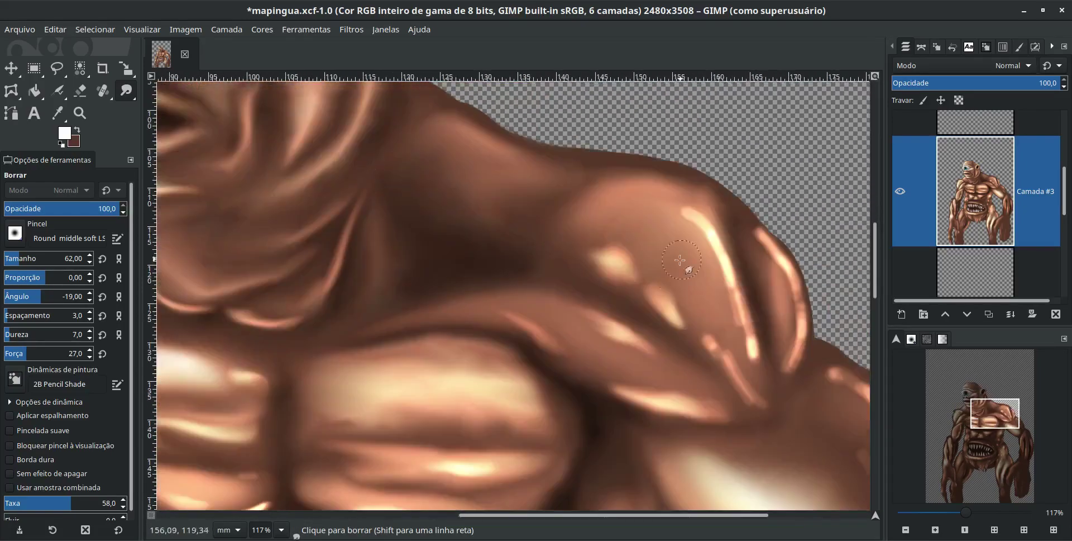
mouse_move(738, 321)
left_mouse_down()
mouse_move(720, 240)
mouse_move(797, 291)
left_mouse_up()
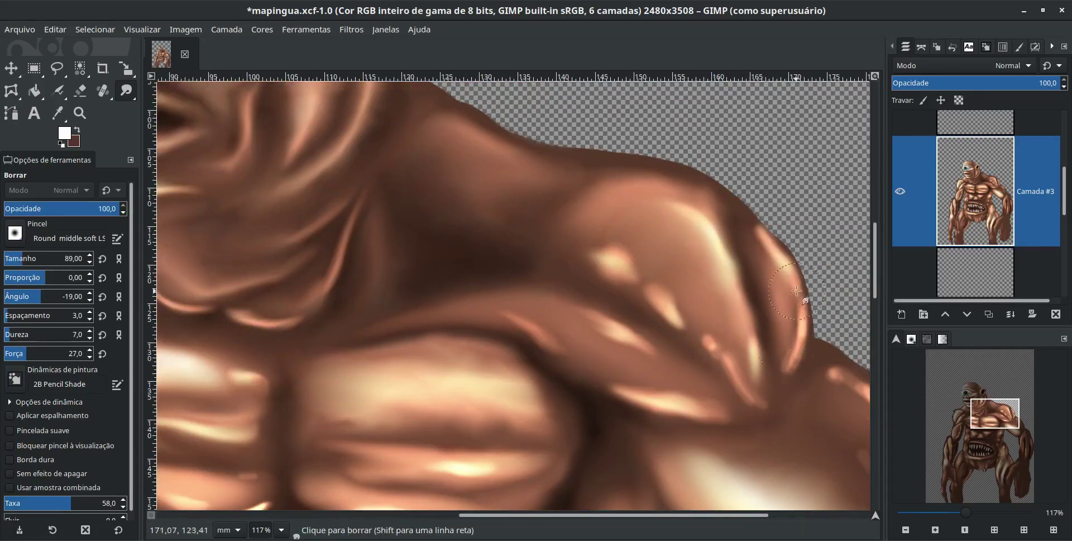
left_click_drag(601, 240, 663, 285)
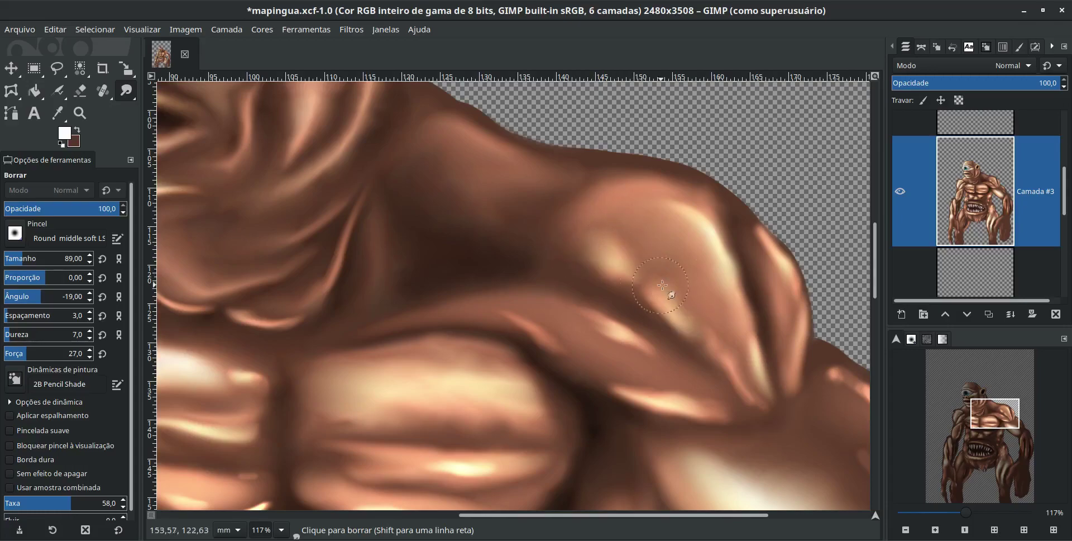
left_click_drag(709, 333, 637, 302)
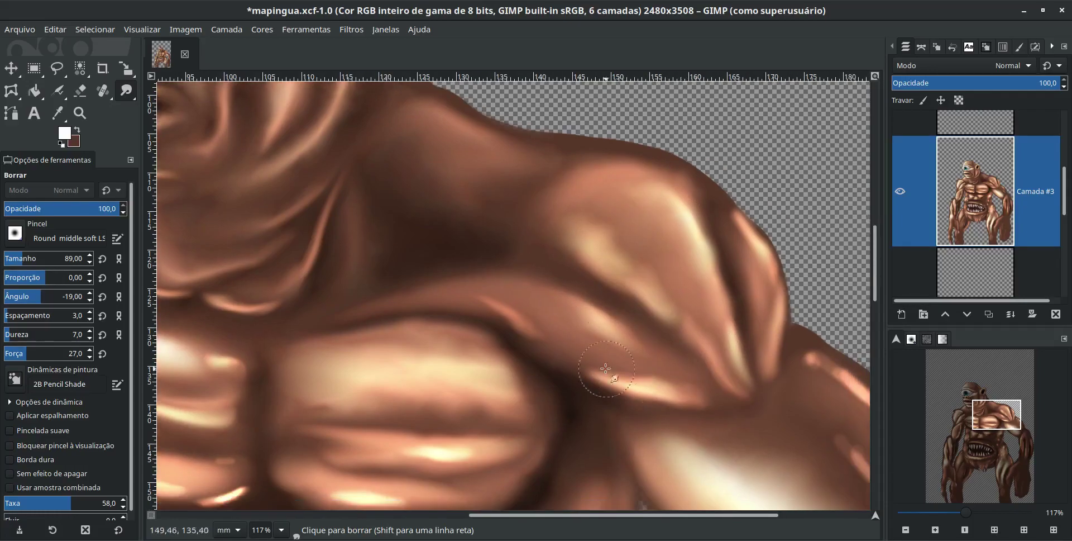
left_click_drag(564, 358, 659, 391)
Step: Shrink the smudge brush and increase its force and rate
scroll(716, 293, "down", 5)
scroll(716, 293, "left", 5)
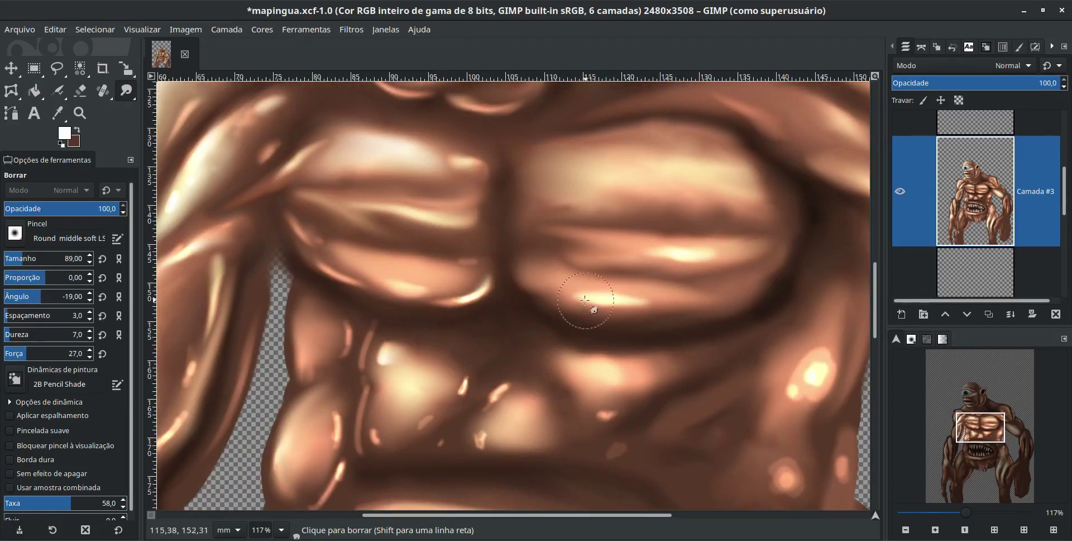
scroll(300, 329, "down", 3)
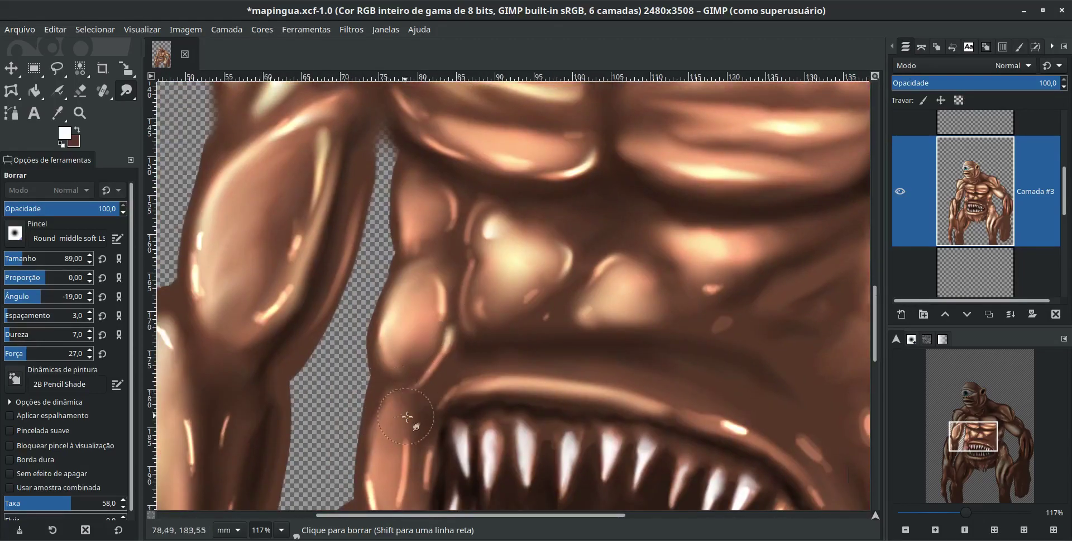
scroll(300, 329, "down", 2)
scroll(300, 329, "left", 3)
key("bracketleft")
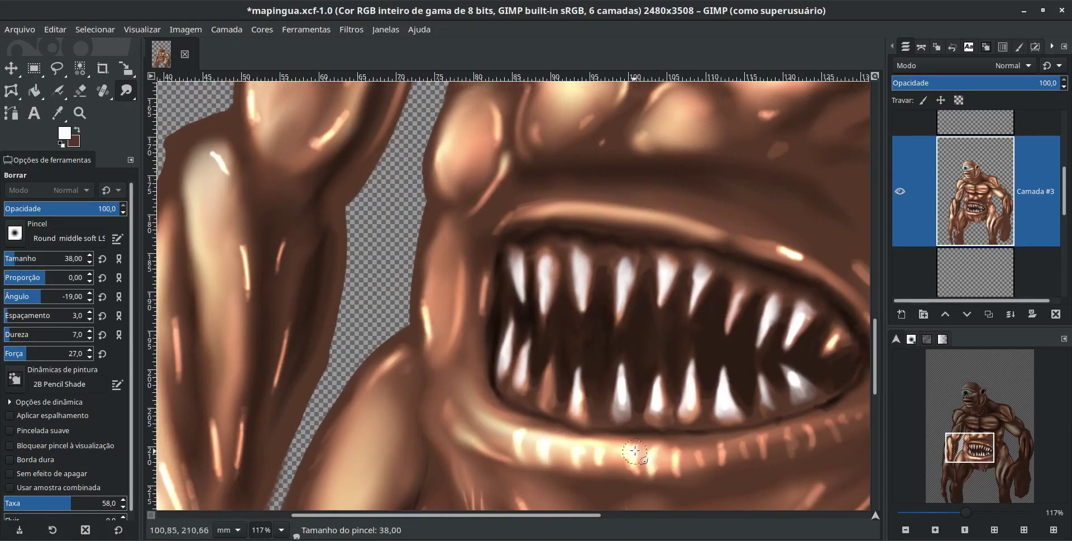
key("shift+bracketright")
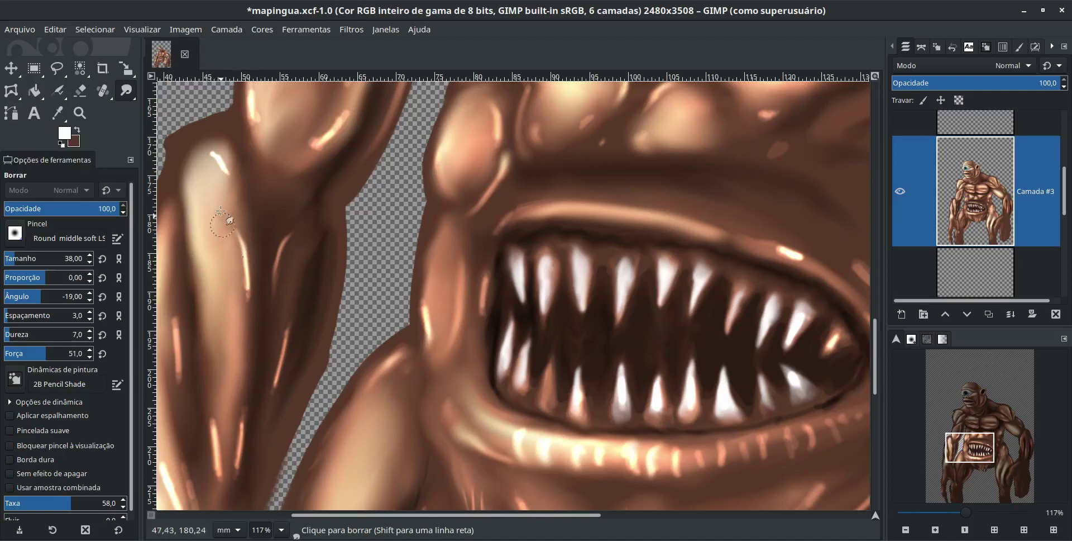
key("ctrl+bracketright")
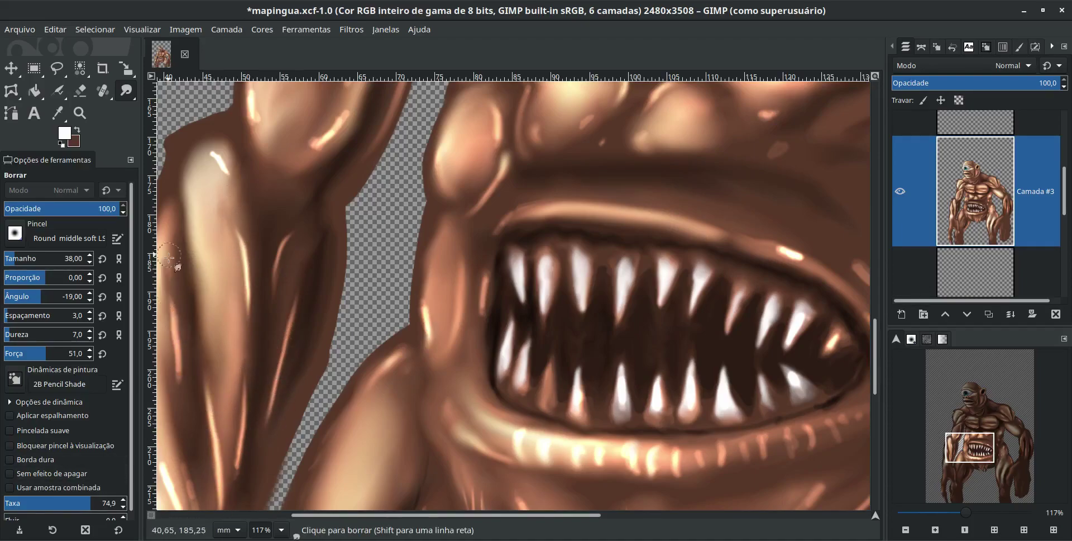
Step: Blend the shading down the left arm beside the belly mouth
left_click_drag(169, 257, 297, 283)
scroll(400, 293, "up", 5)
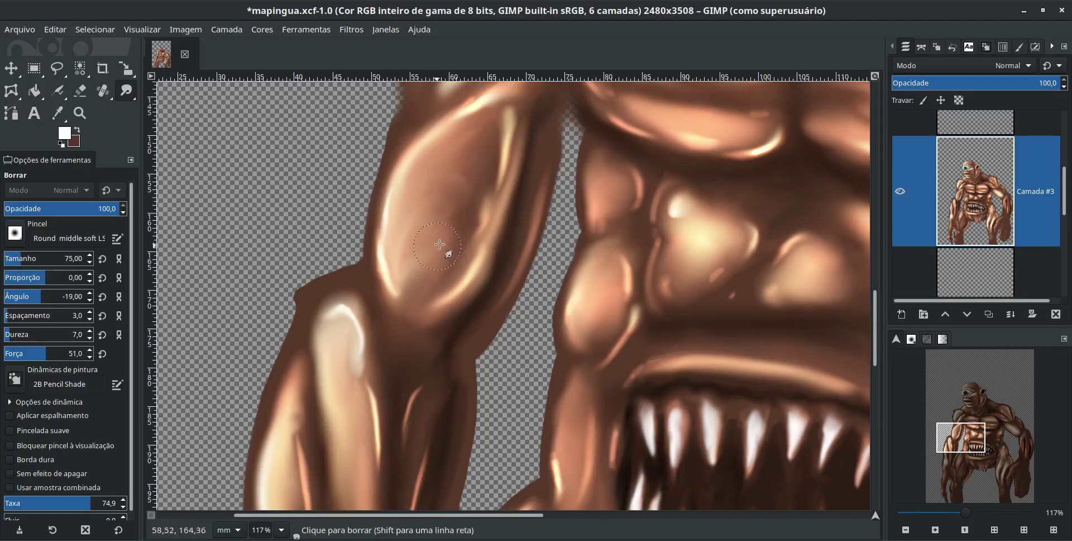
scroll(448, 216, "down", 5)
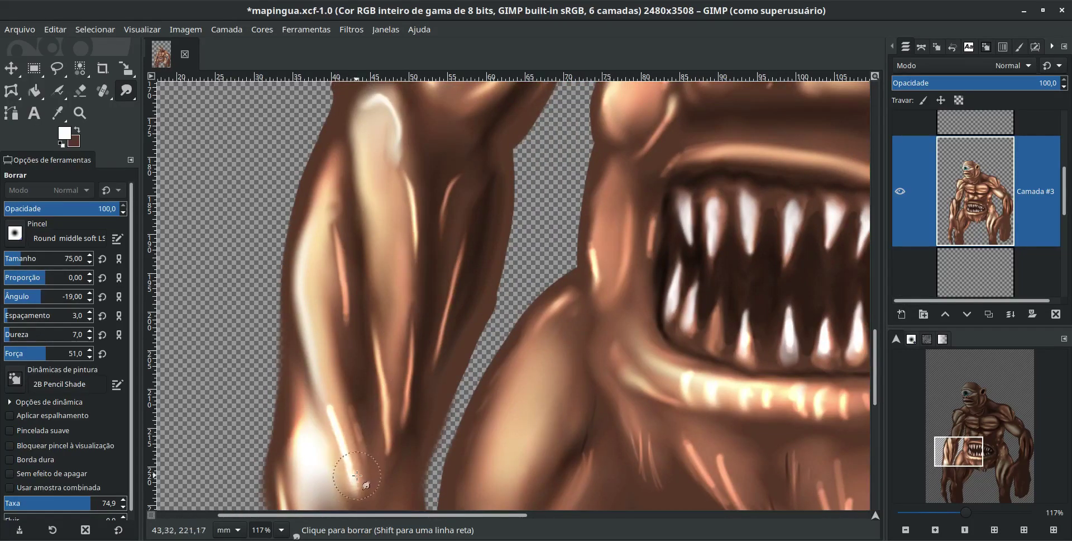
scroll(296, 230, "down", 5)
scroll(514, 255, "right", 8)
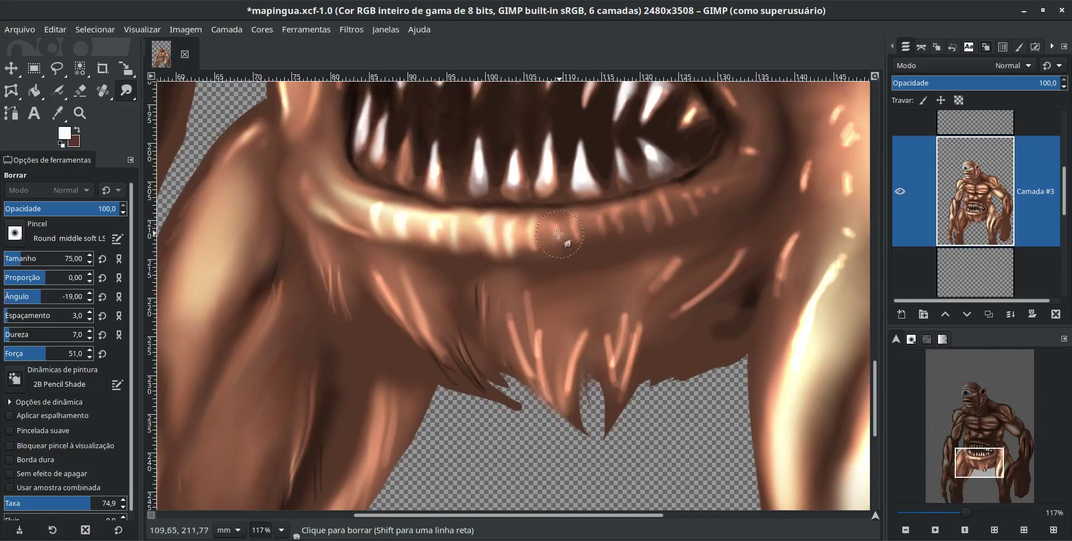
scroll(782, 363, "up", 4)
scroll(782, 363, "right", 6)
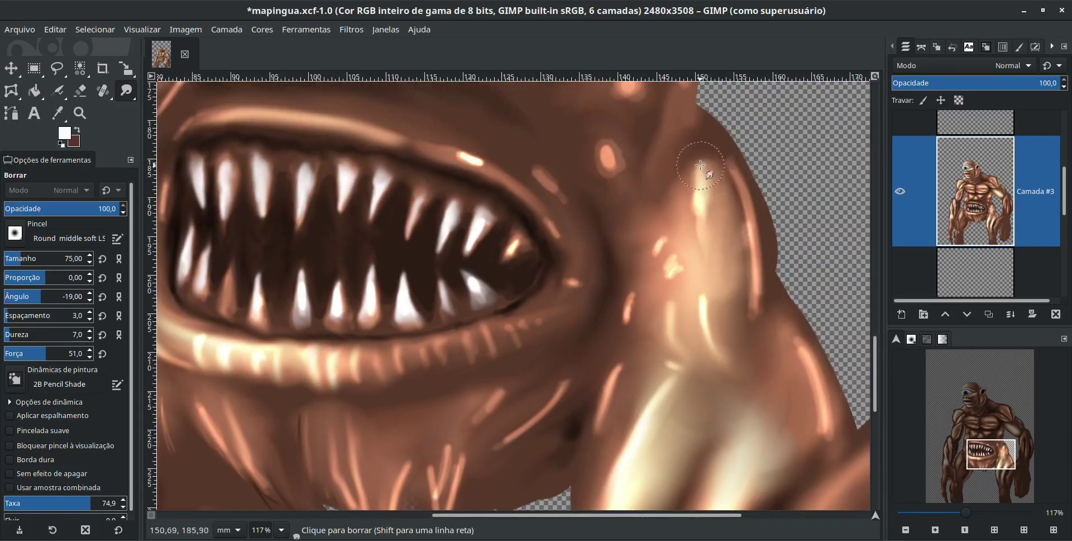
scroll(665, 240, "up", 3)
scroll(664, 240, "left", 1)
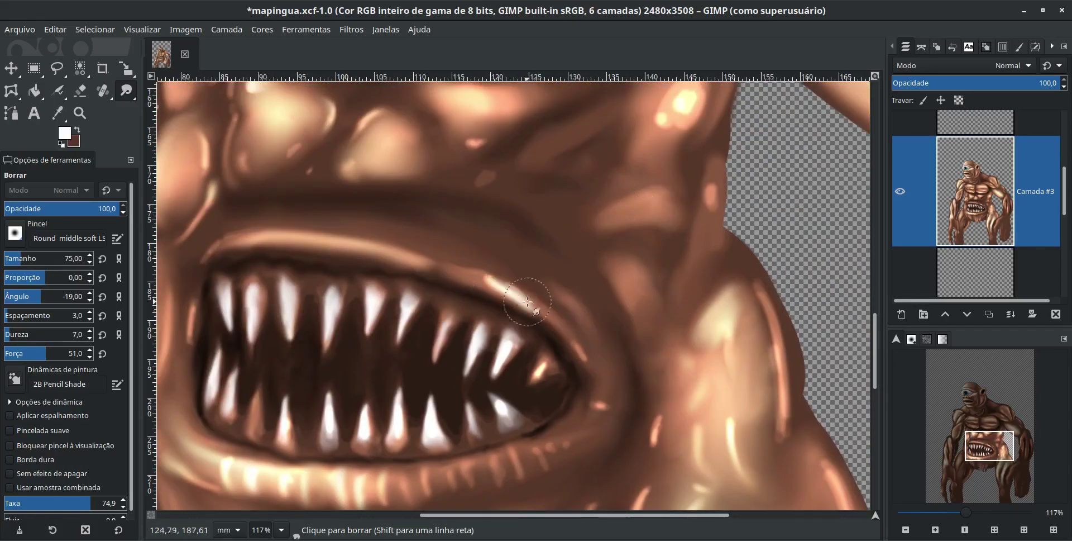
scroll(531, 302, "up", 4)
scroll(614, 324, "up", 2)
scroll(615, 324, "left", 5)
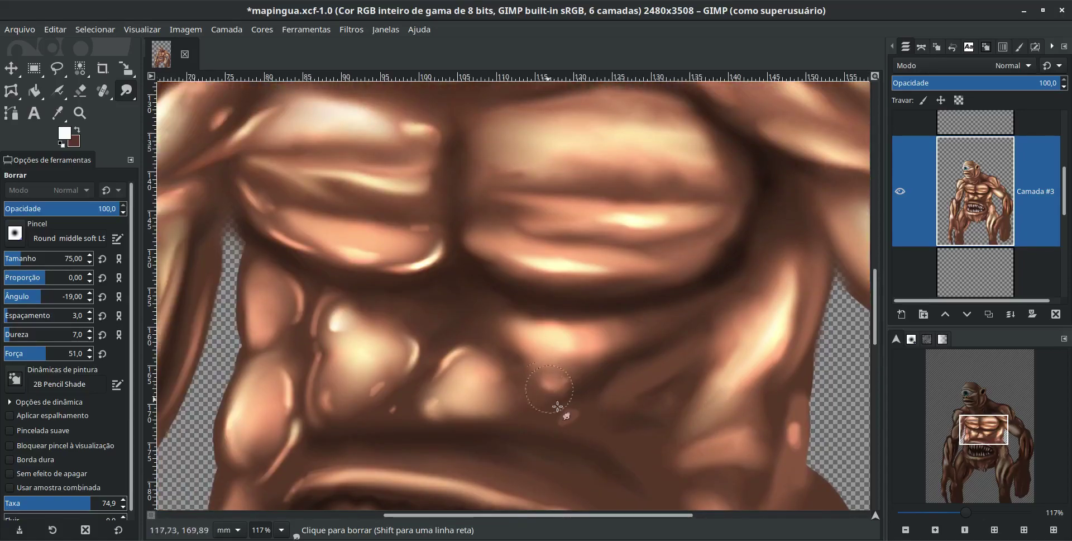
scroll(447, 352, "left", 1)
scroll(438, 337, "down", 5)
scroll(407, 341, "down", 4)
scroll(408, 341, "left", 2)
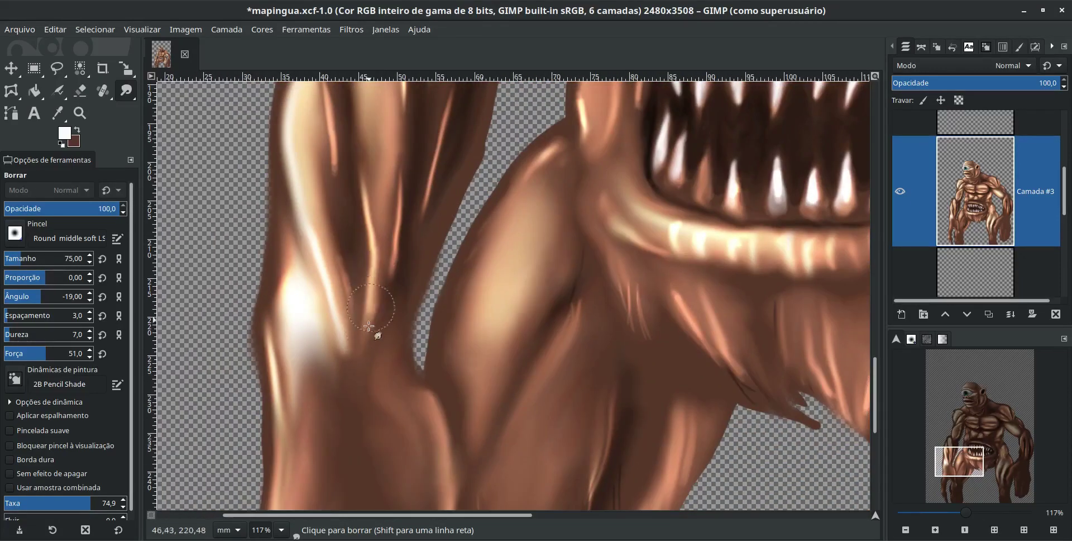
scroll(387, 383, "left", 3)
scroll(386, 382, "down", 2, "ctrl")
scroll(462, 371, "down", 2, "ctrl")
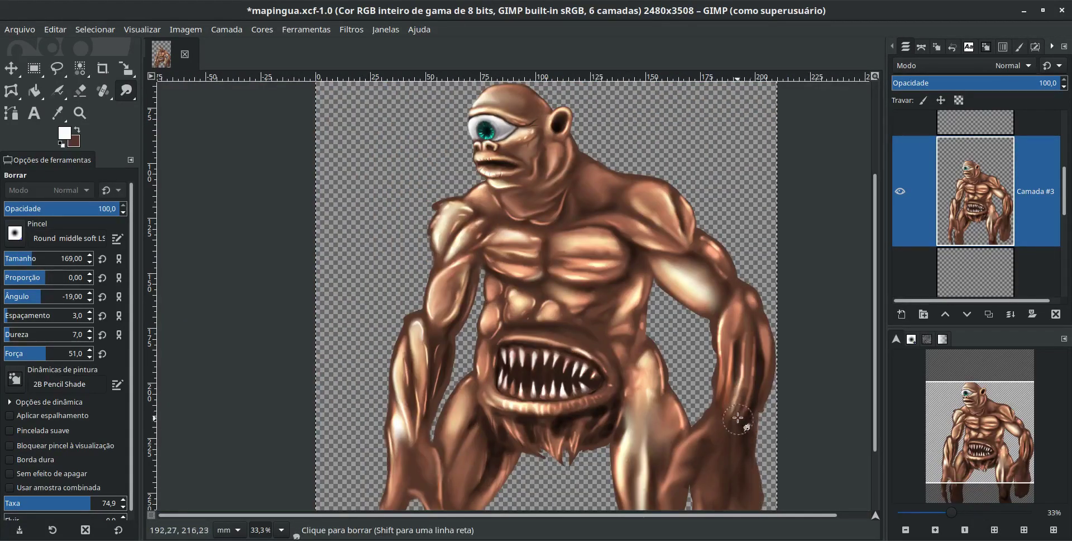
left_click_drag(730, 365, 732, 375)
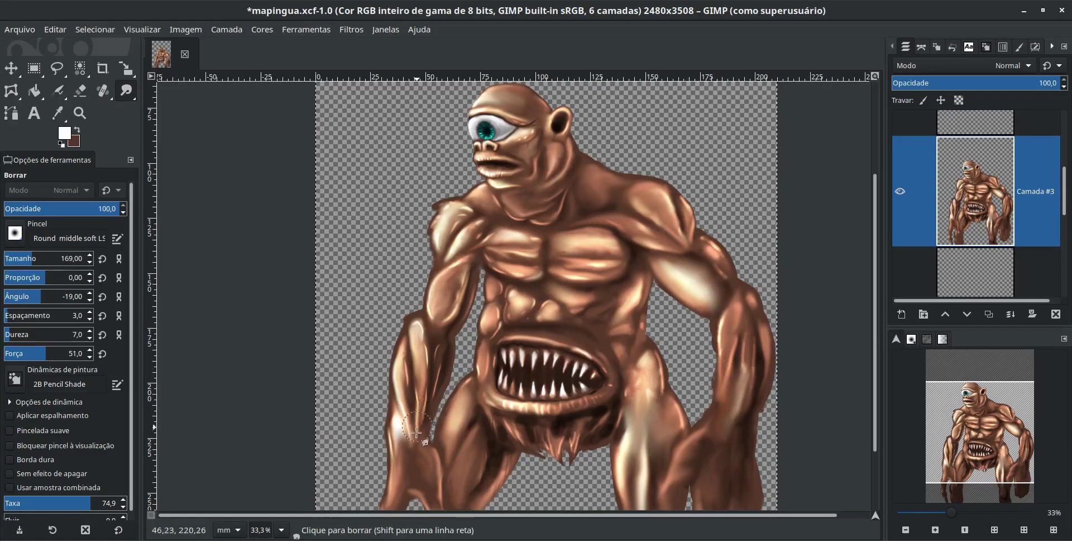
Step: Burn dark shadow strokes along both legs and the inner edge of the left leg
scroll(559, 425, "down", 5)
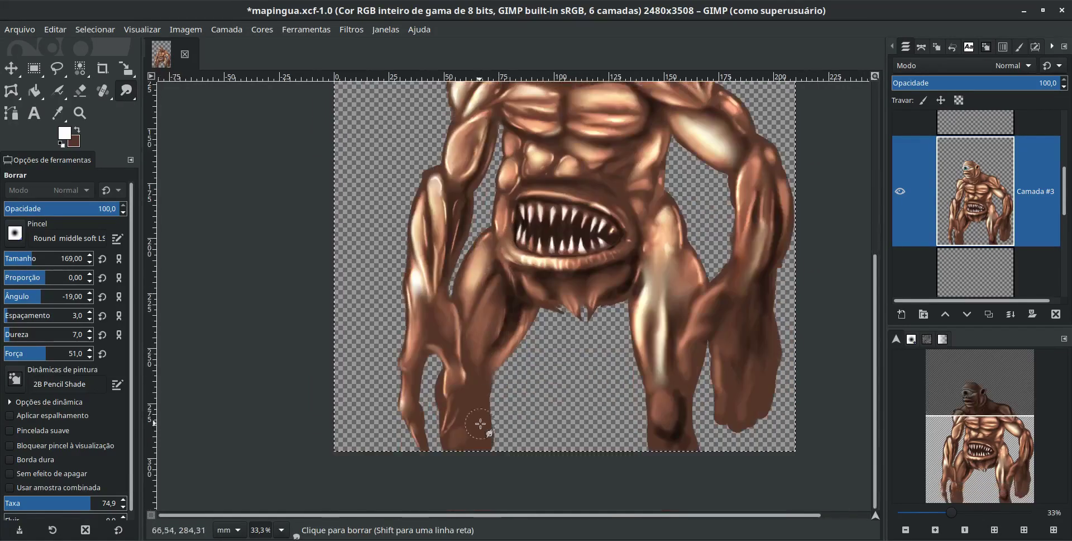
key("shift+d")
left_click_drag(476, 419, 472, 438)
left_click_drag(474, 363, 474, 446)
left_click_drag(732, 408, 761, 366)
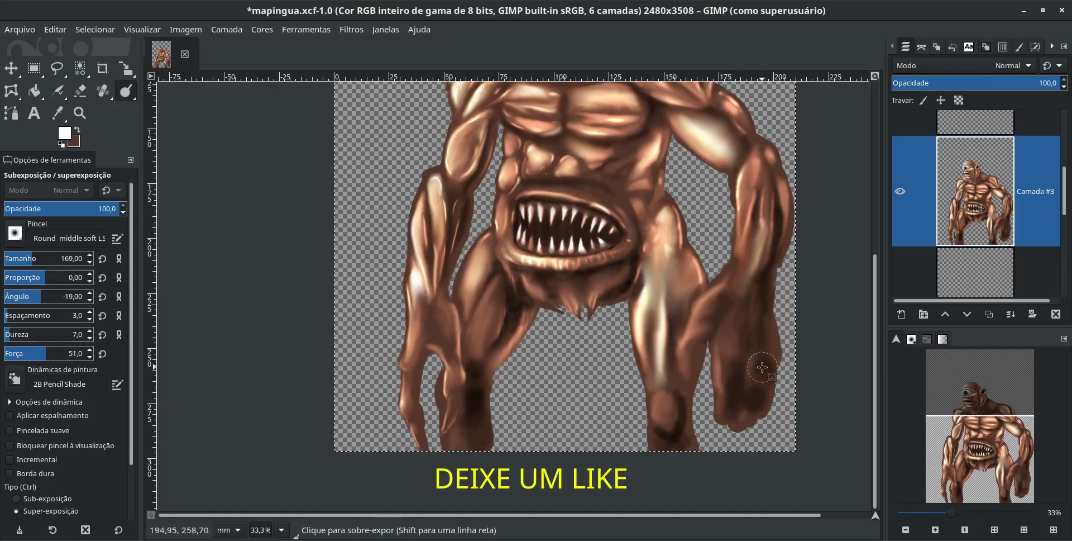
left_click_drag(684, 380, 664, 441)
left_click_drag(490, 313, 491, 369)
key("bracketleft")
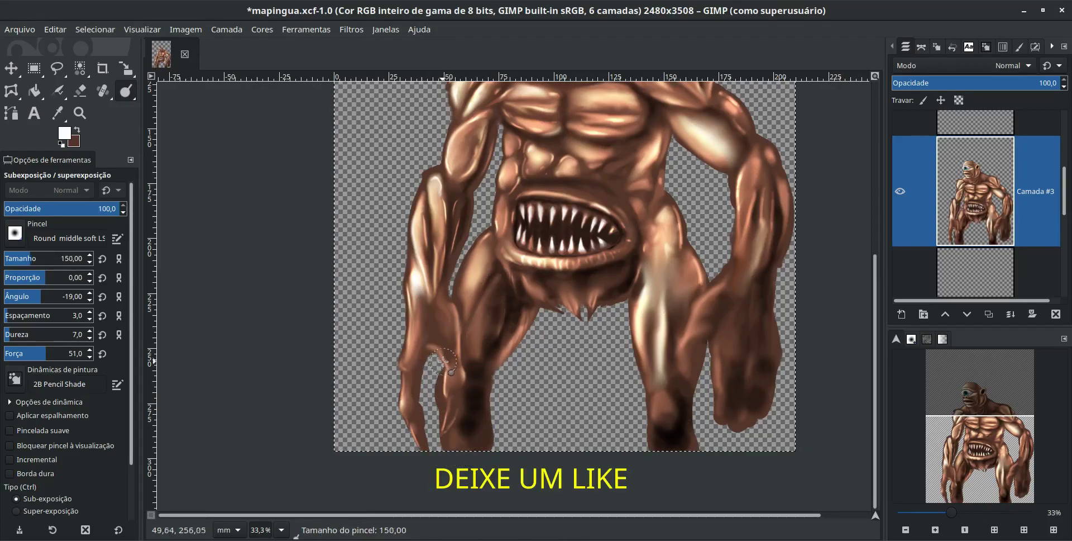
Step: Zoom in closer and deepen the leg shadows, including the right leg's inner contour and upper legs
scroll(456, 408, "up", 4)
key("bracketleft")
key("bracketleft")
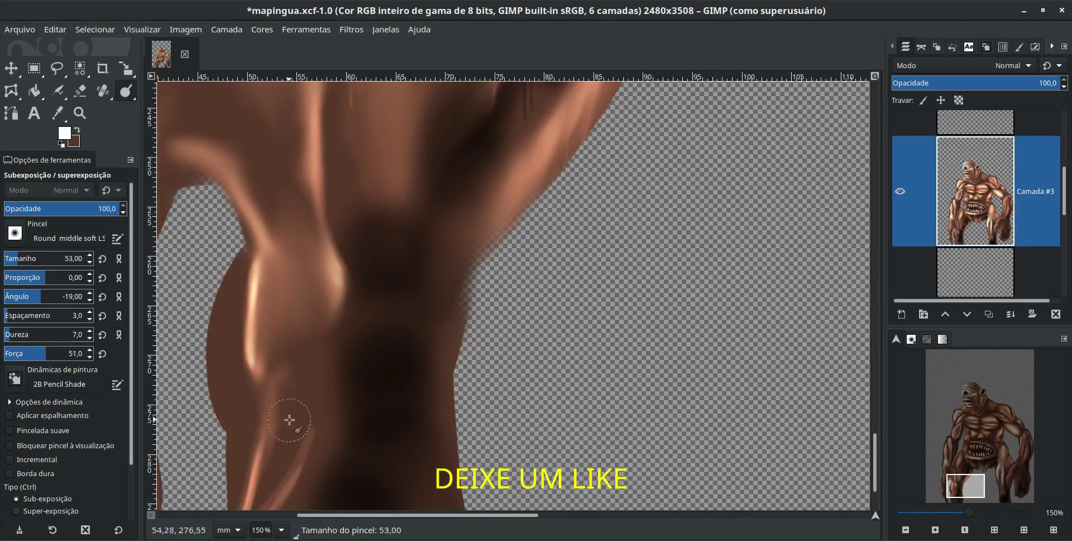
left_click_drag(306, 185, 669, 67)
left_click_drag(480, 137, 492, 357)
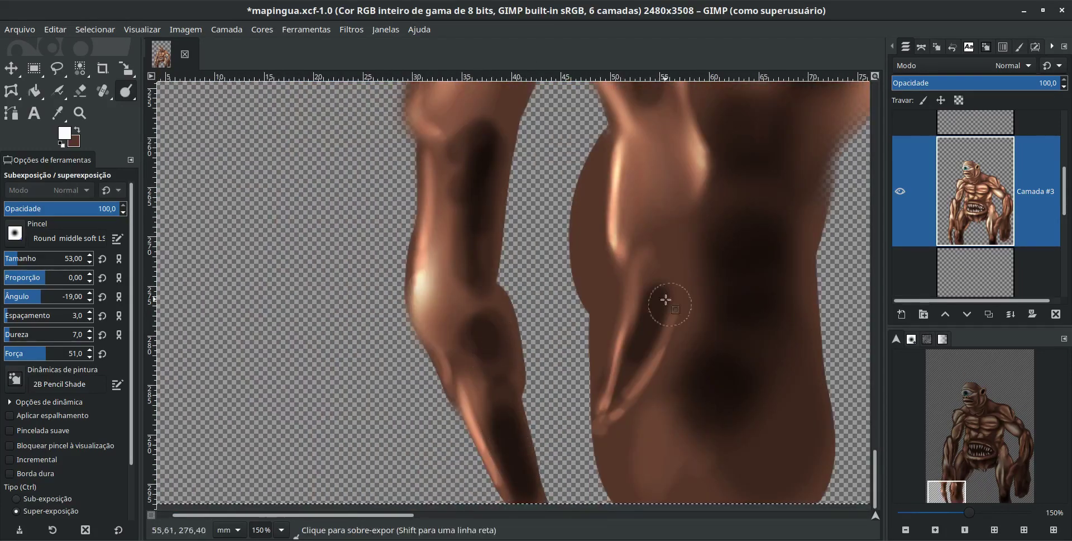
left_click_drag(666, 296, 700, 247)
scroll(618, 246, "down", 5)
scroll(613, 354, "up", 10)
mouse_move(612, 354)
left_mouse_down()
mouse_move(694, 222)
mouse_move(632, 235)
mouse_move(606, 154)
mouse_move(698, 430)
mouse_move(655, 213)
left_mouse_up()
Step: Blend the dark leg shading with a larger Smudge brush
key("s")
key("bracketright")
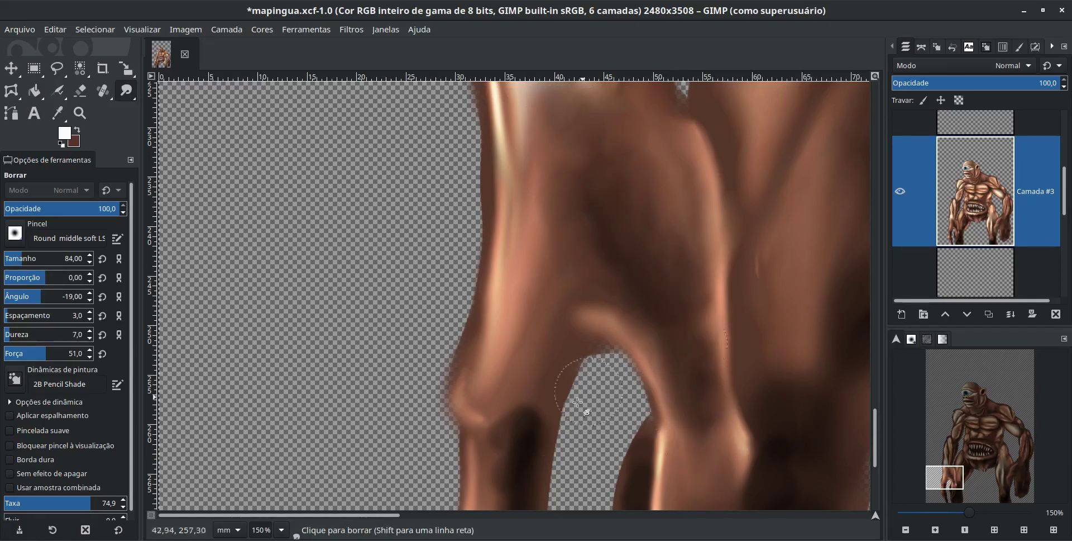
scroll(539, 309, "down", 3)
scroll(558, 240, "down", 4)
key("bracketleft")
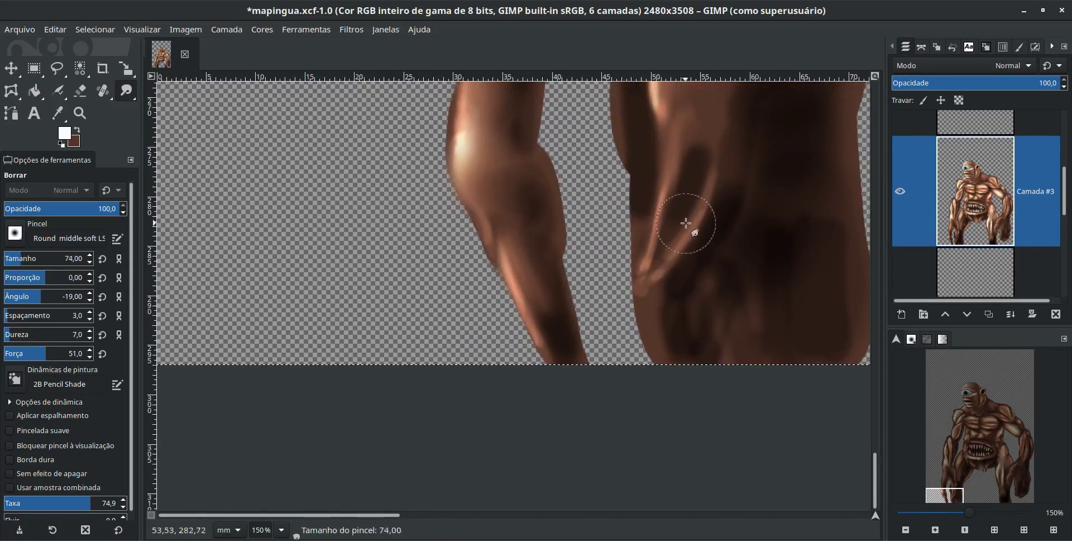
key("bracketright")
left_click_drag(761, 327, 741, 251)
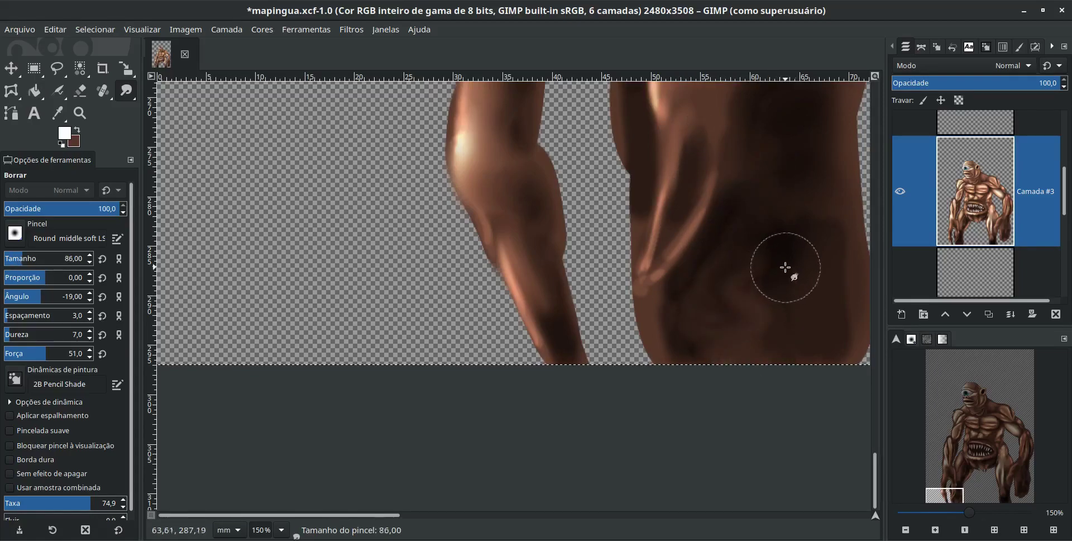
scroll(726, 279, "up", 2)
key("bracketright")
scroll(689, 371, "up", 3)
scroll(726, 313, "right", 2)
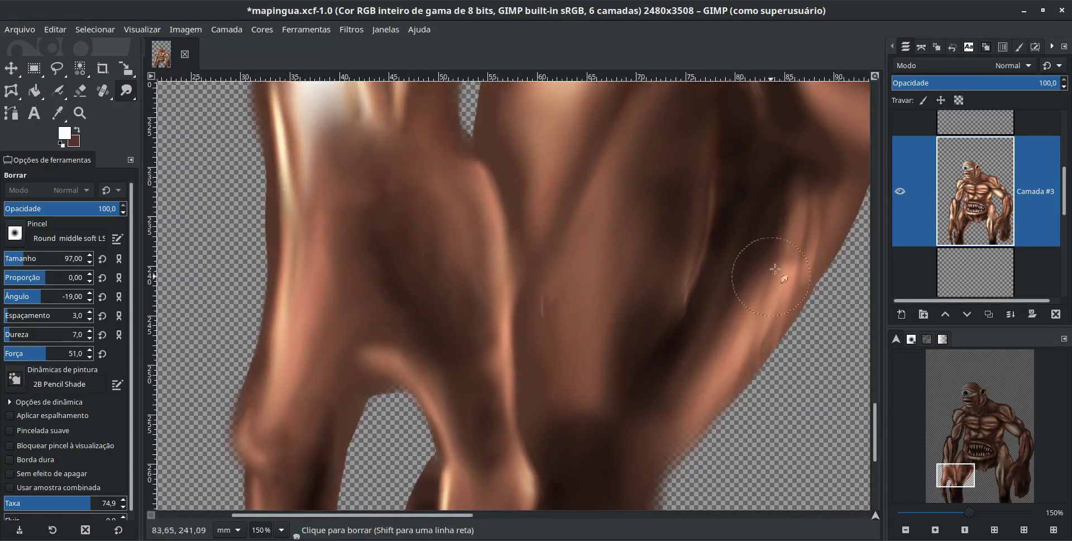
scroll(654, 239, "up", 5)
scroll(670, 223, "right", 2)
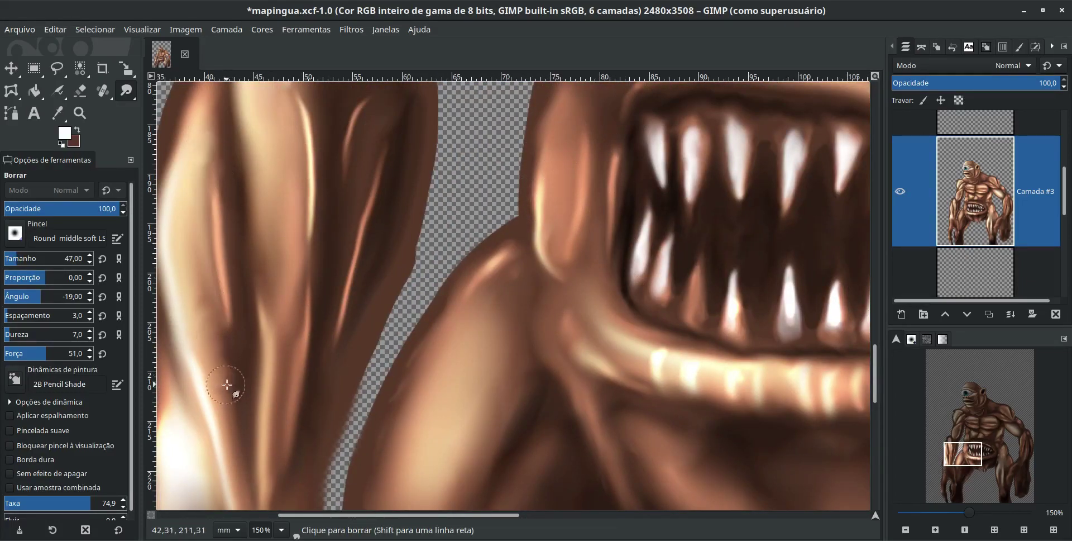
Step: Add a second burn pass on the right leg and left inner edge, then set Smudge to size 88
key("minus")
key("minus")
key("minus")
left_click(956, 529)
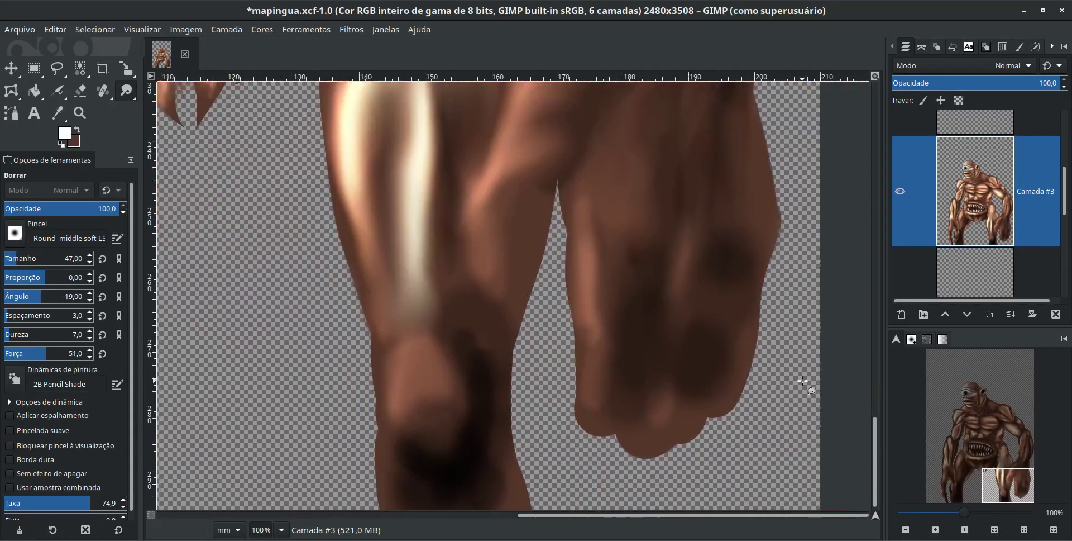
key("shift+d")
left_click_drag(647, 215, 642, 332)
left_click_drag(721, 218, 701, 362)
scroll(702, 362, "left", 1)
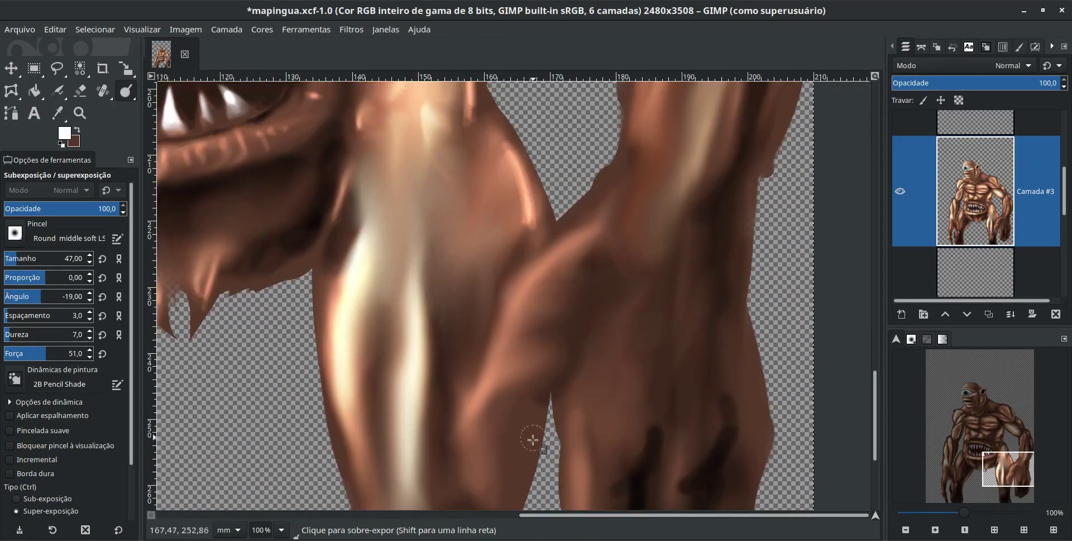
left_click_drag(583, 234, 522, 385)
scroll(507, 281, "down", 1)
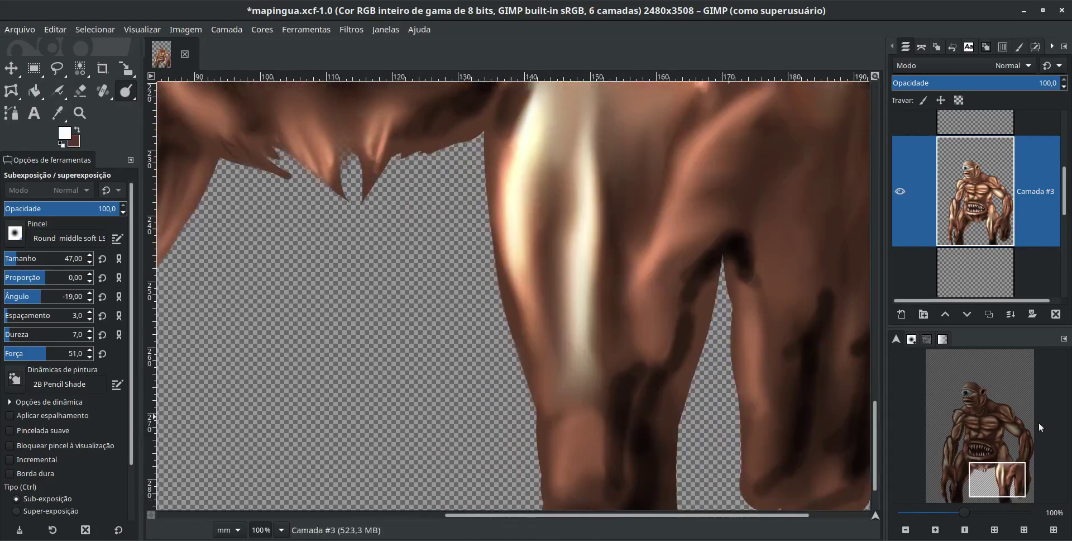
scroll(507, 281, "down", 2)
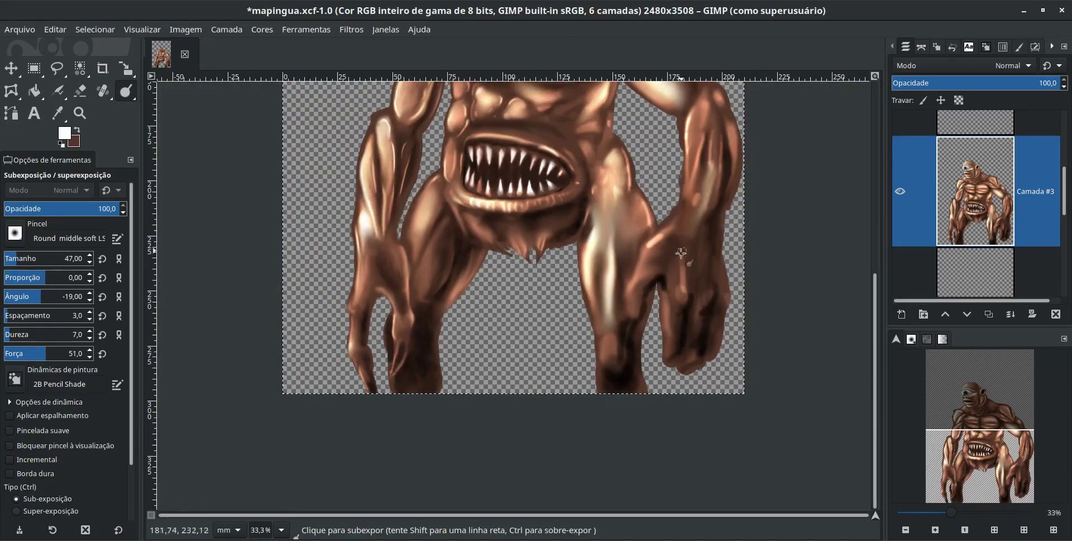
key("s")
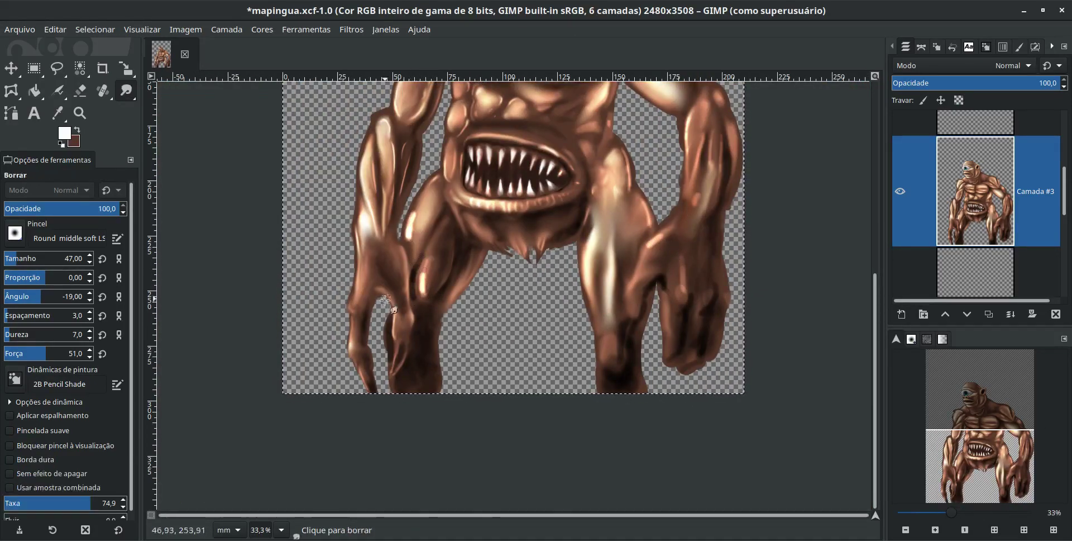
key("bracketright")
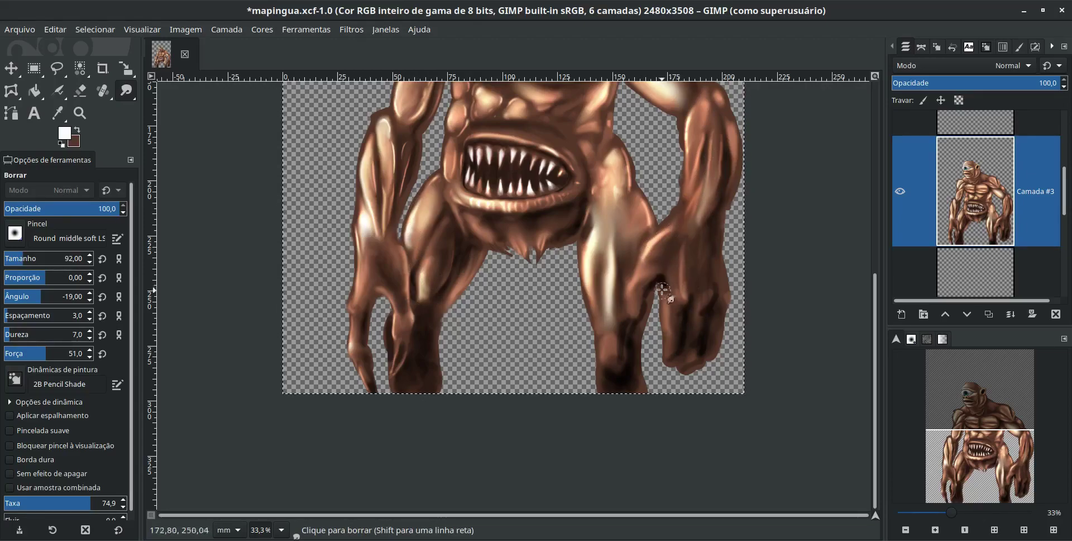
Step: Zoom into the chest and burn dark strokes down the sternum with a size-50 brush
key("z")
scroll(443, 181, "up", 5)
left_click_drag(443, 182, 575, 360)
key("shift+d")
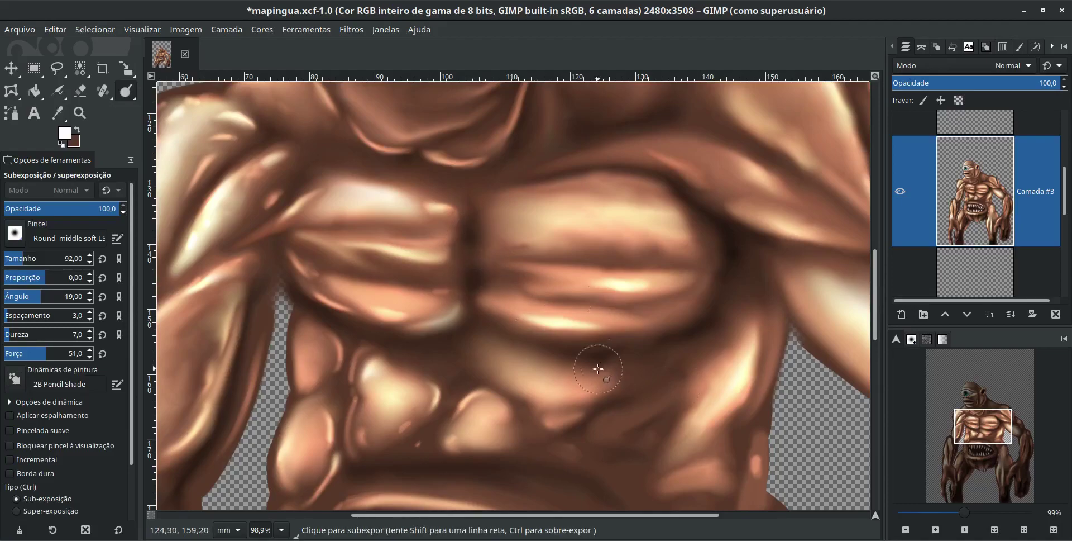
key("bracketleft")
left_click_drag(466, 221, 466, 256)
mouse_move(416, 278)
left_mouse_down()
mouse_move(500, 279)
mouse_move(470, 335)
left_mouse_up()
left_click_drag(402, 338, 553, 358)
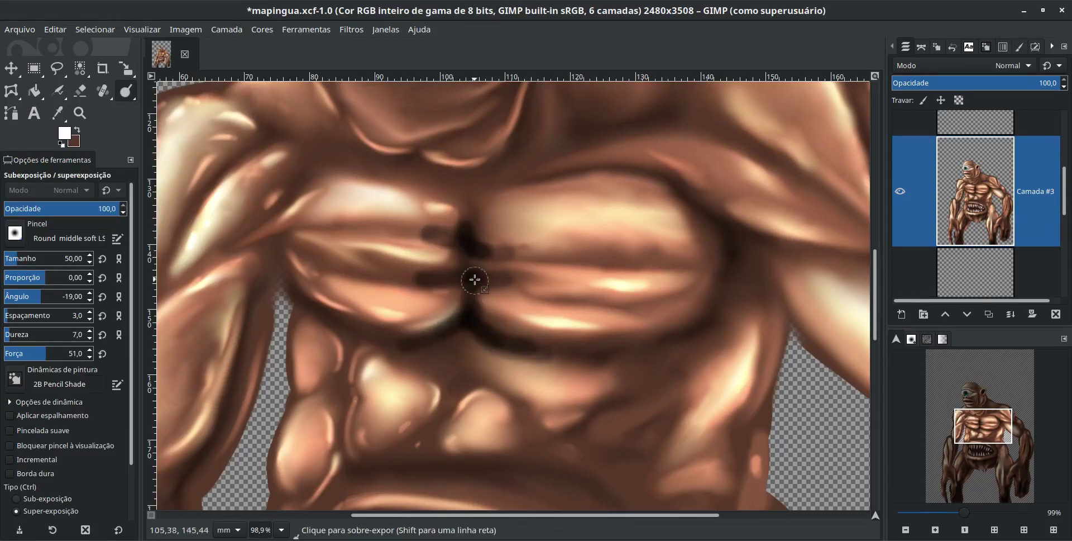
Step: Burn shadows under the pecs, on the left shoulder, left pec edge and lower abdomen
left_click_drag(474, 302, 469, 179)
mouse_move(491, 179)
left_mouse_down()
mouse_move(418, 173)
mouse_move(492, 184)
left_mouse_up()
left_click_drag(317, 153, 276, 134)
left_click_drag(280, 246, 263, 304)
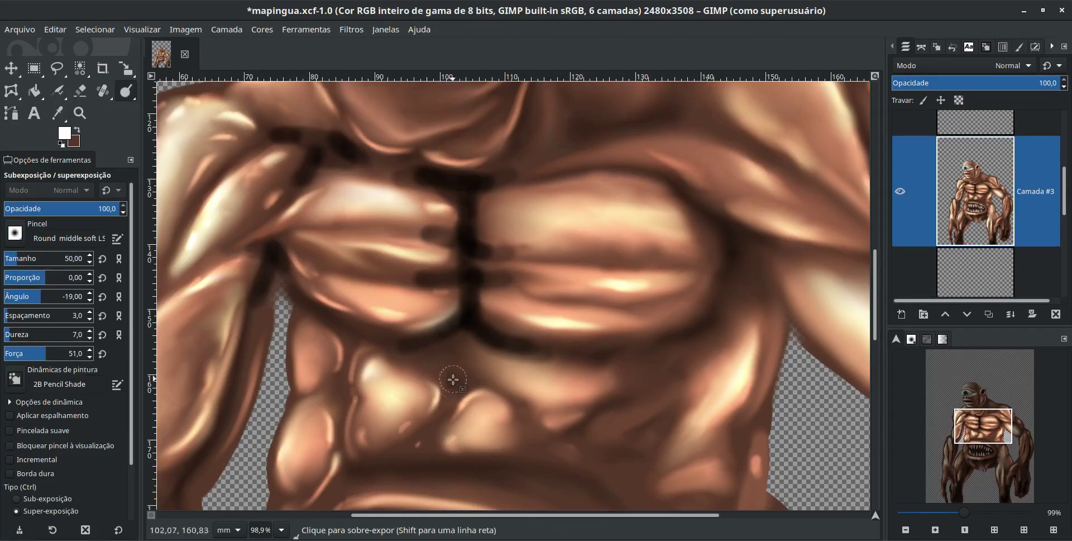
left_click_drag(450, 375, 402, 452)
left_click_drag(531, 431, 592, 453)
mouse_move(667, 391)
left_mouse_down()
mouse_move(642, 349)
mouse_move(782, 234)
left_mouse_up()
Step: Smudge the sternum and pec shadow lines smoothly into the surrounding skin
key("s")
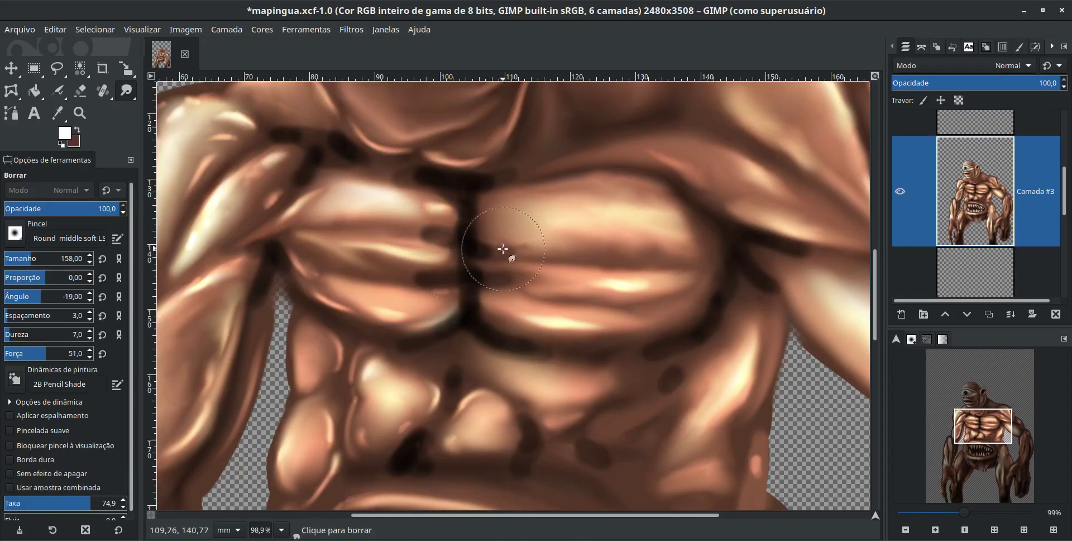
left_click_drag(425, 170, 542, 176)
left_click_drag(469, 179, 432, 234)
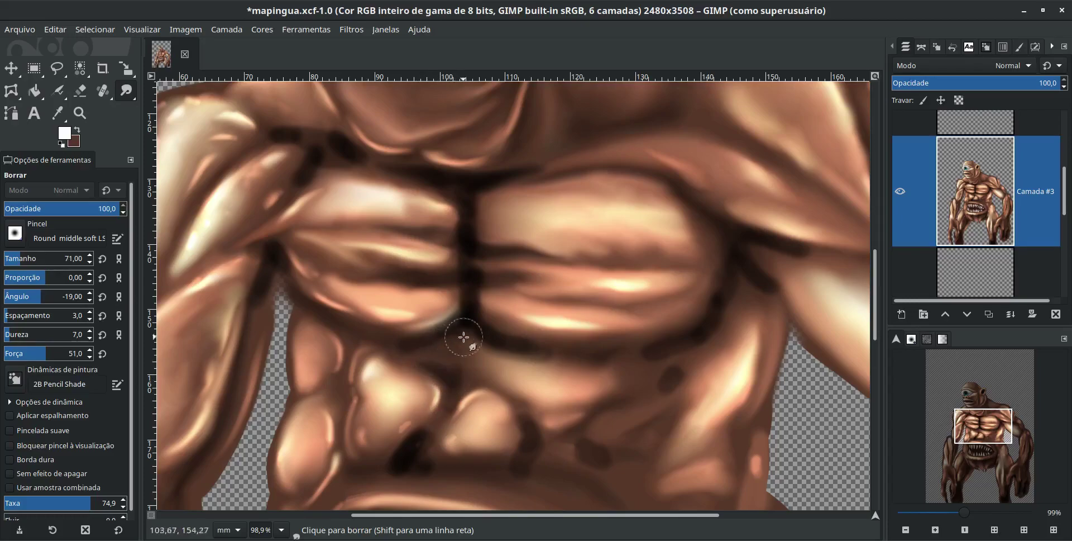
left_click_drag(463, 338, 640, 360)
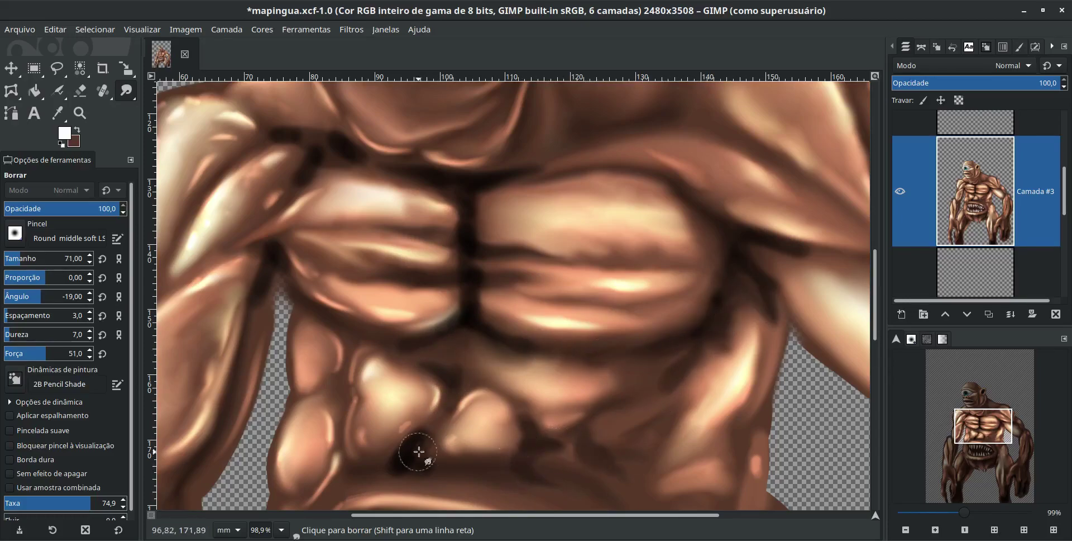
left_click_drag(419, 452, 337, 486)
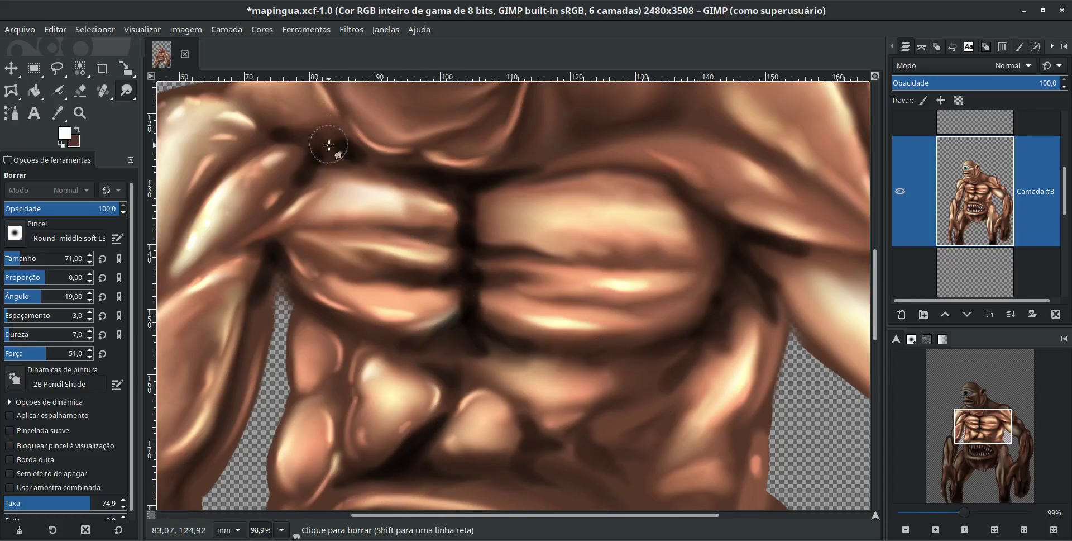
left_click_drag(262, 268, 202, 270)
left_click_drag(443, 356, 513, 349)
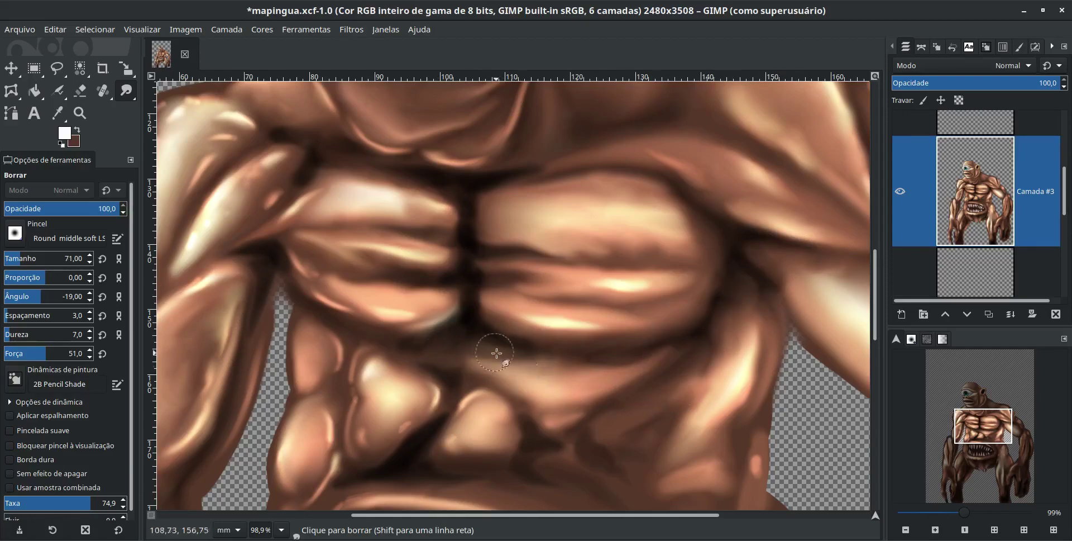
Step: Enlarge the Smudge brush and pan around the chest to review the blending
key("bracketright")
key("bracketright")
key("bracketright")
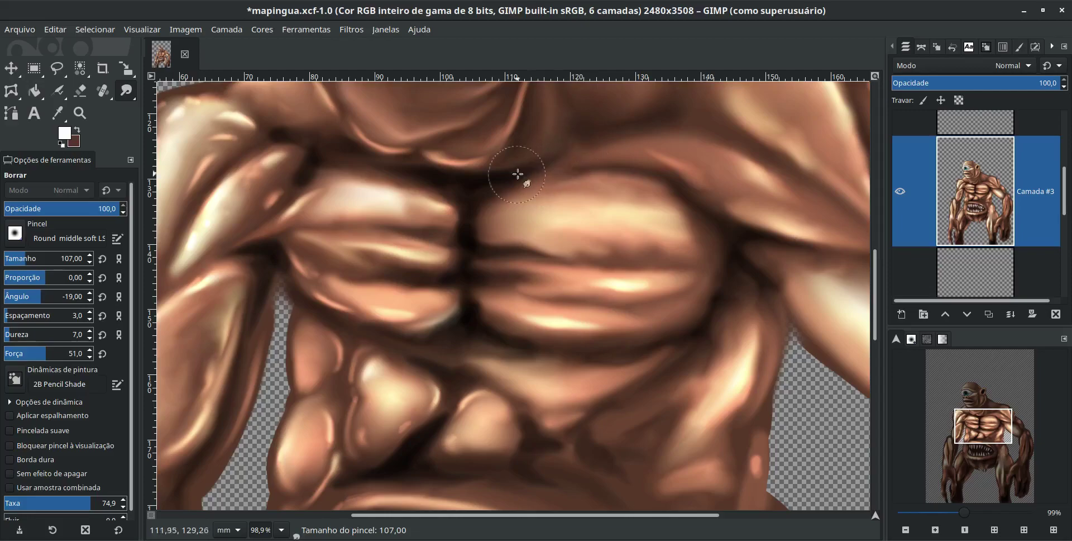
scroll(387, 241, "left", 5)
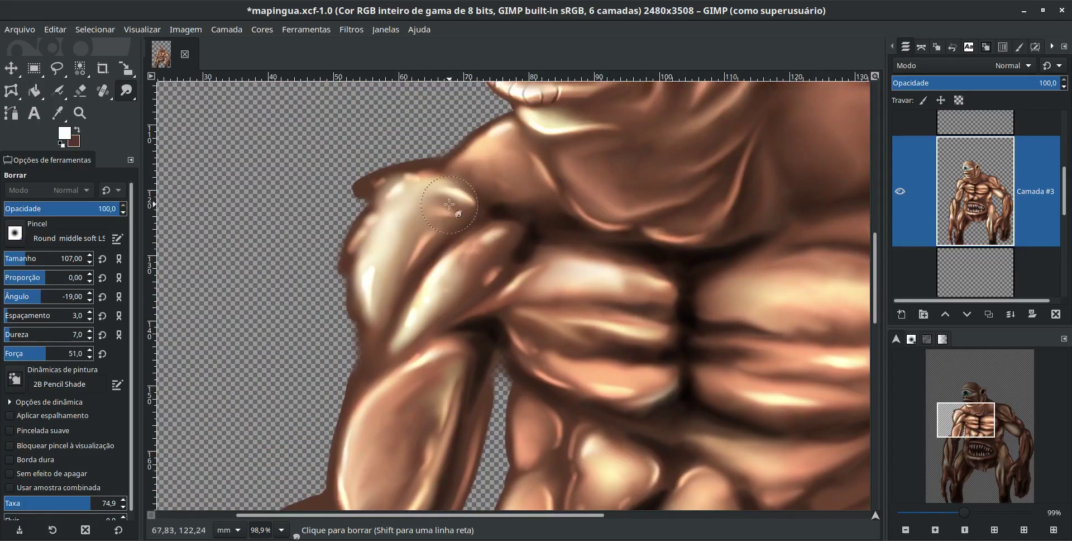
scroll(387, 240, "down", 5)
scroll(699, 416, "right", 5)
scroll(698, 416, "down", 5)
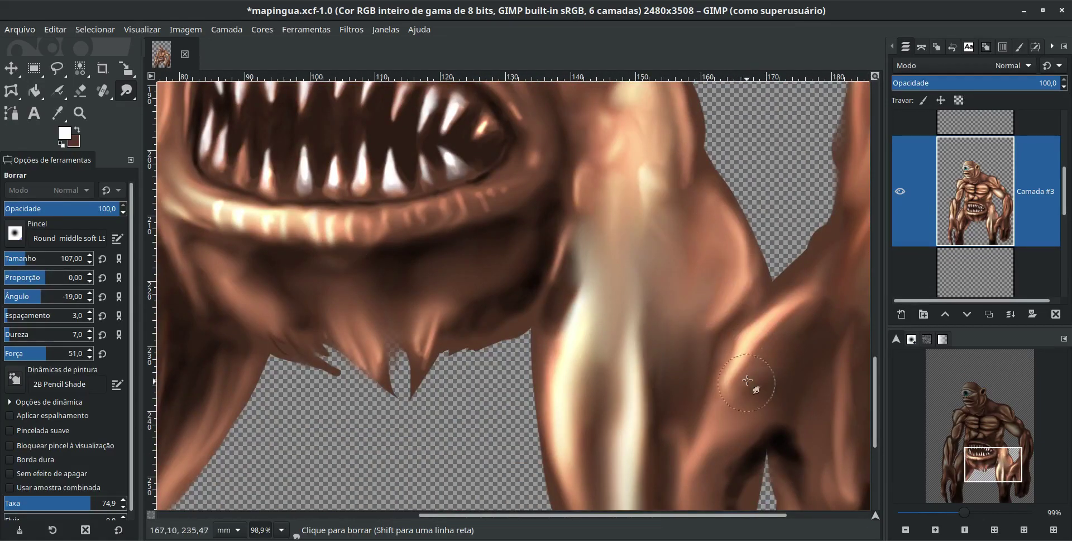
scroll(270, 279, "down", 3, "ctrl")
scroll(270, 279, "up", 5)
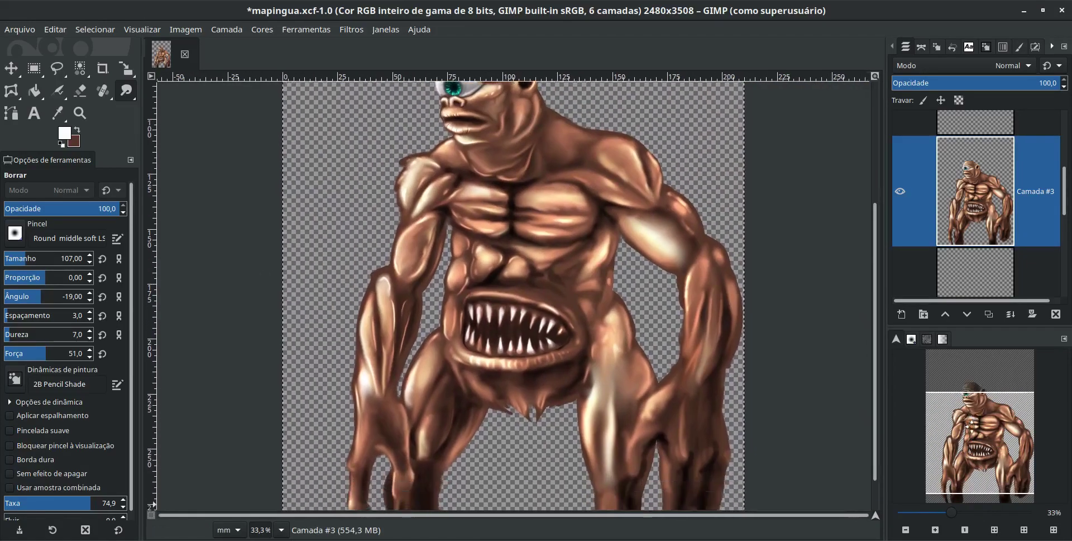
scroll(514, 311, "up", 4, "ctrl")
Step: Burn dark shadow strokes beside the belly mouth and near the teeth
scroll(581, 214, "down", 3)
scroll(588, 306, "right", 3)
key("shift+d")
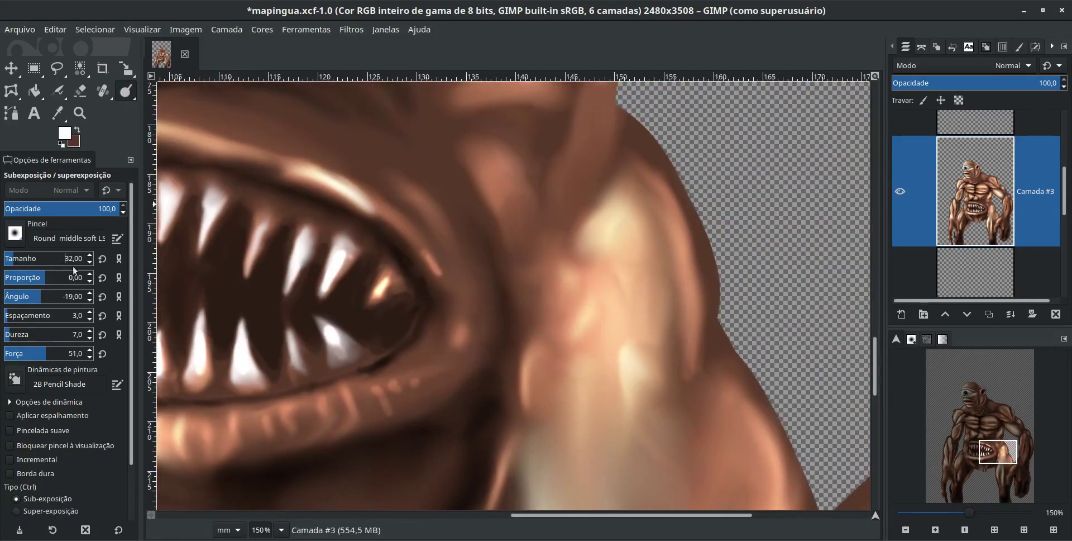
left_click_drag(606, 364, 605, 429)
scroll(605, 391, "down", 3)
scroll(134, 510, "down", 2)
scroll(690, 247, "left", 3)
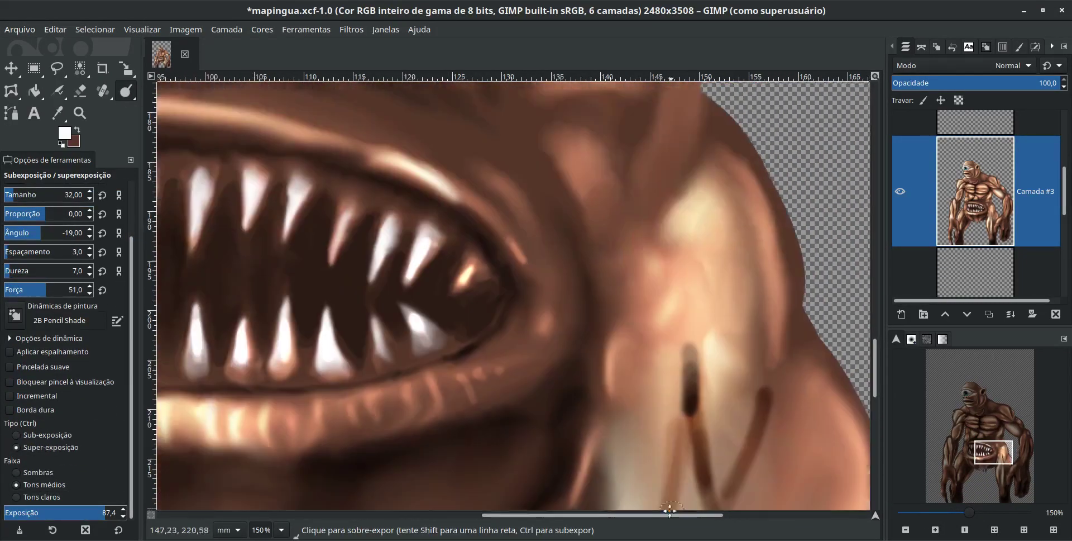
left_click_drag(620, 190, 665, 291)
left_click_drag(720, 263, 718, 319)
Step: Settle on the Smudge tool and raise its strength to 67
scroll(719, 318, "left", 3)
scroll(443, 305, "left", 5)
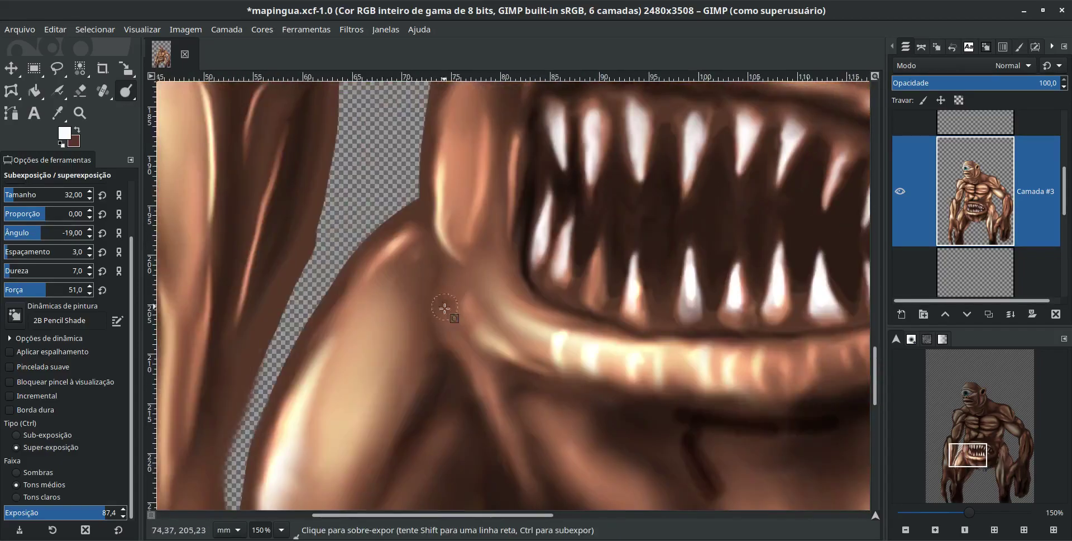
scroll(444, 305, "up", 3)
scroll(597, 279, "up", 3)
scroll(350, 359, "left", 2)
scroll(350, 358, "down", 5)
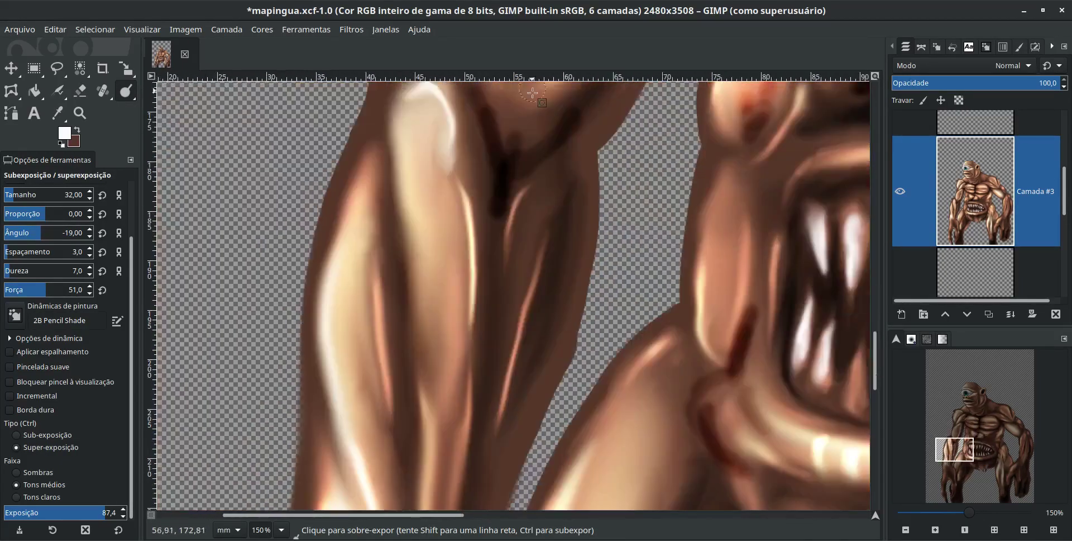
scroll(462, 275, "right", 5)
scroll(557, 254, "right", 5)
scroll(575, 307, "down", 3)
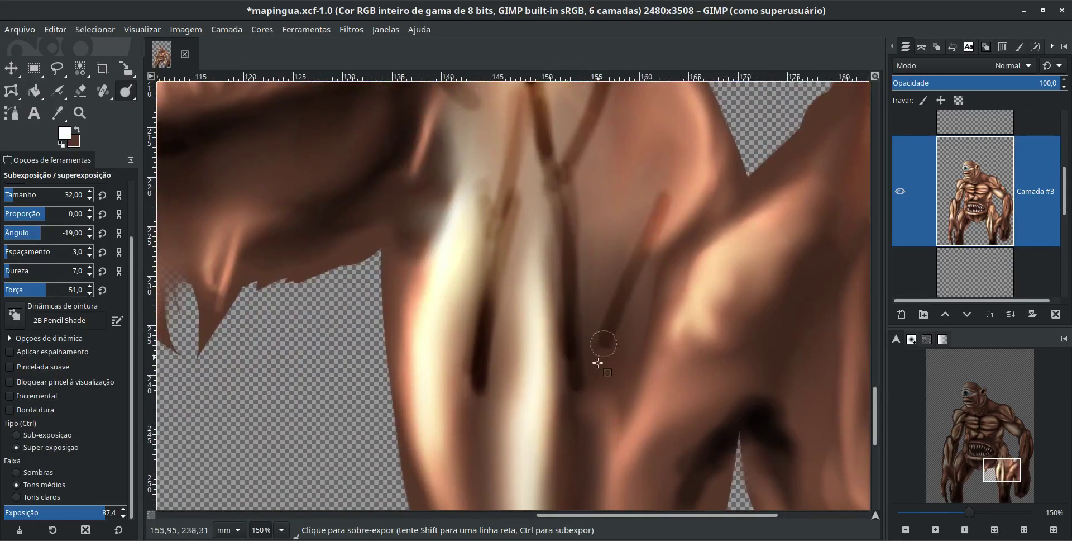
scroll(502, 335, "right", 5)
key("s")
key("shift+u")
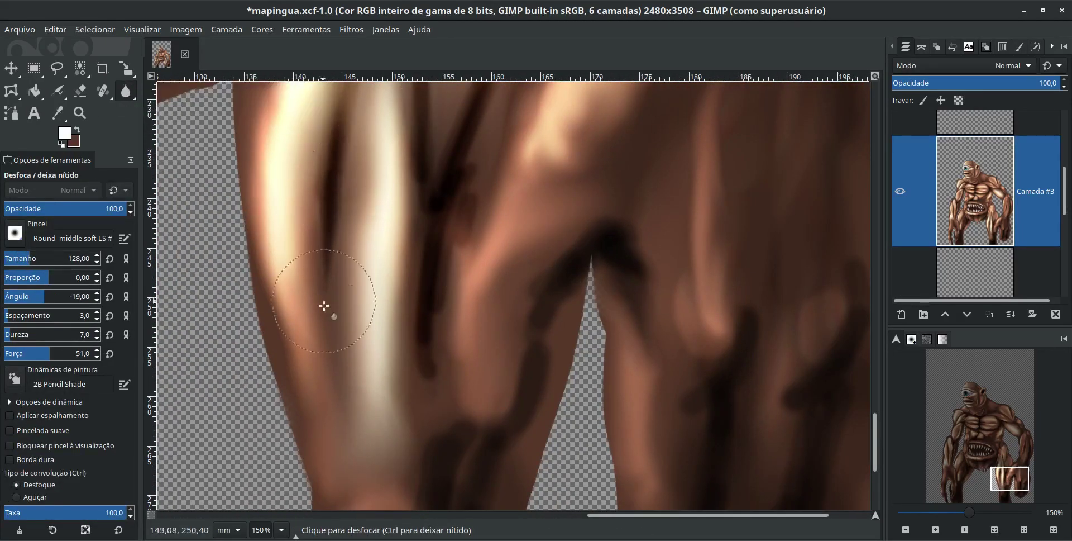
scroll(467, 235, "up", 4)
scroll(462, 216, "up", 4)
scroll(373, 265, "up", 3)
scroll(373, 266, "left", 2)
key("s")
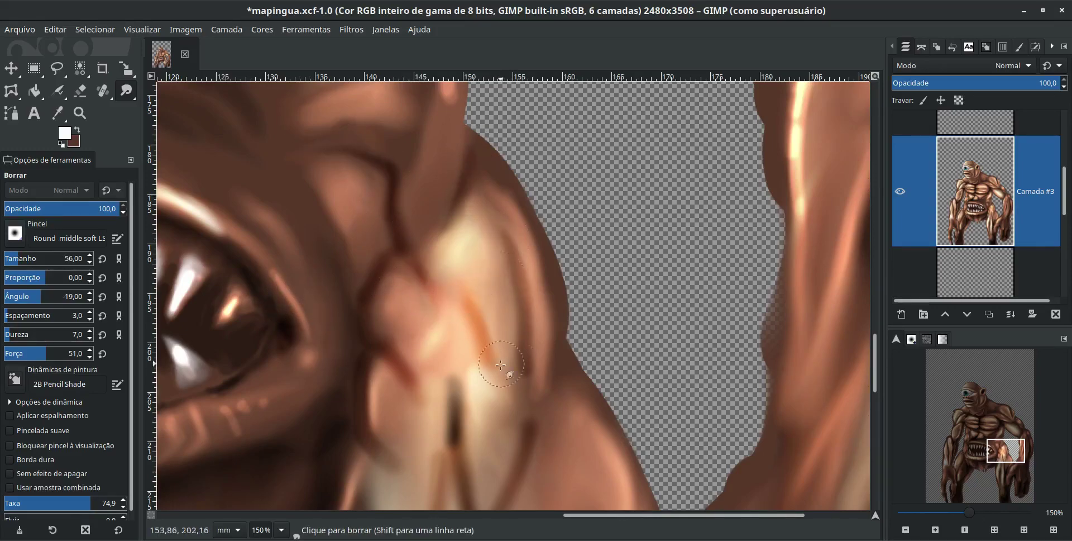
scroll(441, 377, "down", 5)
scroll(497, 335, "down", 5)
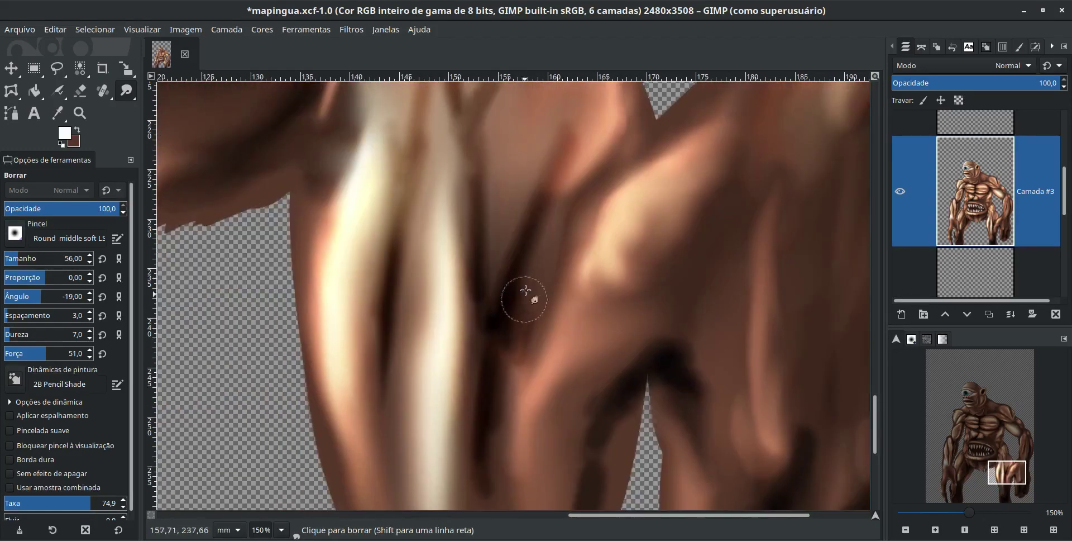
scroll(481, 335, "down", 5)
scroll(620, 235, "right", 4)
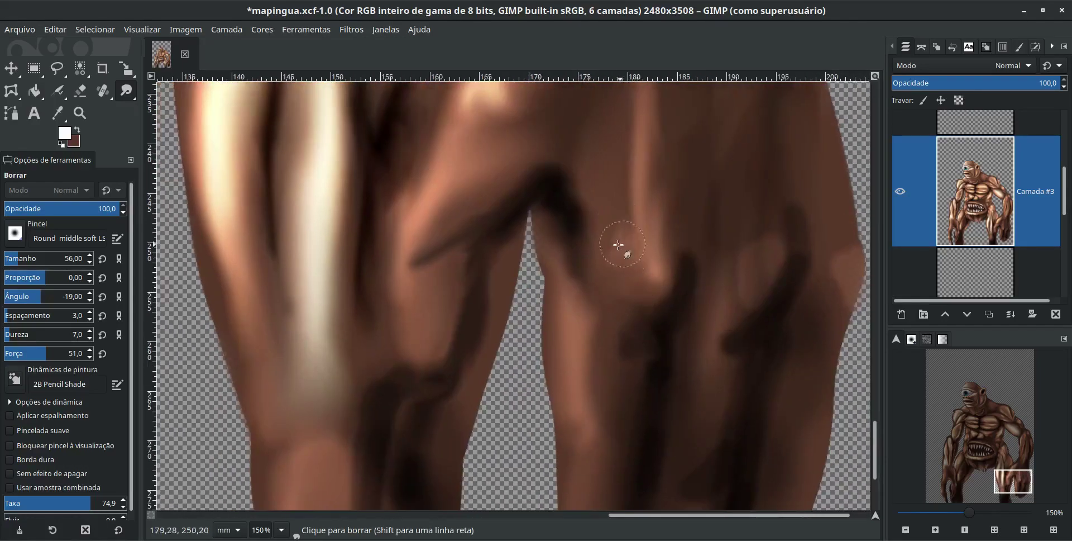
scroll(671, 274, "right", 3)
left_click(59, 349)
scroll(296, 363, "down", 4)
scroll(352, 400, "down", 3)
scroll(363, 307, "left", 5)
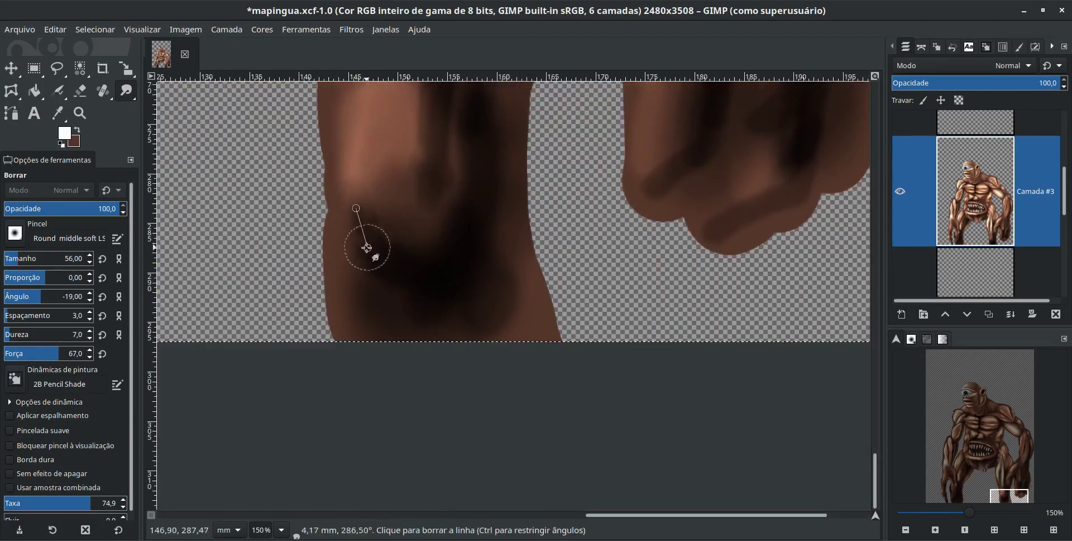
Step: Add a small Dodge/Burn touch near the jaw and smudge the body smooth
key("shift+d")
left_click_drag(380, 137, 382, 123)
scroll(271, 289, "up", 5)
scroll(414, 228, "left", 6)
scroll(414, 227, "up", 5)
scroll(609, 252, "up", 5)
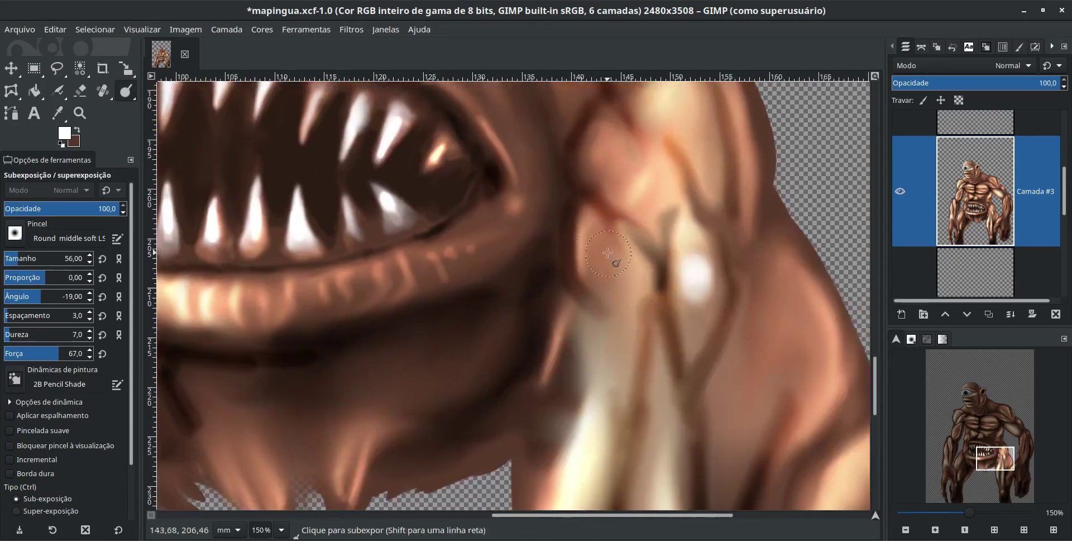
scroll(608, 252, "up", 5)
scroll(446, 195, "left", 8)
key("s")
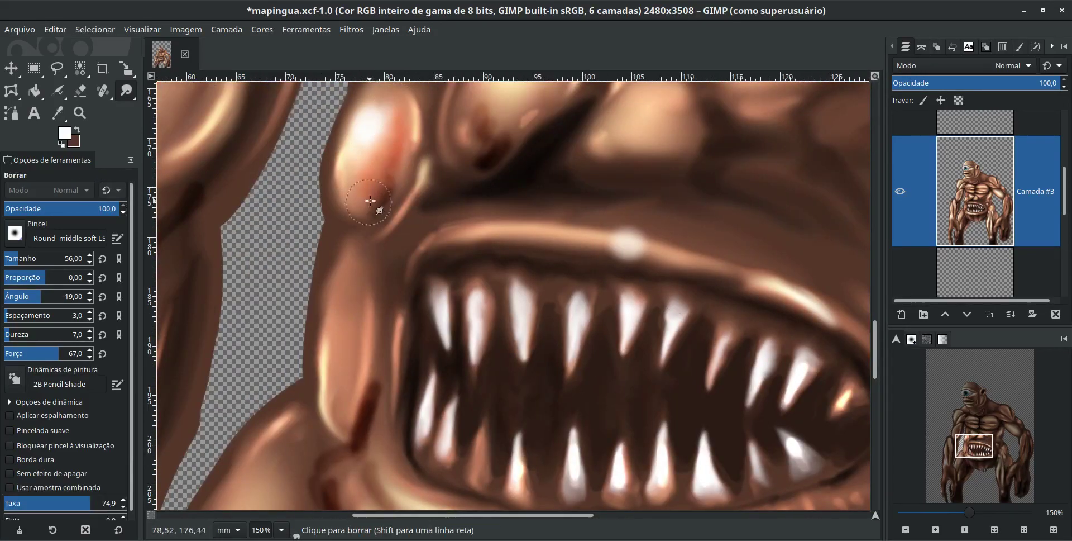
scroll(407, 263, "left", 3)
scroll(407, 263, "up", 2)
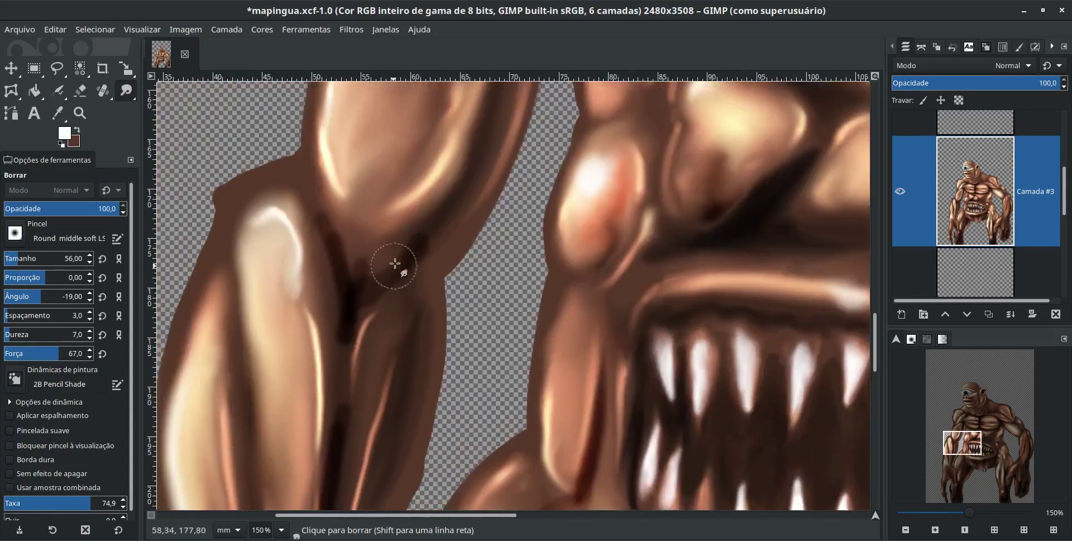
scroll(444, 190, "down", 7)
scroll(446, 230, "down", 3)
scroll(425, 268, "right", 3)
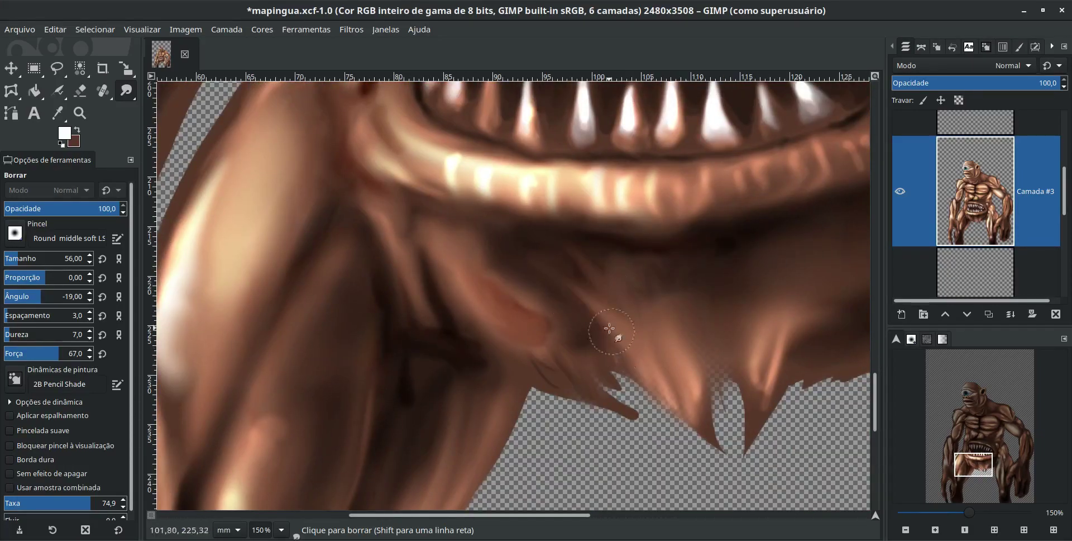
scroll(613, 251, "right", 5)
scroll(570, 234, "right", 5)
scroll(570, 234, "up", 1)
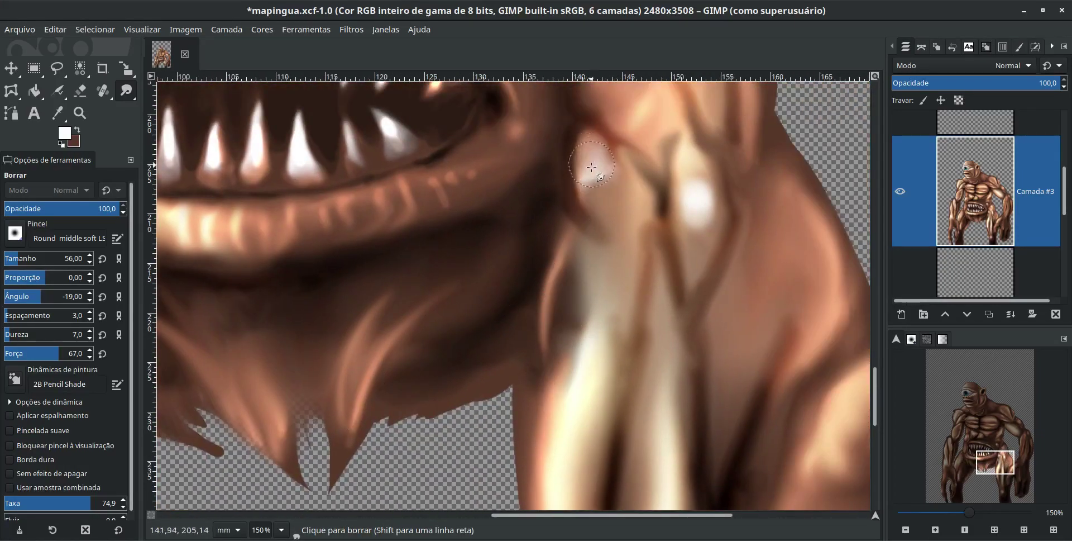
scroll(614, 207, "up", 5)
scroll(531, 201, "left", 5)
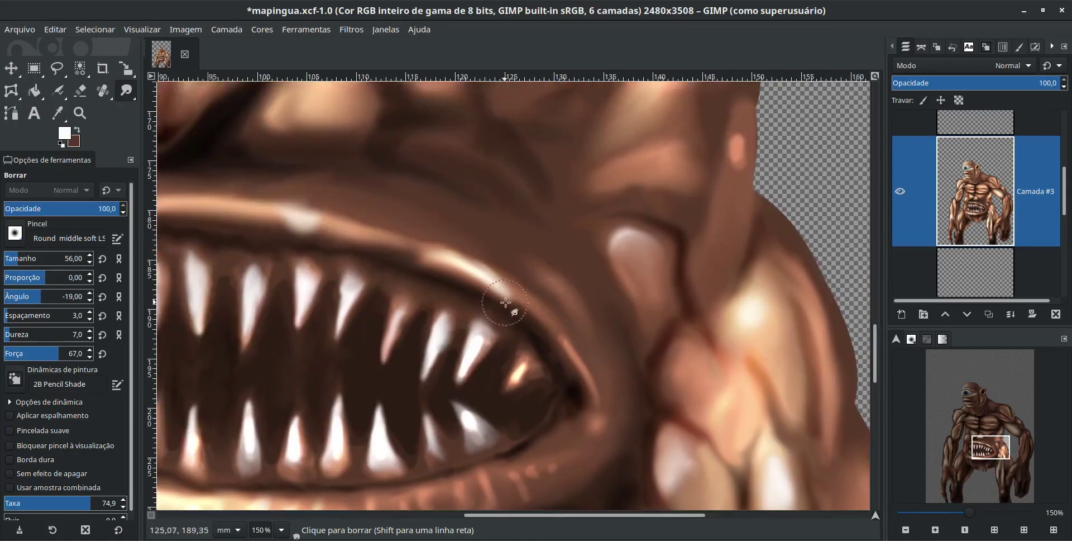
scroll(510, 310, "left", 5)
scroll(673, 290, "left", 3)
scroll(502, 268, "left", 2)
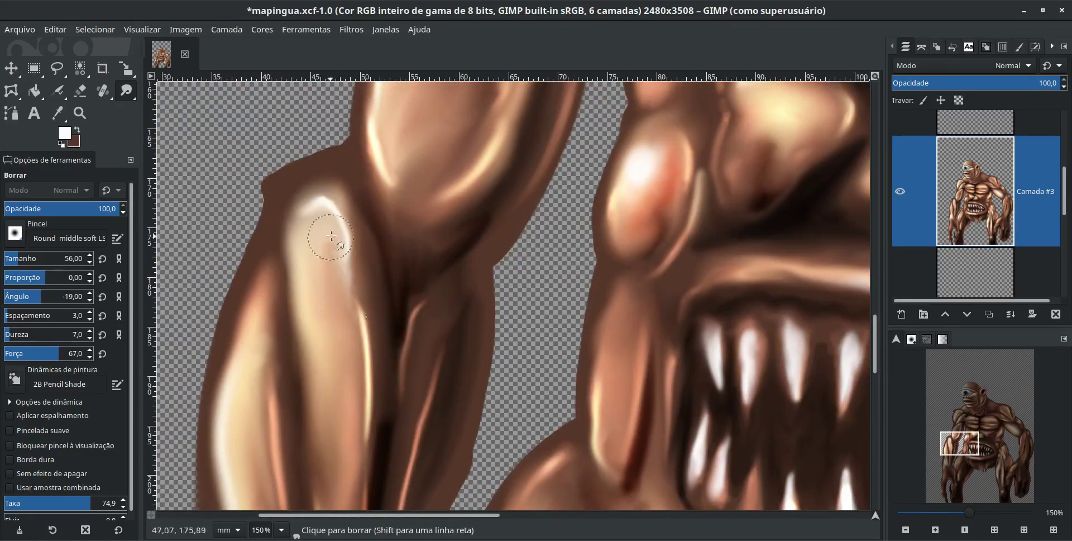
Step: Blur the jaw edge and adjust a Blur tool option slider
key("shift+u")
left_click_drag(348, 289, 366, 380)
left_click_drag(22, 254, 60, 255)
scroll(423, 189, "right", 4)
scroll(423, 189, "down", 2)
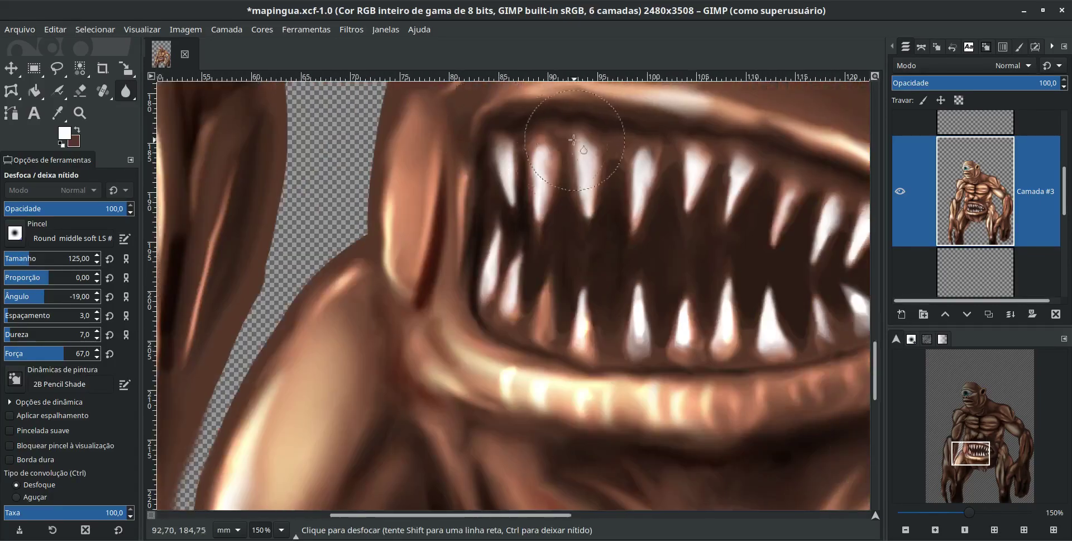
scroll(423, 189, "down", 3)
scroll(391, 313, "right", 6)
scroll(488, 259, "right", 2)
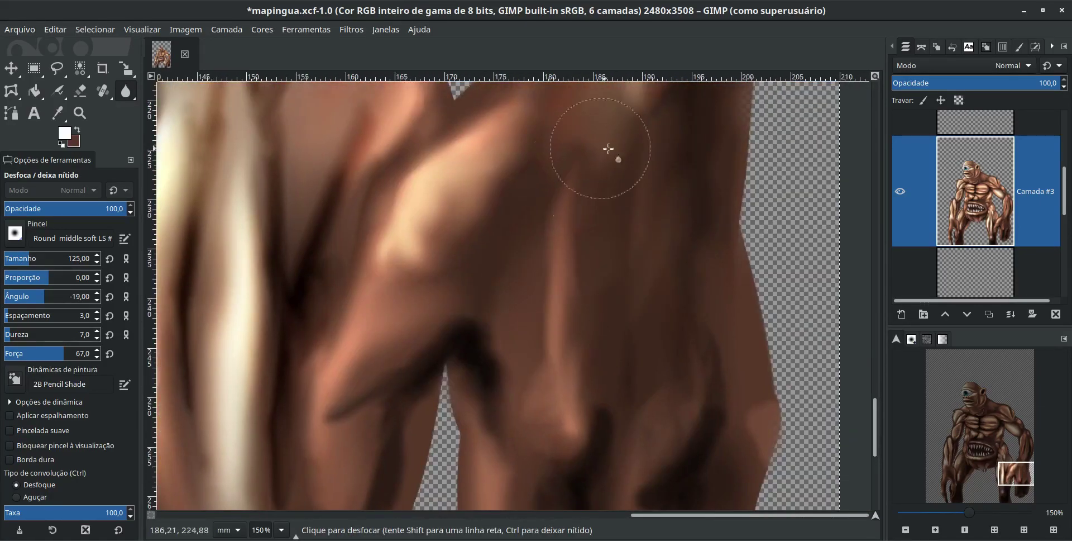
scroll(676, 301, "up", 3)
scroll(582, 288, "up", 3)
scroll(678, 330, "up", 2)
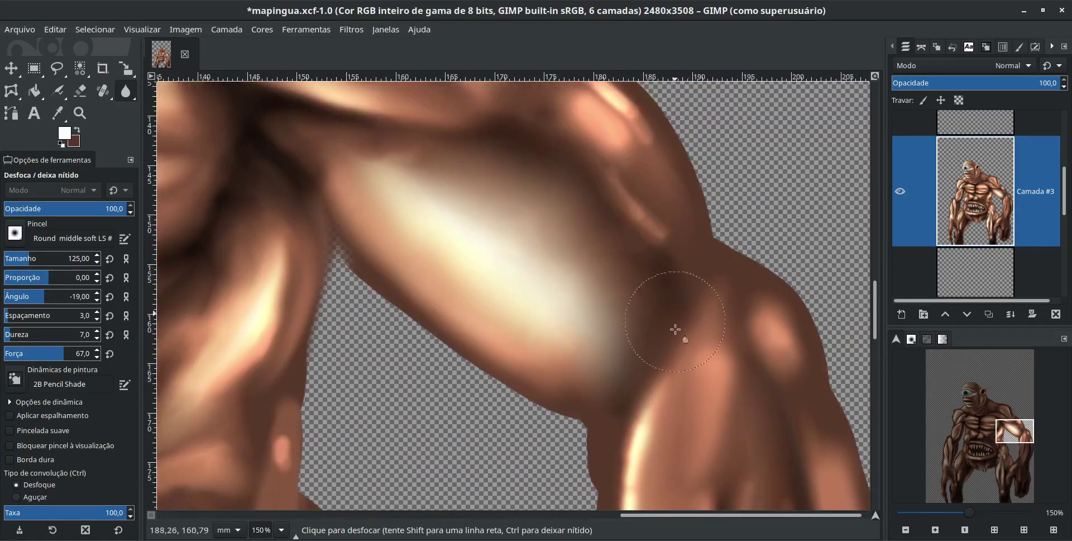
scroll(540, 279, "up", 2)
scroll(540, 279, "left", 1)
scroll(540, 279, "down", 1, "ctrl")
scroll(559, 257, "down", 1, "ctrl")
scroll(587, 224, "down", 1, "ctrl")
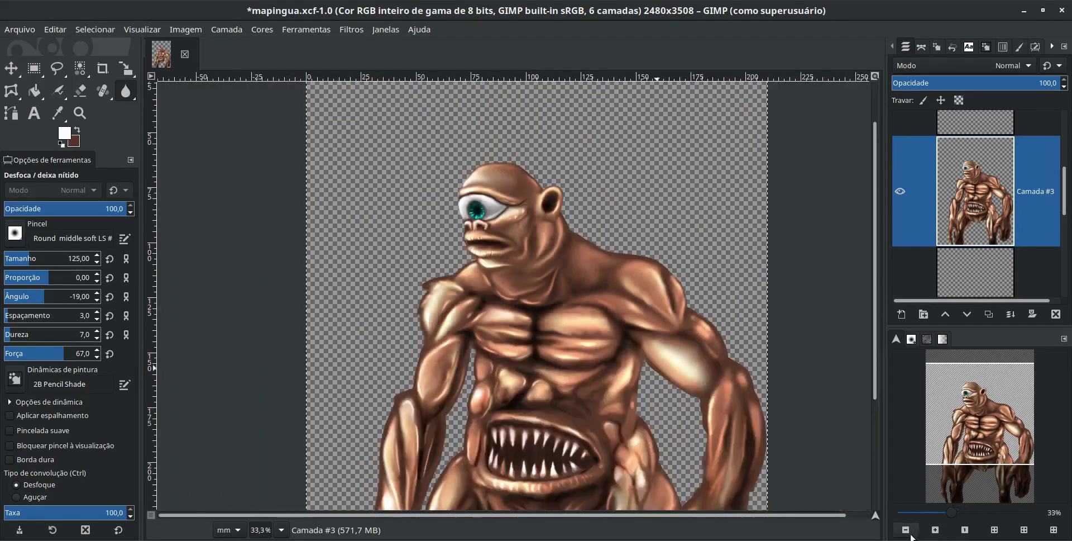
scroll(606, 207, "down", 1, "ctrl")
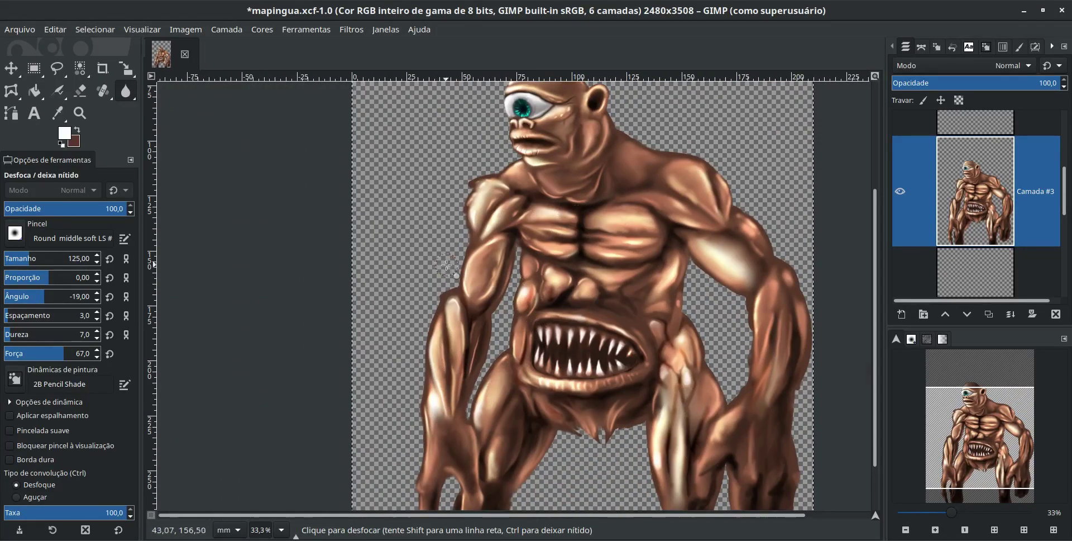
scroll(523, 316, "up", 5, "ctrl")
Step: Shade the upper teeth with Dodge/Burn using the 2B Pencil Shade dynamics
key("shift+d")
scroll(120, 448, "down", 2)
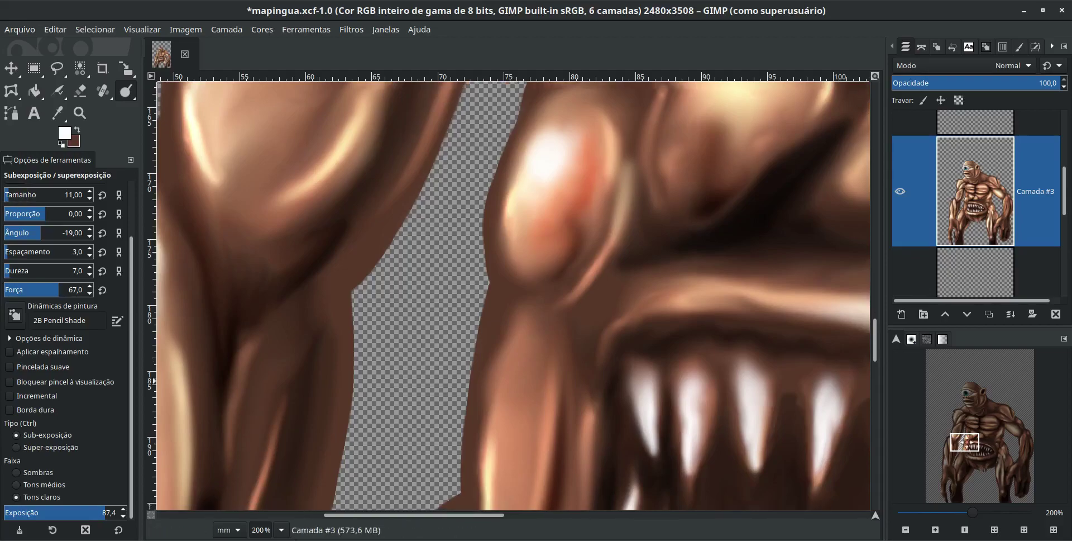
left_click(118, 320)
scroll(461, 197, "down", 2)
scroll(461, 197, "right", 1)
scroll(445, 366, "down", 2)
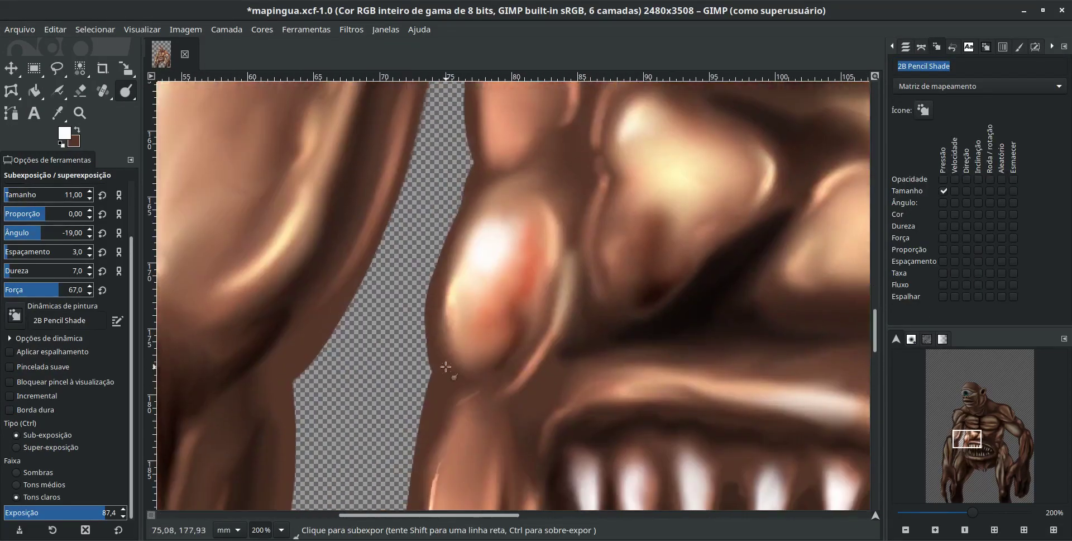
scroll(501, 203, "right", 2)
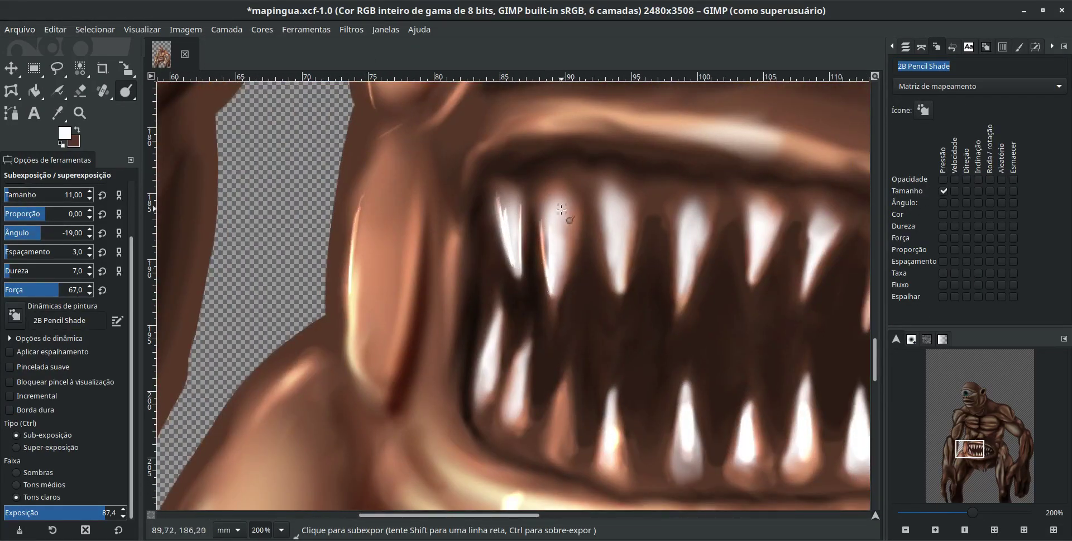
left_click_drag(561, 210, 560, 290, "ctrl")
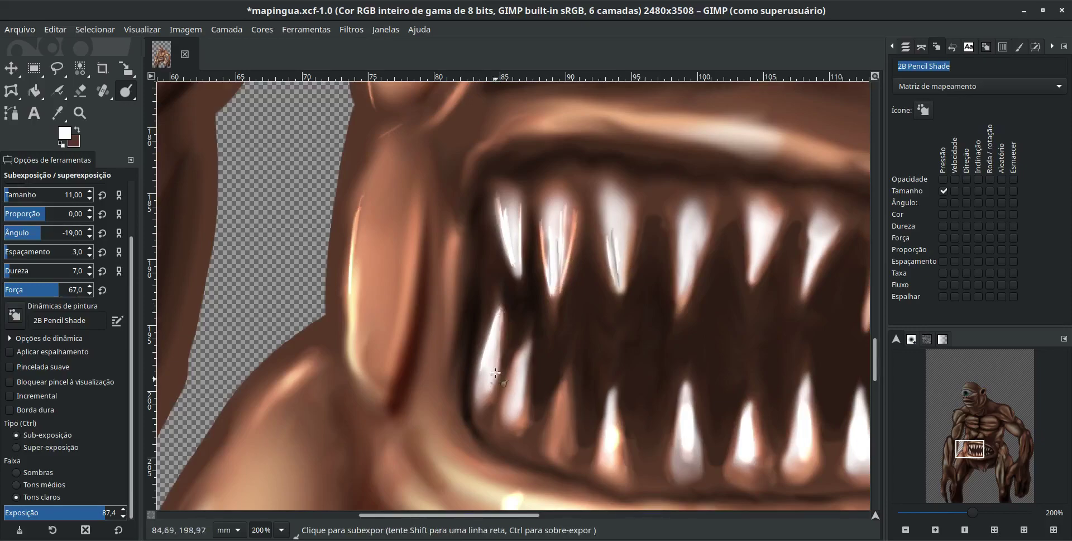
scroll(578, 287, "down", 3)
scroll(578, 288, "right", 1)
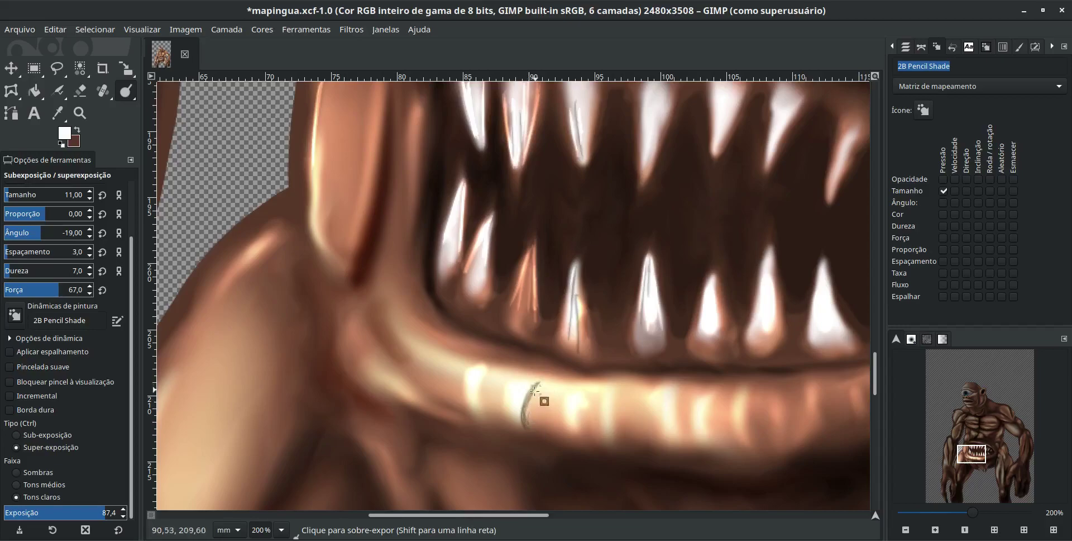
Step: With a slightly larger brush, burn a dark crease around the bulge beside the mouth
key("bracketright")
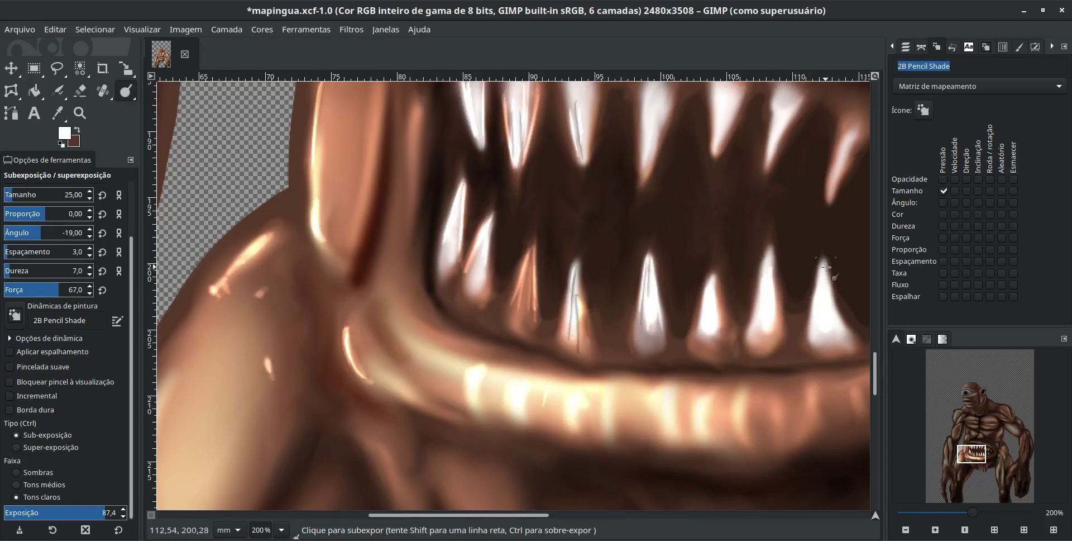
scroll(675, 316, "up", 4)
scroll(675, 316, "right", 4)
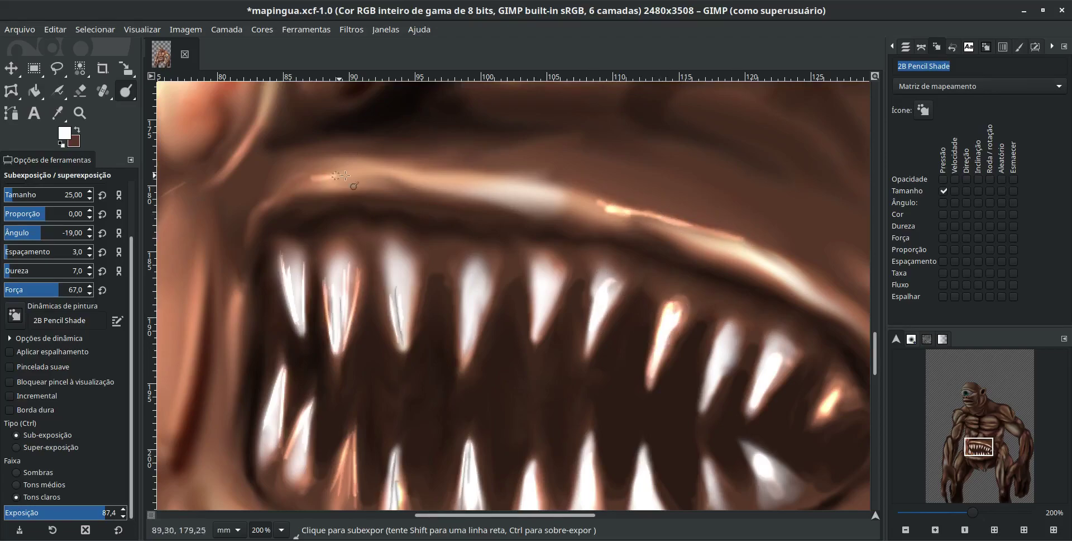
scroll(436, 265, "up", 5)
scroll(436, 265, "left", 3)
scroll(530, 252, "left", 5)
scroll(502, 263, "down", 1)
key("ctrl")
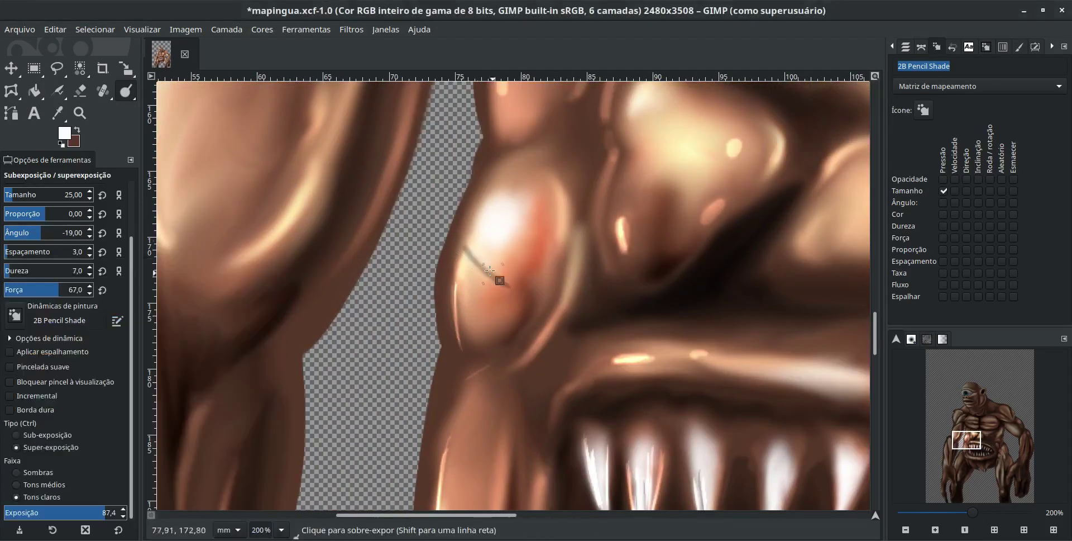
key("ctrl")
left_click_drag(506, 292, 490, 285)
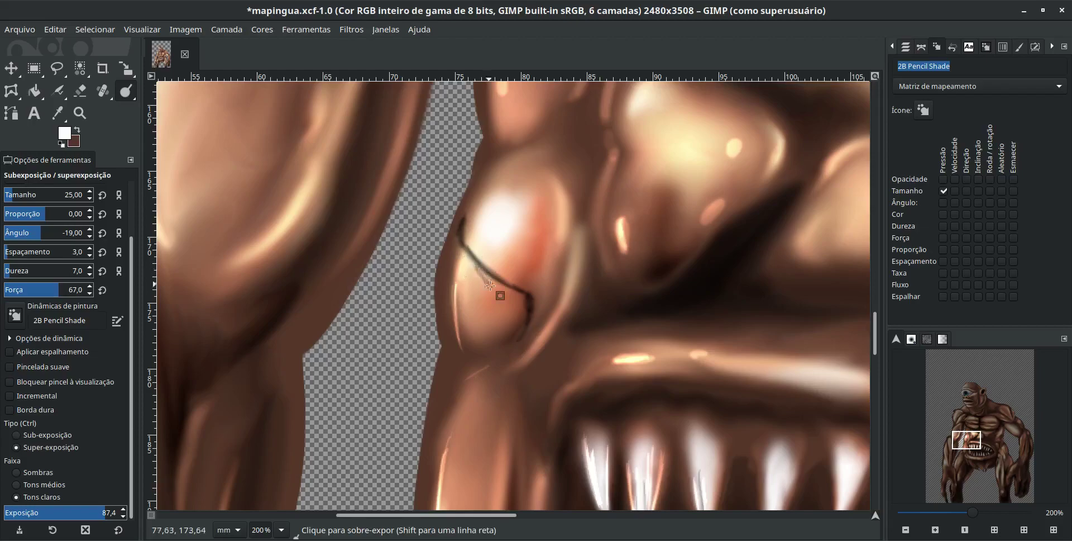
scroll(508, 323, "up", 3)
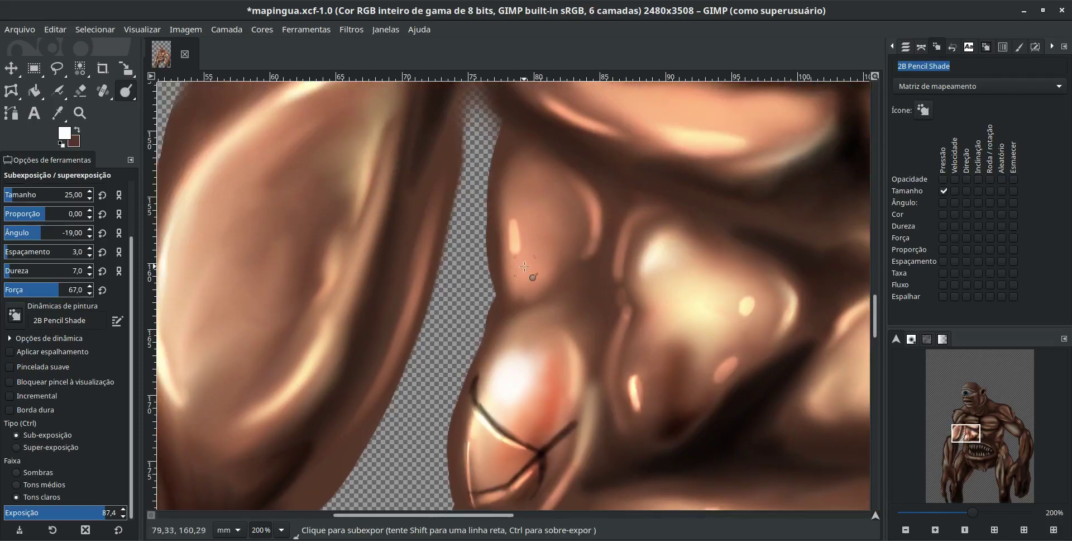
Step: Darken crease lines between the flesh bulges and smudge them into the skin
key("s")
key("bracketright")
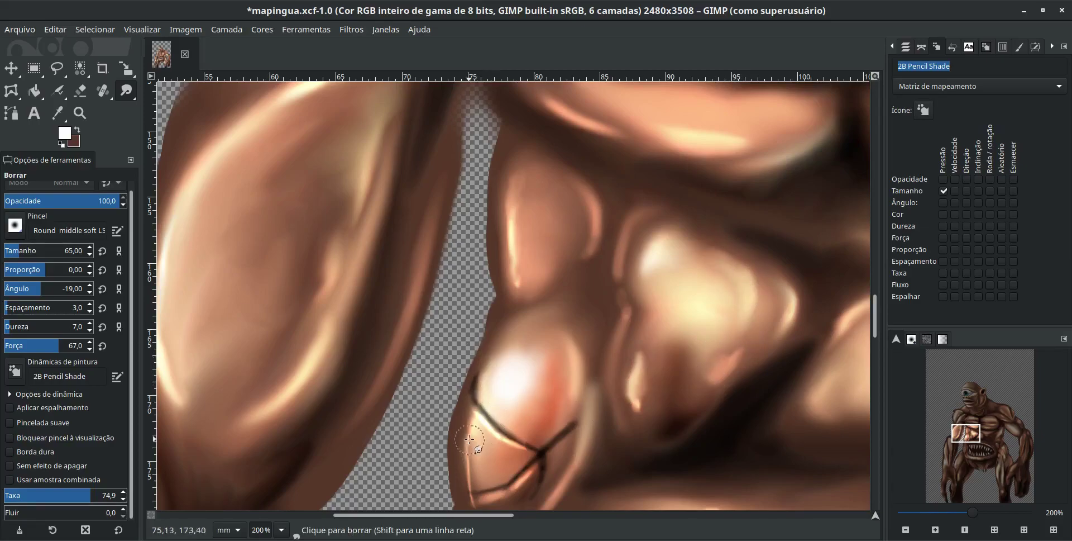
key("shift+d")
left_click_drag(589, 280, 613, 182)
key("s")
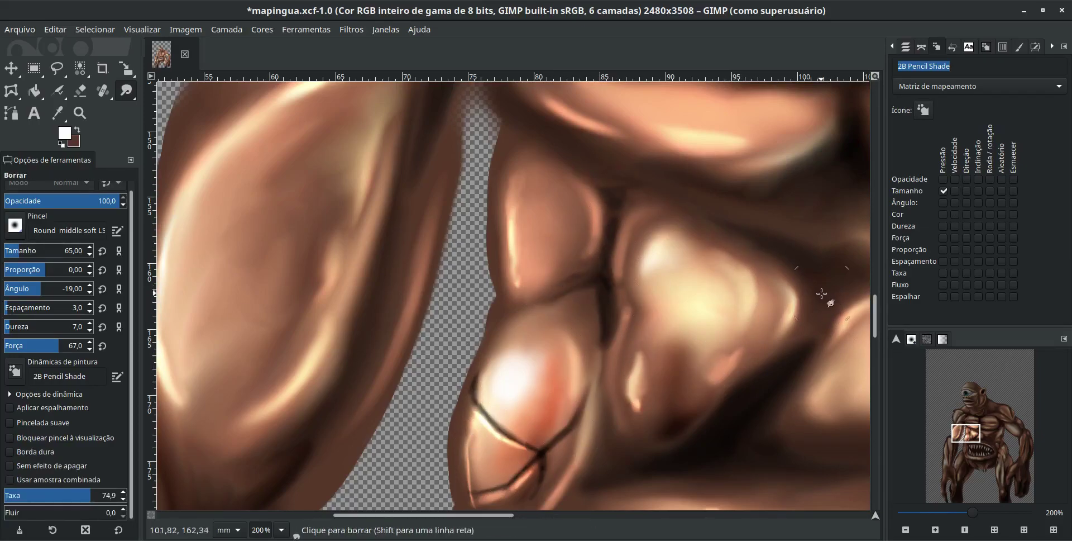
key("shift+d")
left_click_drag(822, 293, 810, 328)
scroll(810, 327, "right", 5)
mouse_move(743, 255)
left_mouse_down()
mouse_move(687, 307)
mouse_move(671, 298)
left_mouse_up()
Step: Dab six bright dodge highlights onto the bulges around the mouth
key("s")
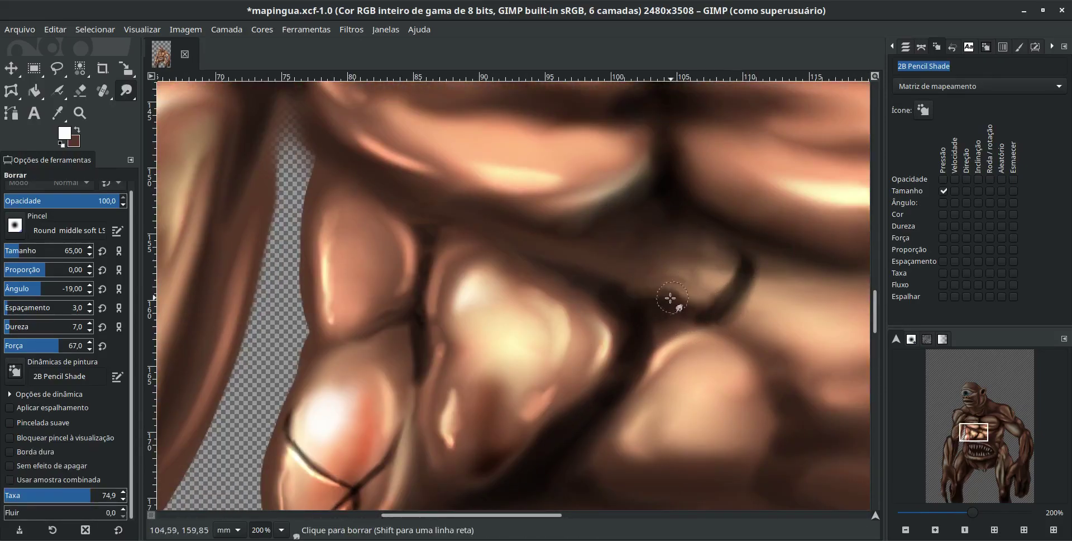
key("shift+d")
left_click(698, 275)
left_click(599, 259)
left_click(551, 330)
left_click(695, 440)
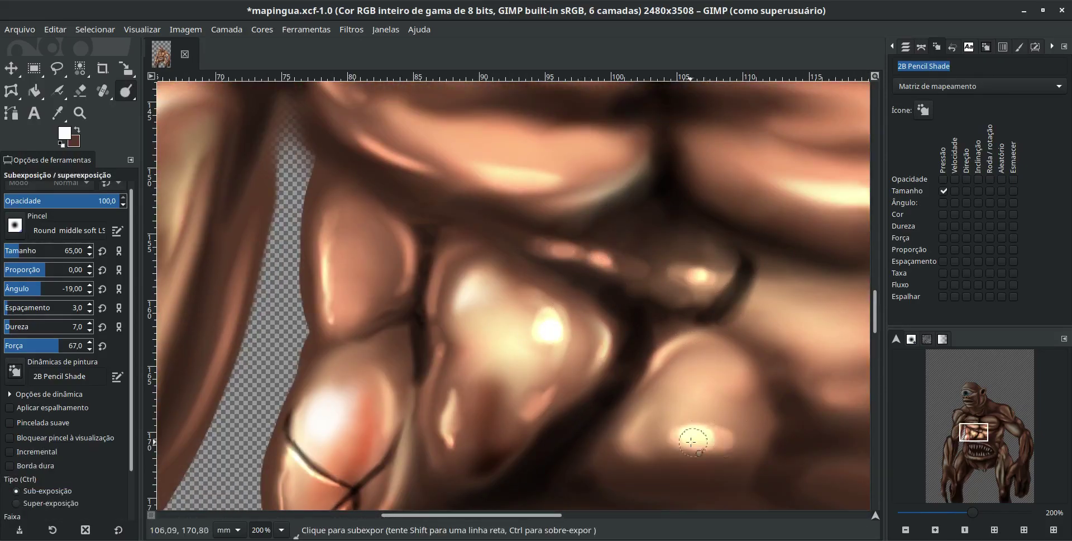
scroll(695, 395, "down", 3)
left_click(684, 391)
left_click(799, 316)
scroll(756, 318, "down", 3)
Step: Highlight the arm edge and smudge the arm and shoulder shading smooth
scroll(752, 324, "up", 2)
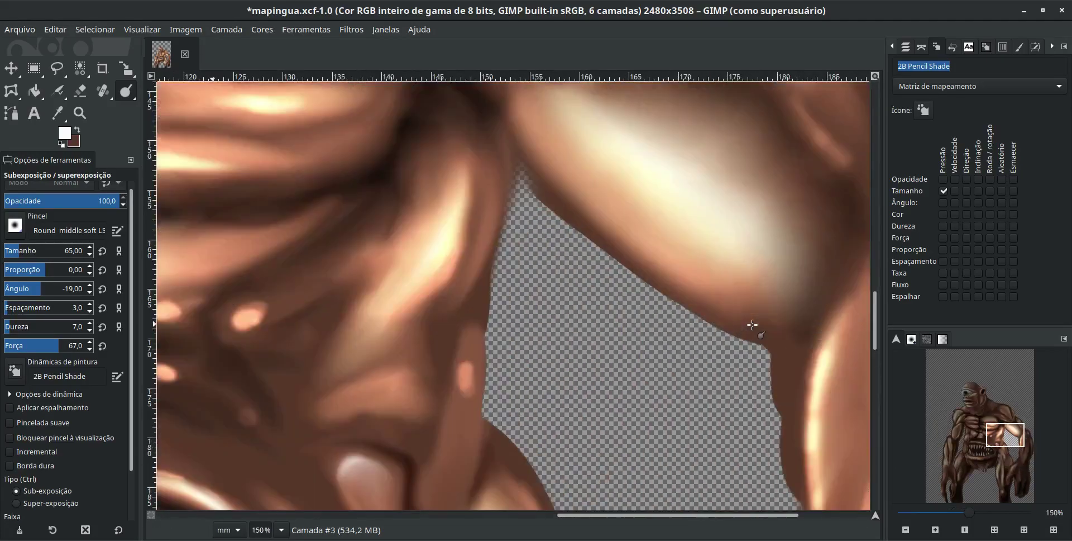
mouse_move(752, 324)
left_mouse_down()
mouse_move(703, 295)
mouse_move(765, 301)
left_mouse_up()
key("s")
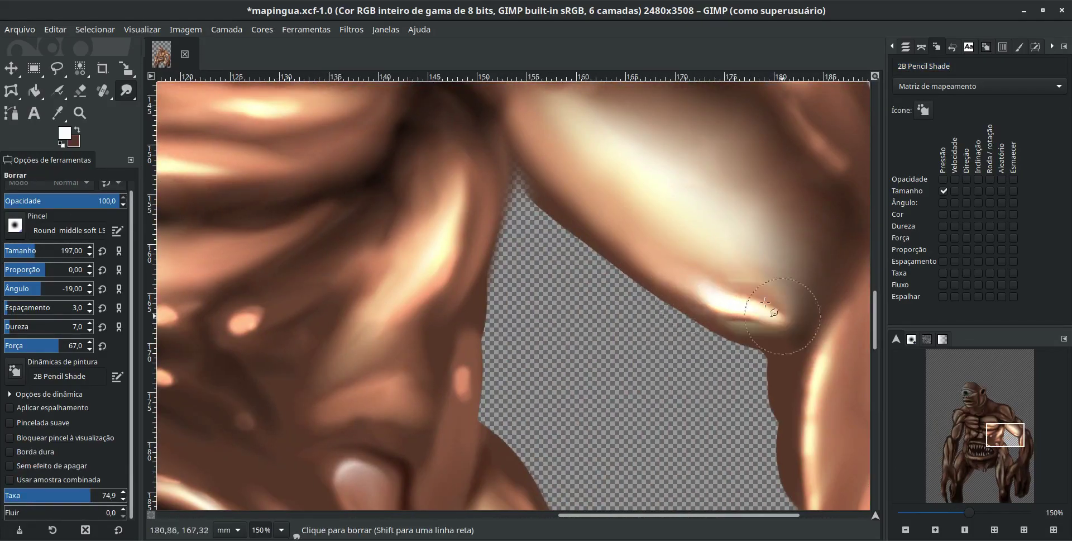
left_click_drag(648, 246, 780, 309)
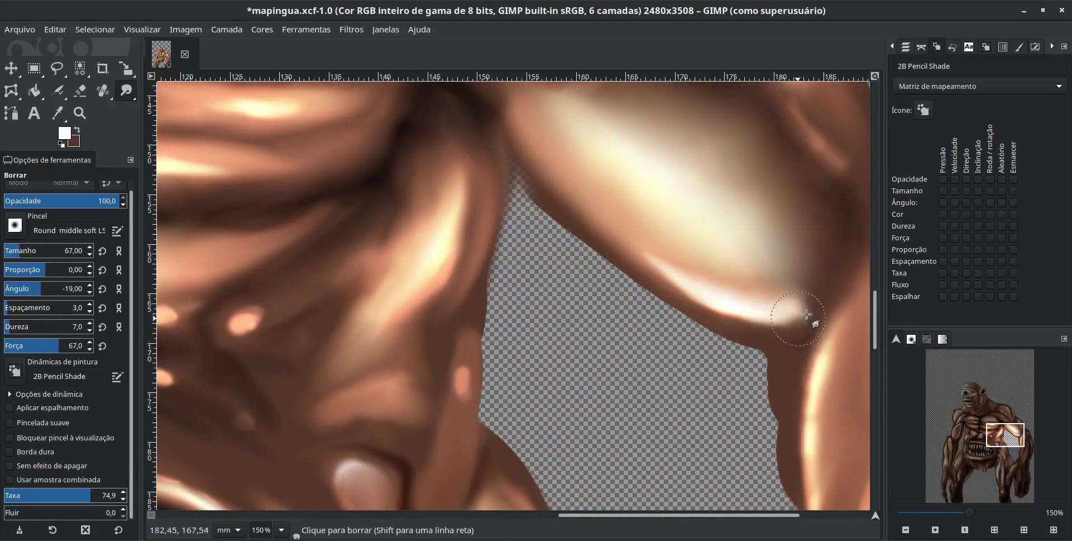
scroll(807, 315, "up", 3)
left_click_drag(761, 242, 743, 268)
scroll(743, 268, "up", 3)
scroll(634, 270, "up", 3)
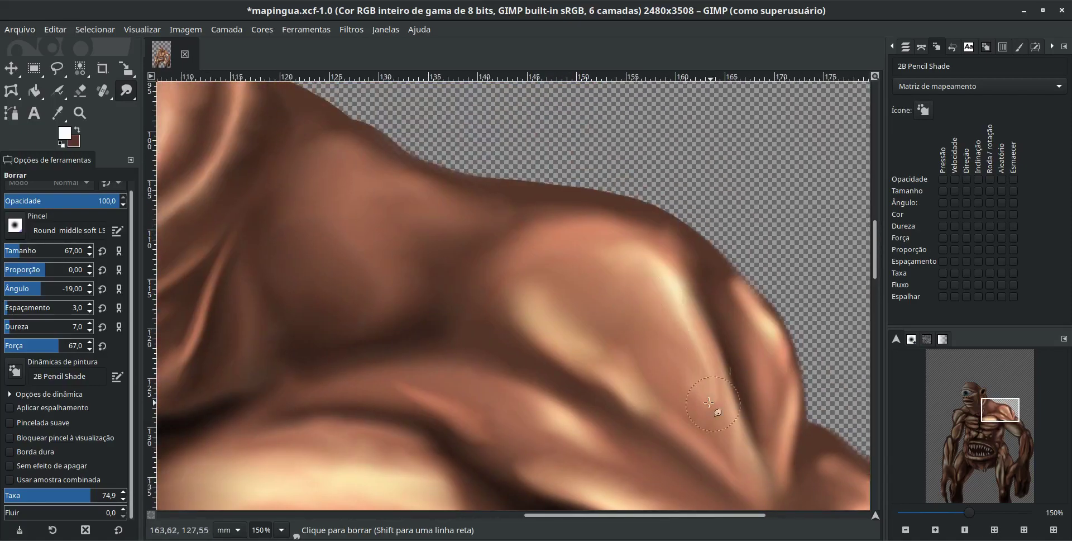
scroll(709, 402, "left", 10)
Step: Dodge bright highlights onto the cyclops's cheek
key("shift+d")
left_click_drag(631, 240, 694, 268)
scroll(694, 268, "up", 5)
left_click(545, 274)
left_click(565, 224)
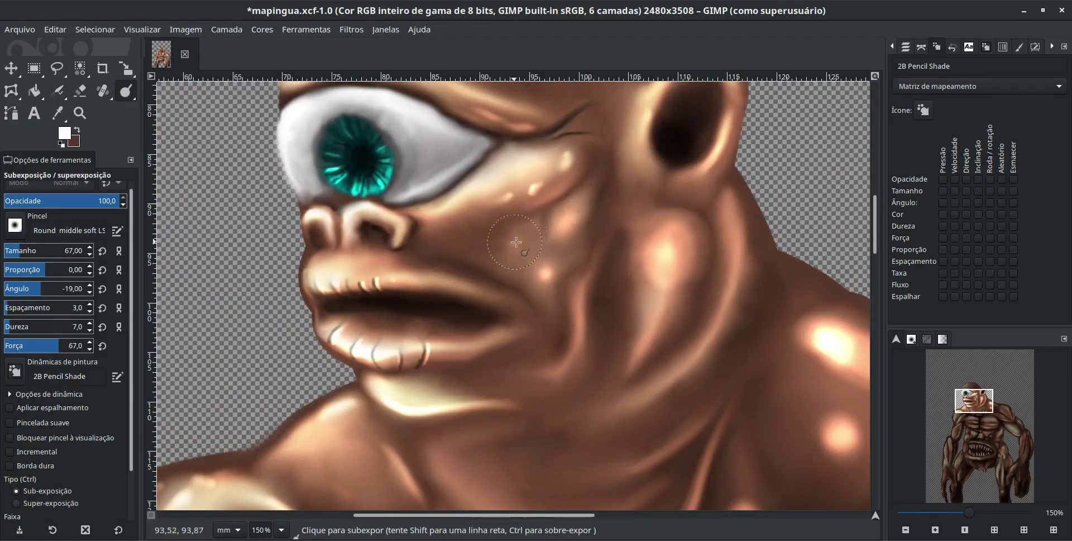
scroll(516, 242, "up", 3)
scroll(475, 257, "left", 3)
Step: Blend the brow ridge above the eye with a smaller Smudge brush
key("bracketleft")
key("bracketleft")
key("bracketleft")
key("s")
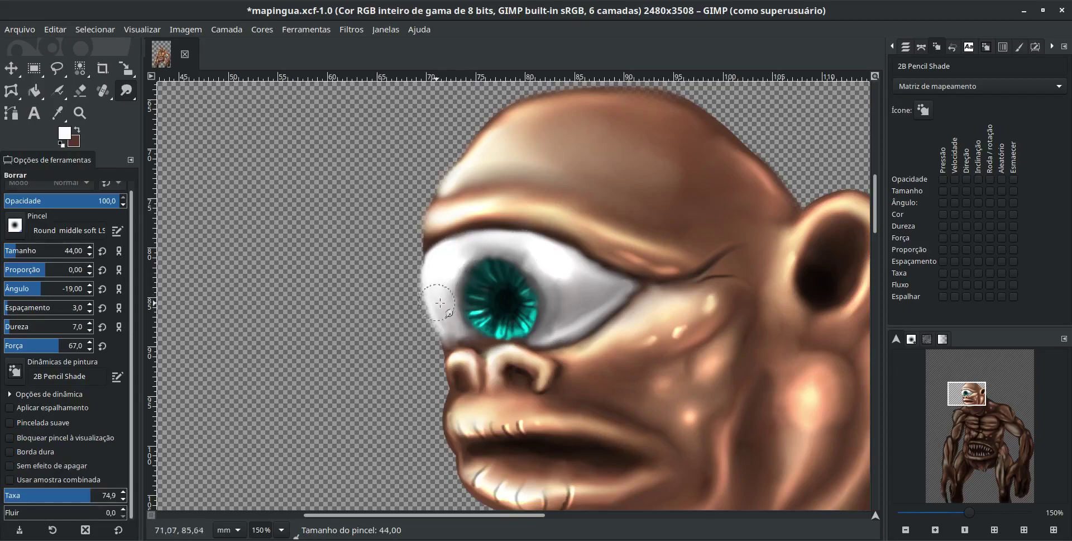
left_click_drag(501, 215, 612, 246)
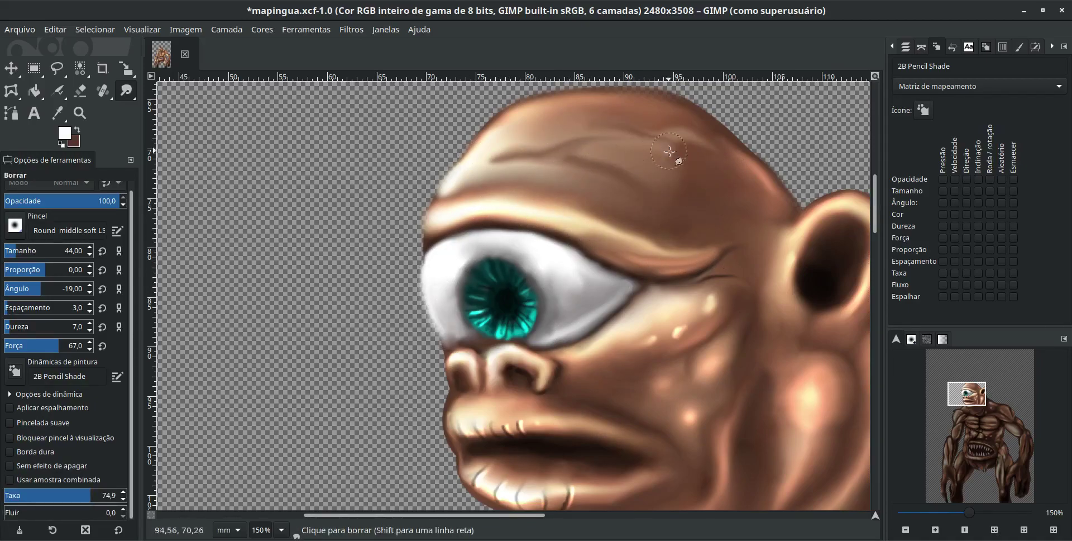
Step: Shrink the brush to size 33 and make its aspect ratio respond to speed
key("shift+d")
key("bracketleft")
key("bracketleft")
key("bracketleft")
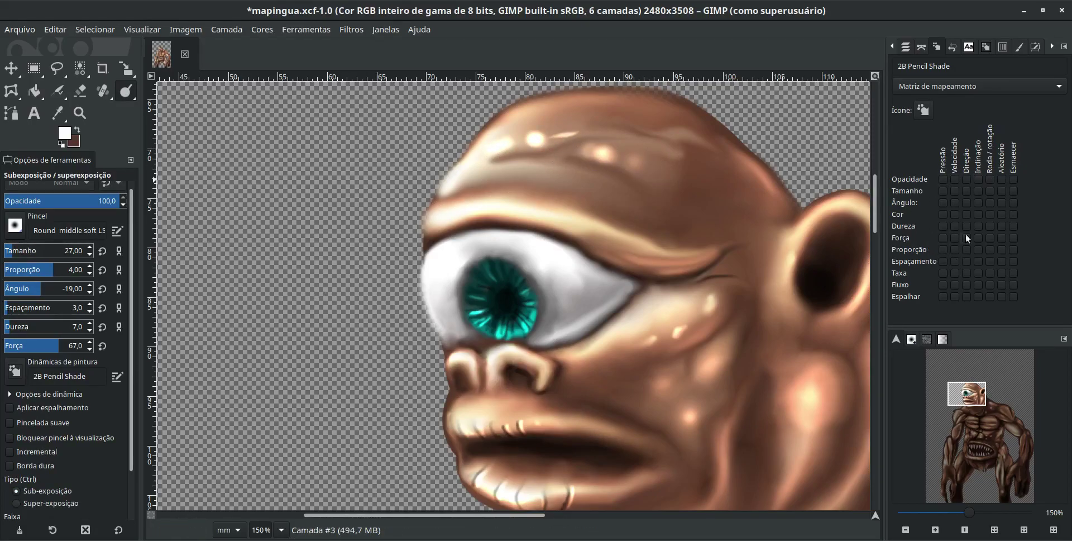
left_click(954, 249)
key("s")
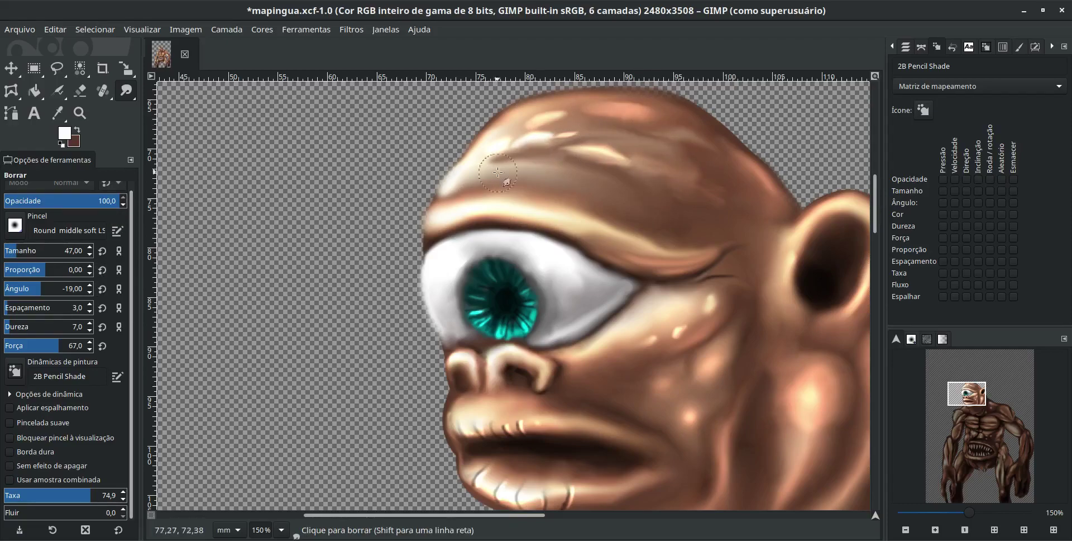
scroll(637, 218, "down", 2)
scroll(637, 217, "right", 2)
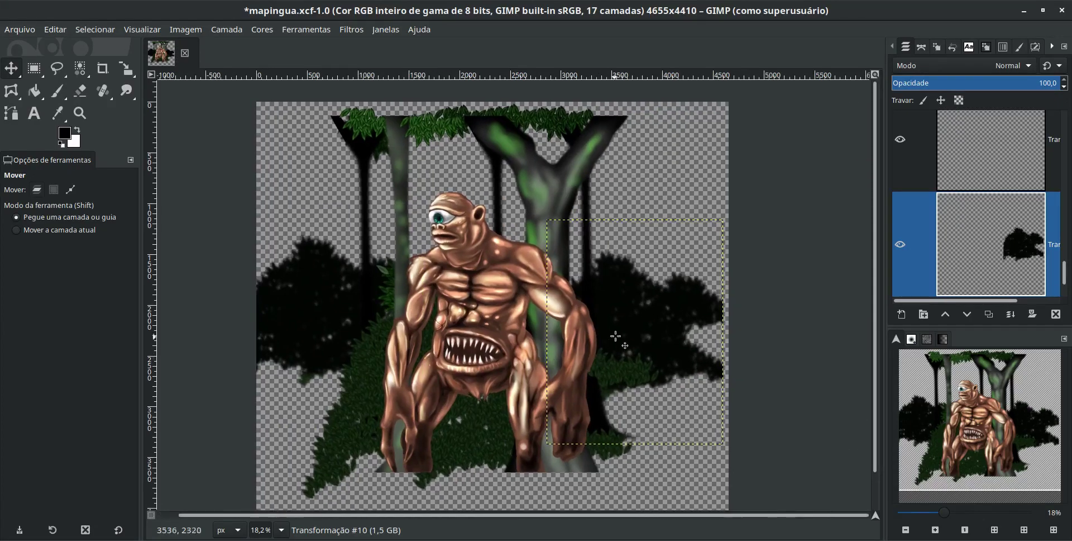
Step: Shift the dark bush silhouette right, then flip a copy horizontally and place it upper right
left_click_drag(616, 336, 637, 390)
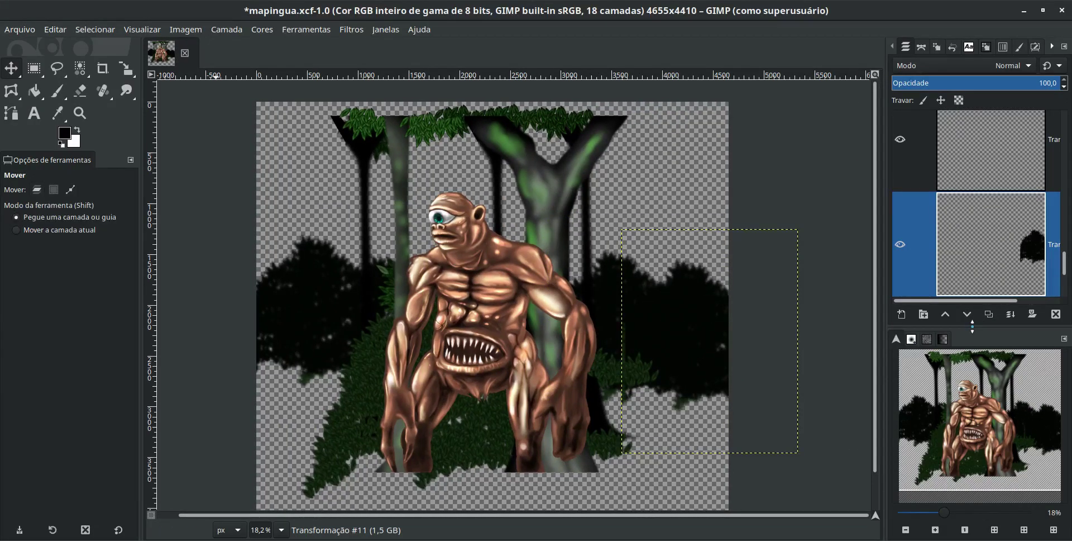
left_click(226, 29)
left_click(585, 192)
left_click_drag(711, 334, 650, 136)
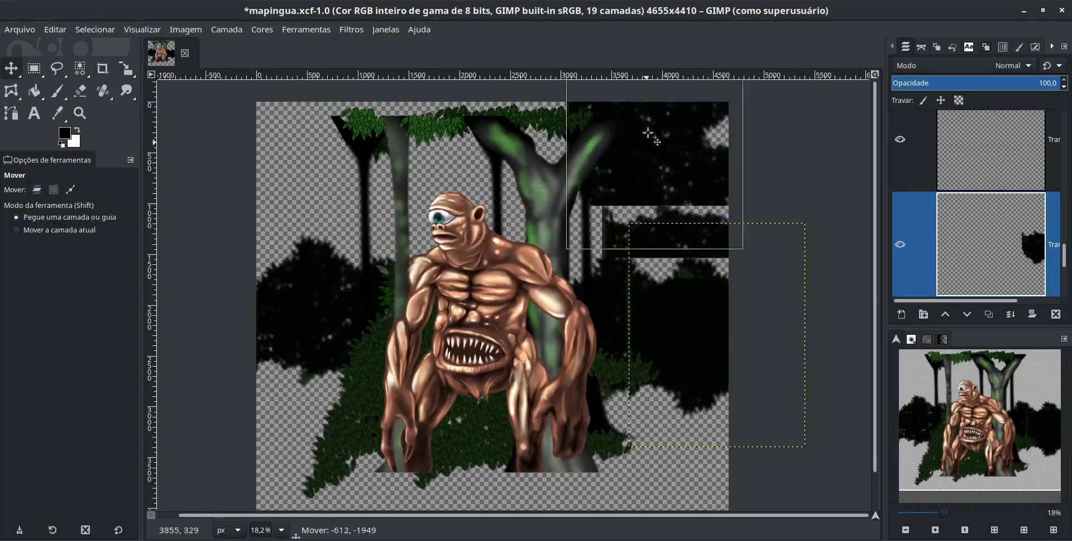
Step: Paste in the tree trunks, move them left, and shift a bush silhouette far left
key("ctrl+v")
left_click_drag(491, 164, 360, 167)
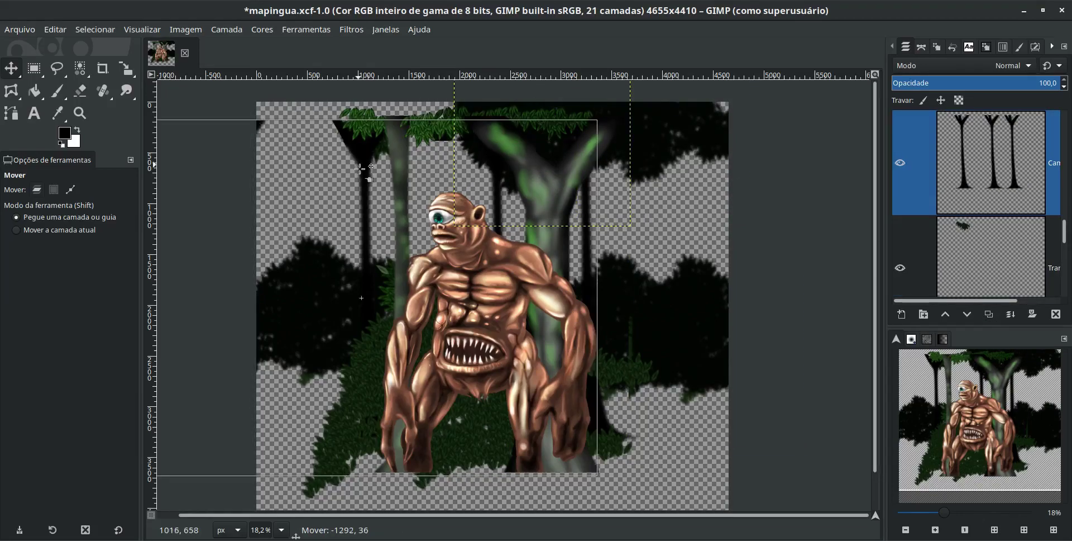
left_click(84, 229)
left_click_drag(535, 165, 316, 168)
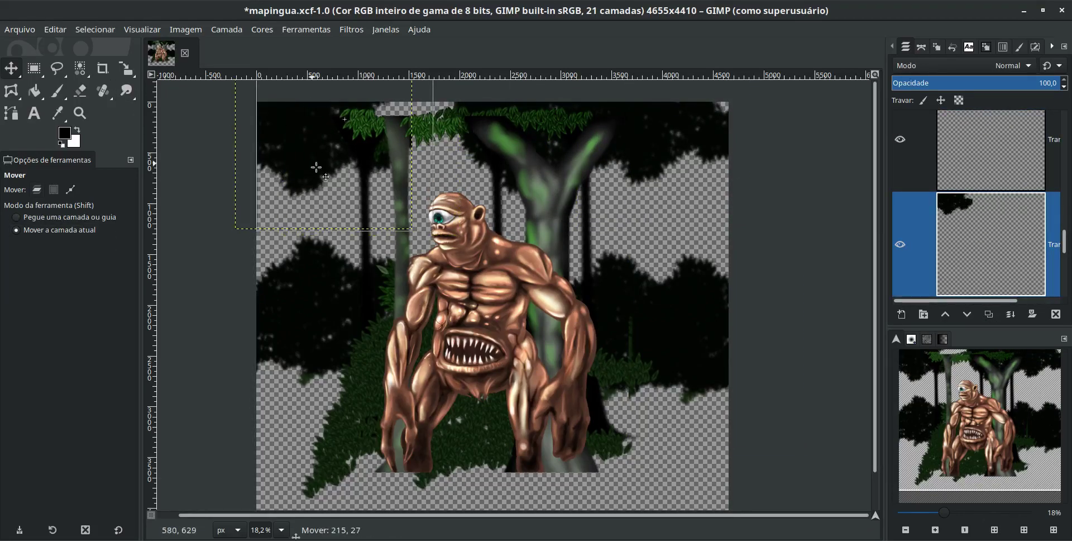
Step: Duplicate the bush silhouette layer, then rescale and position the copy near the top left
key("shift+ctrl+d")
key("shift+s")
left_click(318, 112)
key("Escape")
key("m")
mouse_move(344, 192)
left_mouse_down()
mouse_move(428, 169)
mouse_move(520, 167)
left_mouse_up()
key("shift+s")
left_click(447, 156)
left_click_drag(522, 208, 522, 218)
key("Return")
Step: Duplicate the bush silhouette again and nudge the copies up and left
key("m")
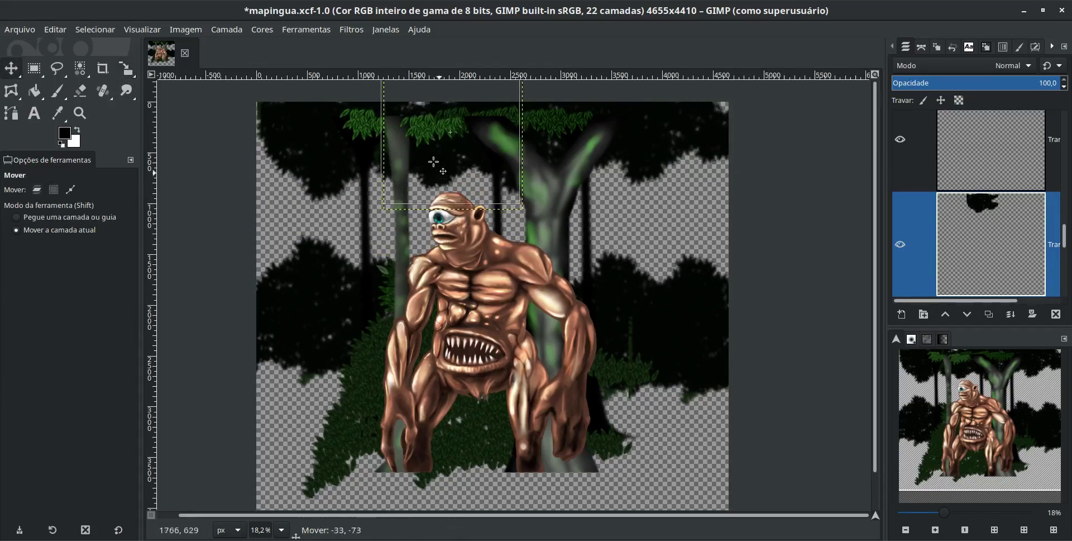
left_click_drag(433, 162, 433, 159)
key("shift+ctrl+d")
left_click_drag(256, 152, 250, 149)
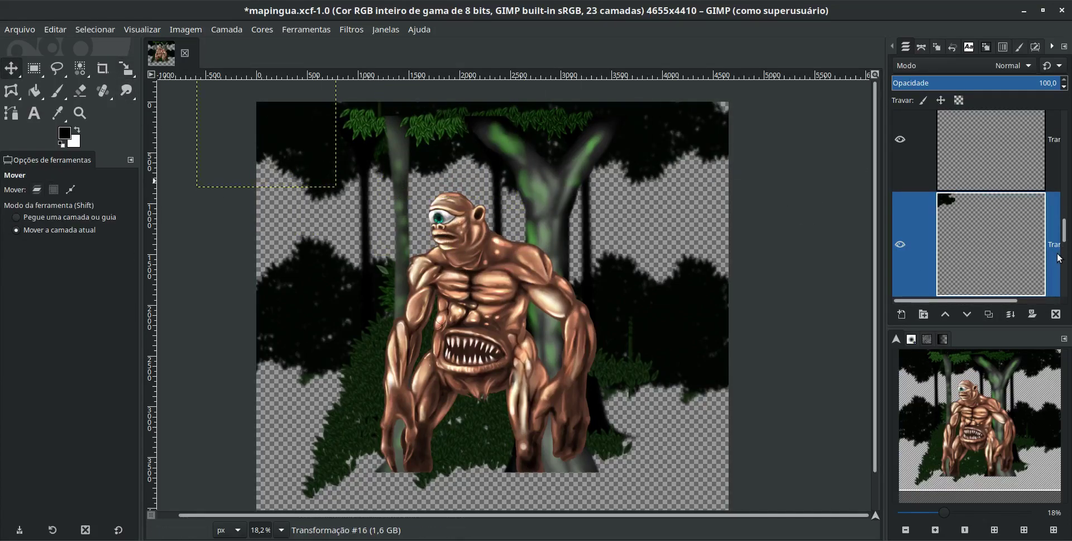
Step: Hide the green foliage layer along the bottom and select the layer for the ground band
scroll(978, 224, "up", 5)
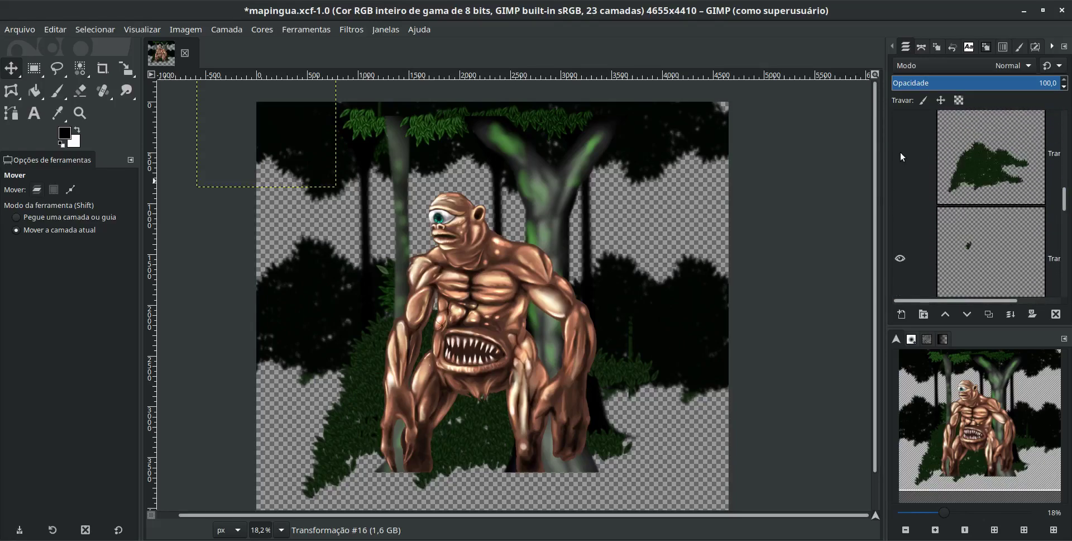
left_click(899, 150)
scroll(1067, 219, "down", 1)
left_click(34, 68)
Step: Fill the bottom selection with black and shift the ground band slightly up
key("Page_Down")
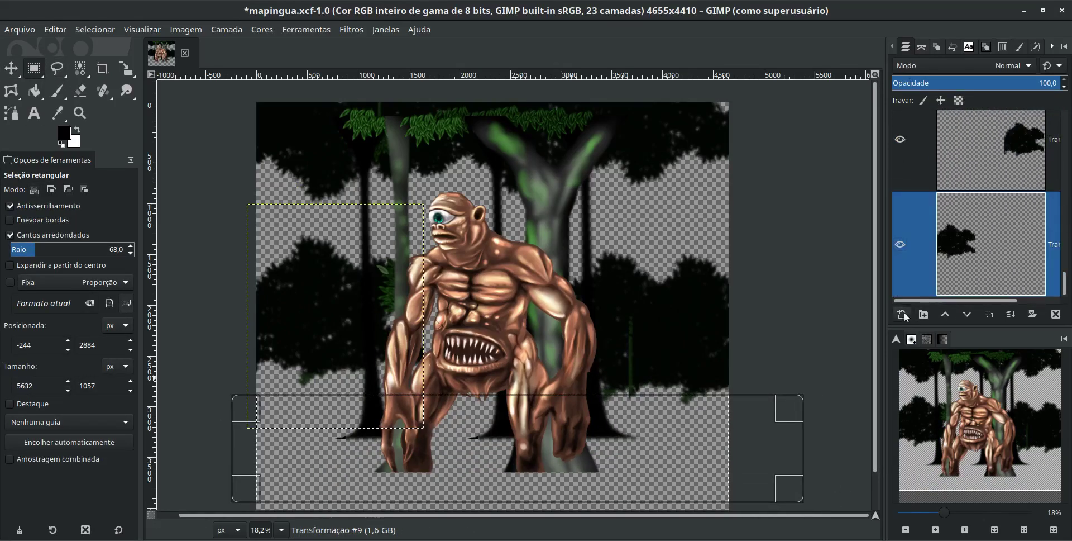
left_click(34, 90)
left_click(328, 449)
key("m")
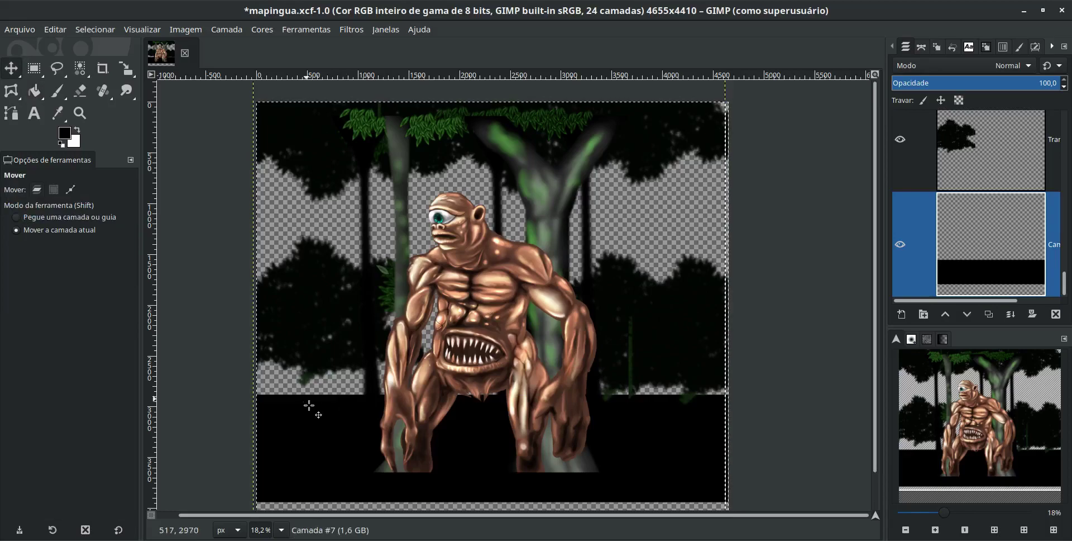
left_click_drag(321, 403, 326, 384)
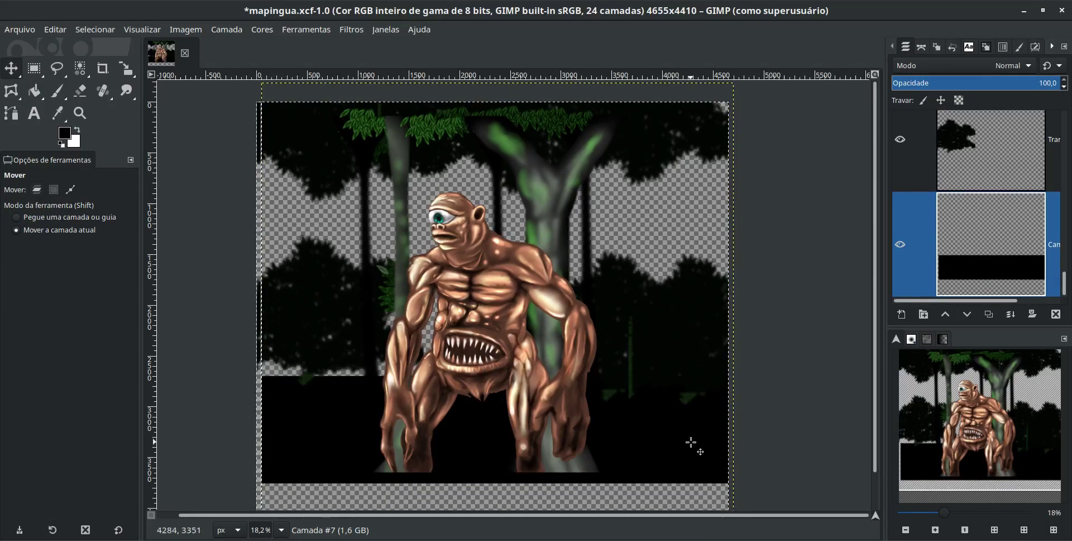
Step: Crop the image to 4655x3697, removing the empty bottom strip
key("Page_Up")
key("Page_Up")
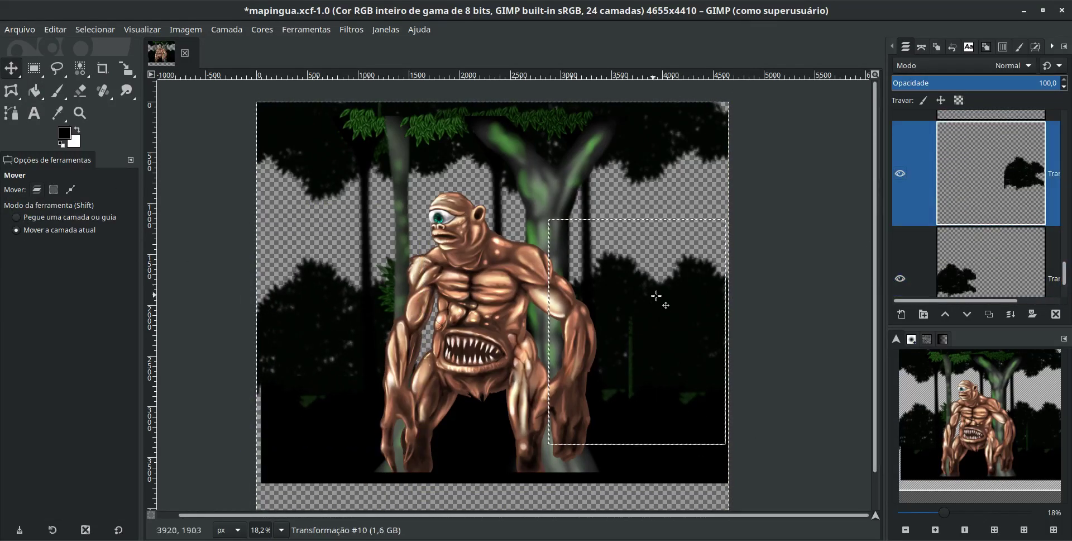
scroll(1022, 236, "up", 3)
scroll(1023, 236, "up", 2)
scroll(1022, 237, "up", 2)
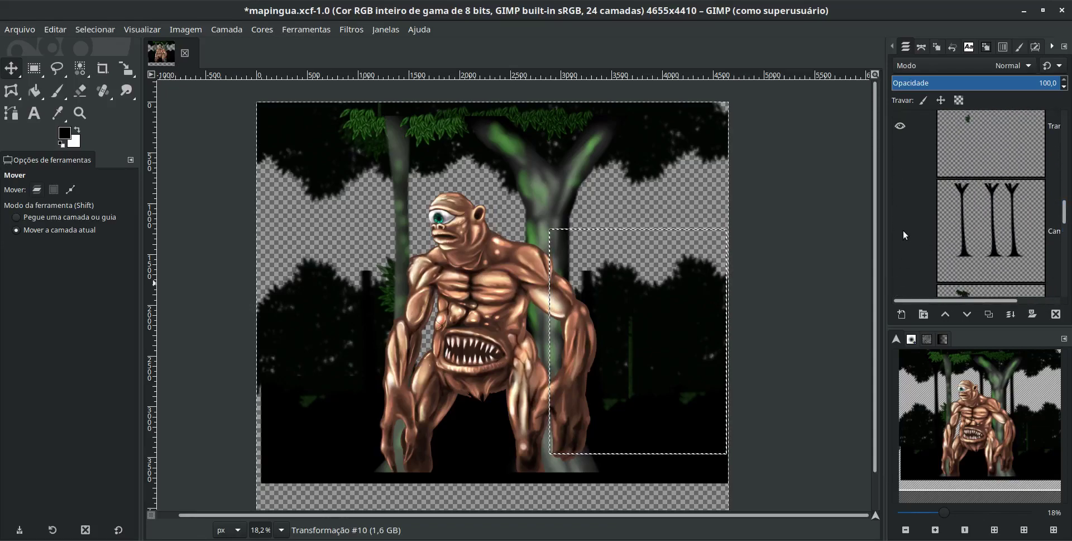
scroll(1071, 271, "up", 2)
scroll(1066, 168, "up", 2)
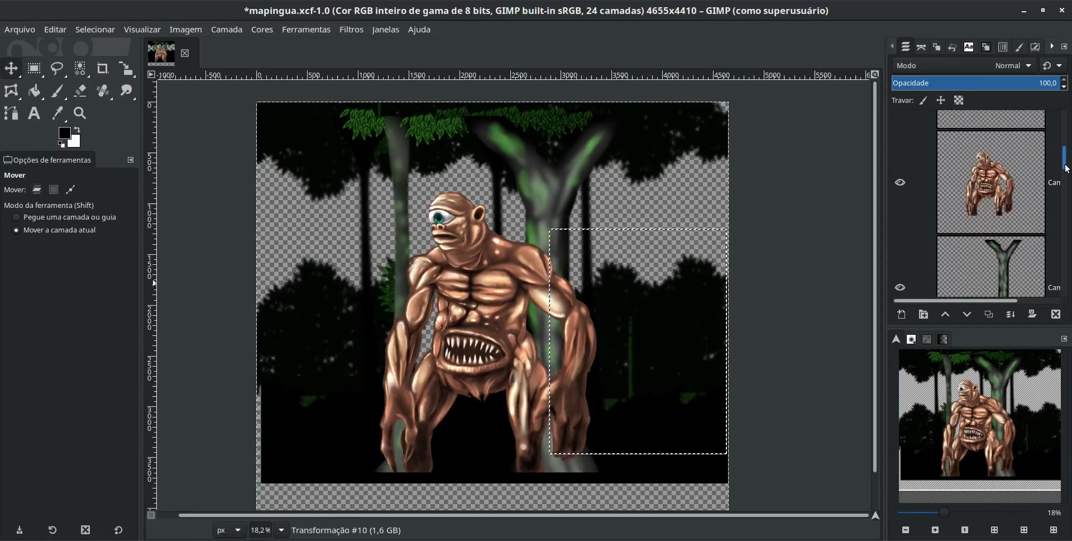
left_click(124, 69)
key("shift+c")
left_click(616, 226)
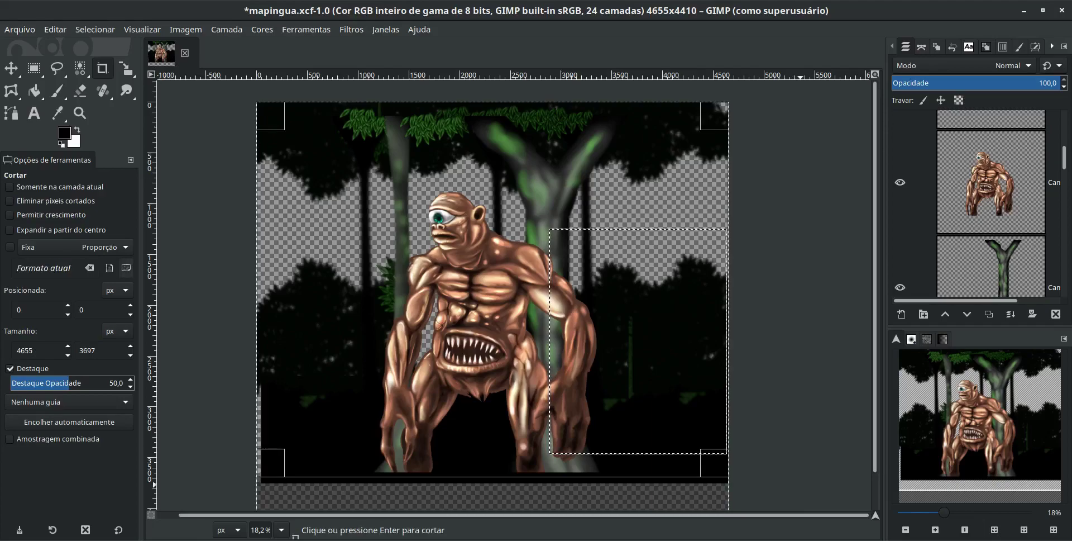
left_click(617, 226)
Step: Nudge the black ground band into place beneath the monster
key("m")
left_click_drag(287, 464, 315, 462)
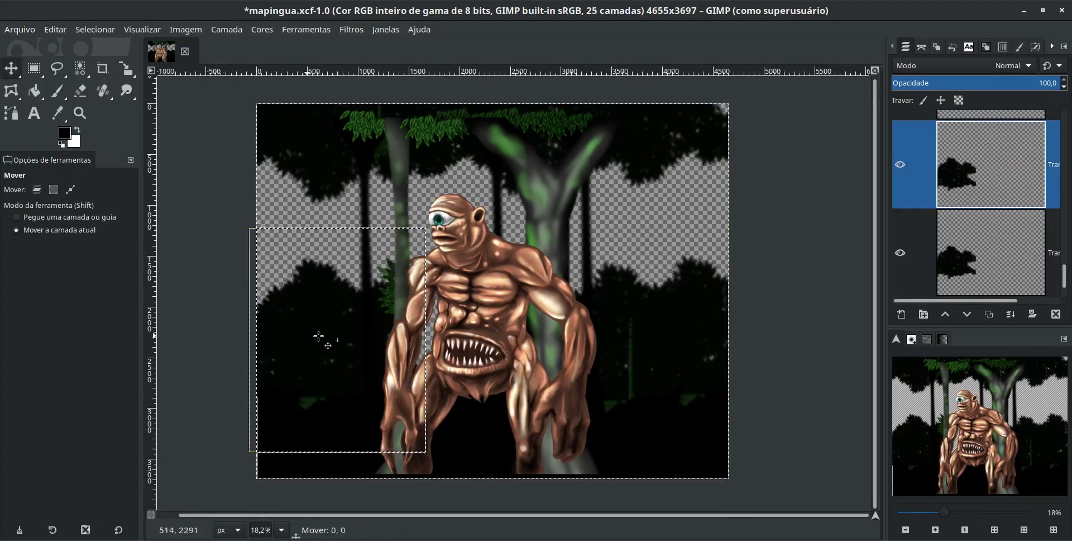
left_click_drag(323, 336, 432, 337)
scroll(1054, 213, "up", 3)
scroll(1054, 214, "up", 2)
Step: Expand the monster layer to the image size with Layer to Image Size
left_click(1024, 177)
left_click(226, 29)
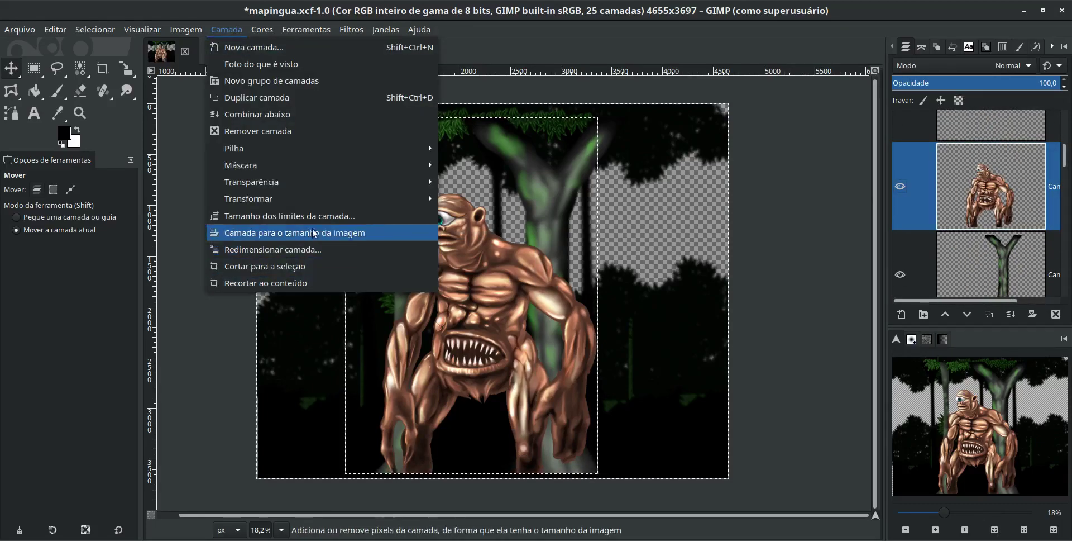
left_click(310, 233)
scroll(939, 190, "down", 2)
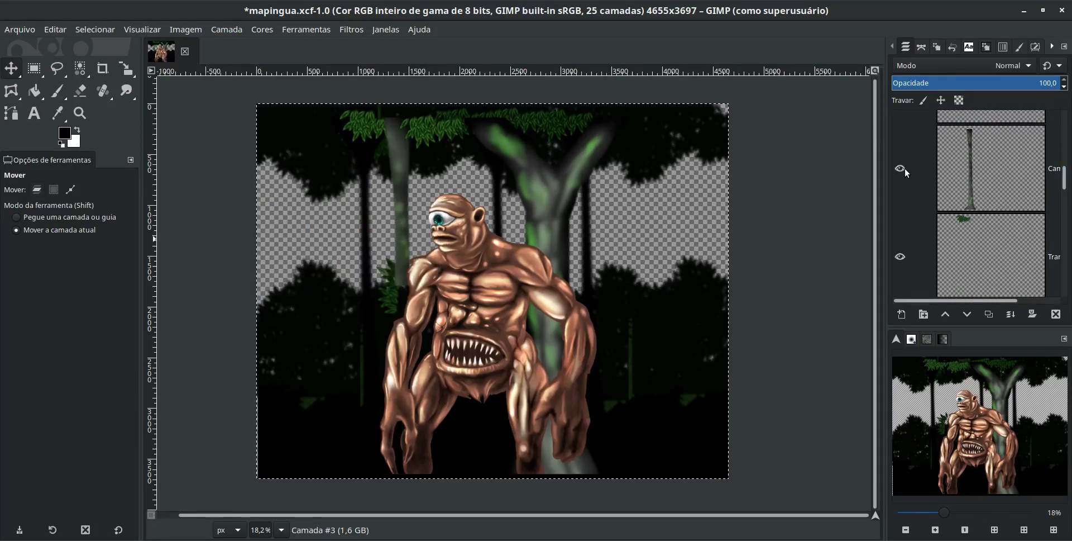
left_click_drag(1064, 170, 1070, 283)
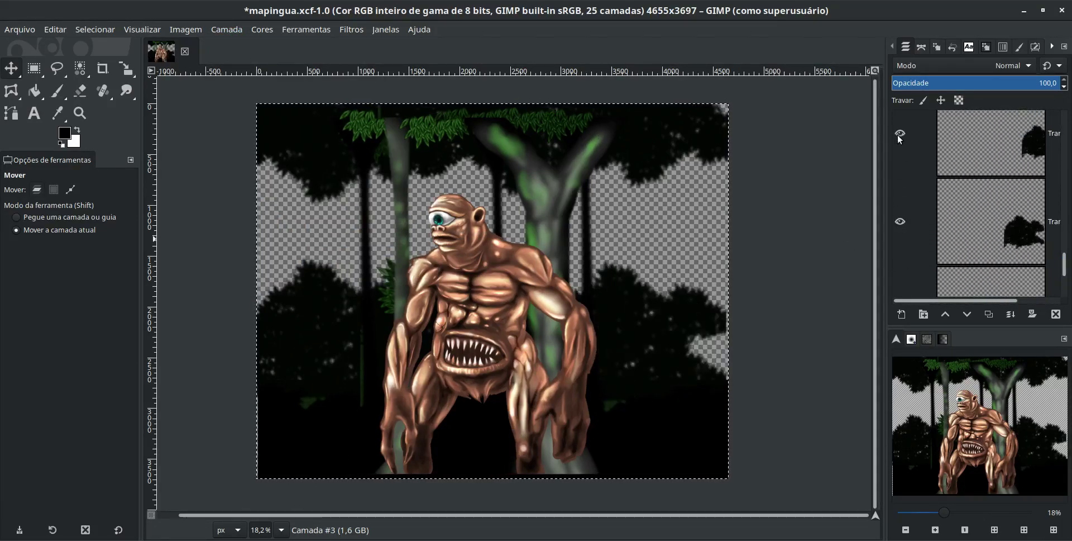
Step: Select the right-side bush silhouette layer
key("shift+e")
key("r")
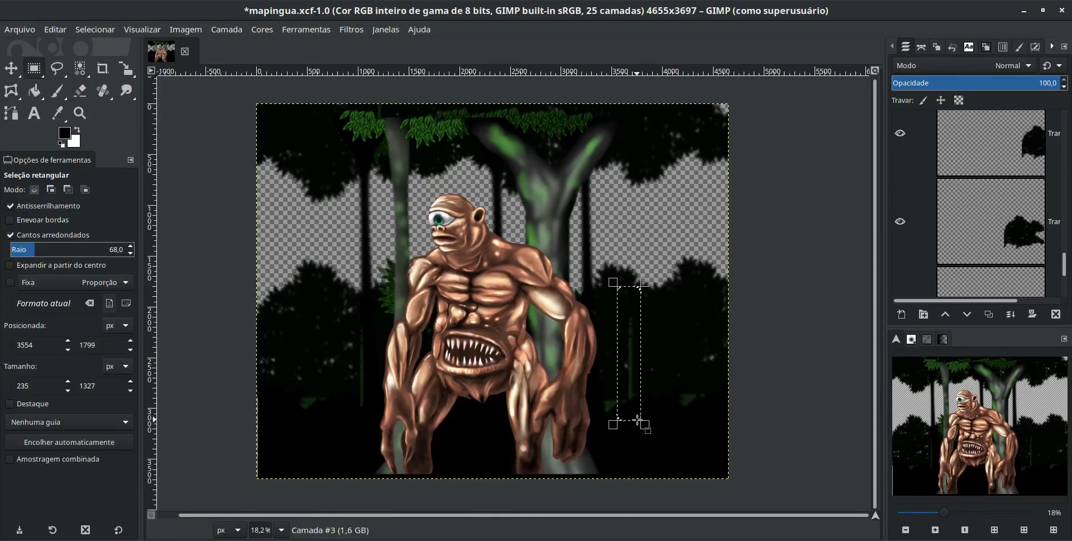
left_click(900, 221)
left_click(900, 153)
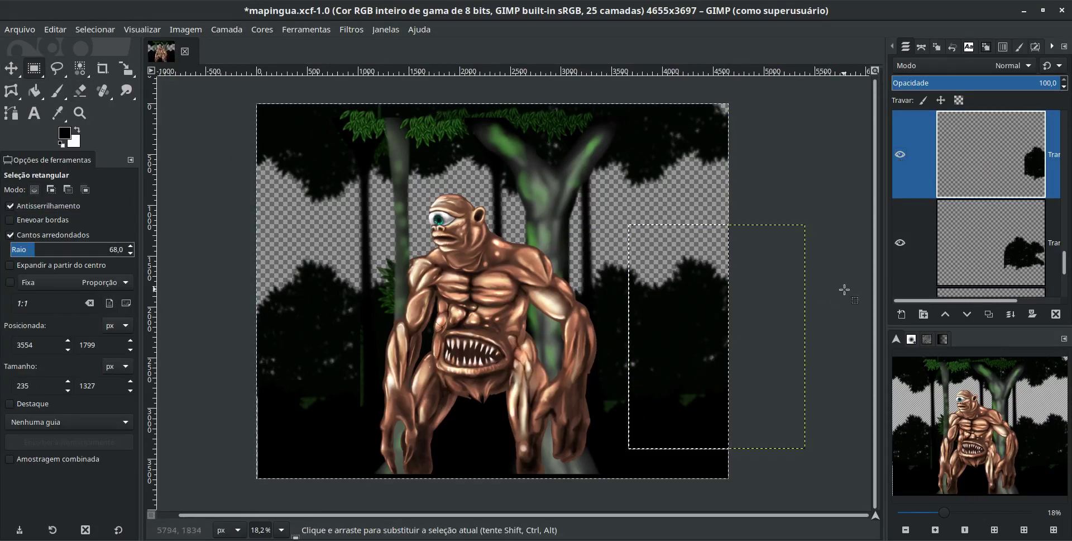